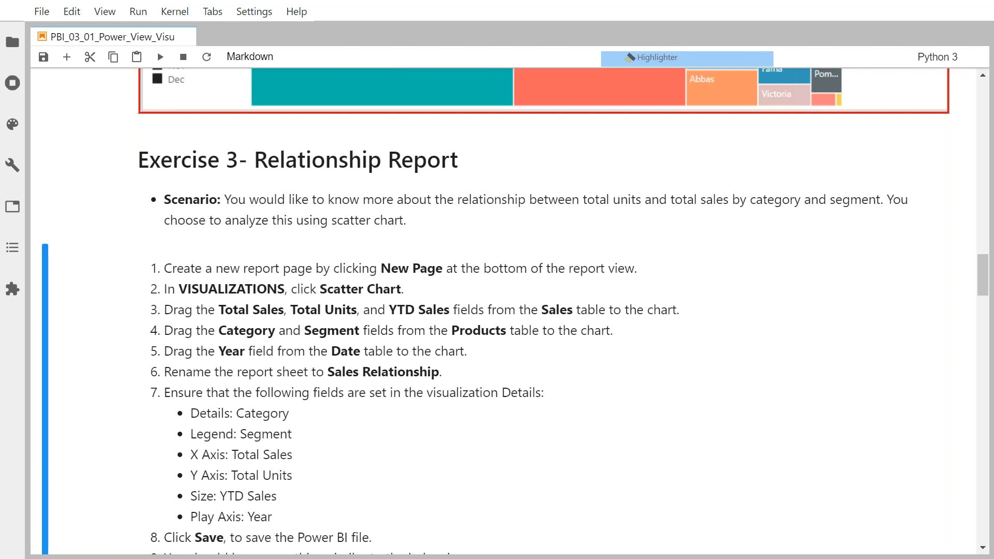
Read the Exercise 3 Relationship Report scenario, its numbered instructions and the sample scatter chart in the notebook.
mouse_move(140, 158)
left_mouse_down()
mouse_move(446, 156)
mouse_move(257, 163)
mouse_move(365, 170)
mouse_move(146, 153)
mouse_move(472, 153)
left_mouse_up()
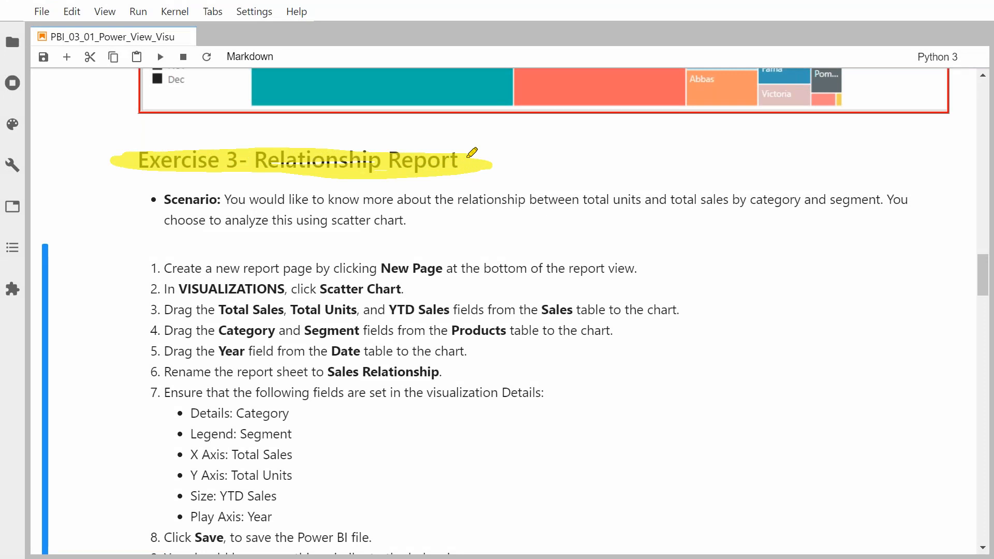
mouse_move(226, 204)
left_mouse_down()
mouse_move(712, 202)
mouse_move(658, 200)
left_mouse_up()
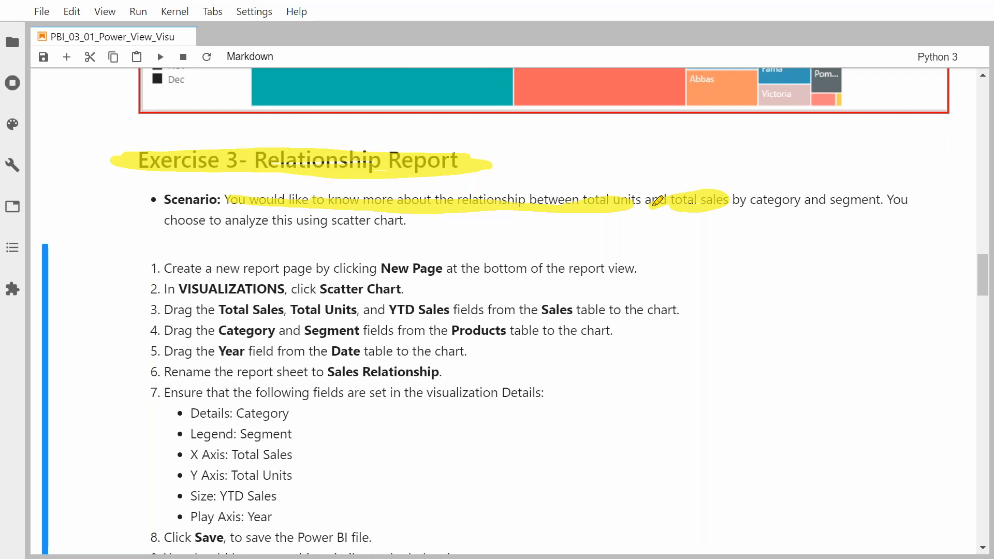
left_click_drag(747, 230, 836, 153)
left_click_drag(806, 237, 907, 148)
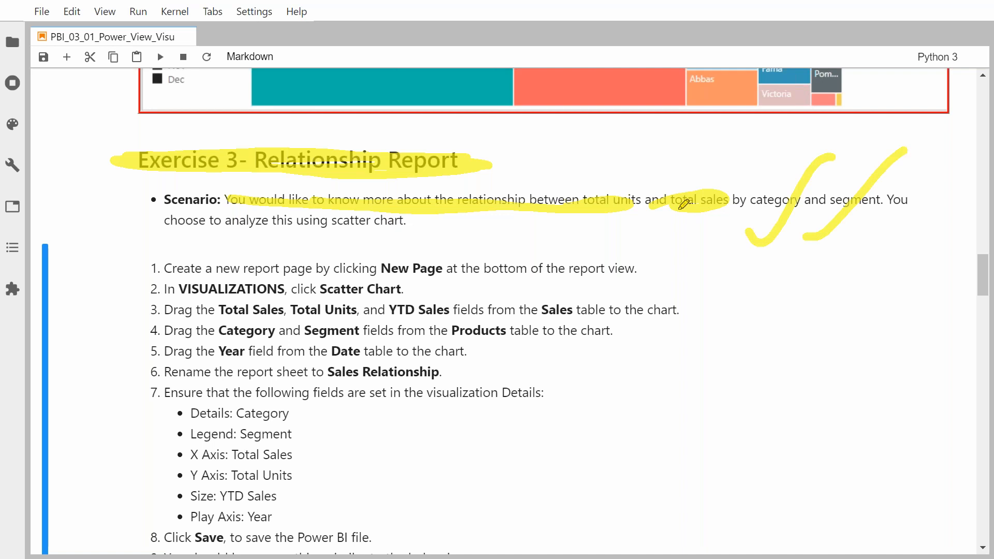
mouse_move(331, 217)
left_mouse_down()
mouse_move(362, 221)
mouse_move(352, 234)
mouse_move(329, 224)
left_mouse_up()
left_click_drag(415, 294, 489, 256)
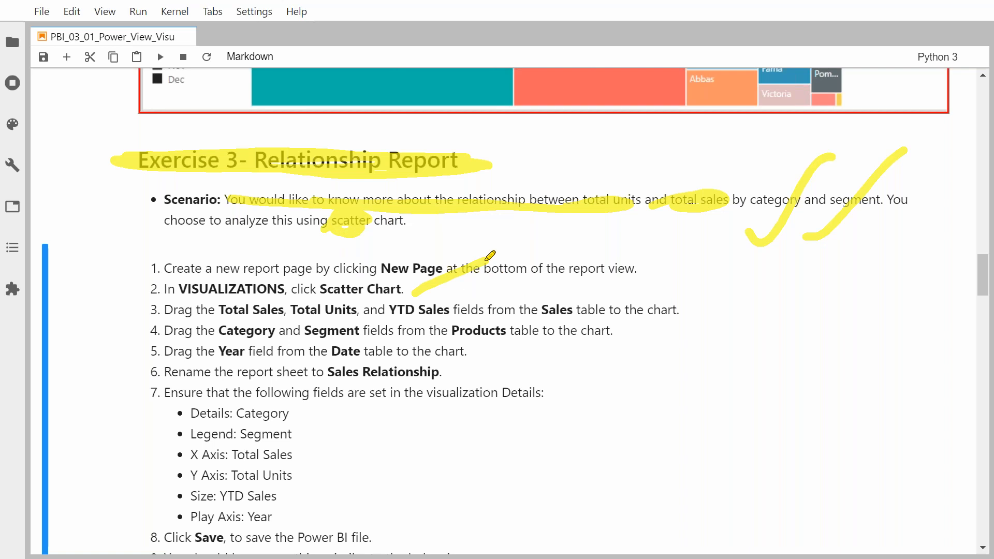
left_click_drag(677, 324, 784, 262)
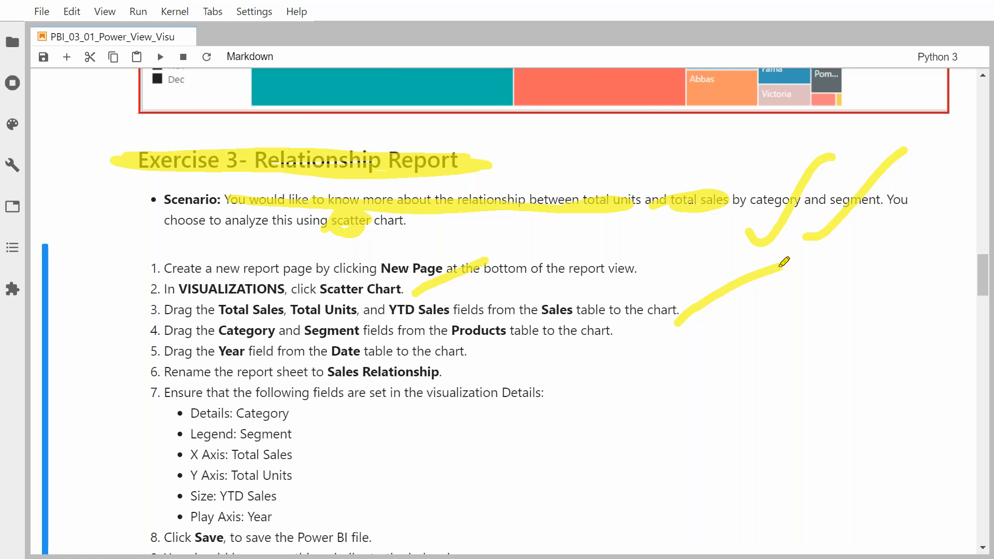
left_click_drag(602, 358, 672, 319)
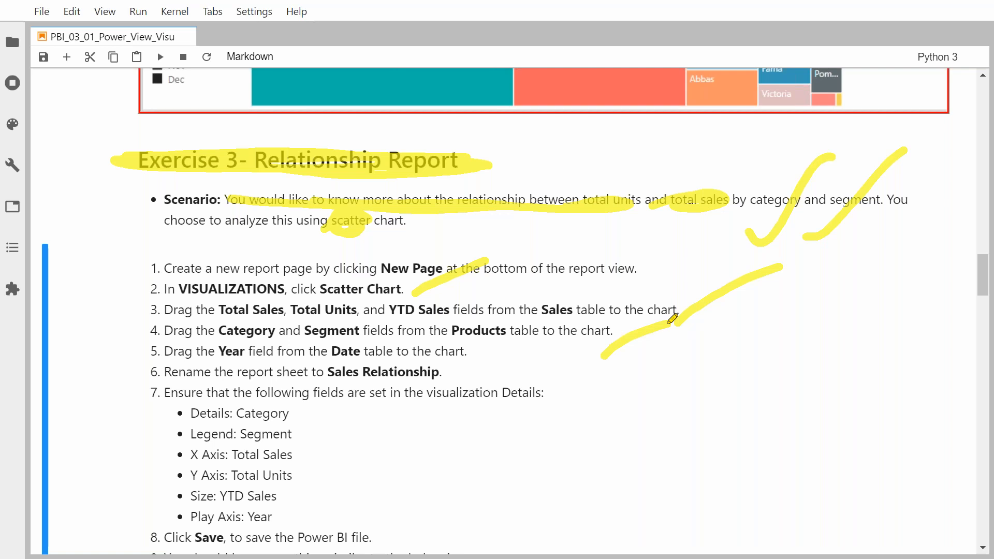
left_click_drag(481, 364, 569, 324)
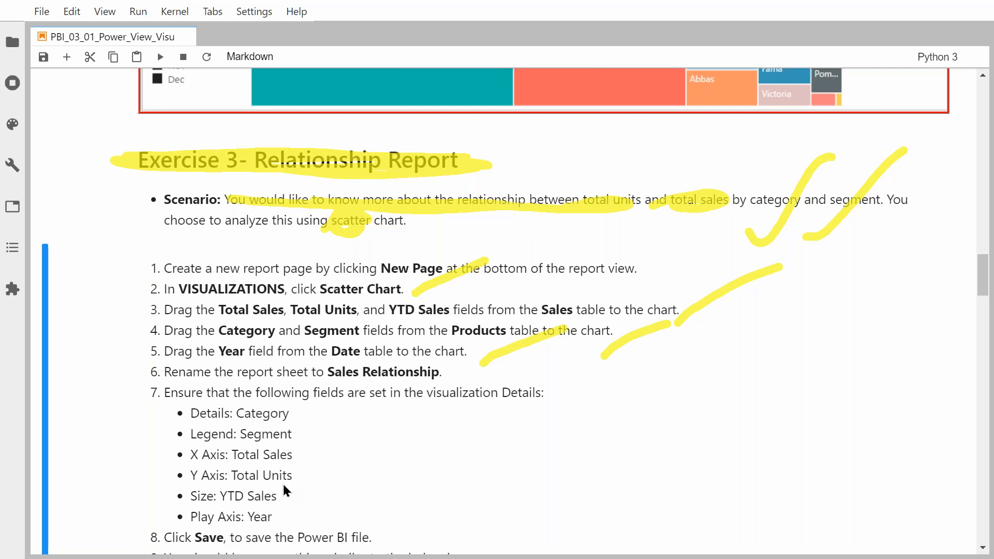
scroll(284, 484, "down", 3)
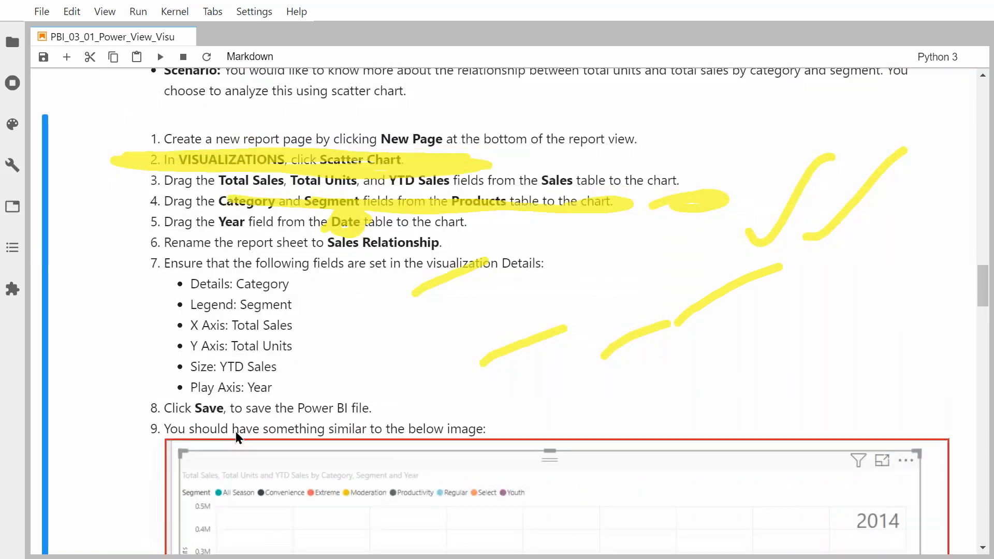
scroll(236, 436, "down", 6)
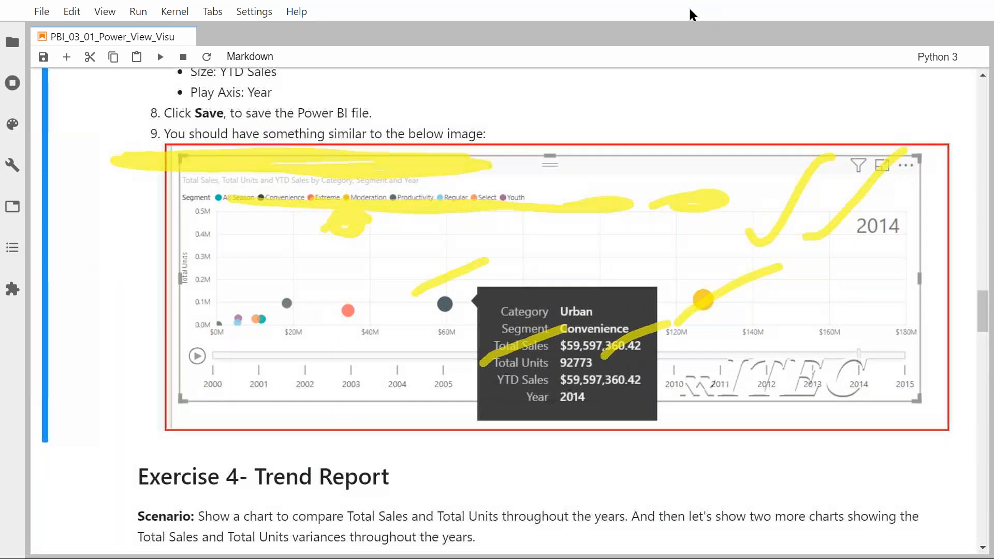
left_click(663, 115)
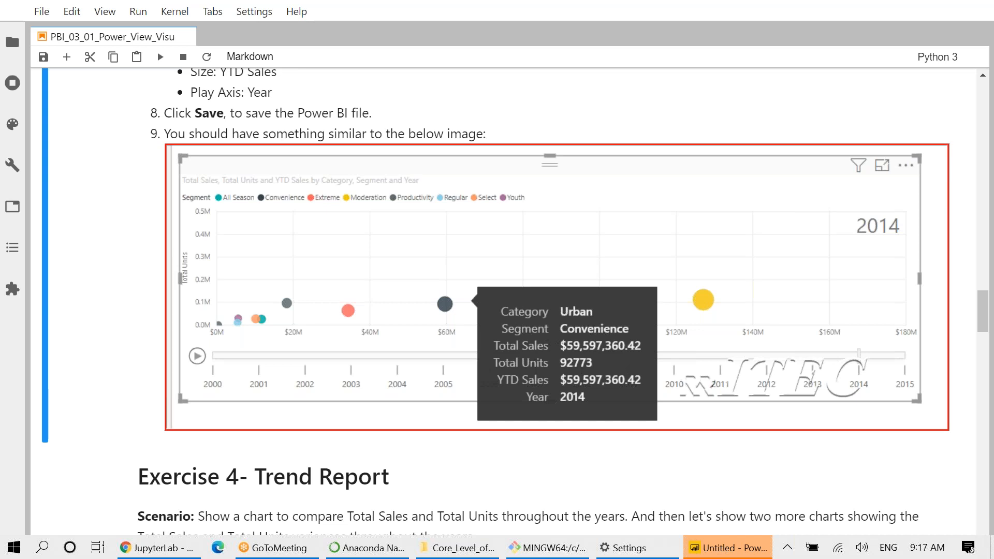
Switch to Power BI Desktop and dismiss its start screen.
key("alt+Tab")
key("alt+Tab")
key("alt+Tab")
key("alt+Tab")
key("alt+Tab")
key("alt+Tab")
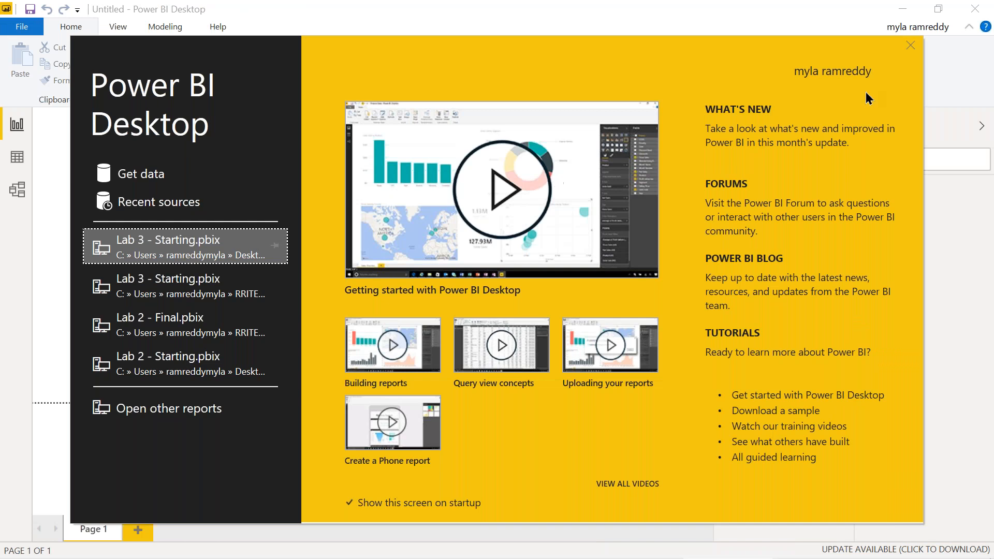
left_click(910, 48)
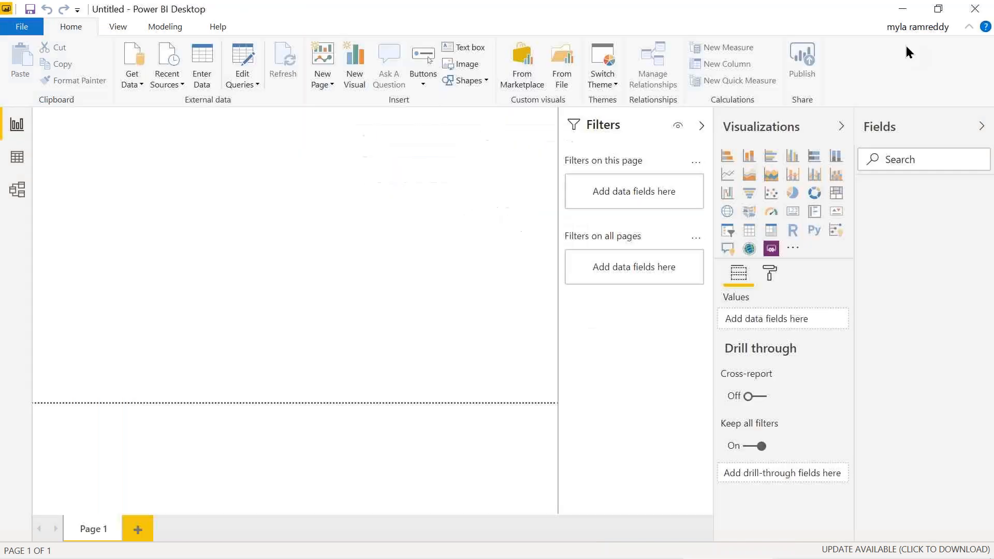
Open the first Lab 3 - Starting.pbix report in the recent files.
left_click(142, 92)
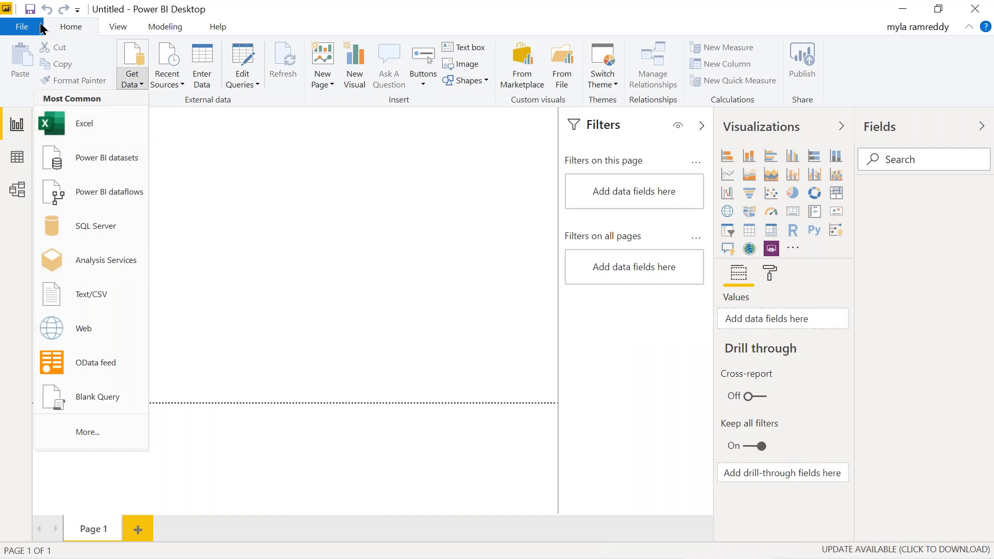
left_click(25, 28)
left_click(23, 26)
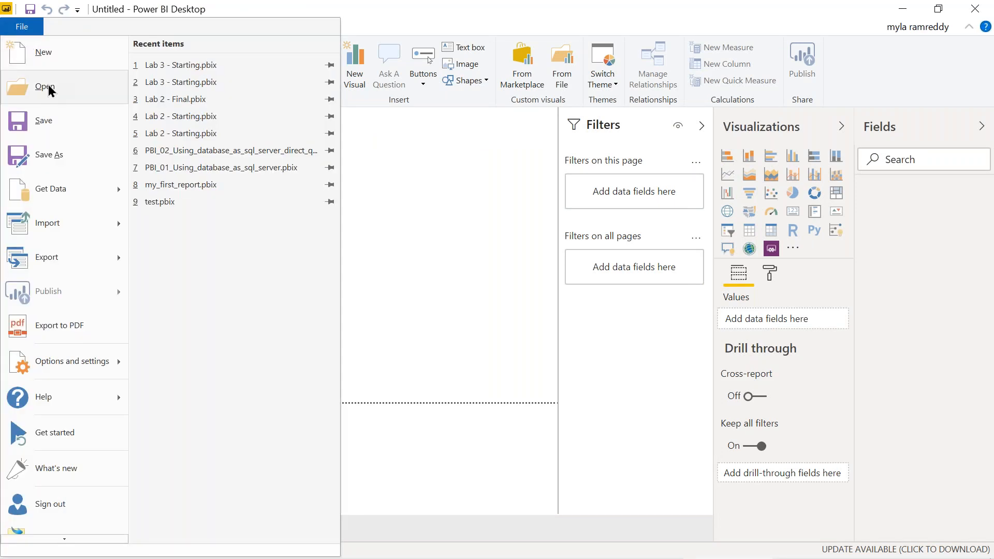
left_click(186, 67)
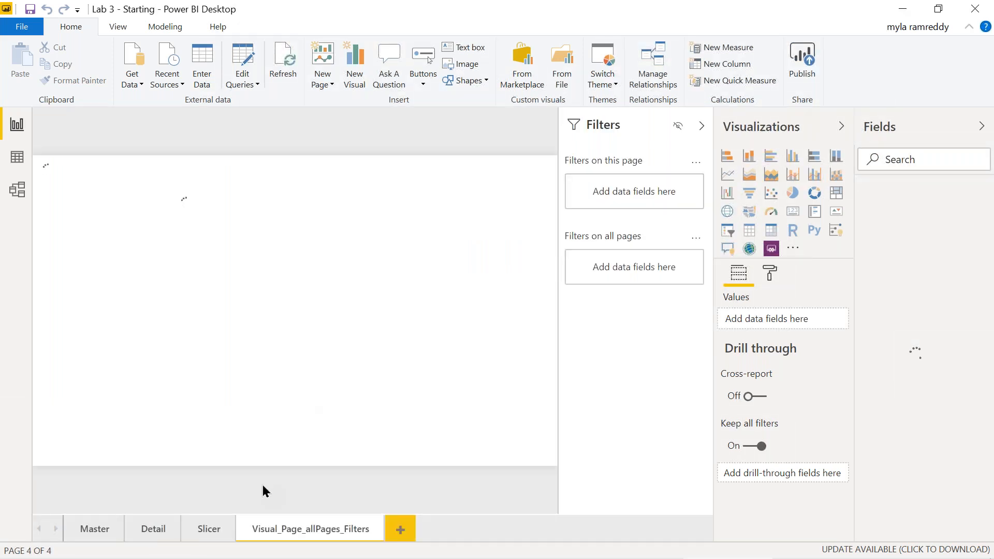
Add a new report page with the Filters pane collapsed, and insert an empty scatter chart on it.
left_click(402, 531)
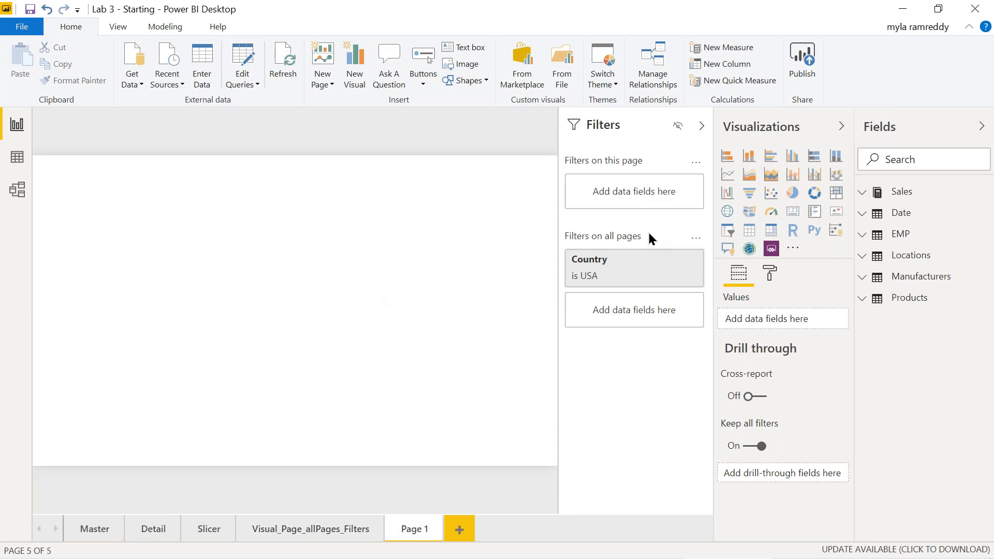
left_click(702, 126)
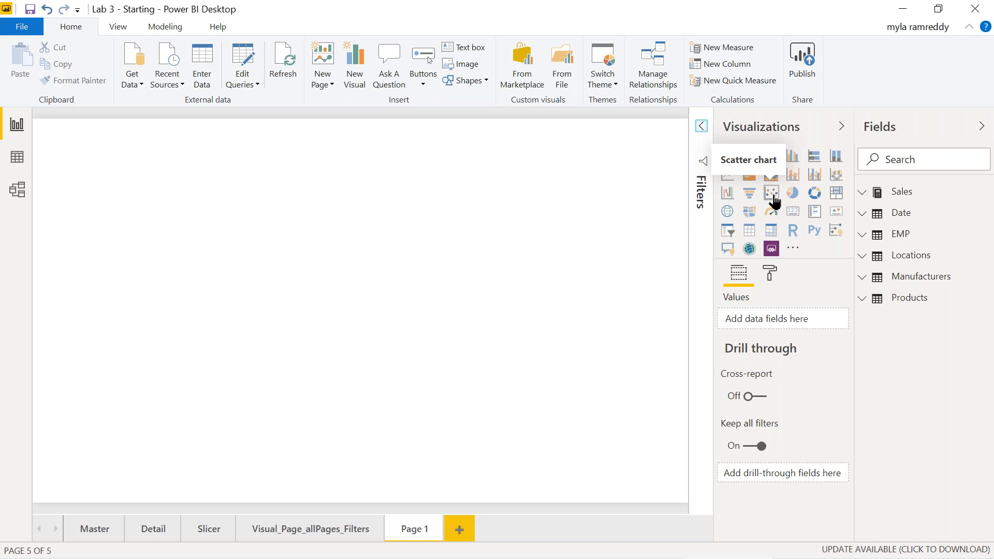
left_click(771, 193)
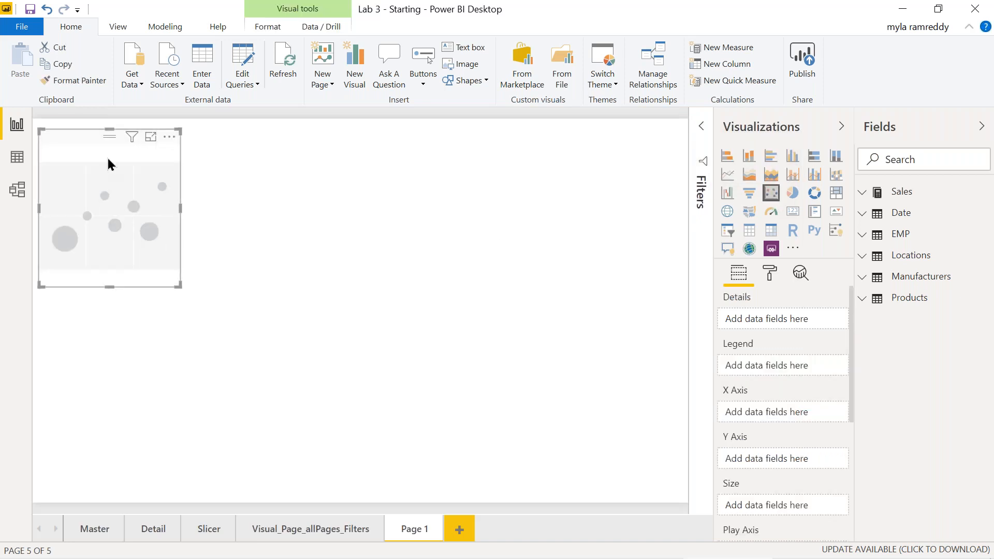
left_click(666, 266)
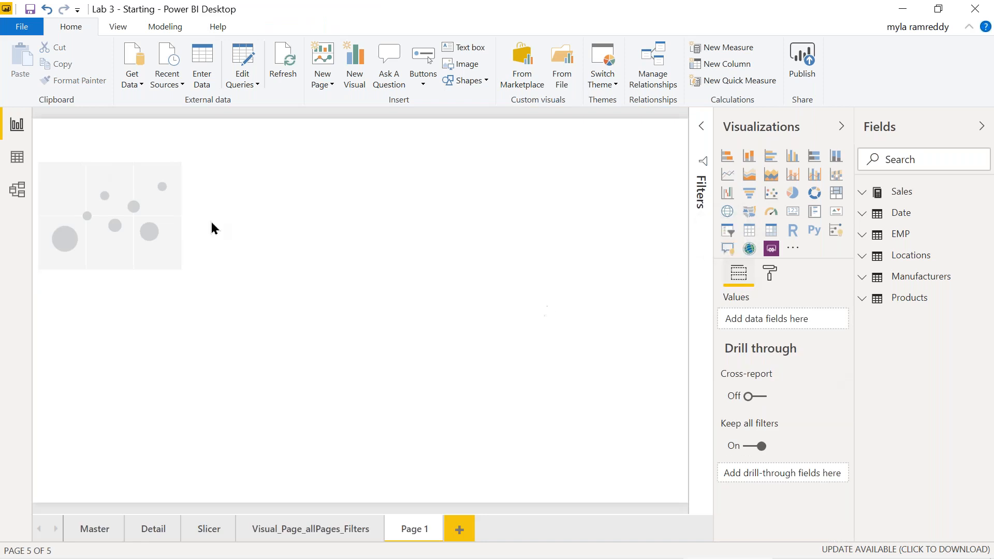
left_click(154, 192)
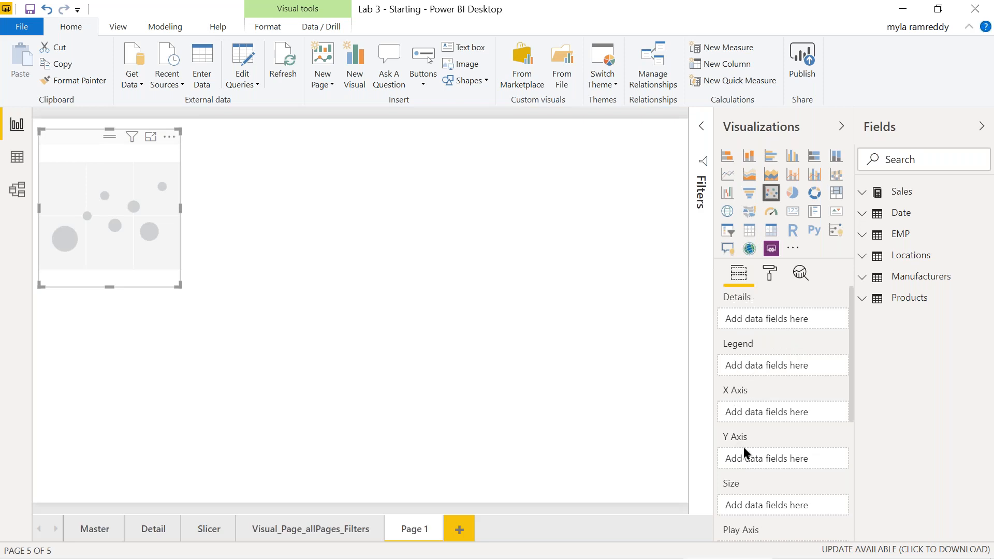
Check the required field assignments in the JupyterLab notebook, and in Power BI Desktop set the scatter chart's Details to Category from the Products table's Product Hierarchy.
scroll(744, 432, "down", 3)
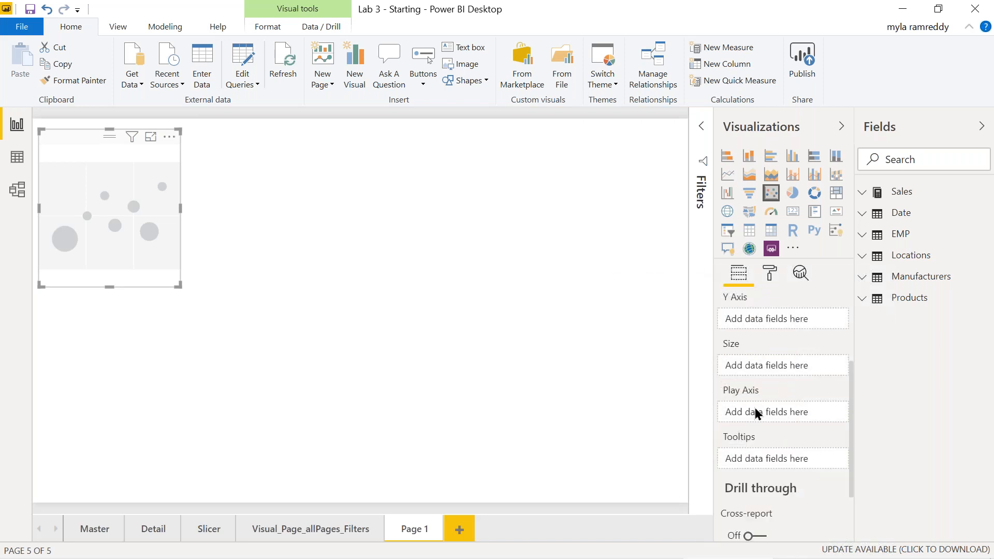
scroll(756, 410, "down", 2)
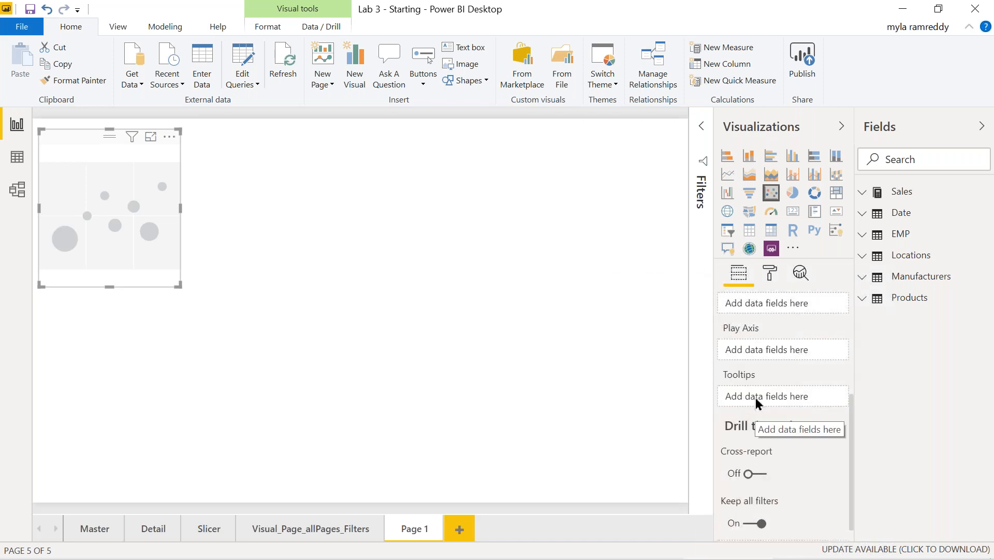
scroll(773, 348, "up", 4)
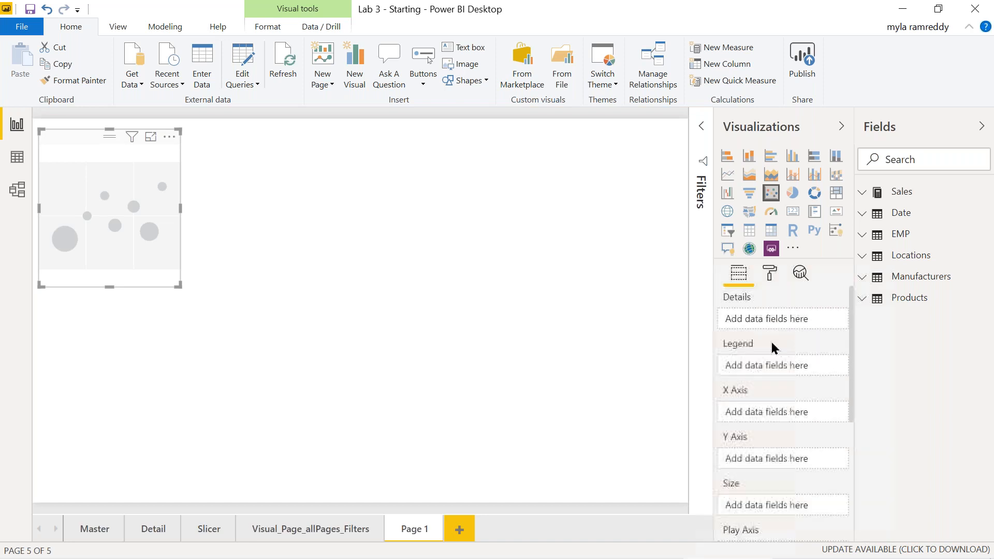
key("alt+Tab")
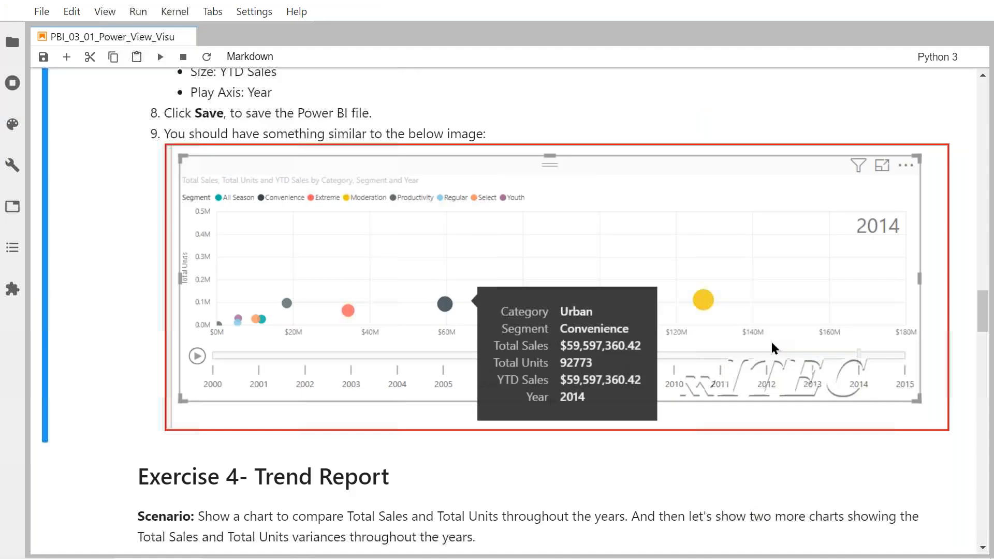
scroll(471, 362, "up", 5)
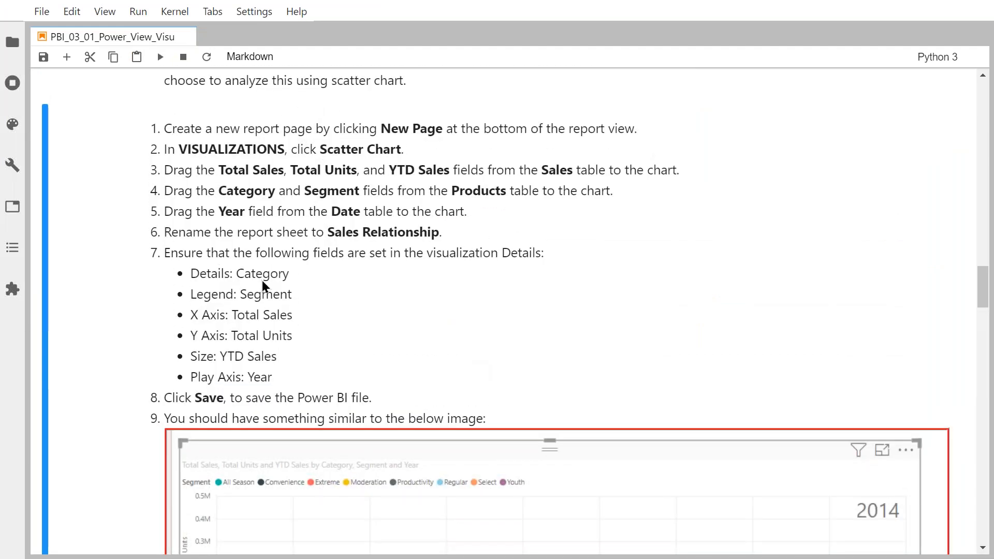
key("alt+Tab")
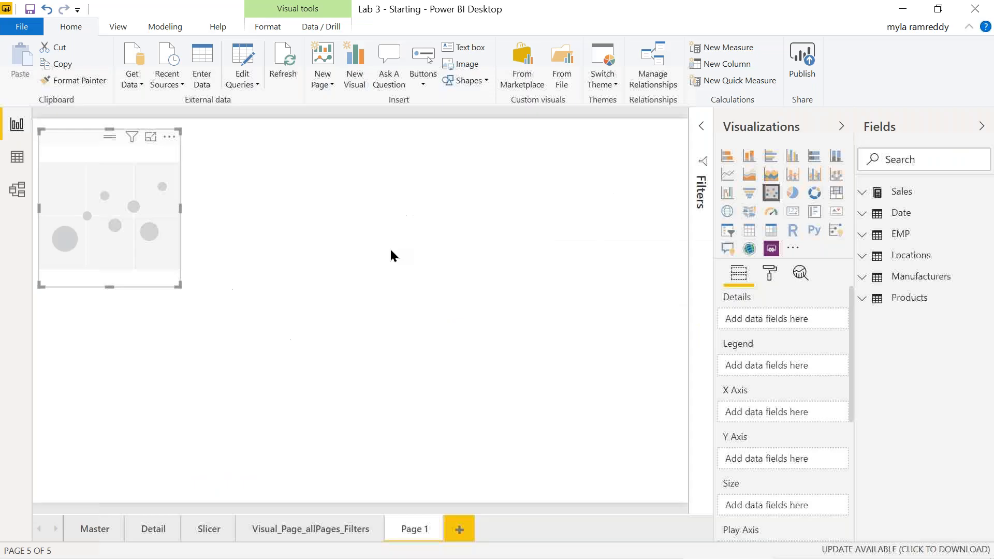
left_click(863, 300)
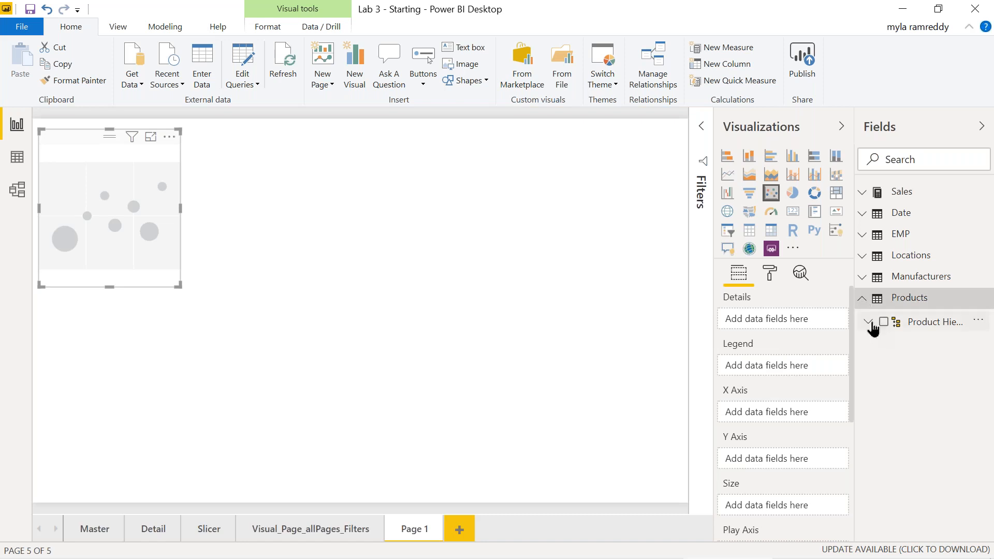
left_click(870, 322)
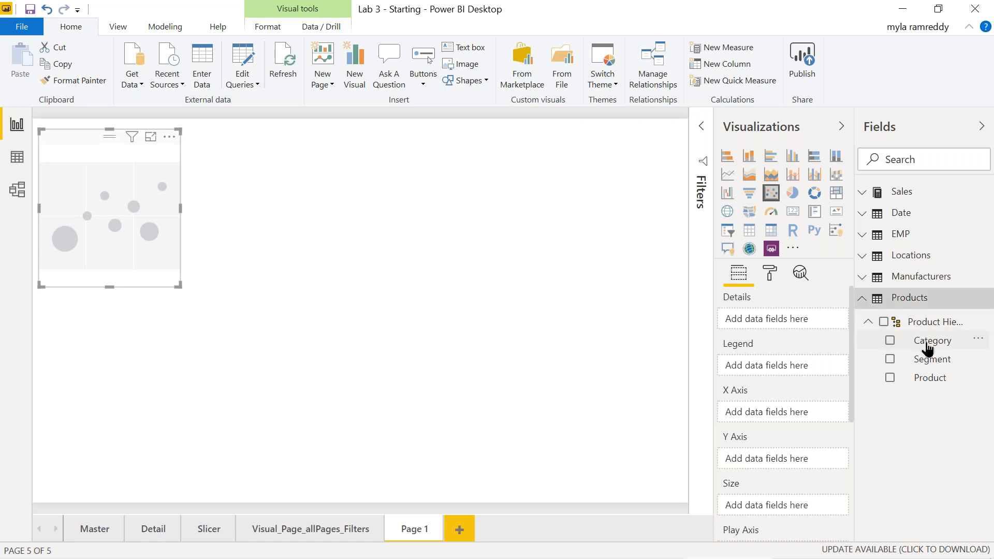
left_click_drag(927, 352, 808, 326)
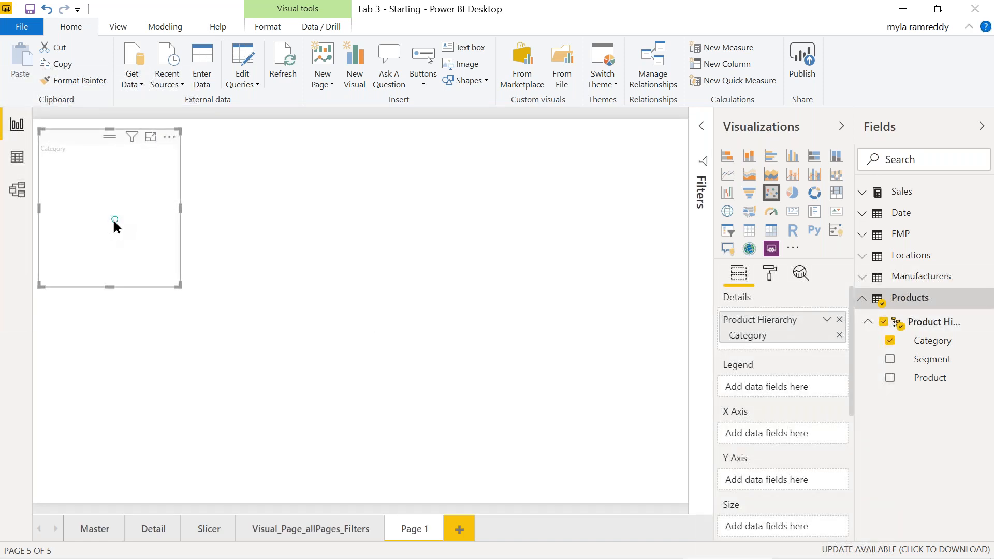
Enlarge the scatter chart to about two-thirds of the page width, and set its Legend to Segment from Product Hierarchy.
mouse_move(114, 221)
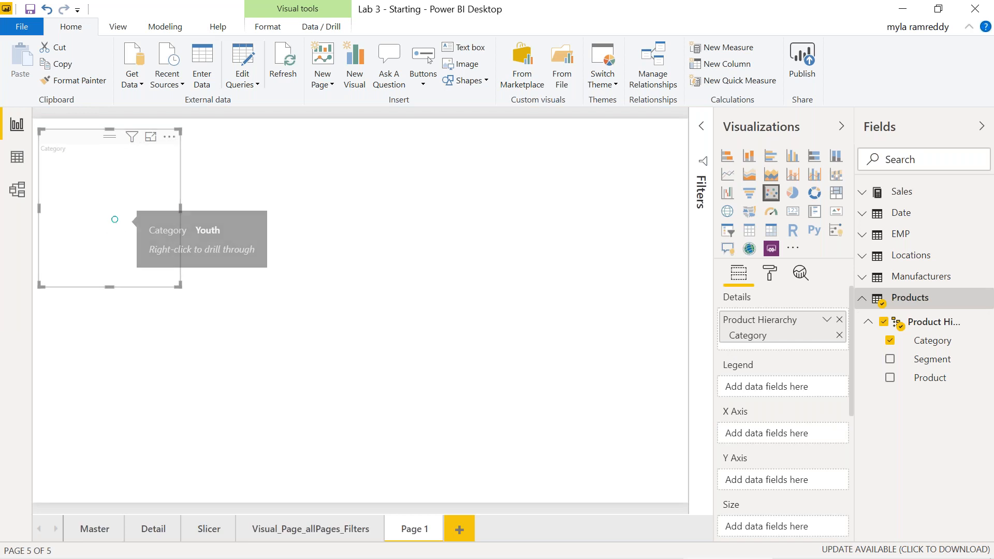
left_click_drag(177, 286, 474, 372)
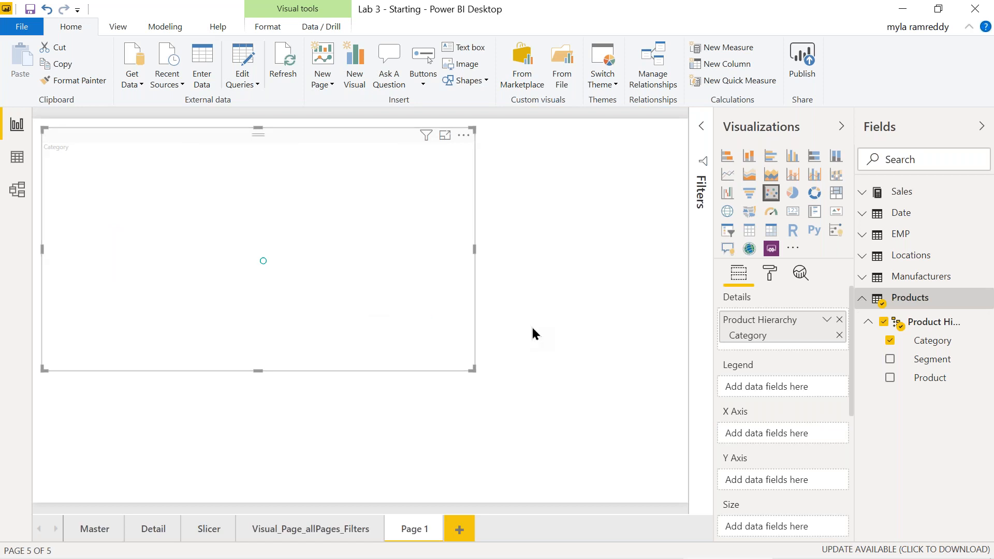
key("alt+Tab")
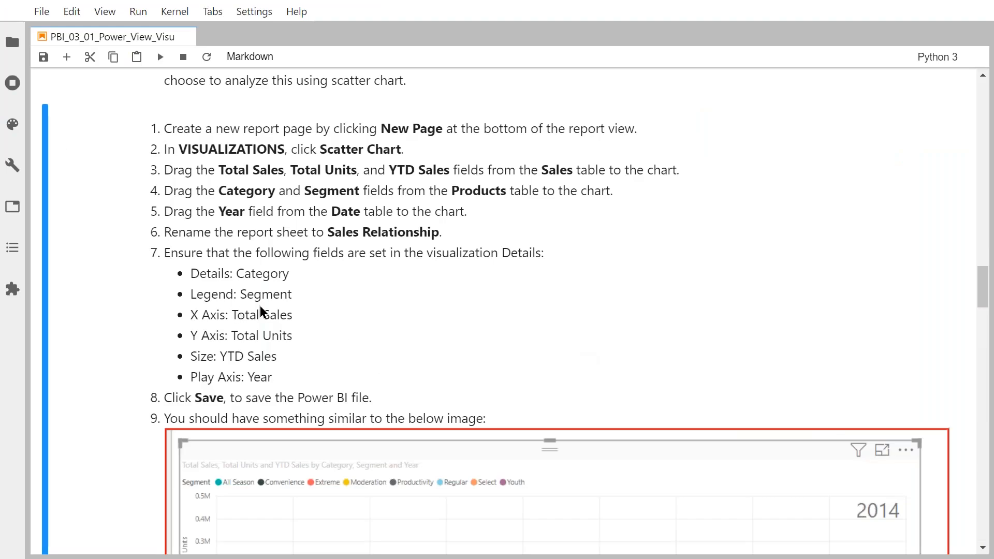
key("alt+Tab")
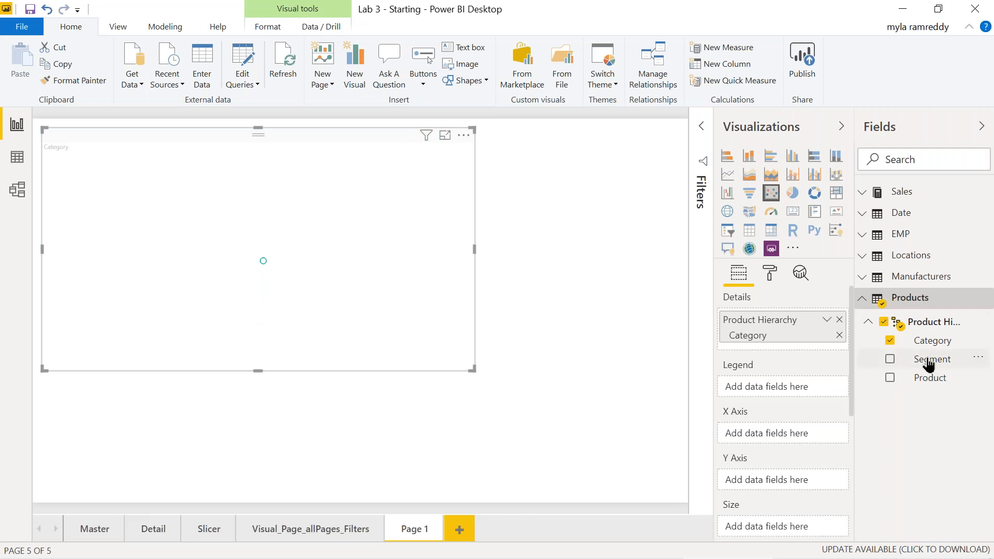
left_click_drag(930, 362, 781, 392)
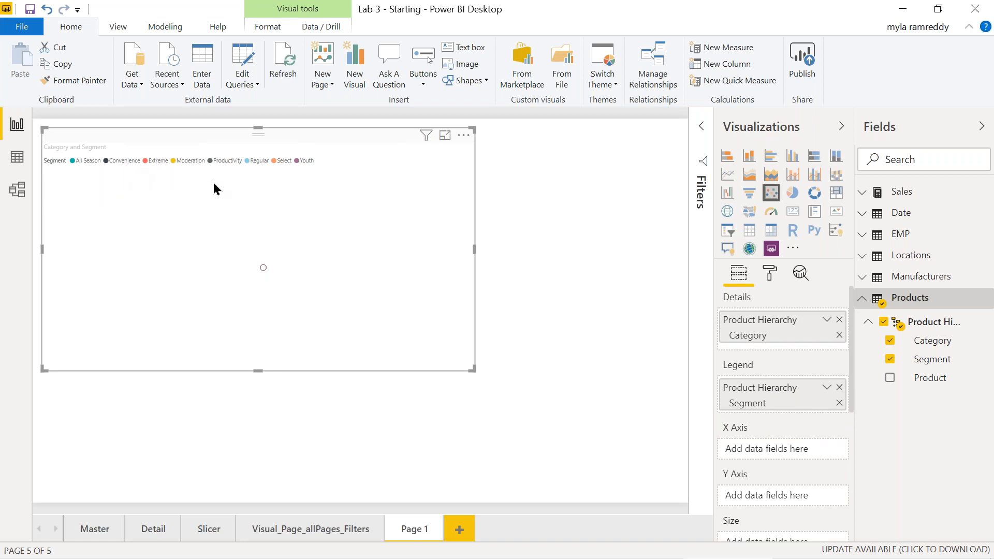
Check the axis assignments in the JupyterLab notebook, and in Power BI Desktop set the chart's X Axis to Total Sales and Y Axis to Total Units.
key("alt+Tab")
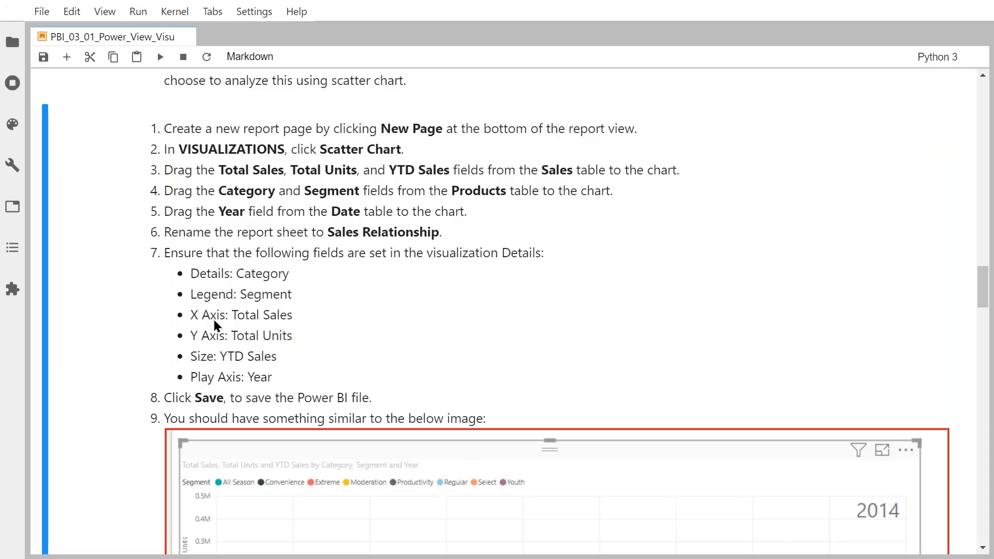
key("alt+Tab")
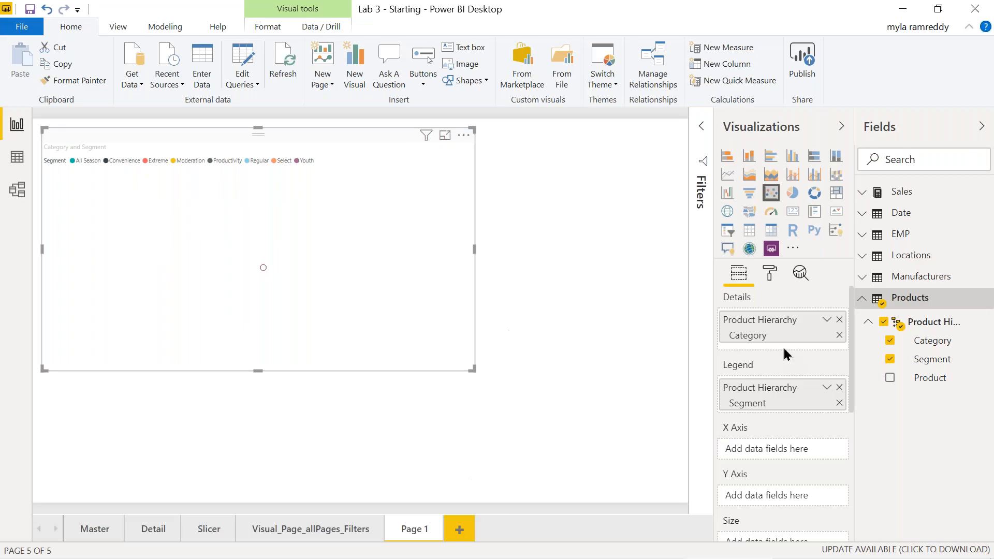
left_click(861, 195)
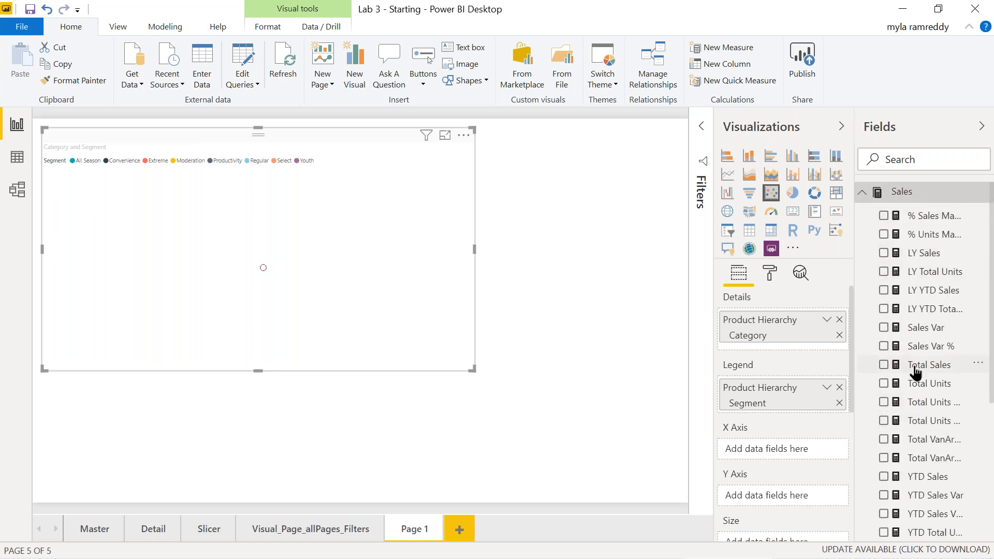
left_click_drag(916, 371, 712, 456)
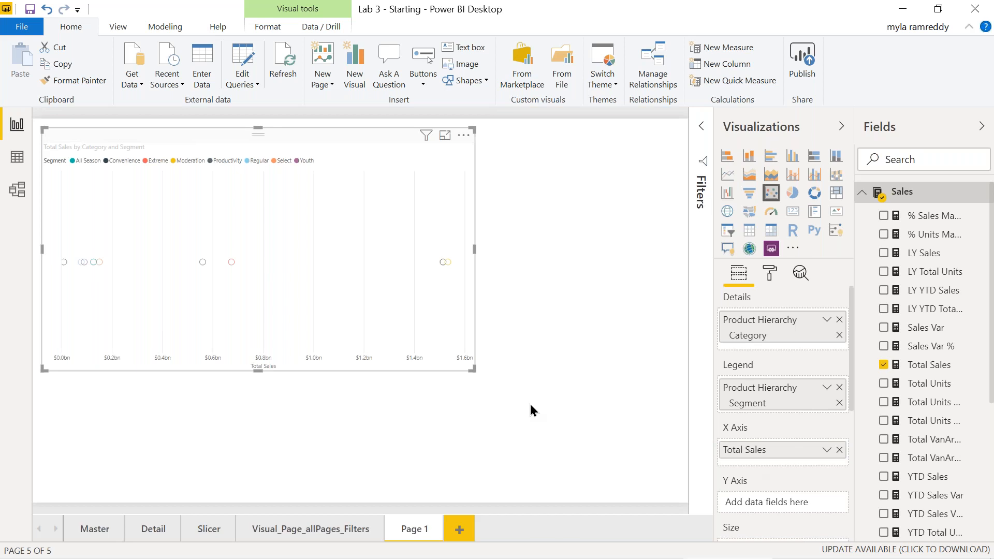
key("alt+Tab")
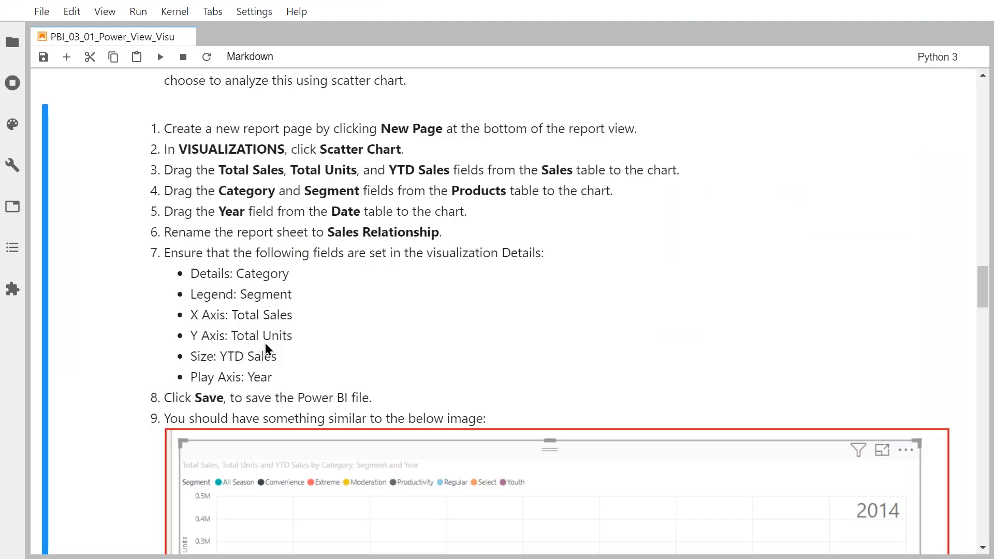
key("alt+Tab")
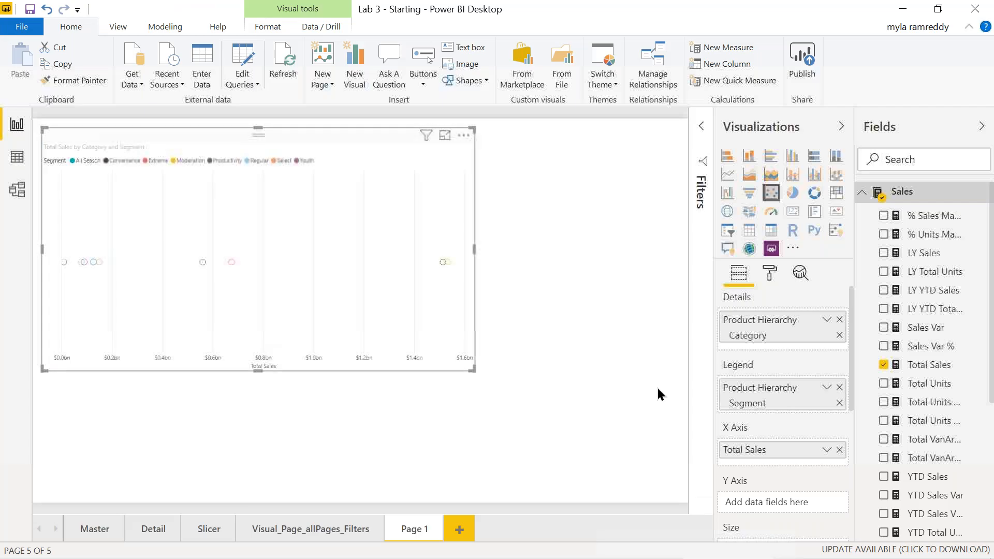
left_click_drag(929, 386, 787, 502)
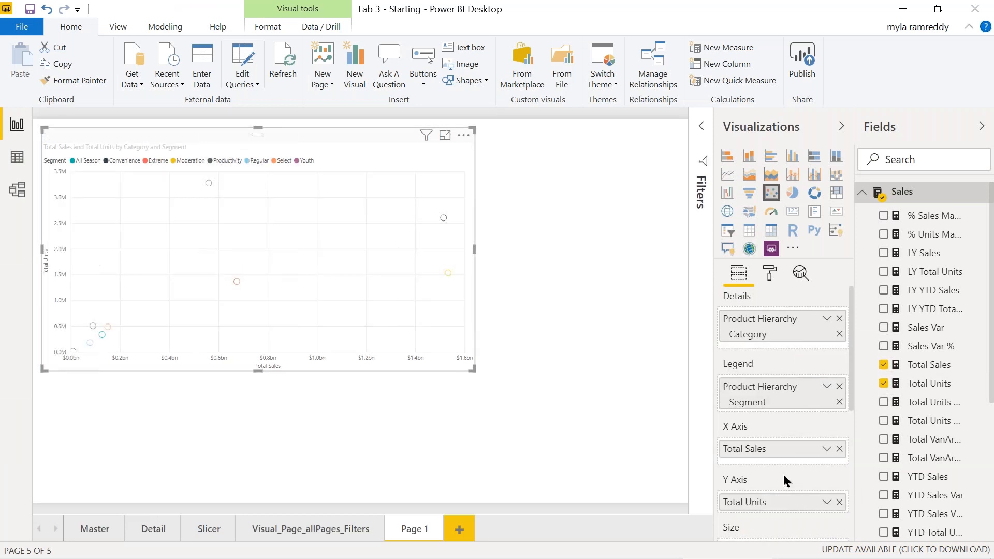
Set the scatter chart's Size to YTD Sales from the Sales table, and widen the chart to about 85% of the page width.
scroll(784, 476, "down", 3)
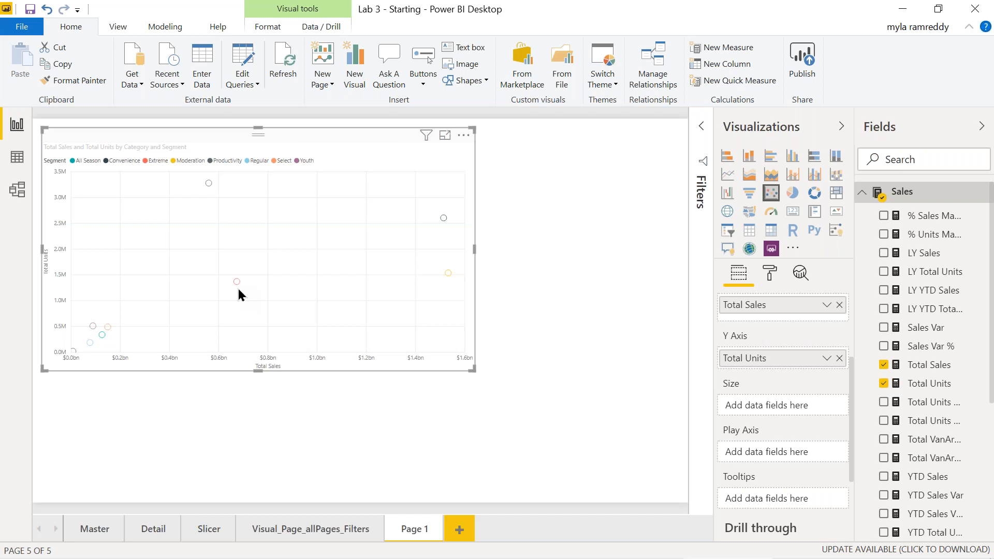
key("alt+Tab")
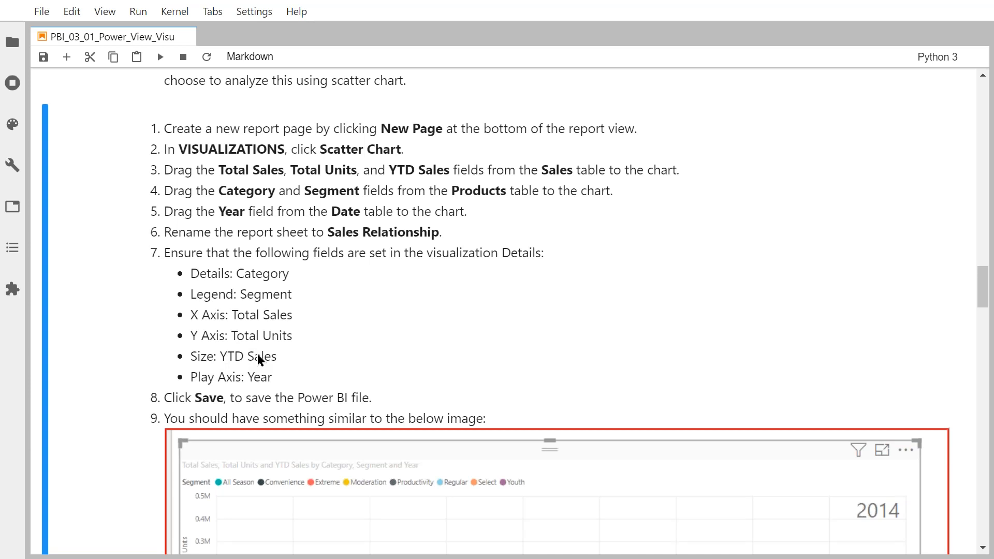
key("alt+Tab")
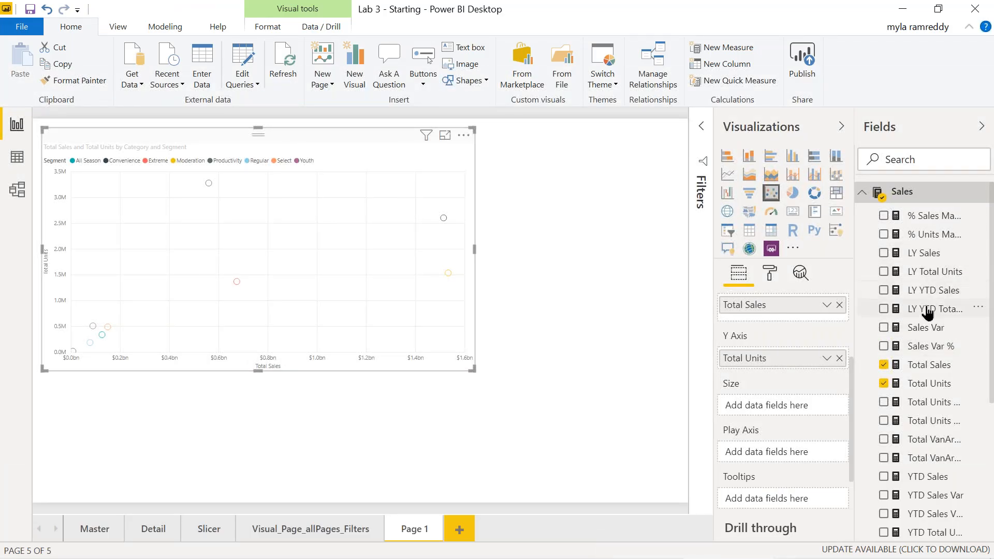
scroll(931, 329, "down", 1)
scroll(931, 334, "down", 3)
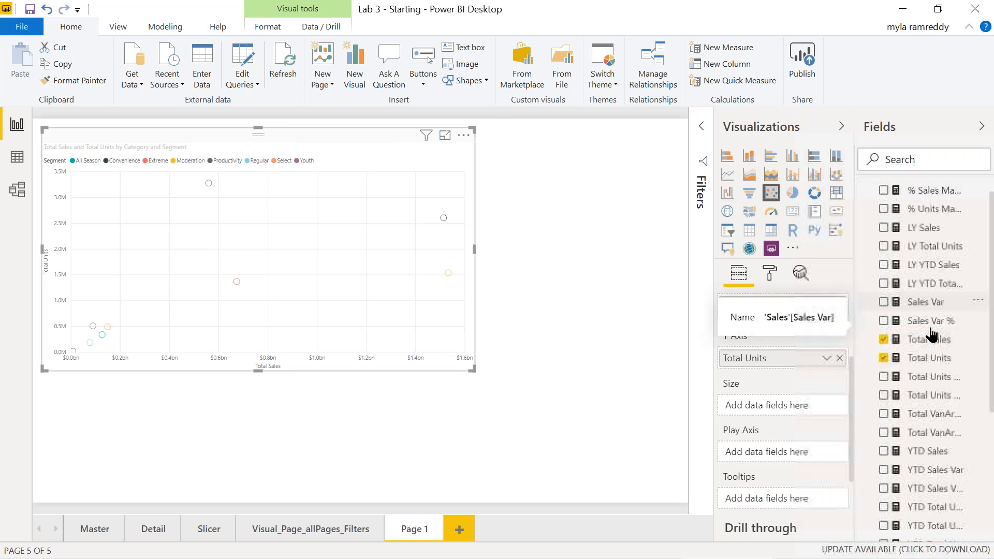
left_click_drag(927, 386, 783, 407)
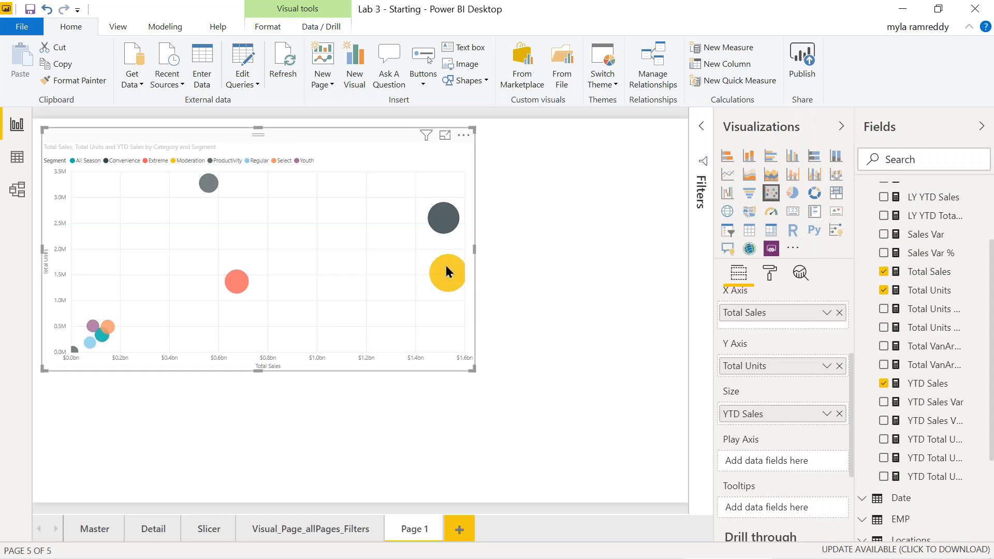
mouse_move(444, 280)
mouse_move(91, 346)
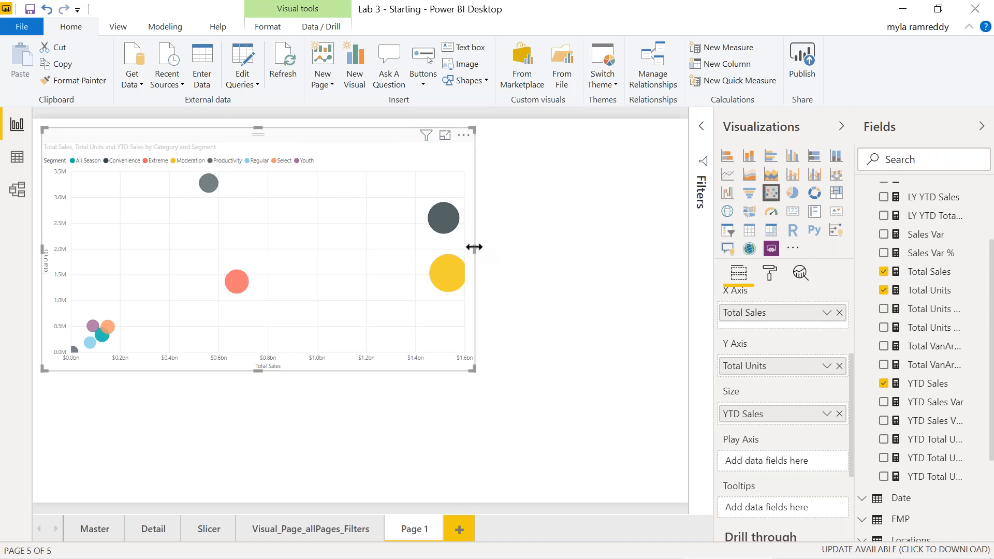
left_click_drag(474, 247, 598, 249)
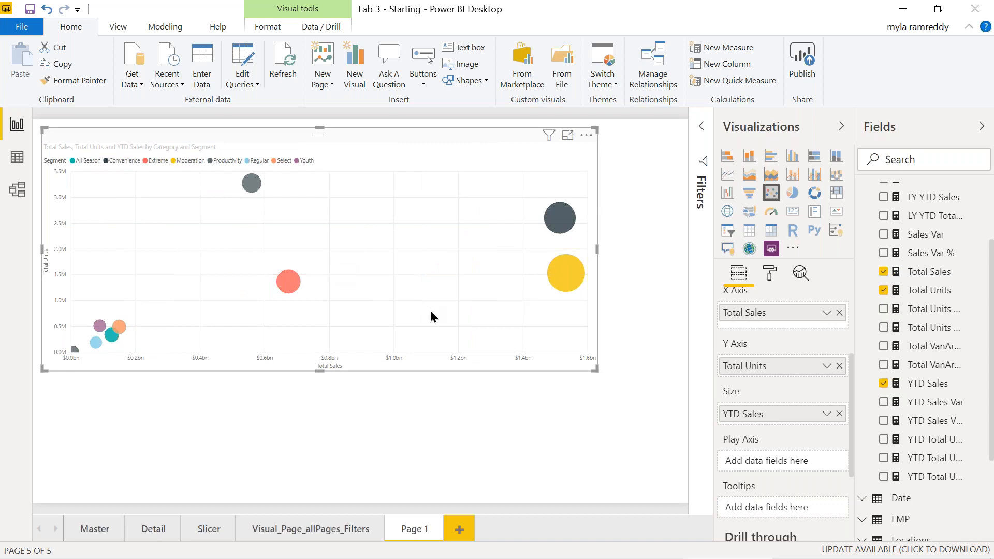
Set the scatter chart's Play Axis to Year from the Date table, and play the animation through the years.
key("alt+Tab")
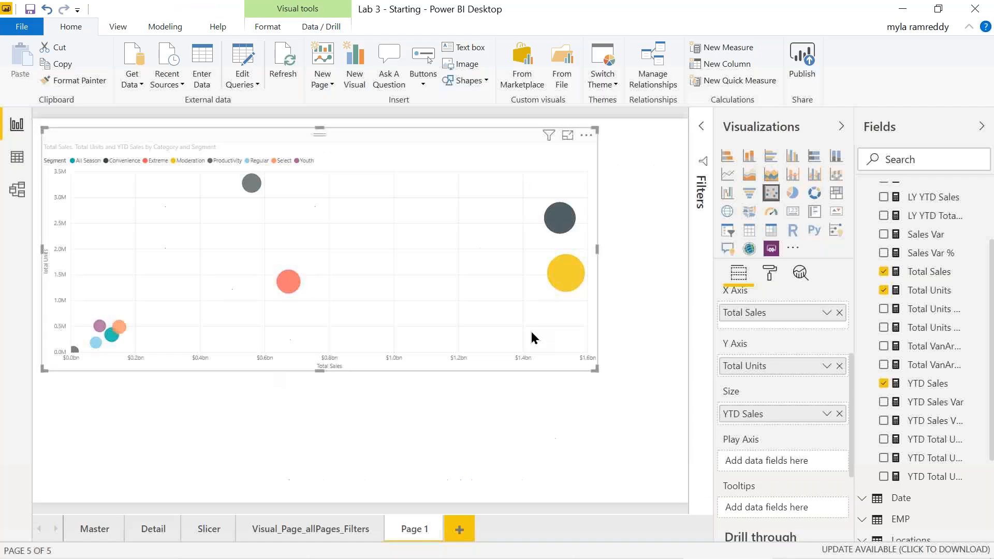
scroll(921, 310, "down", 3)
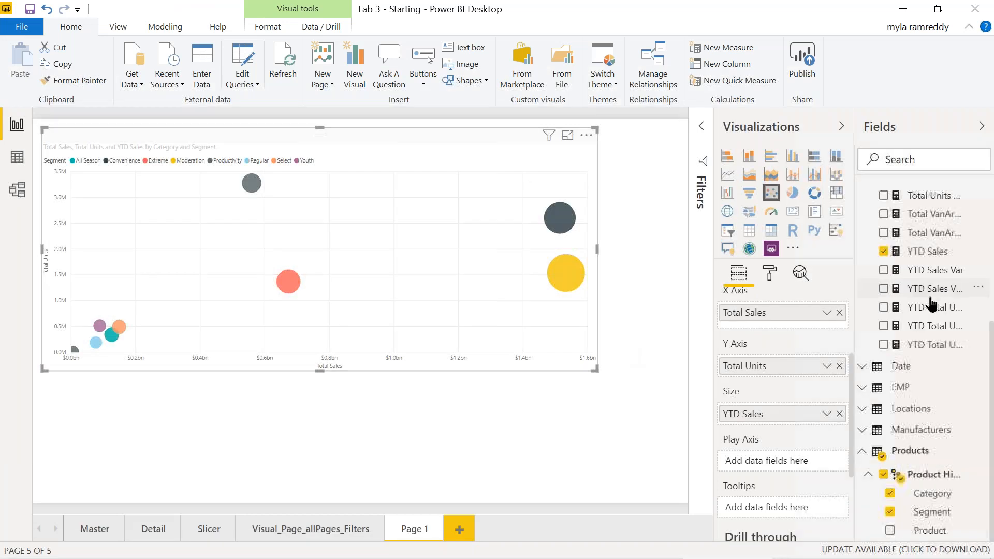
left_click(862, 369)
scroll(950, 414, "down", 1)
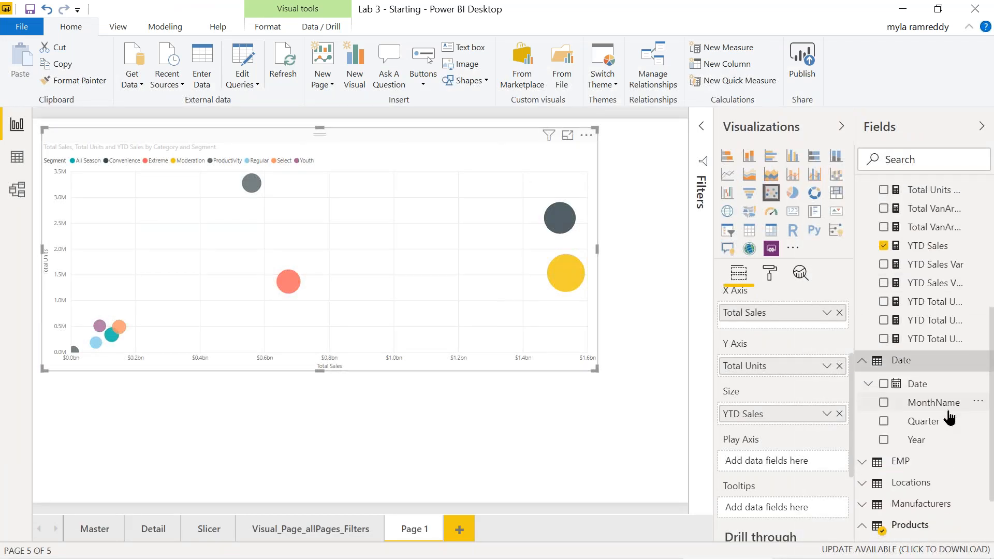
scroll(950, 417, "down", 1)
left_click_drag(918, 373, 787, 474)
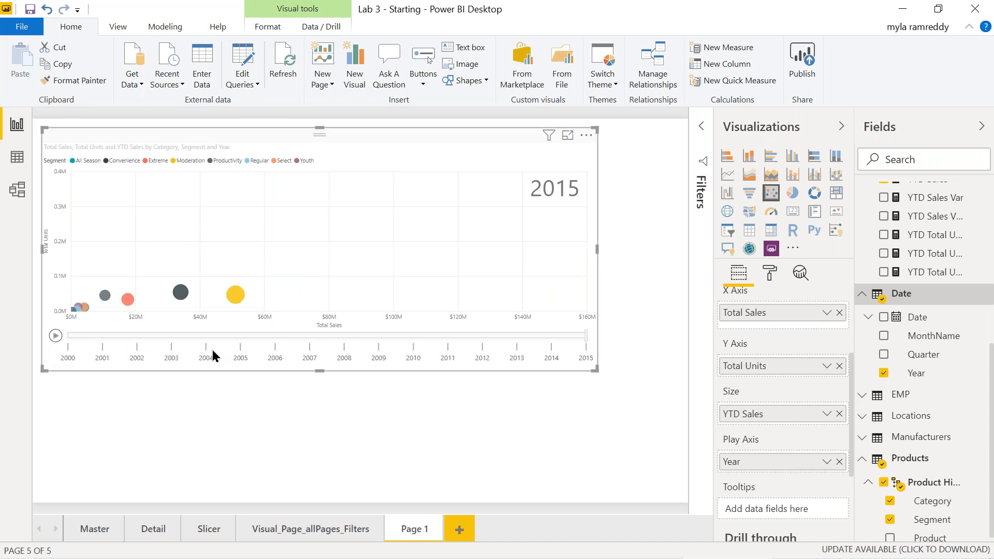
left_click(56, 337)
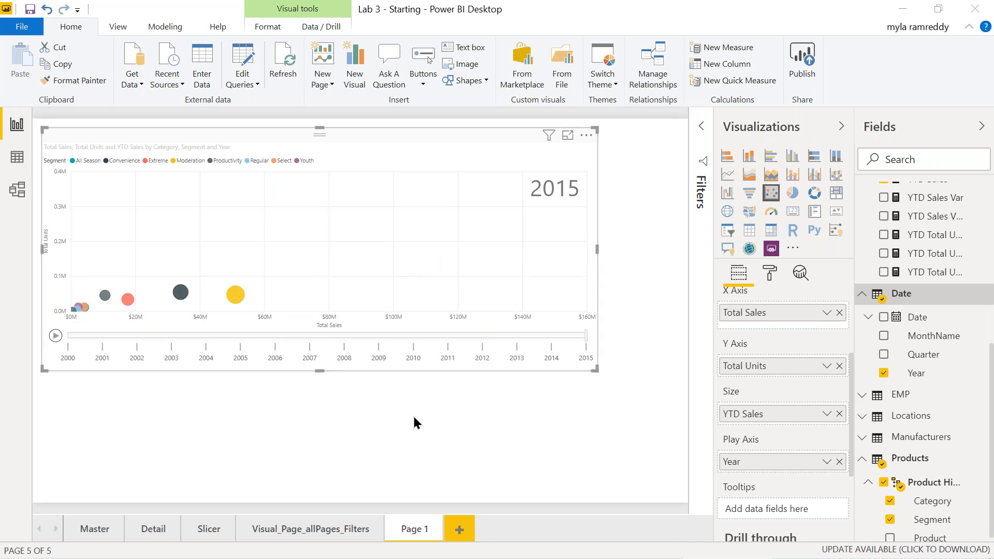
Switch to the JupyterLab notebook and review the Exercise 3 scenario and its scatter chart instructions.
key("alt+Tab")
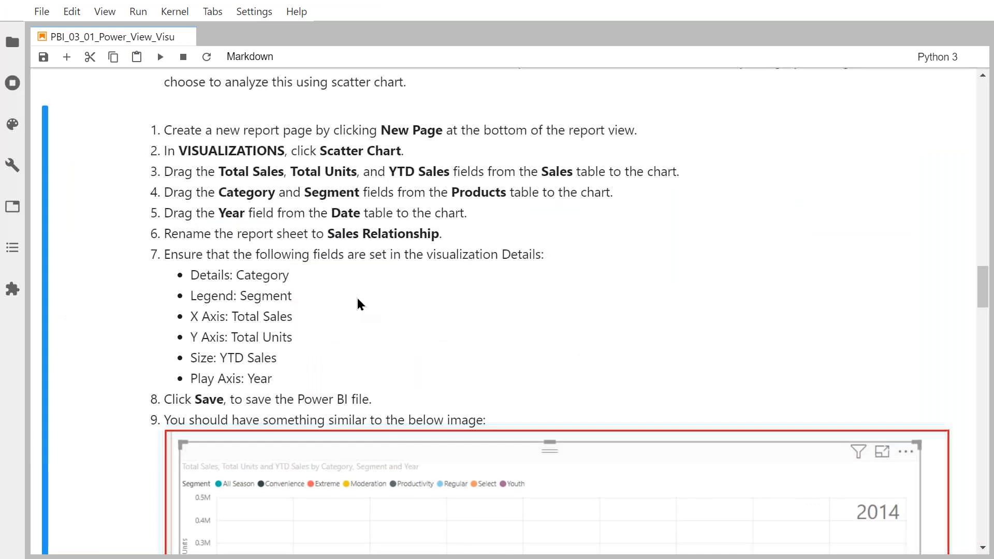
scroll(358, 300, "up", 5)
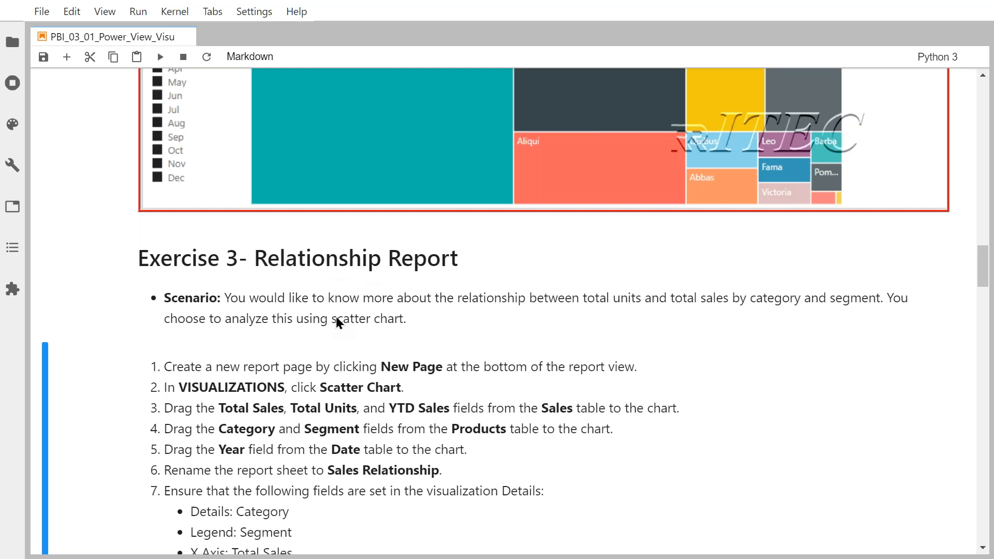
left_click_drag(332, 321, 347, 322)
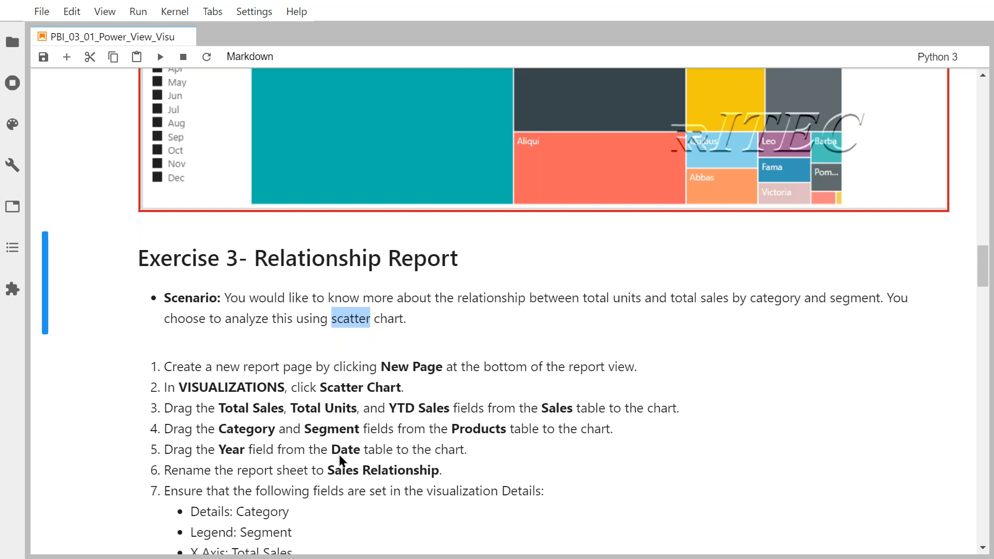
scroll(340, 454, "down", 4)
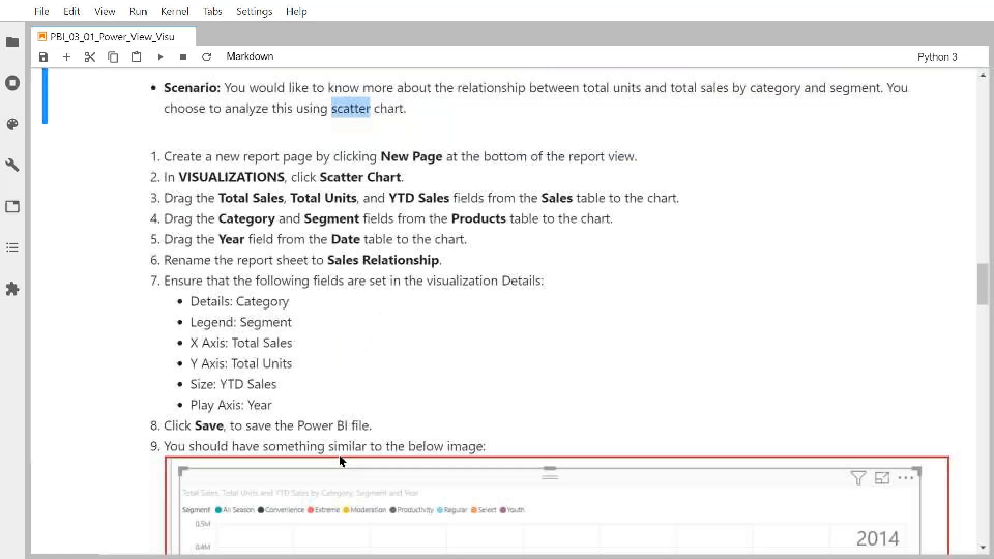
scroll(340, 455, "down", 1)
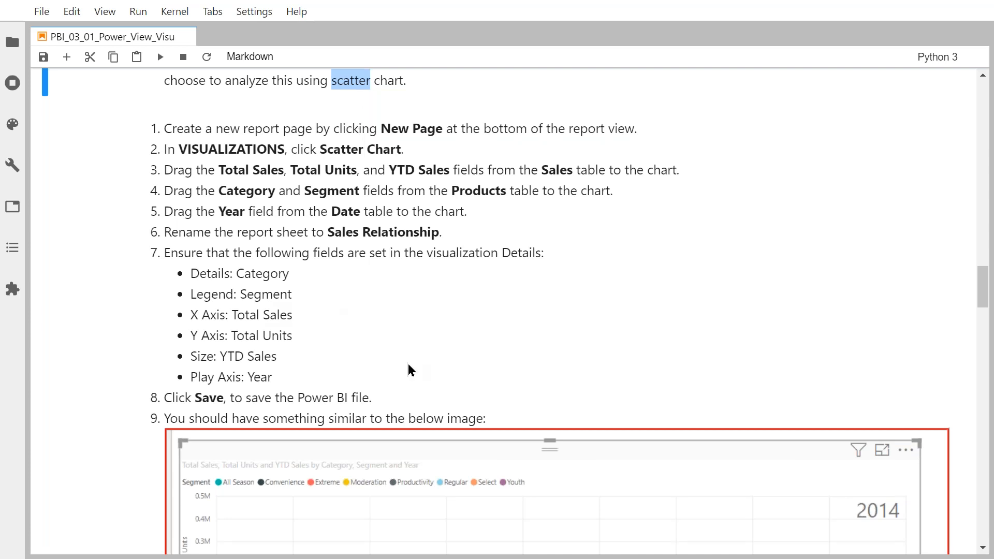
Switch to Power BI Desktop, add another report page, and insert an empty scatter chart on it.
key("alt+Tab")
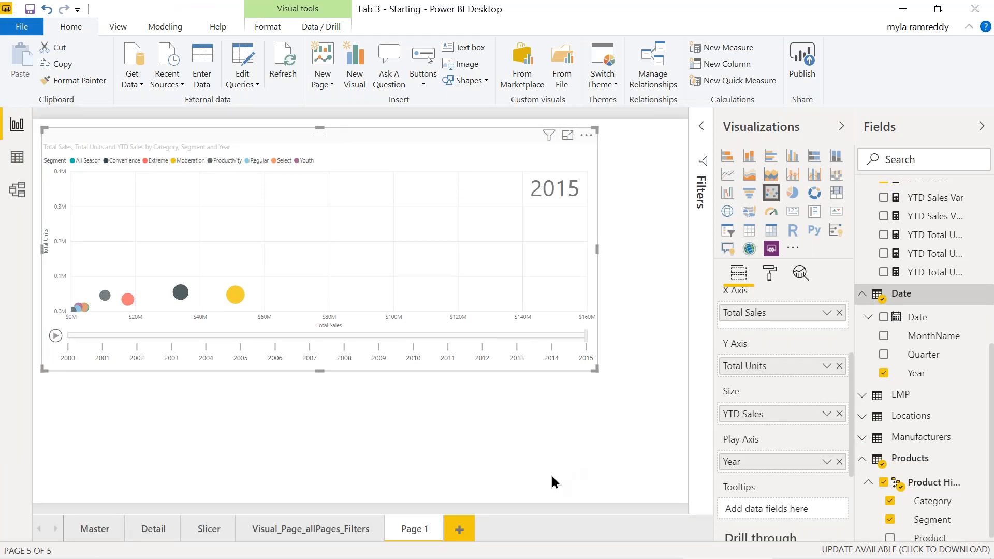
left_click(460, 533)
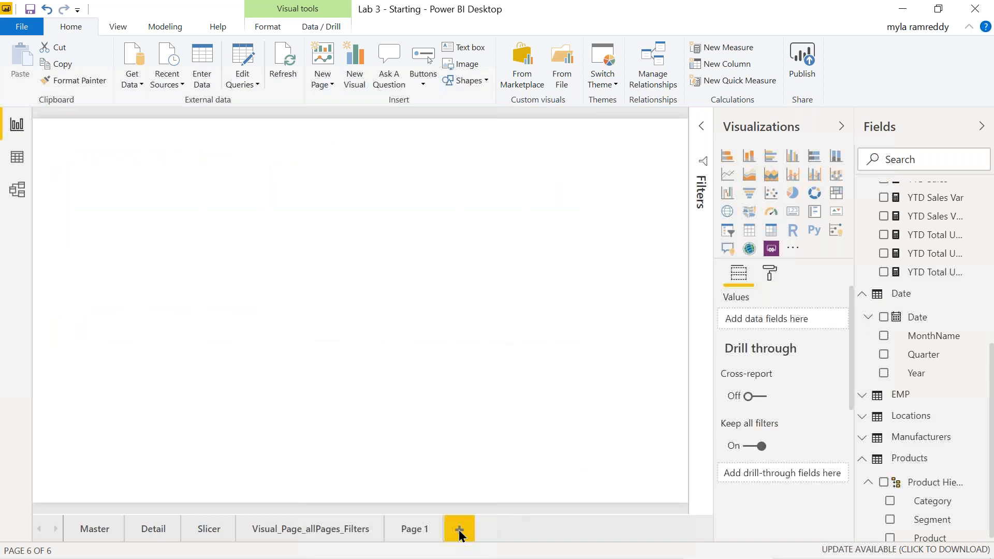
left_click(770, 199)
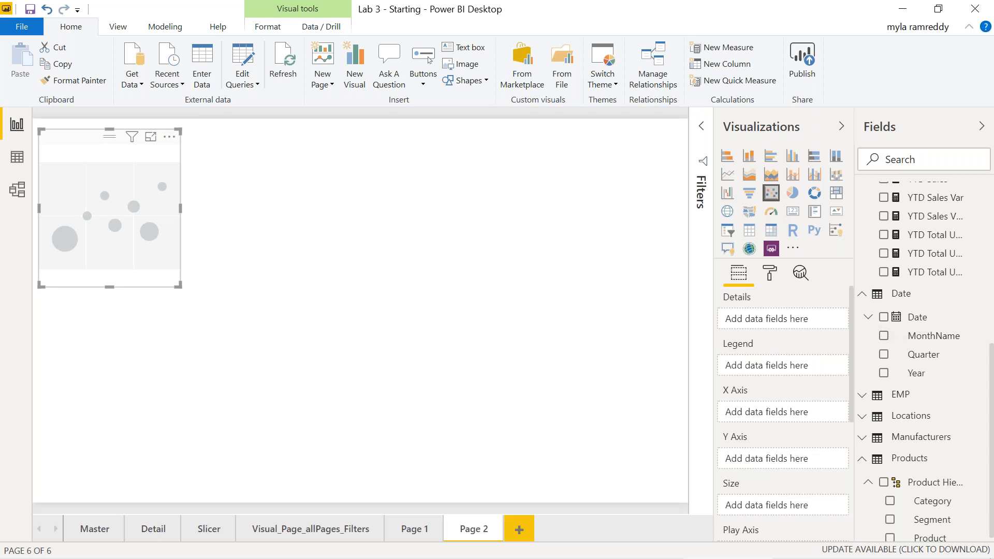
Set the new scatter chart's X Axis to Total Units and its Y Axis to Total Sales from the Sales table.
left_click_drag(991, 409, 991, 279)
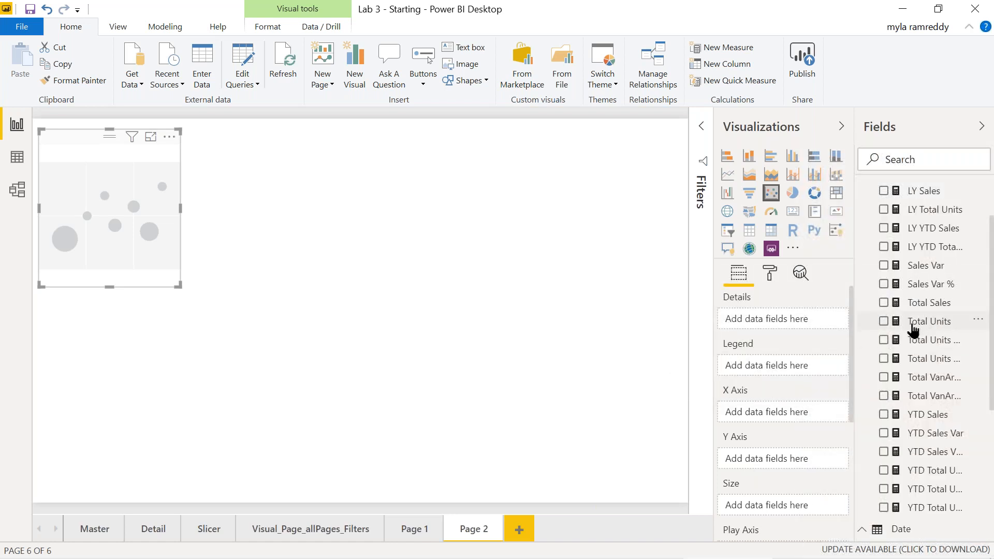
left_click_drag(907, 327, 775, 413)
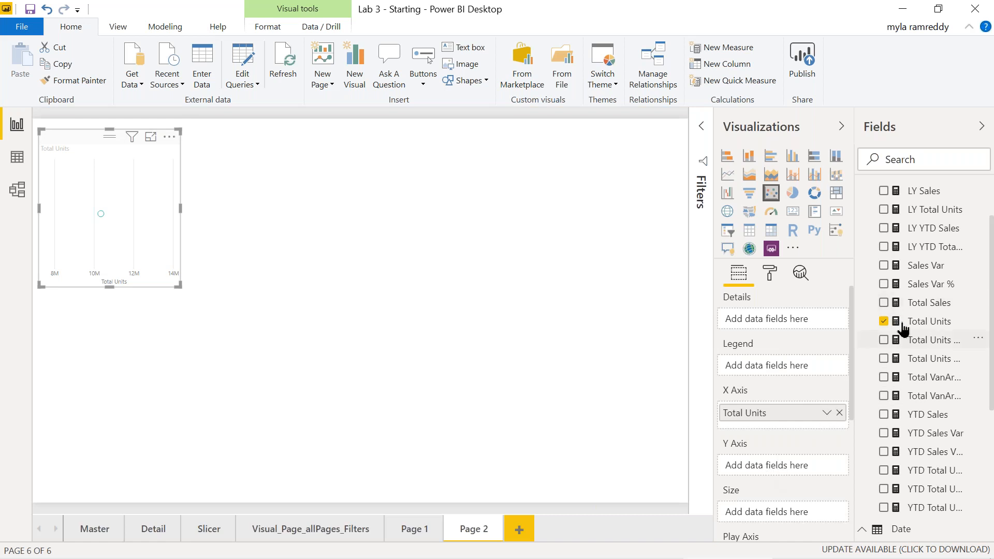
left_click(884, 321)
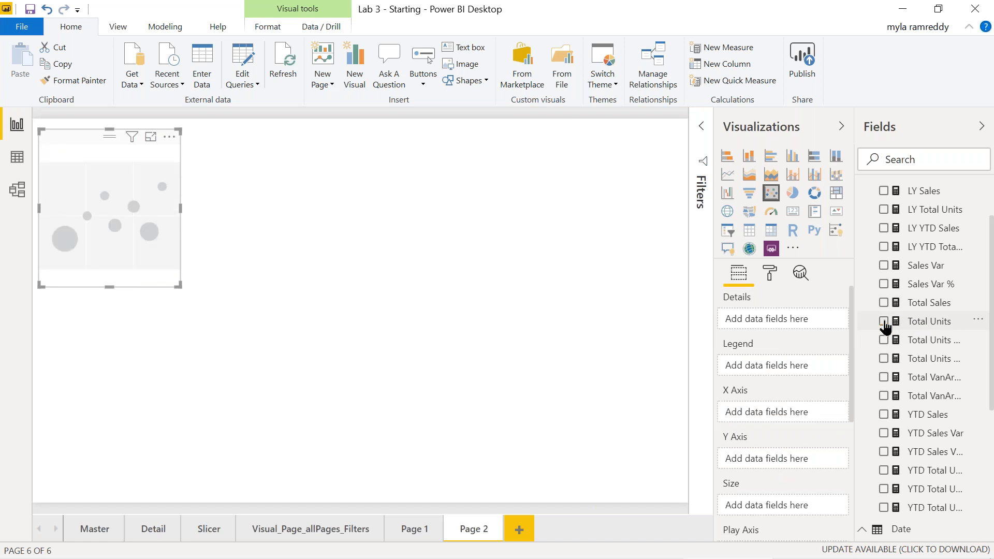
left_click(885, 321)
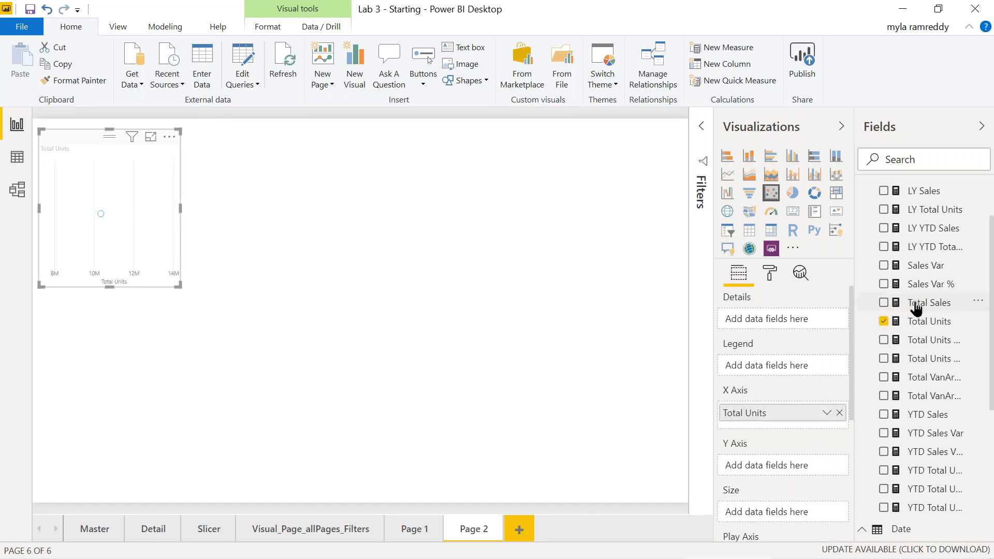
left_click(884, 304)
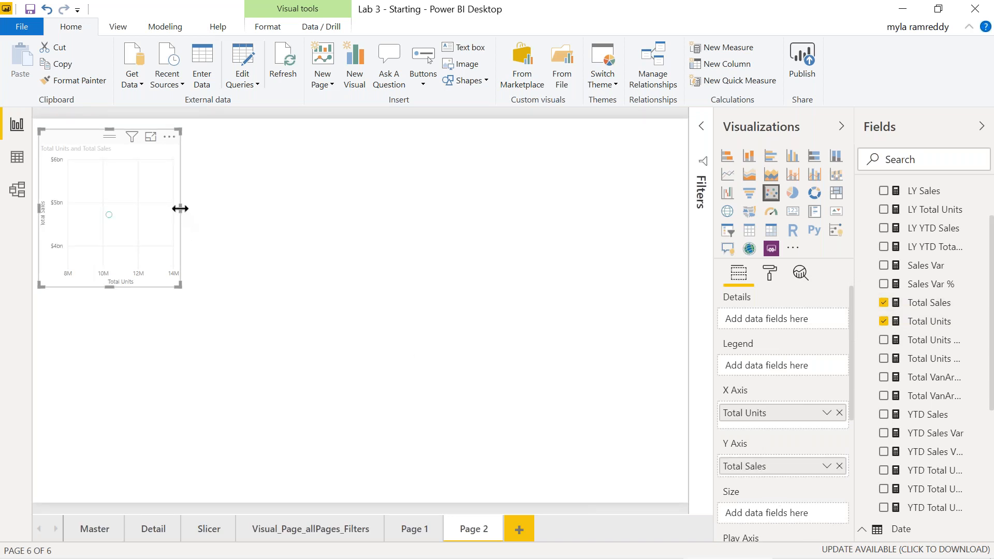
Widen the Page 2 scatter chart to about two-fifths of the page width, and return to Page 1.
left_click_drag(181, 208, 317, 224)
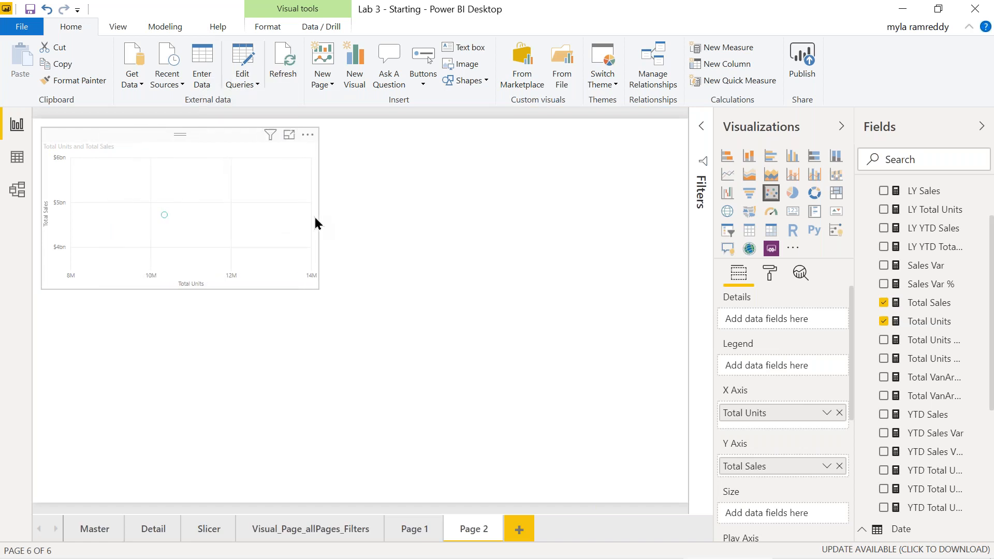
mouse_move(167, 218)
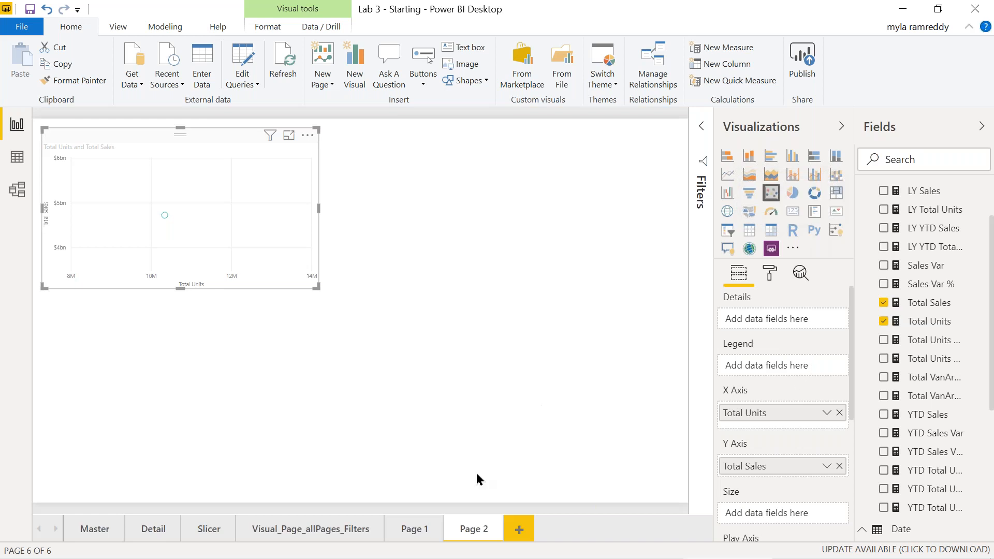
left_click(415, 531)
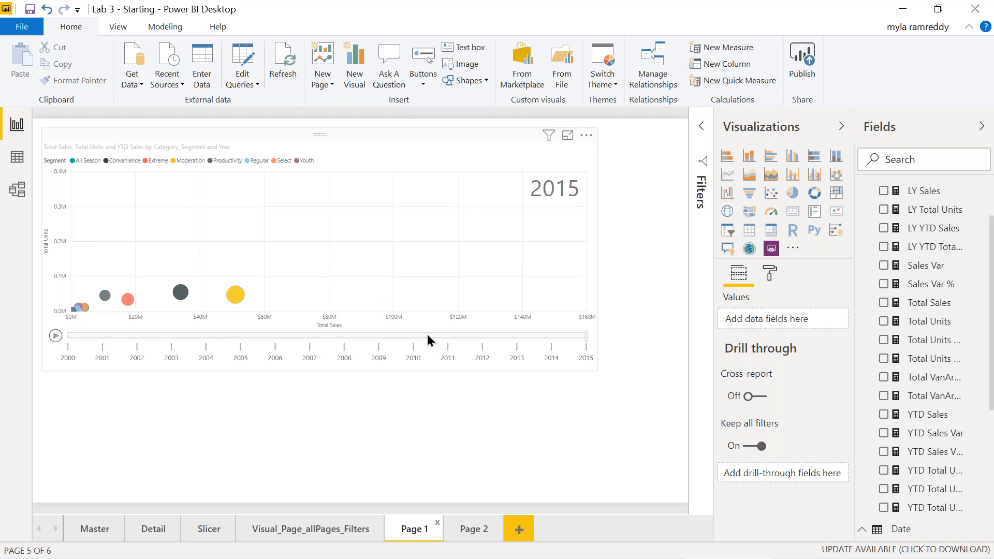
Switch to the JupyterLab notebook and review the Exercise 4 Trend Report scenario and its chart instructions.
mouse_move(238, 298)
key("alt+Tab")
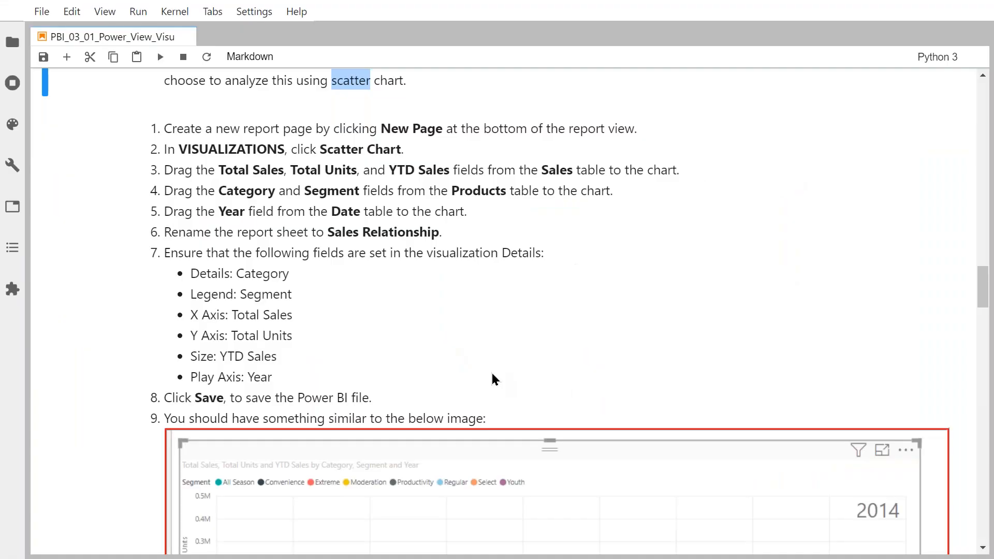
scroll(492, 373, "down", 13)
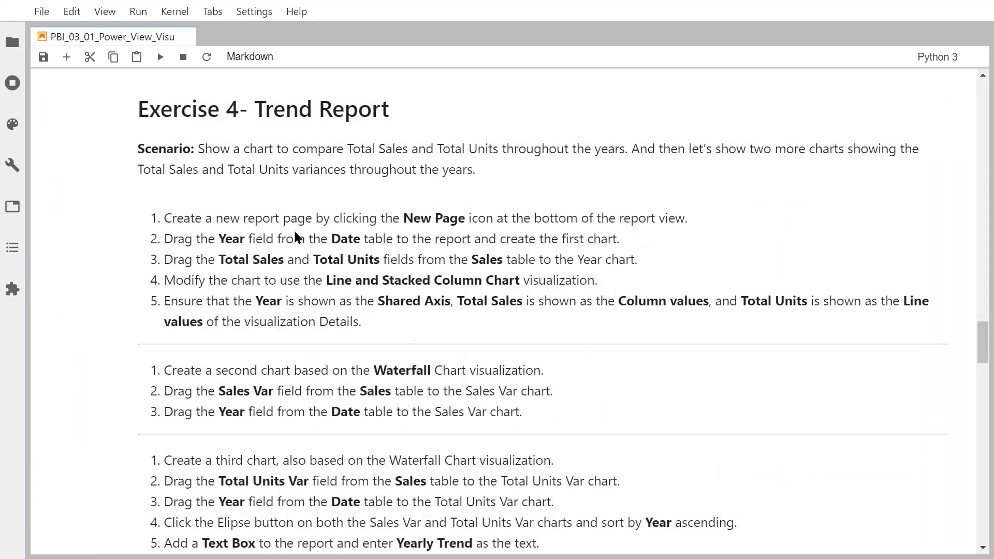
left_click(205, 148)
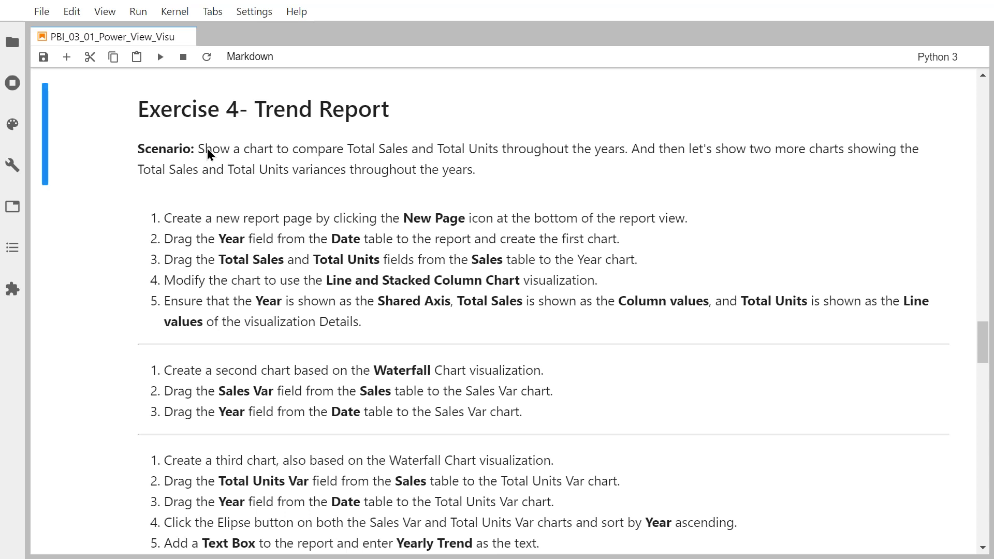
left_click_drag(264, 147, 308, 149)
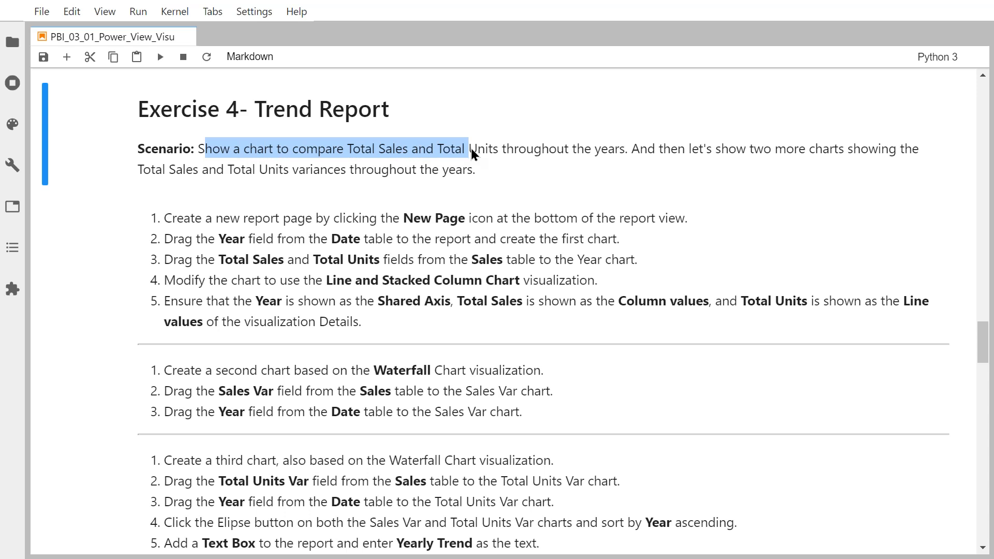
left_click_drag(473, 152, 635, 171)
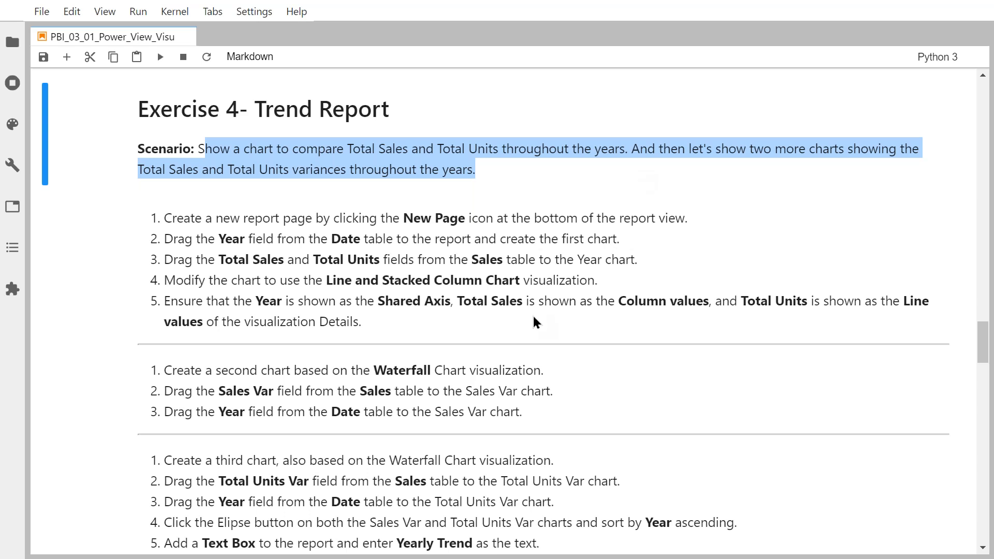
scroll(534, 321, "down", 2)
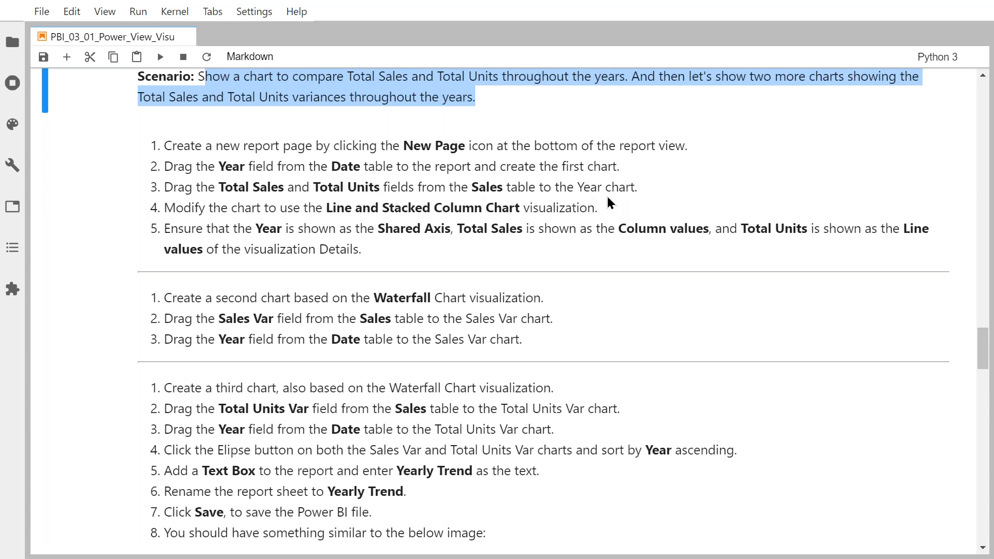
left_click(328, 213)
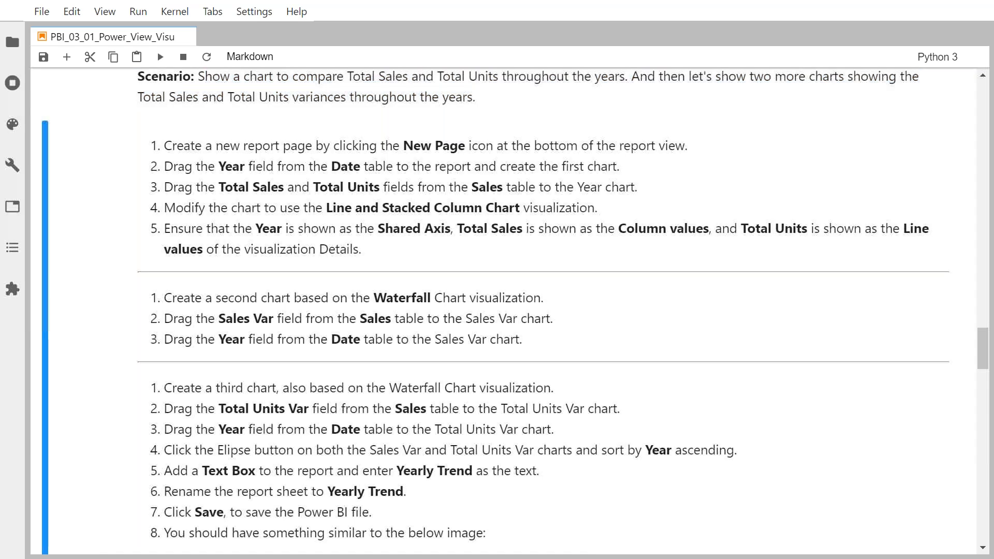
left_click_drag(326, 208, 520, 210)
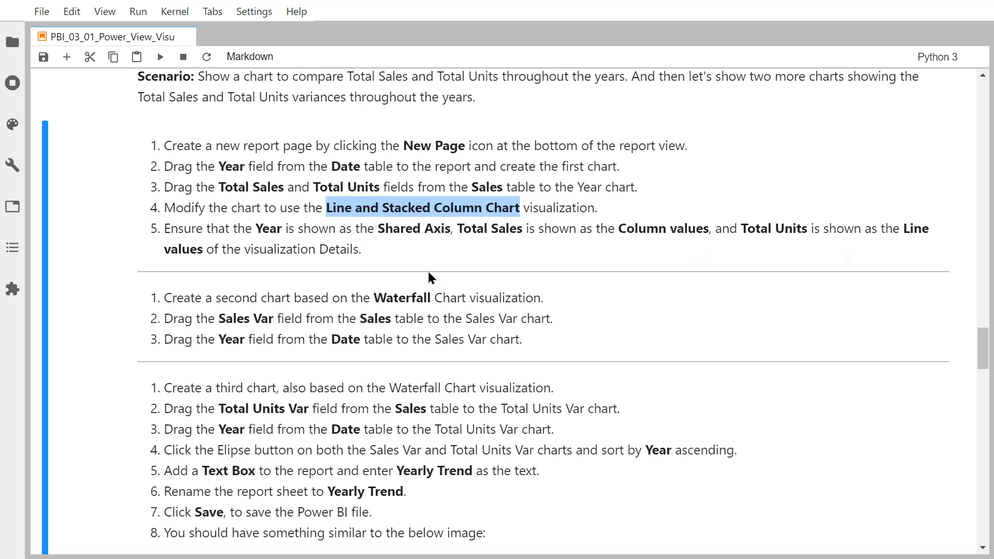
left_click_drag(364, 250, 163, 230)
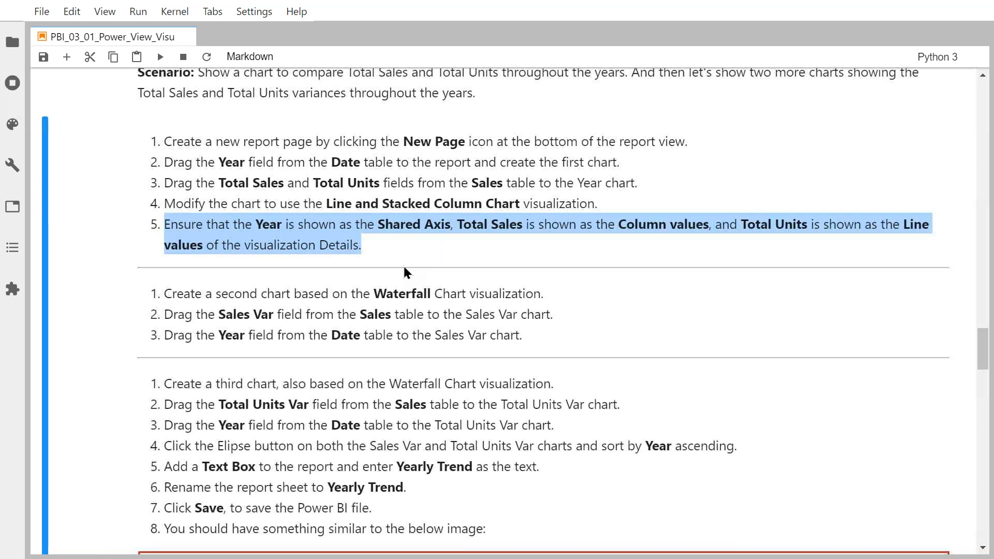
scroll(404, 266, "down", 5)
scroll(403, 350, "up", 5)
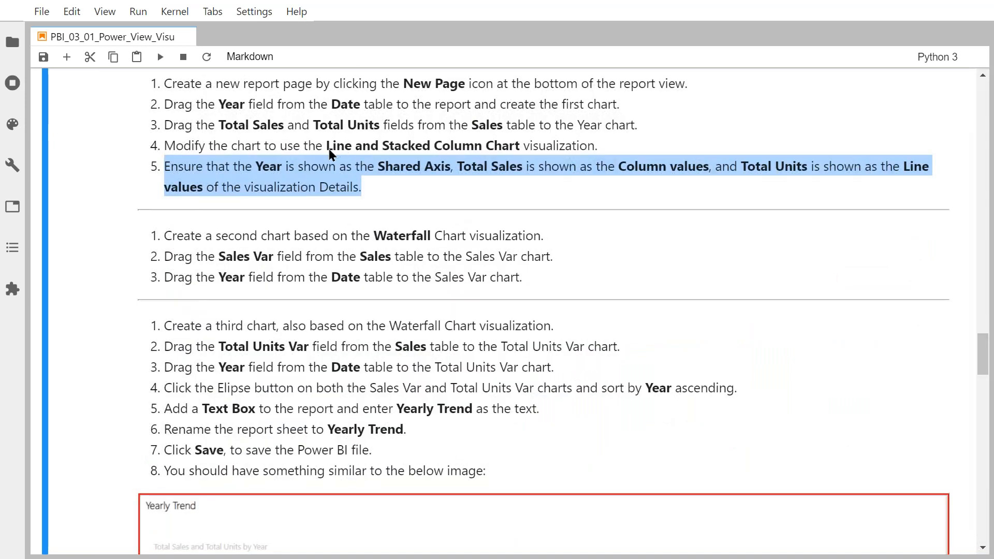
left_click_drag(328, 148, 520, 144)
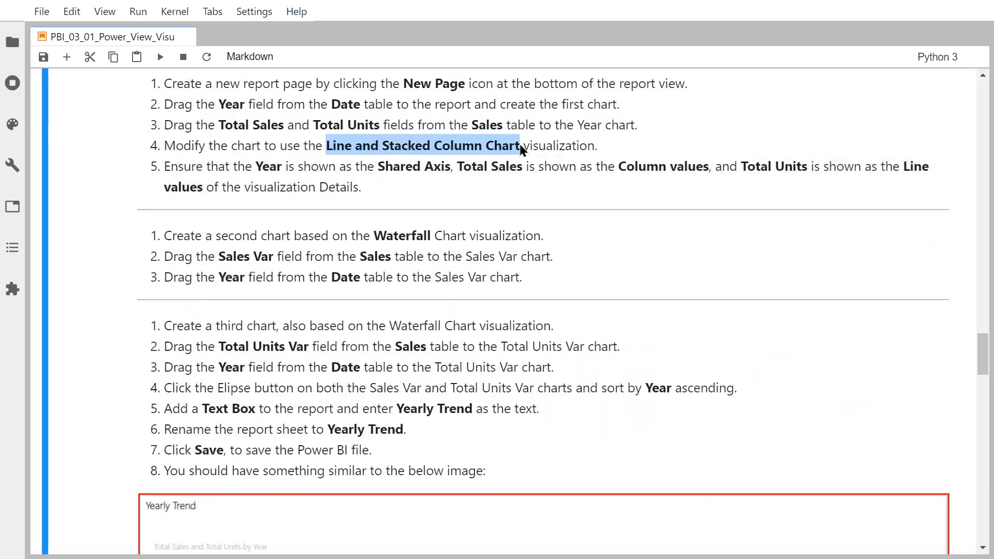
Switch to Power BI Desktop, add another report page, and insert an empty line and stacked column chart on it.
key("alt+Tab")
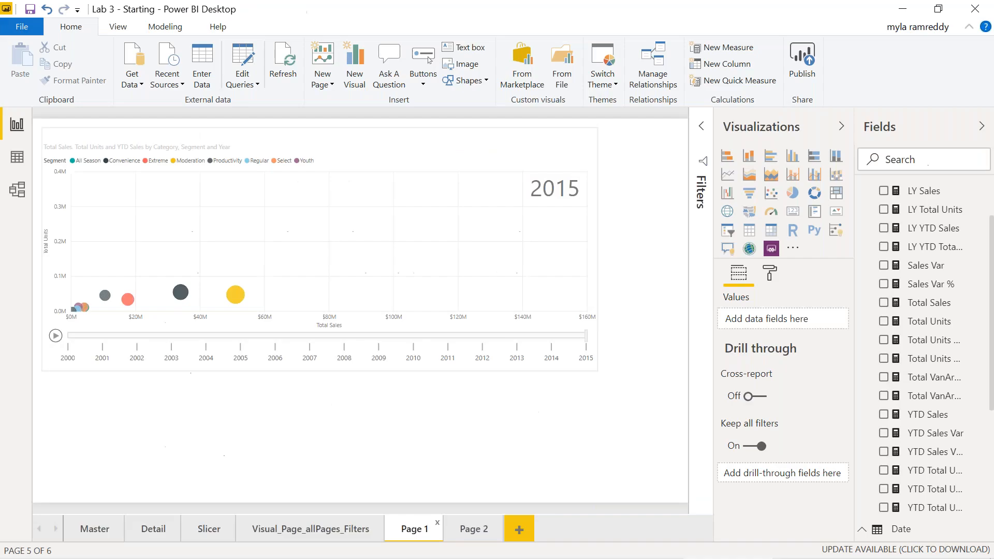
left_click(519, 533)
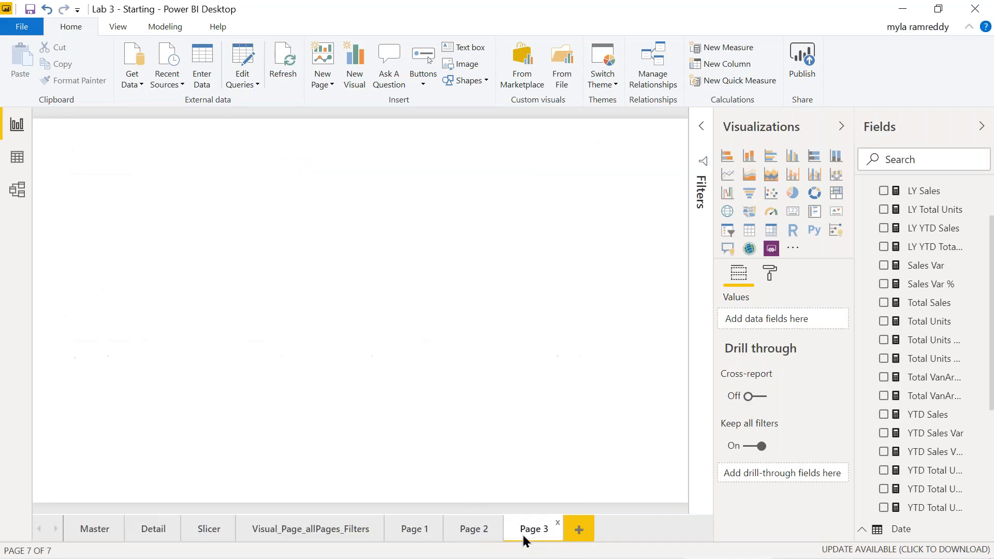
left_click(791, 182)
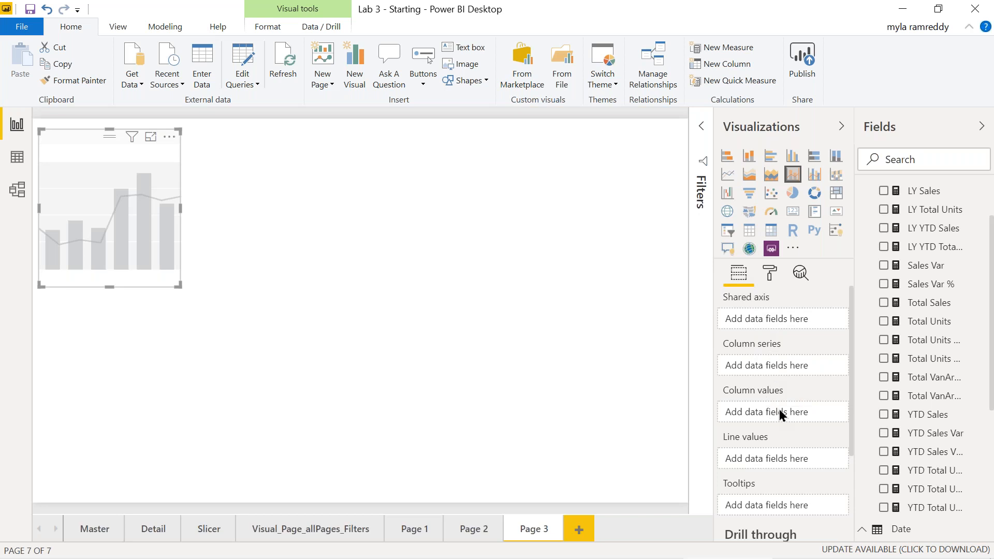
scroll(781, 414, "down", 2)
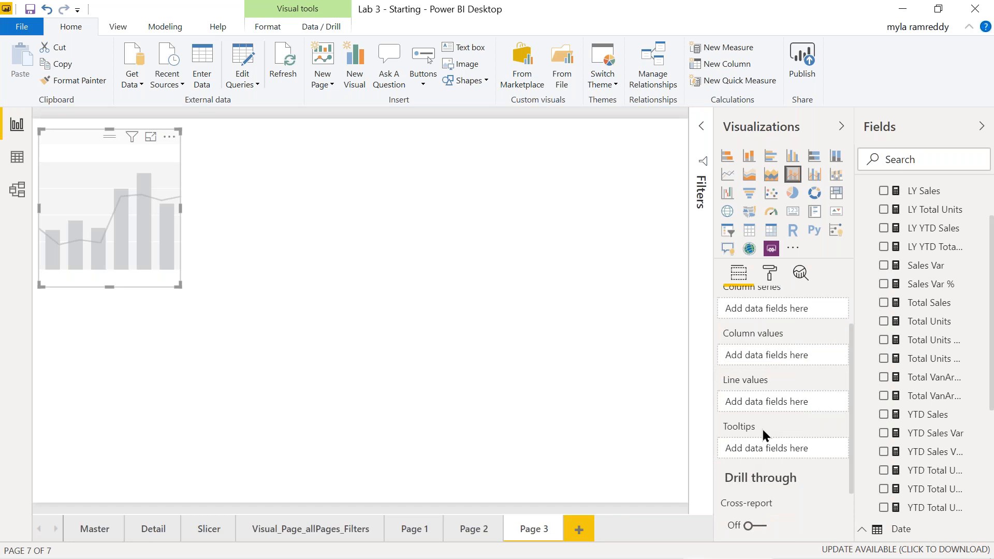
scroll(764, 434, "up", 2)
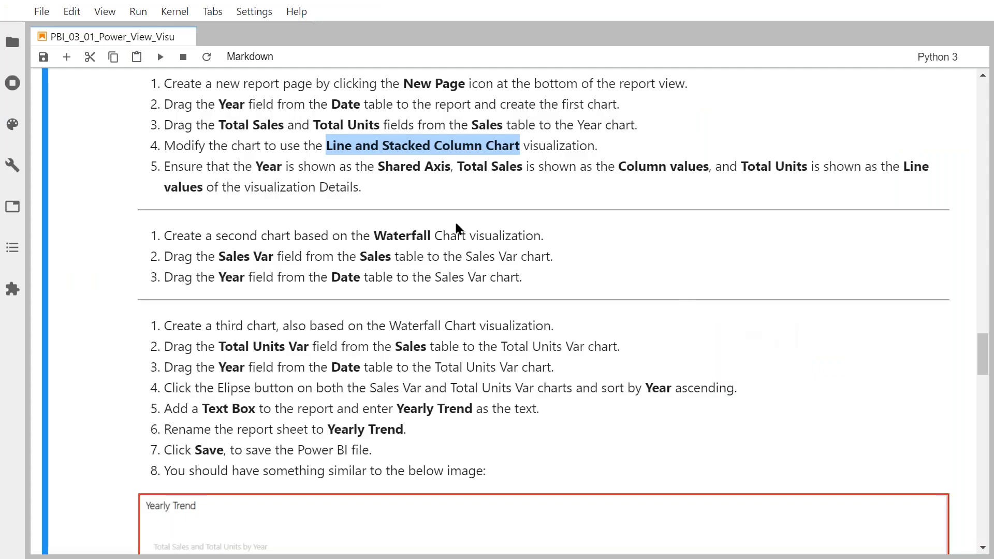
Set Year from the Date table as the chart's shared axis and widen the chart to about three-fifths of the page width.
left_click_drag(166, 166, 433, 168)
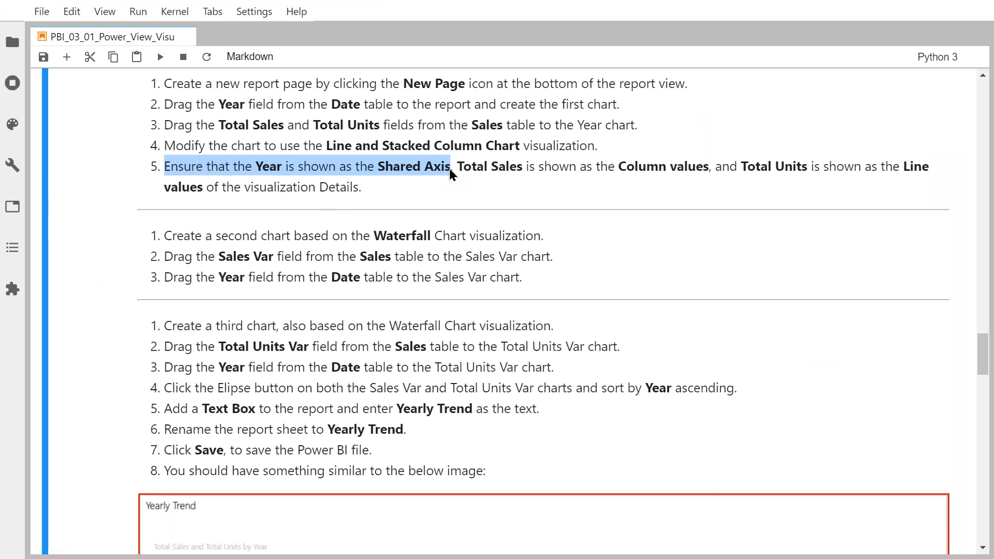
key("alt+Tab")
scroll(939, 279, "up", 1)
scroll(939, 272, "up", 1)
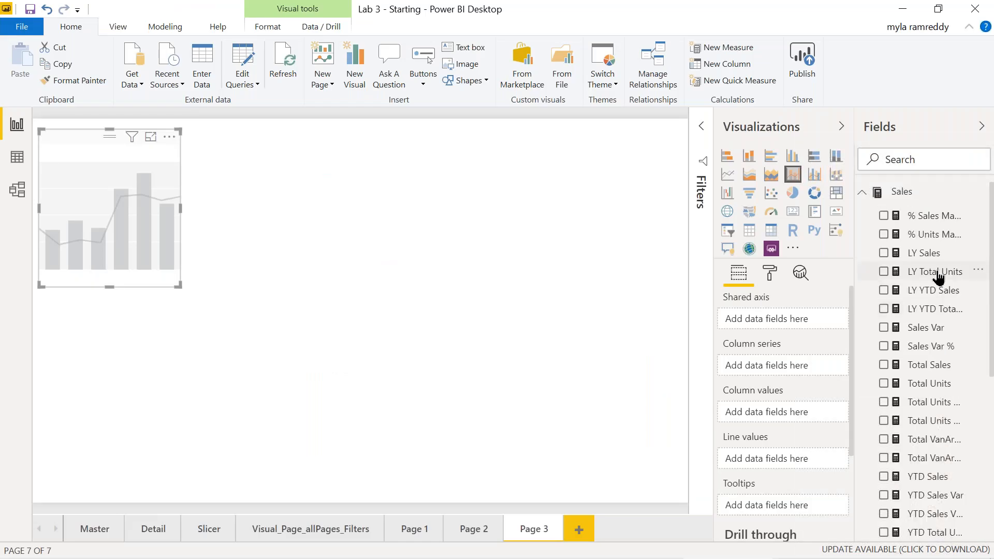
scroll(939, 275, "down", 10)
left_click_drag(916, 365, 770, 318)
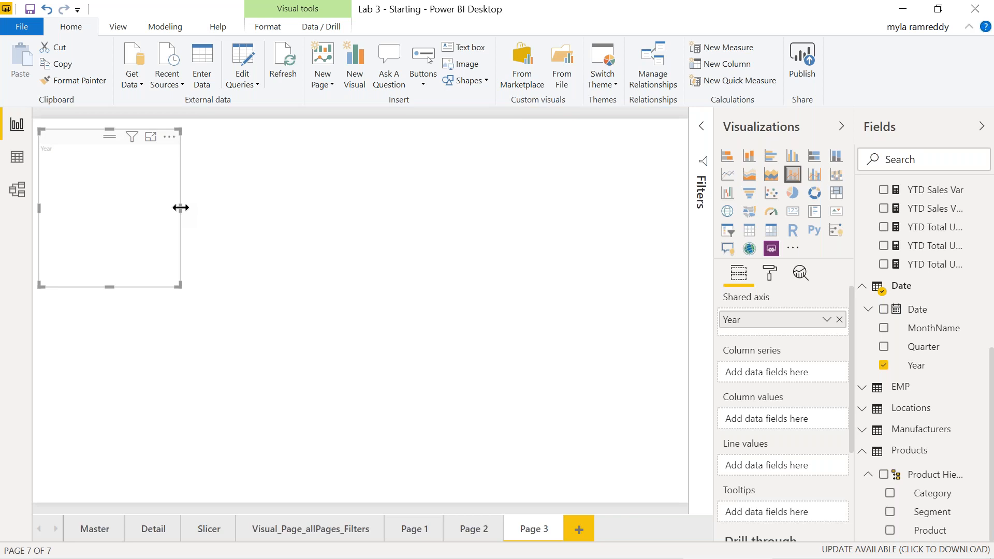
left_click_drag(180, 208, 345, 218)
left_click_drag(425, 224, 444, 223)
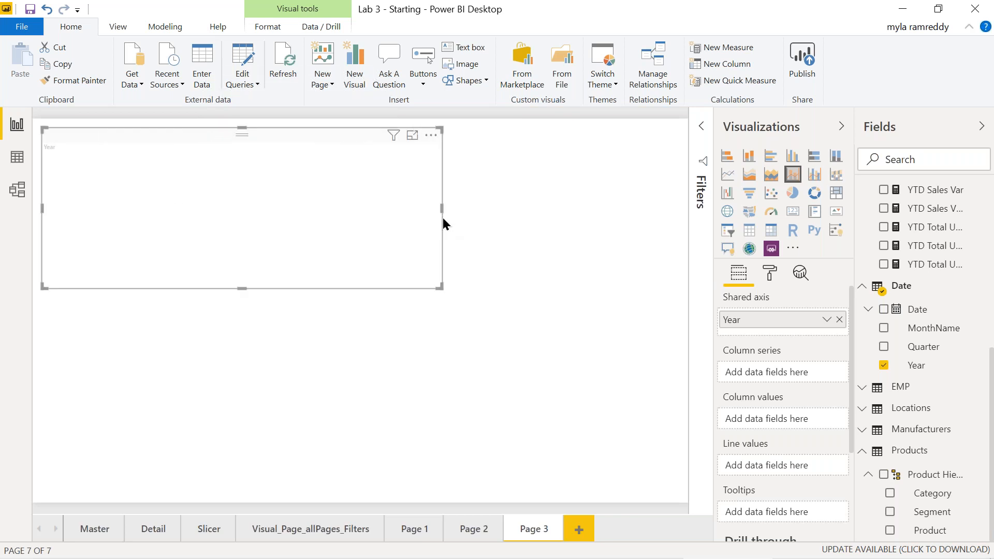
Check the column values instruction in the notebook, and set the Power BI chart's column values to Total Sales from the Sales table.
key("alt+Tab")
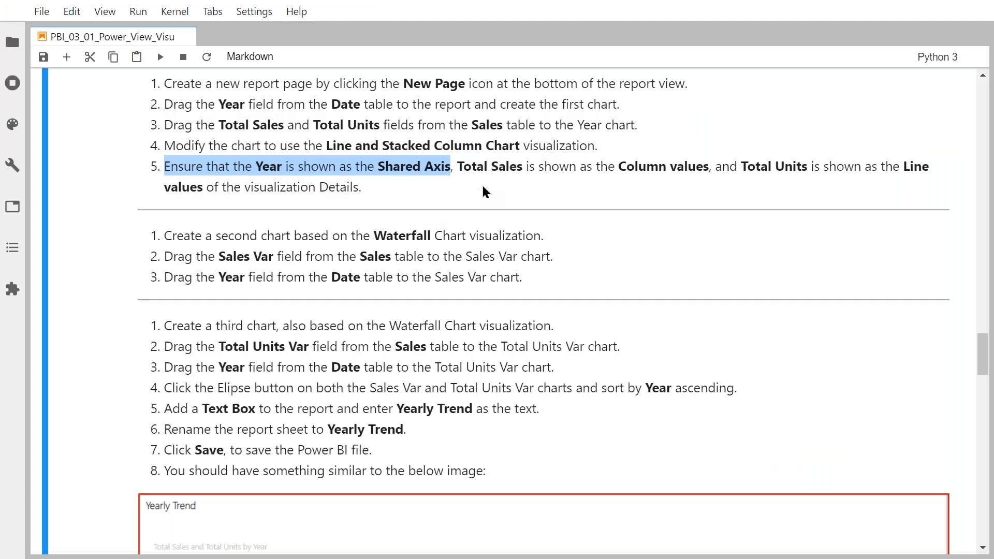
left_click_drag(459, 166, 704, 170)
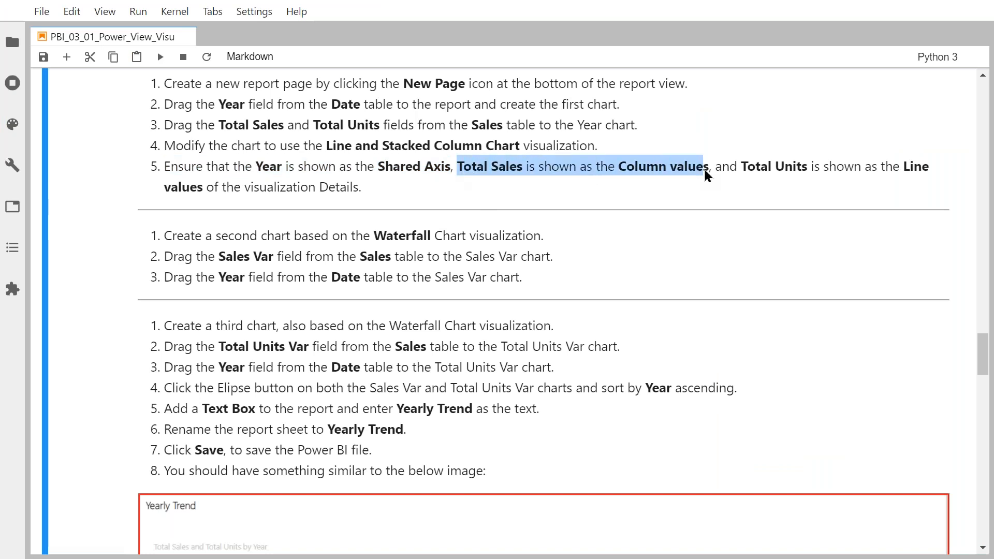
key("alt+Tab")
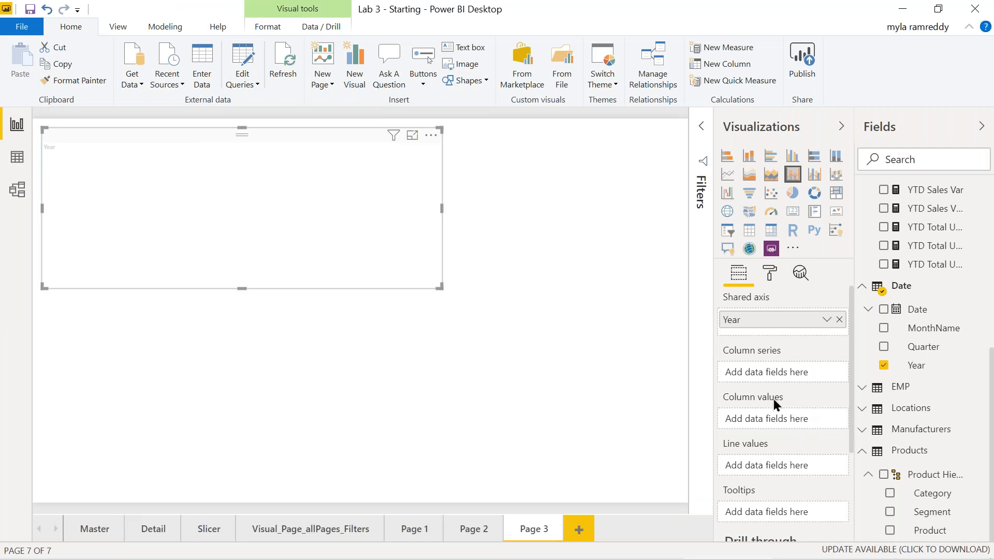
scroll(921, 263, "up", 5)
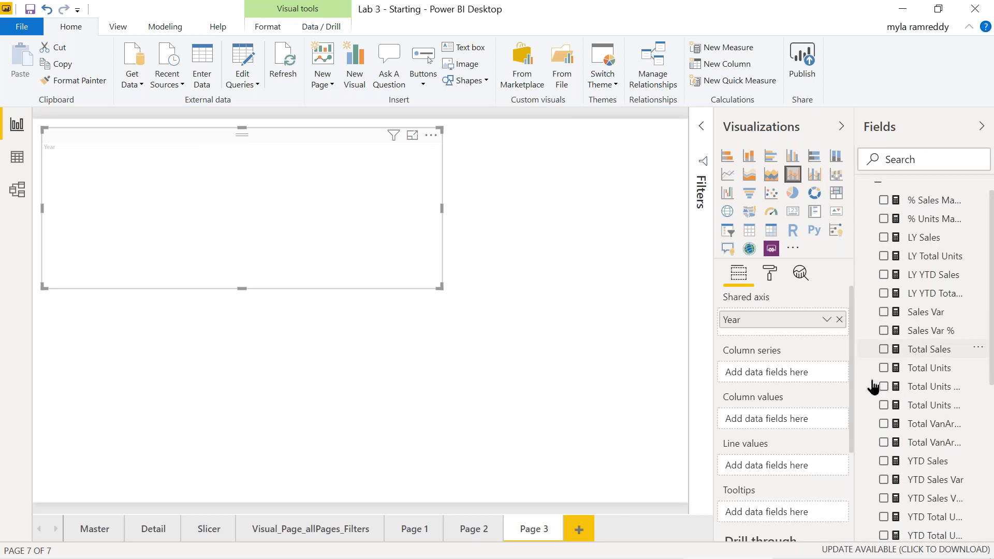
left_click_drag(927, 349, 777, 422)
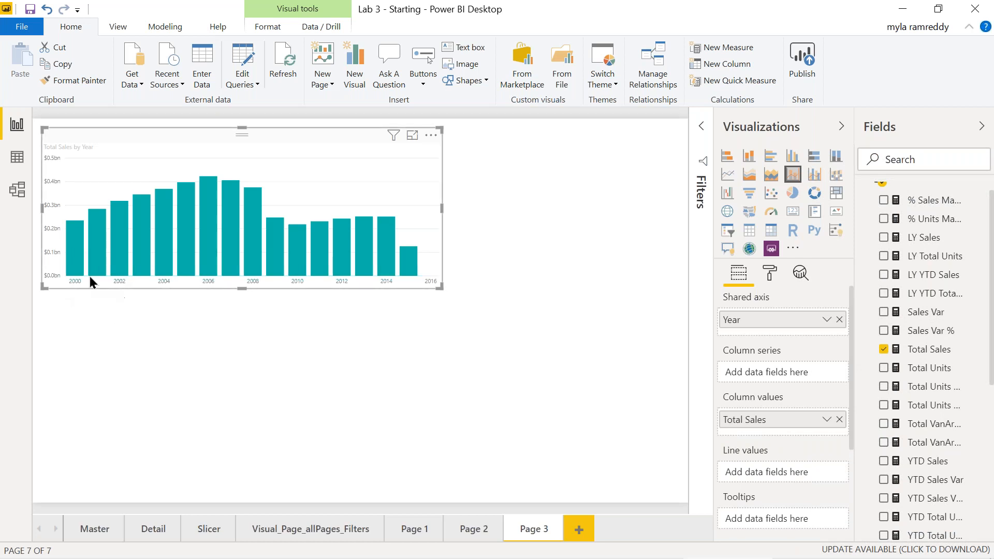
mouse_move(94, 228)
mouse_move(178, 259)
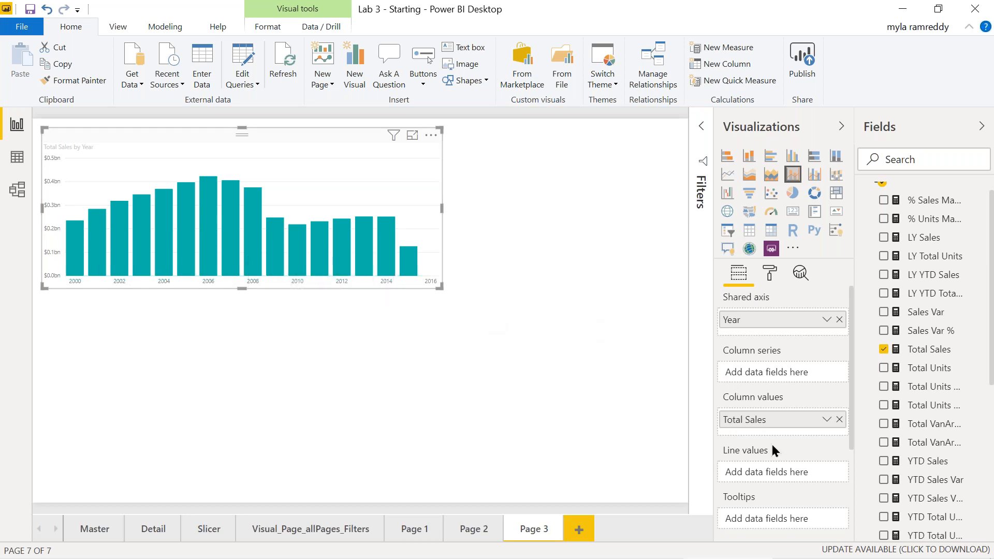
Set the chart's line values to Total Units from the Sales table.
scroll(772, 444, "down", 1)
scroll(772, 444, "down", 2)
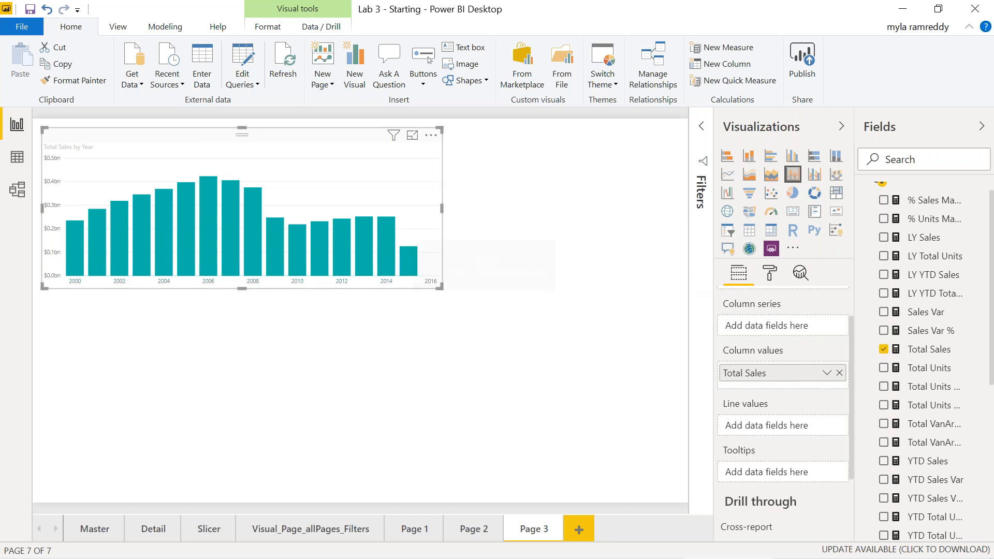
left_click_drag(917, 370, 782, 425)
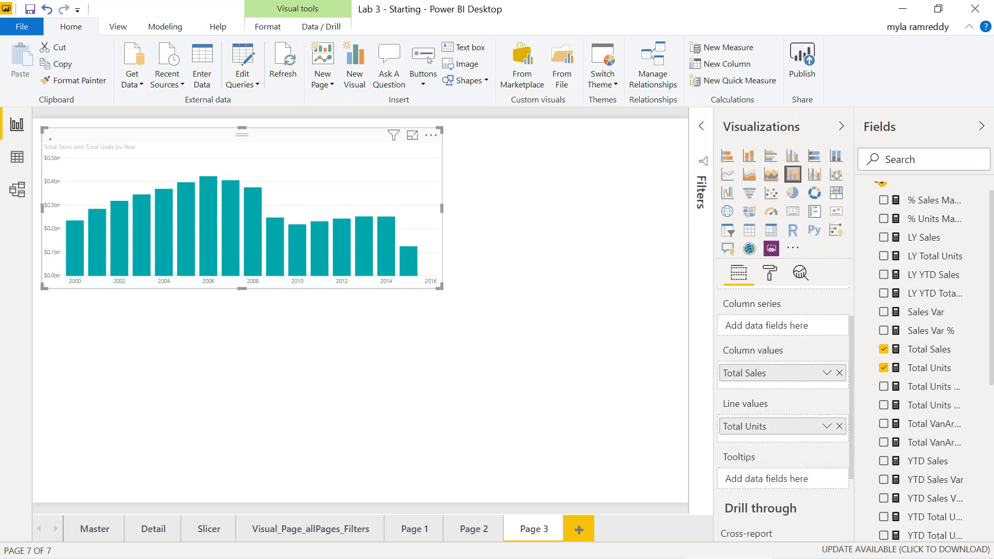
mouse_move(158, 184)
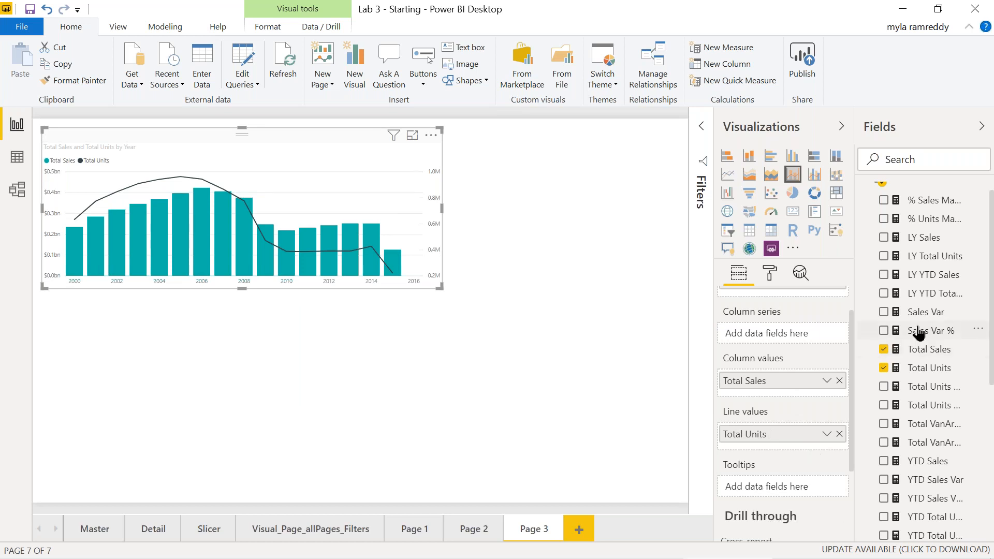
Try adding Sales Var to the chart's tooltips, checking the visual's error details before removing the field.
left_click_drag(893, 379, 767, 489)
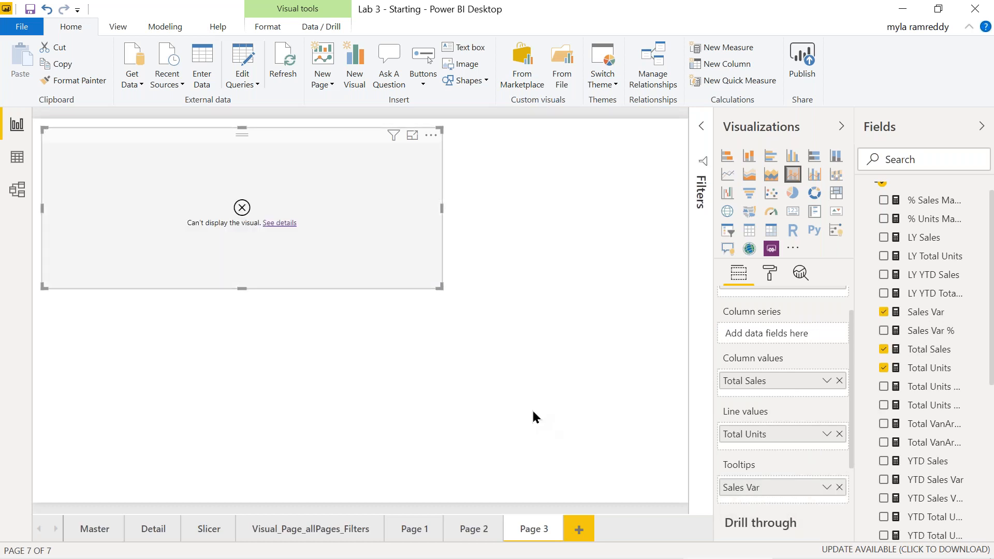
left_click(273, 224)
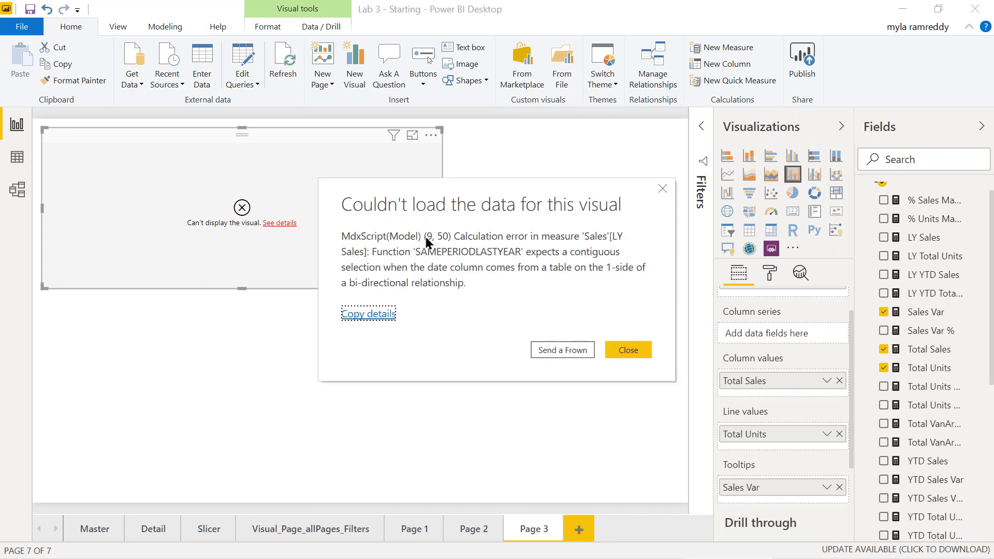
left_click(471, 248)
left_click(620, 354)
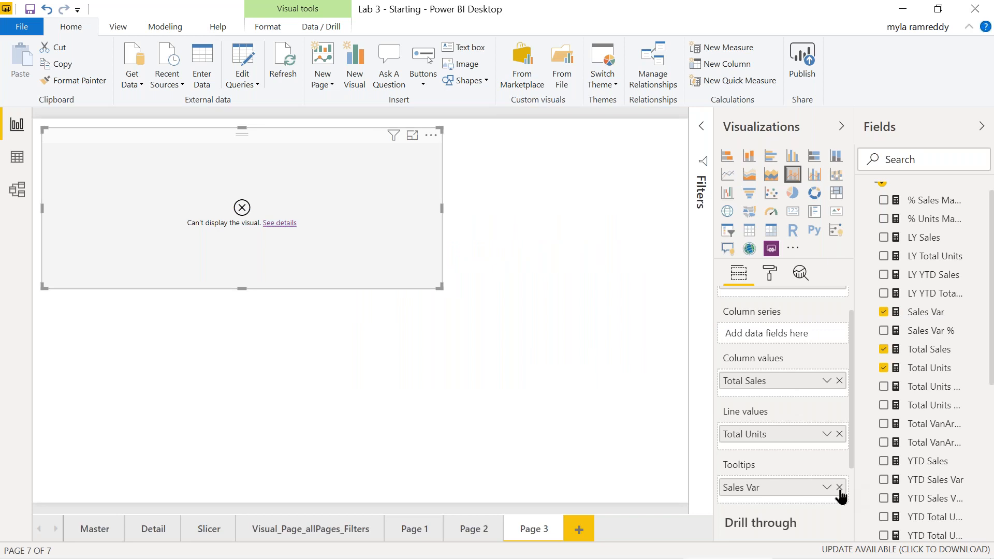
left_click(839, 488)
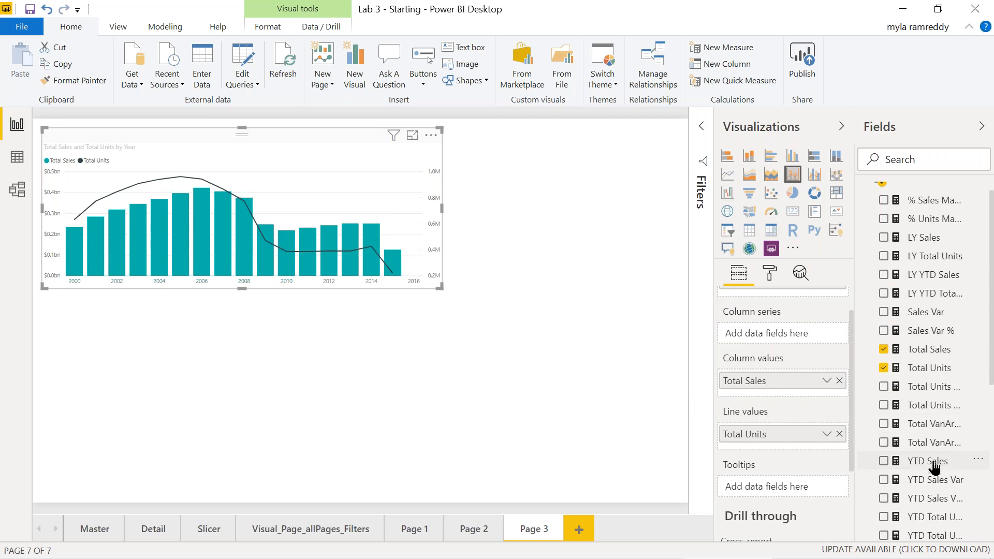
Add YTD Sales from the Sales table to the chart's column values alongside Total Sales.
left_click(884, 461)
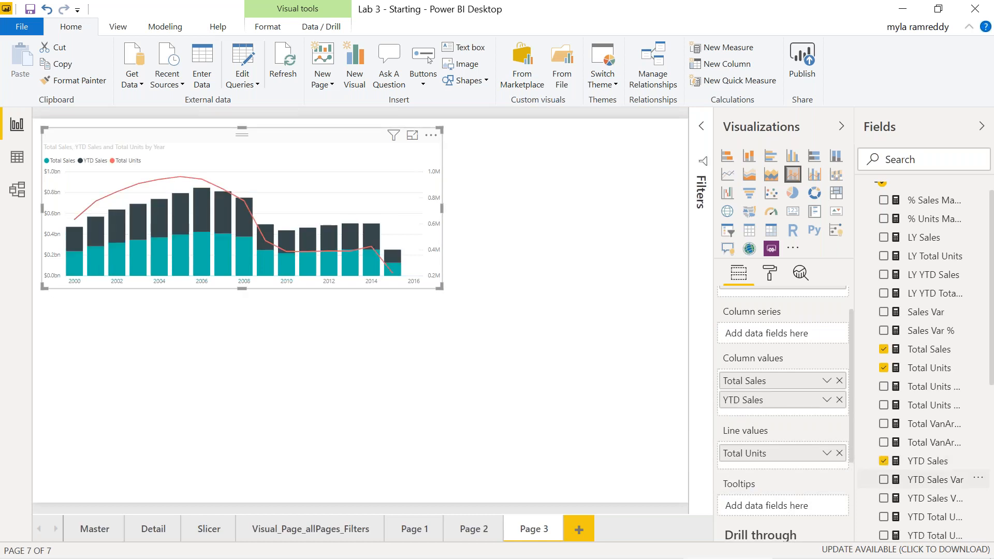
scroll(767, 490, "down", 3)
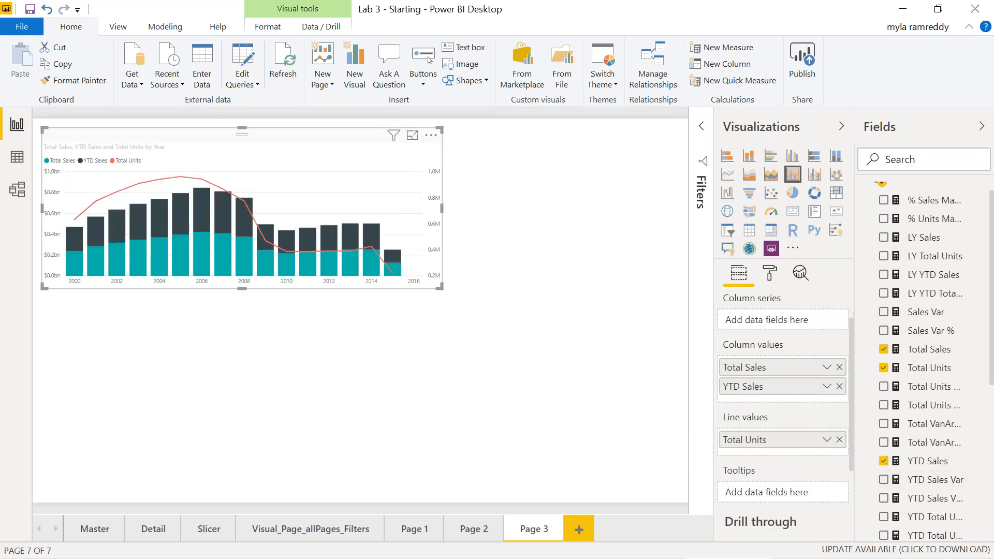
Move YTD Sales from the chart's column values to its tooltips.
scroll(766, 490, "up", 3)
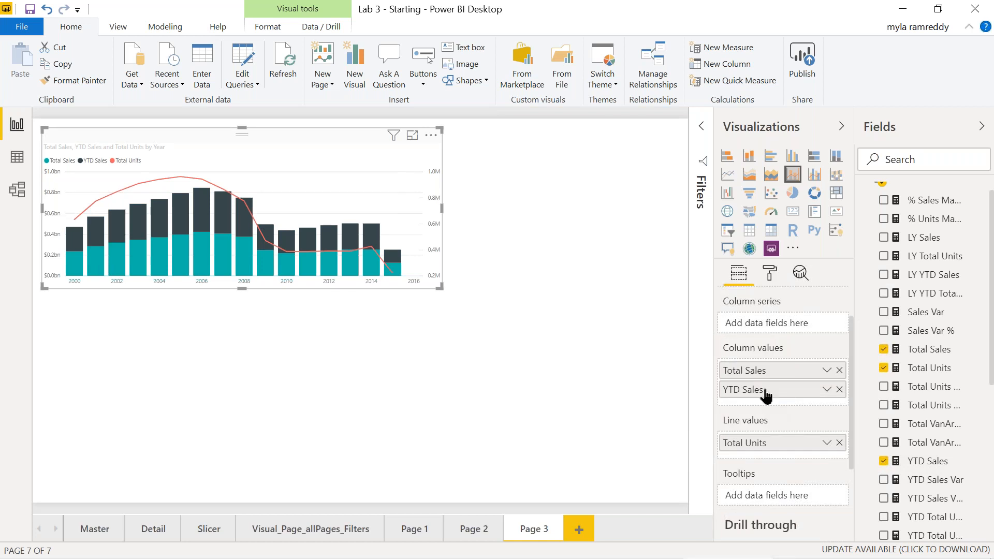
left_click_drag(761, 390, 777, 492)
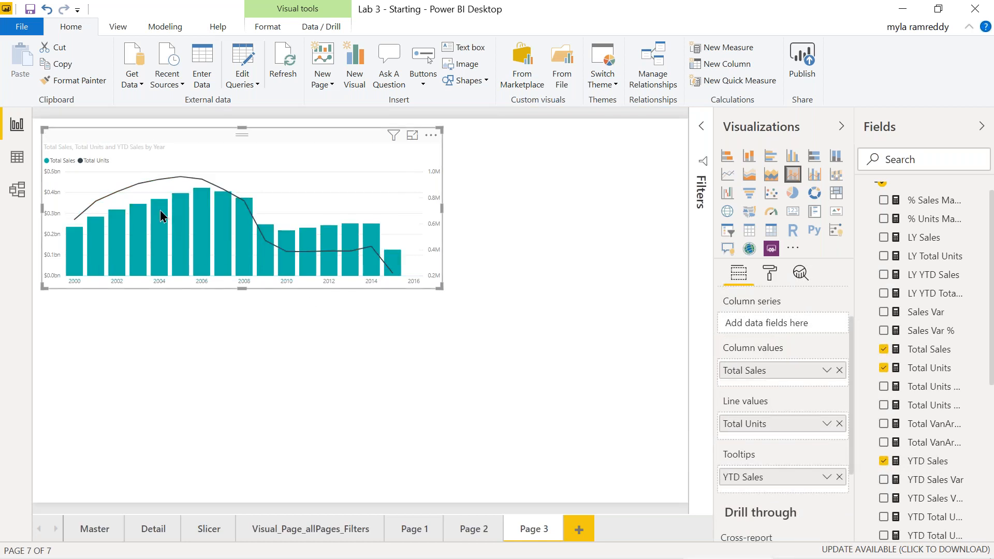
mouse_move(155, 216)
mouse_move(160, 185)
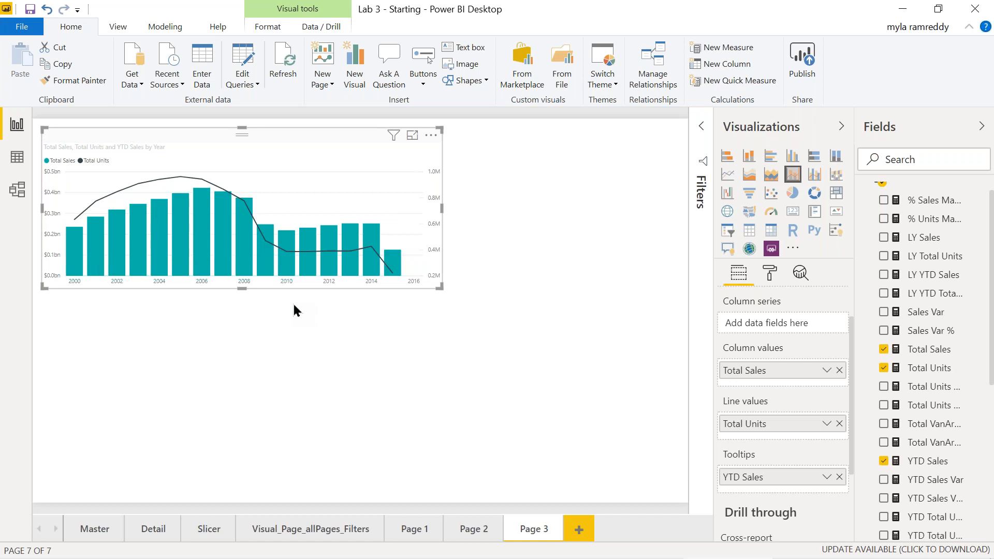
Review the remaining Exercise 4 instructions in the notebook, and inspect the Power BI chart's data points and assigned fields.
key("alt+Tab")
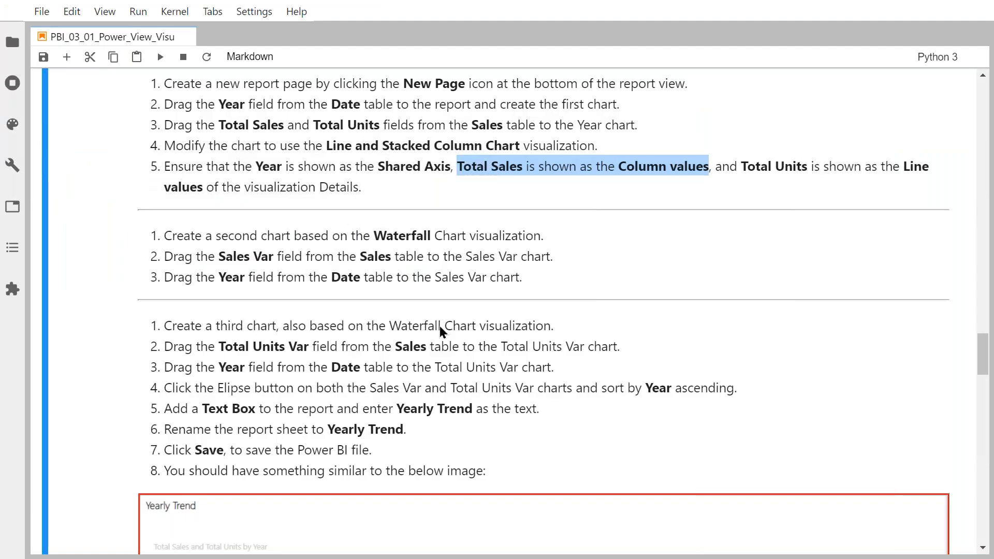
scroll(293, 323, "up", 2)
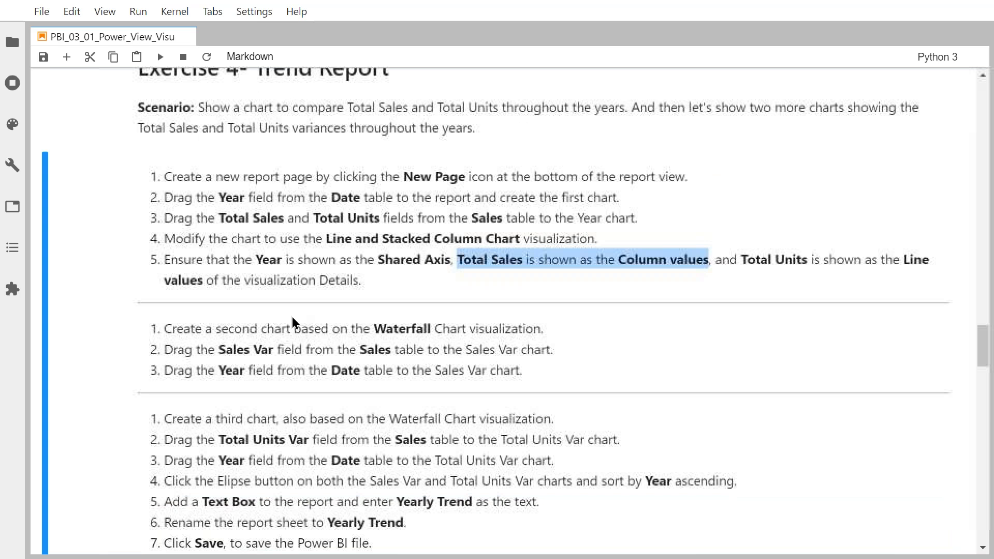
scroll(328, 254, "down", 2)
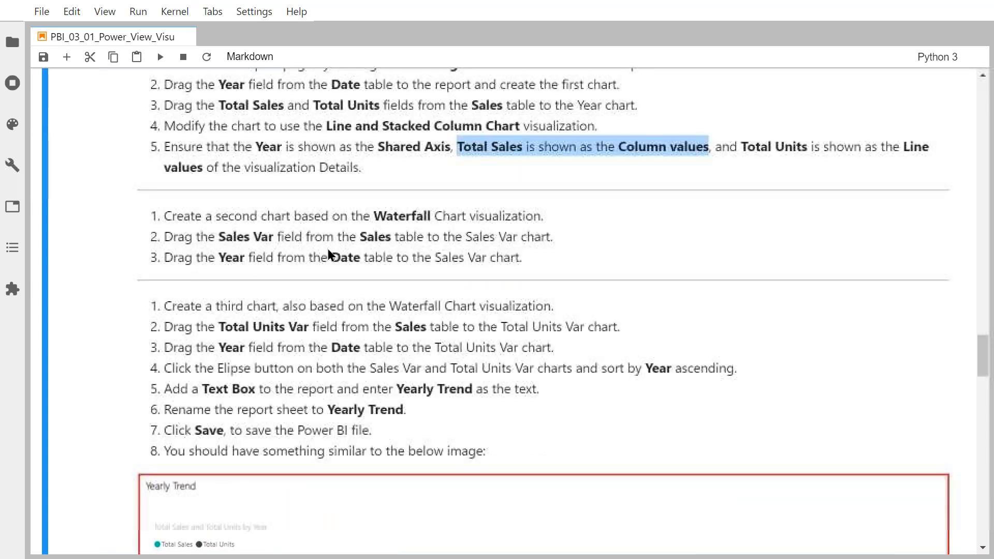
scroll(329, 251, "down", 2)
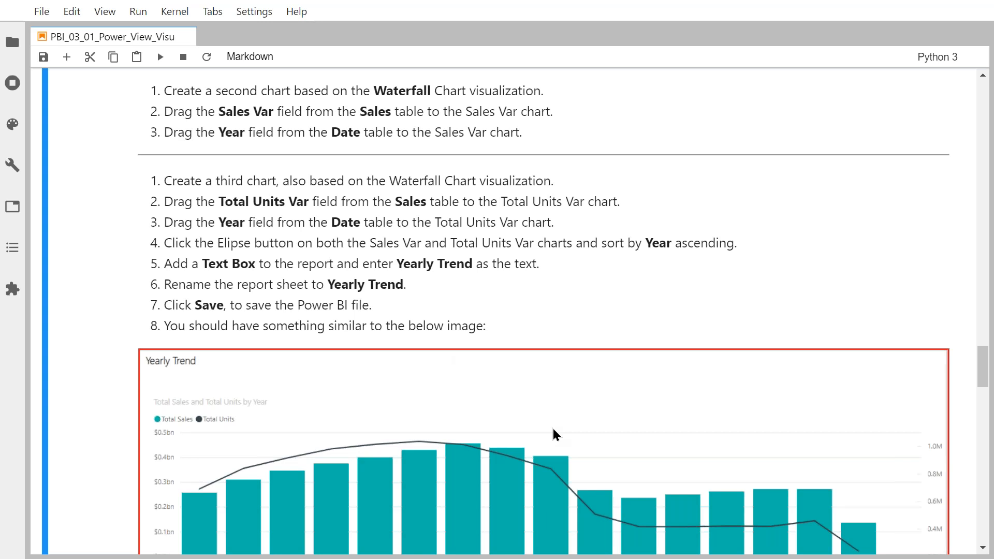
key("alt+Tab")
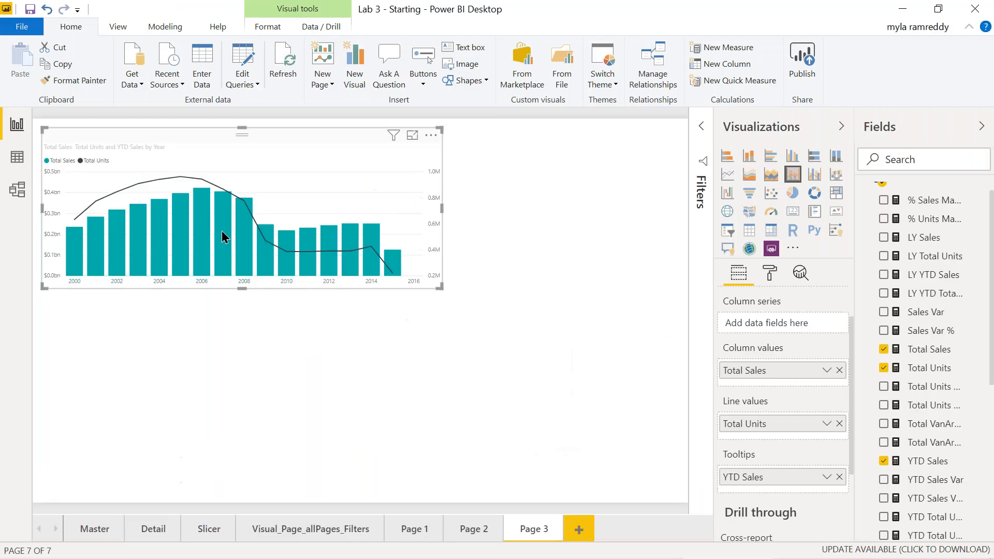
mouse_move(221, 231)
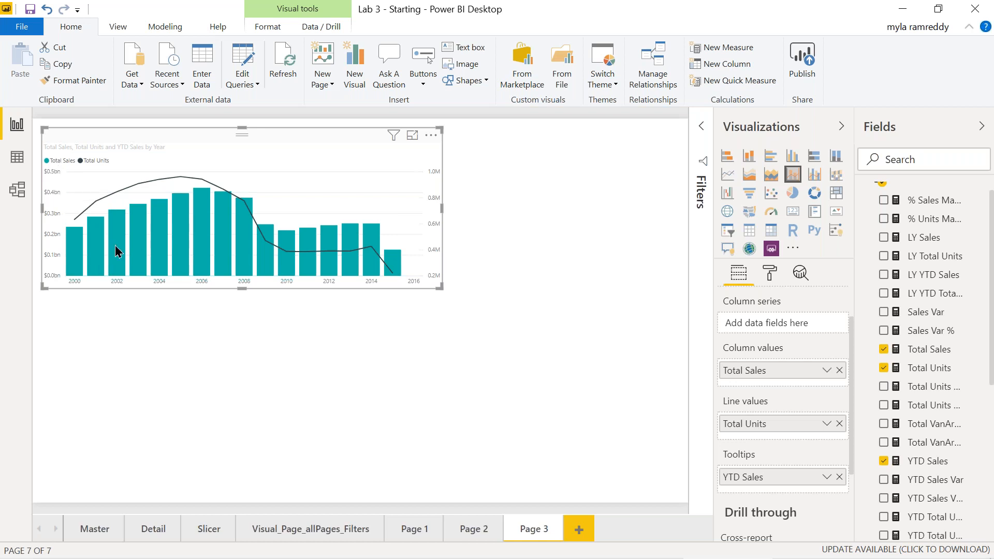
mouse_move(116, 249)
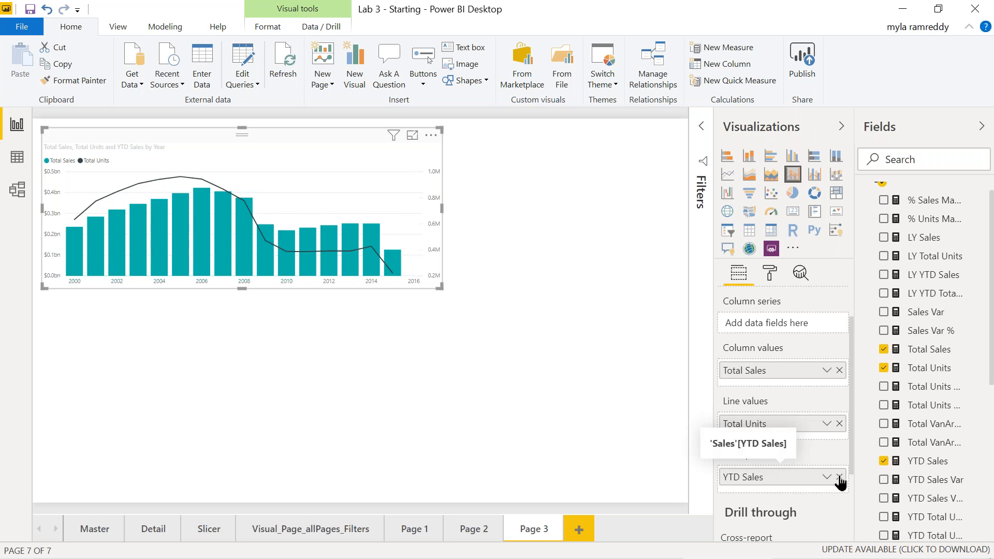
scroll(822, 439, "down", 1)
scroll(822, 439, "down", 3)
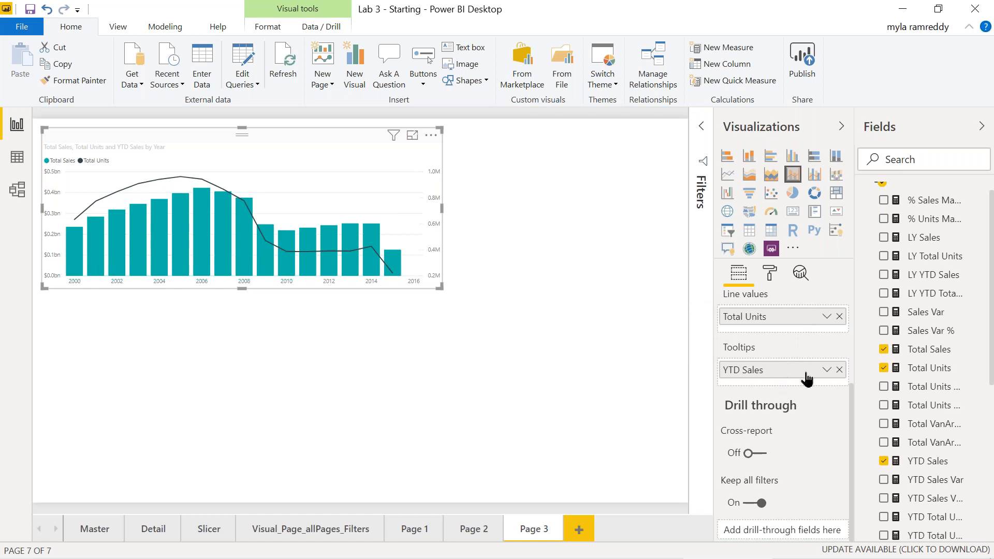
scroll(805, 380, "up", 4)
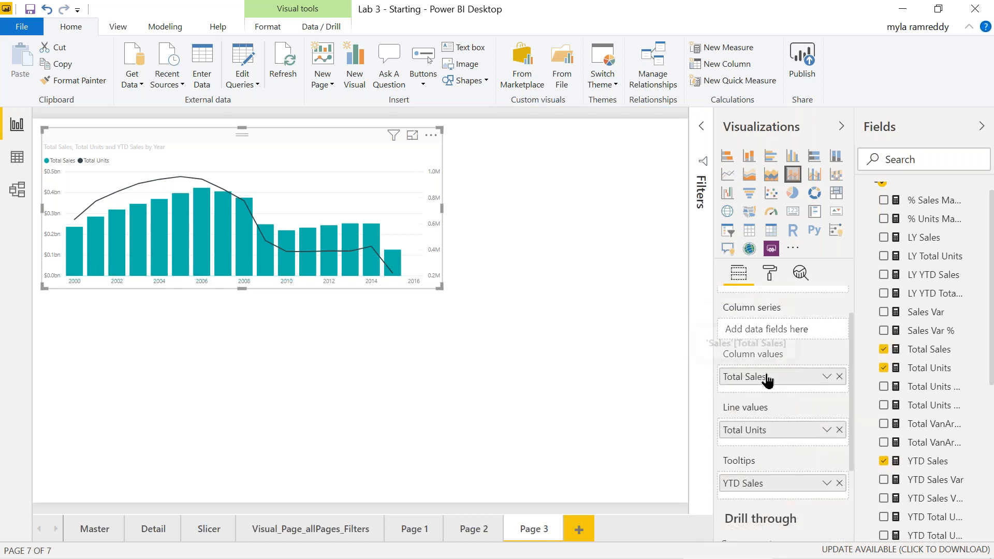
scroll(765, 394, "down", 2)
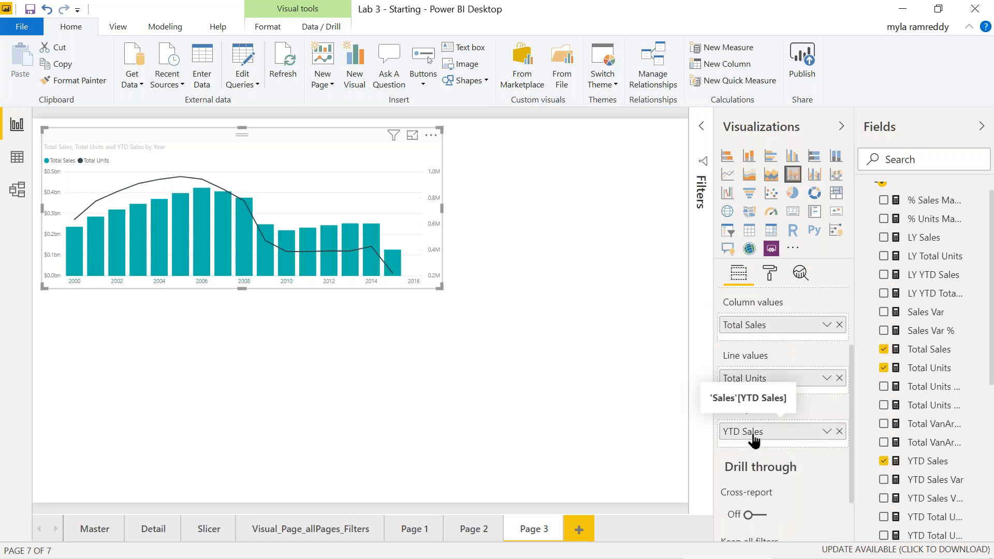
mouse_move(160, 255)
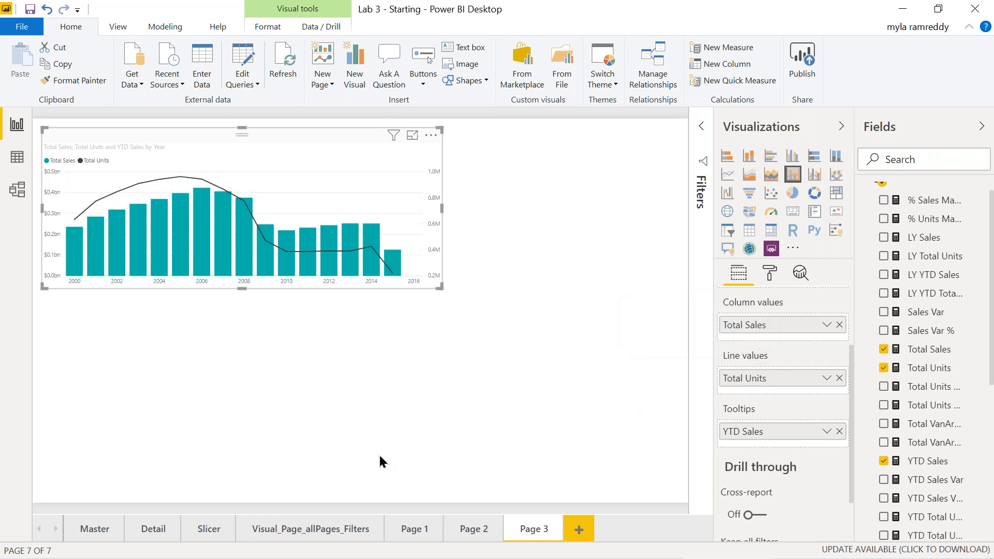
Check the second chart's instructions and reference image in the notebook, and add an empty waterfall chart below the first chart in Power BI.
key("alt+Tab")
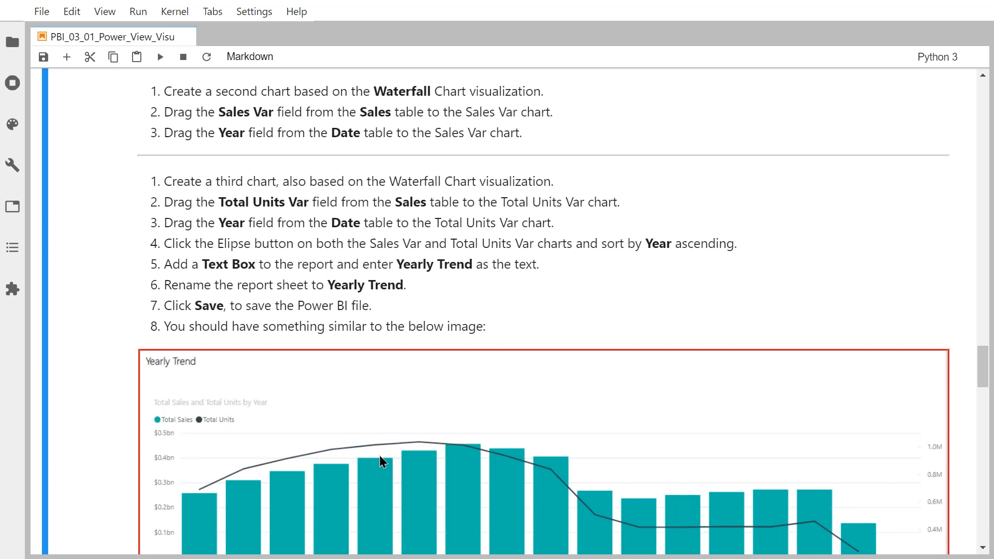
double_click(314, 100)
double_click(413, 89)
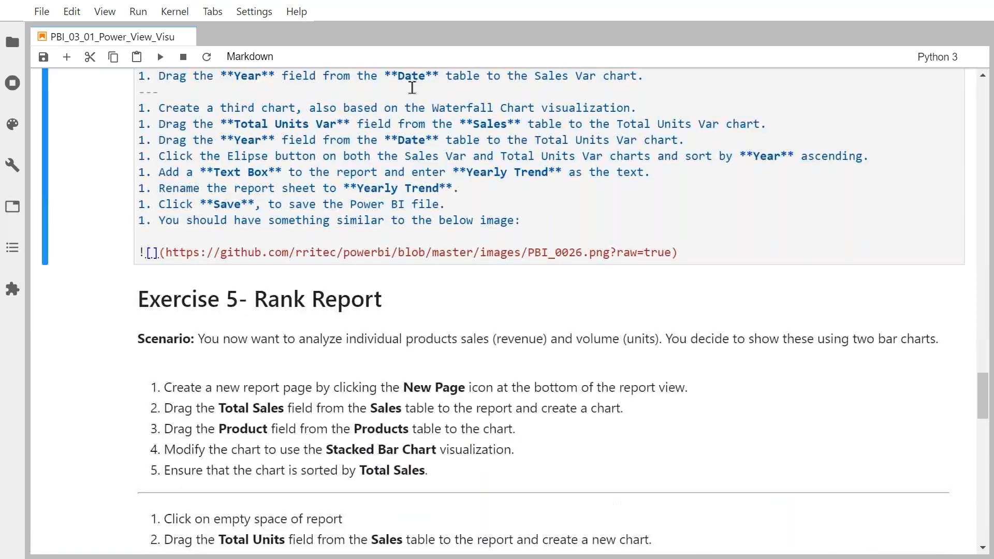
key("shift+Return")
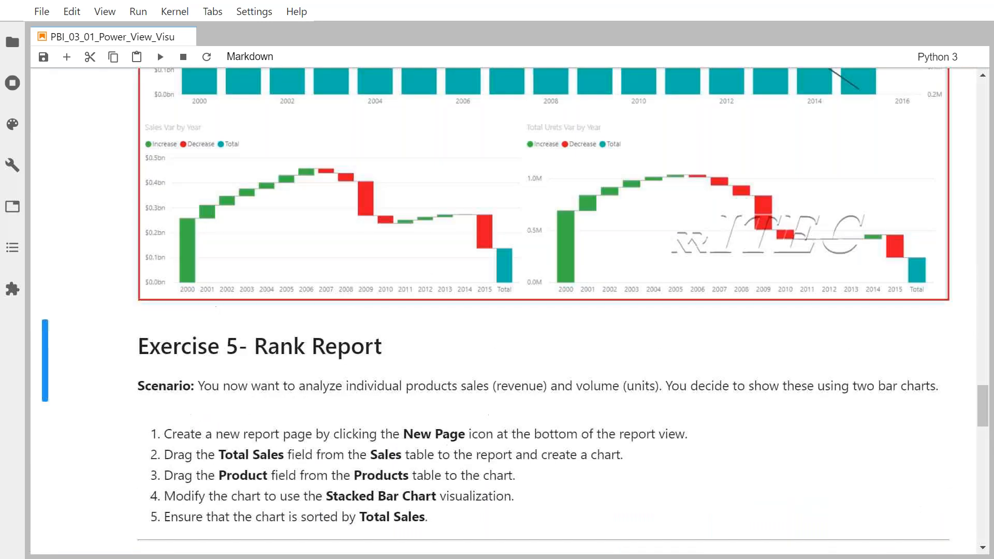
scroll(509, 332, "up", 1)
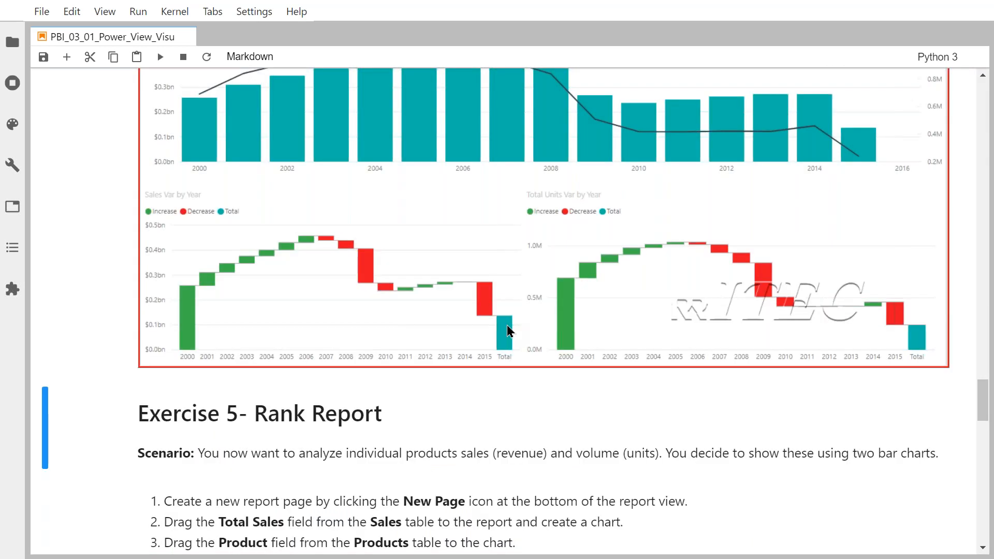
scroll(509, 331, "up", 8)
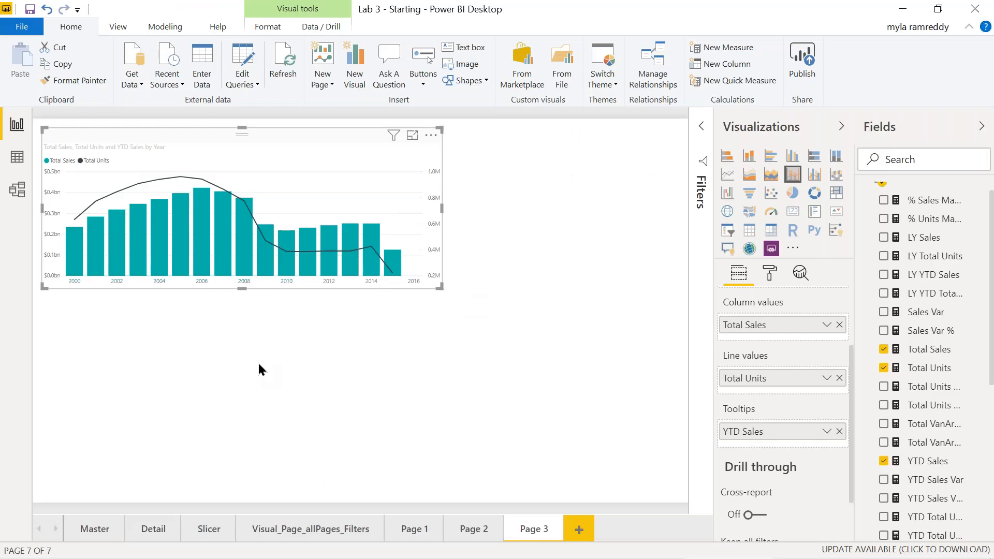
left_click(259, 368)
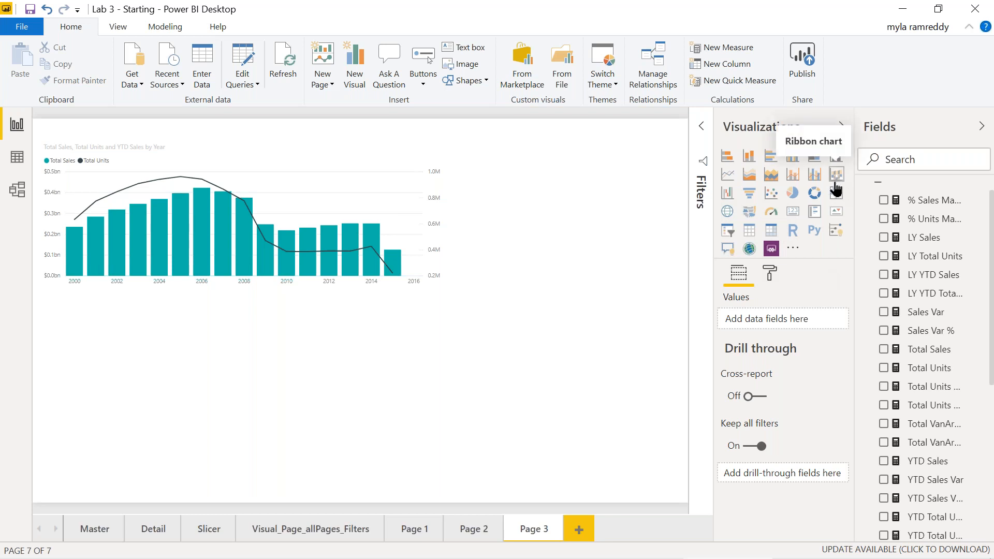
left_click(729, 194)
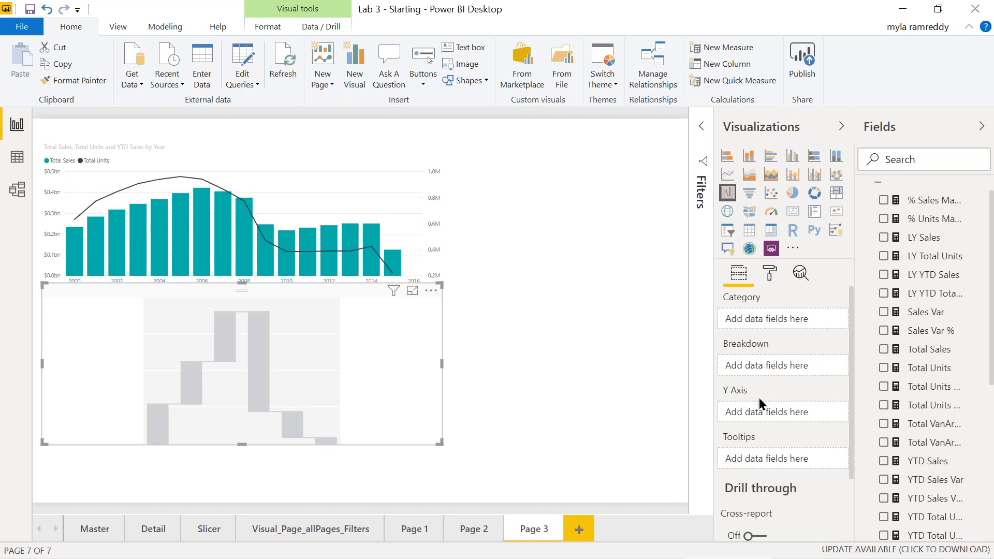
Try assigning Sales Var to the waterfall chart's Y Axis and Breakdown, and remove the field from the chart.
key("alt+Tab")
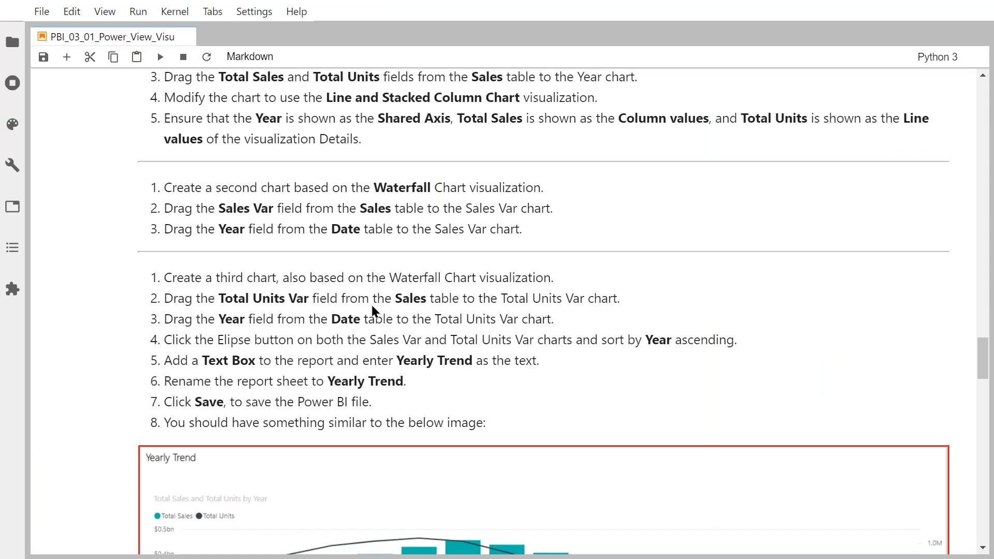
key("alt+Tab")
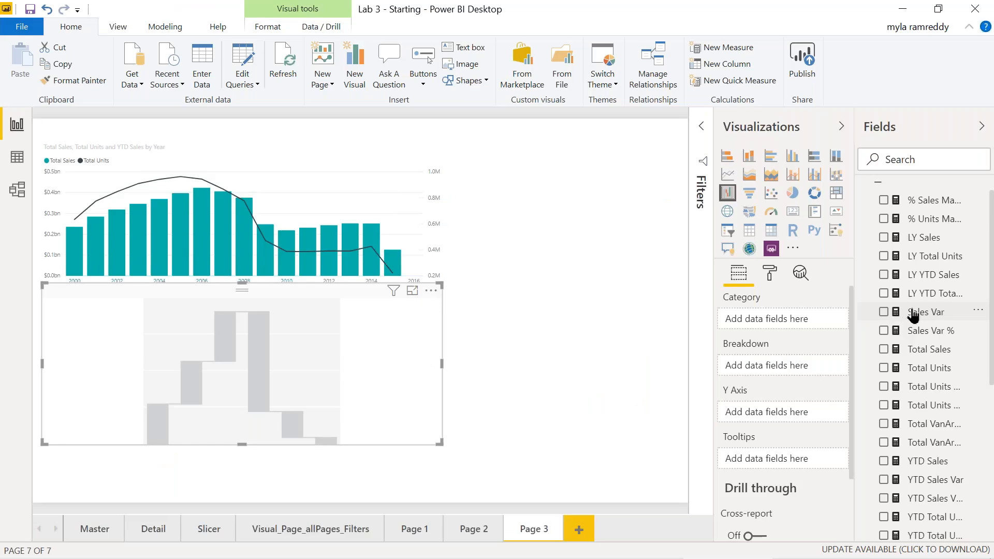
left_click_drag(799, 346, 779, 417)
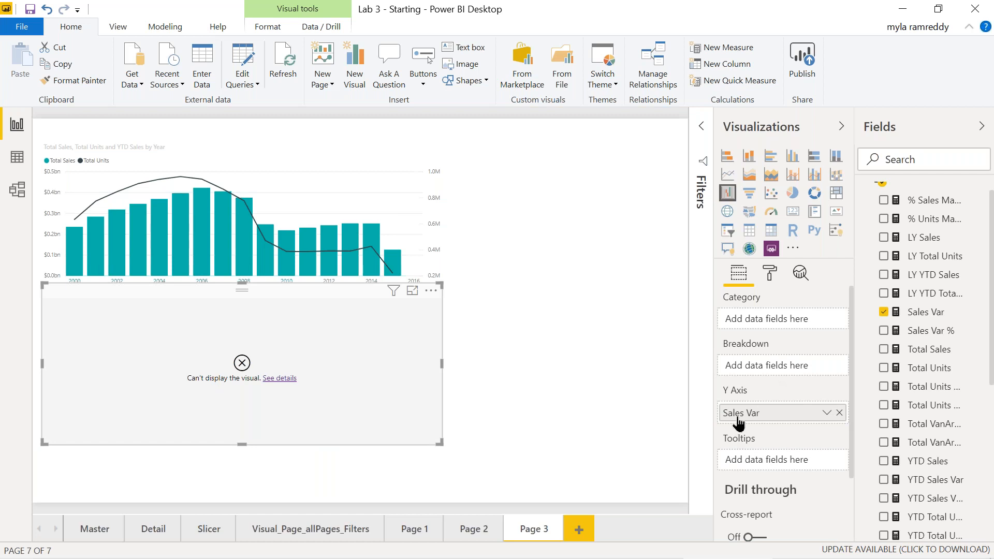
left_click_drag(742, 418, 758, 369)
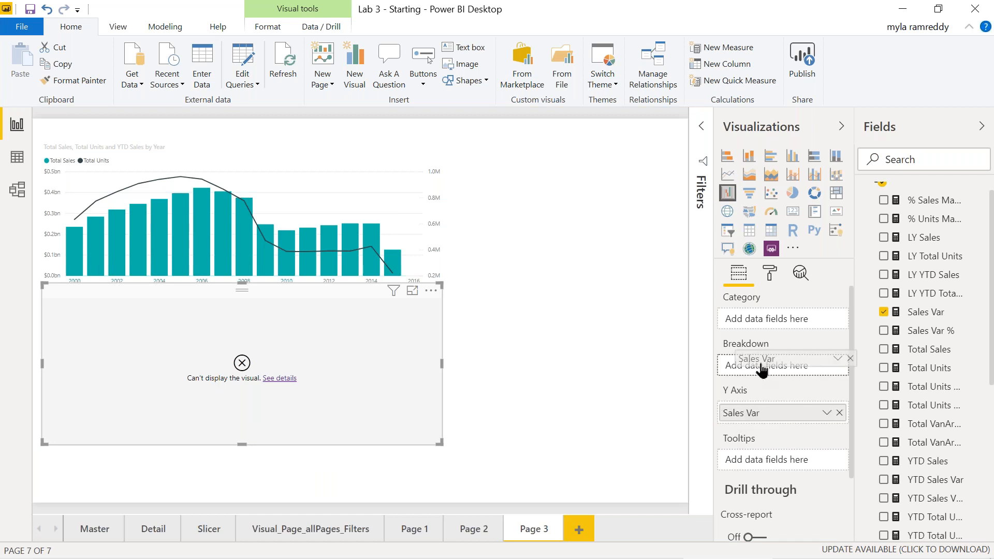
left_click(840, 413)
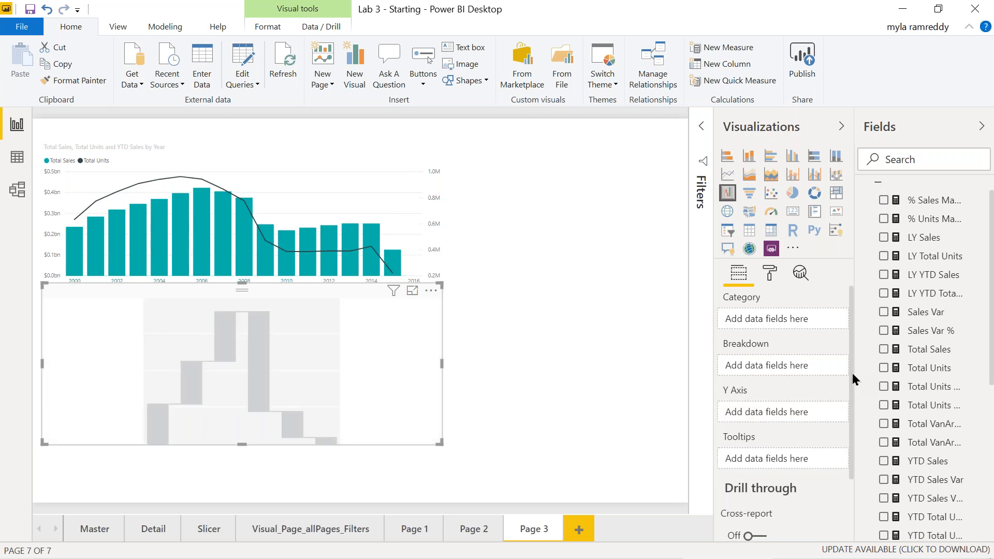
Check the Sales Var measure's formula and add Sales Var to the waterfall chart's Y Axis.
left_click(916, 316)
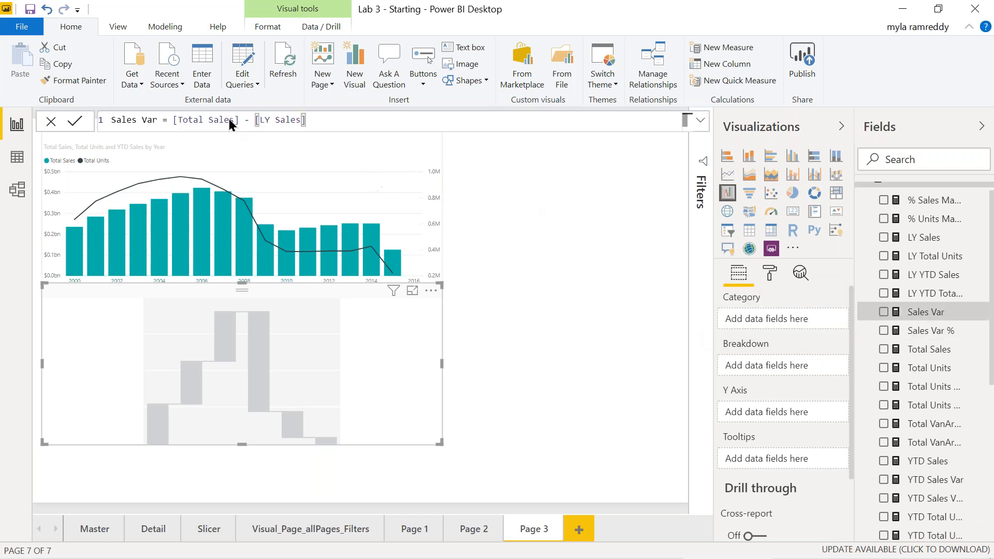
left_click(319, 122)
left_click(885, 314)
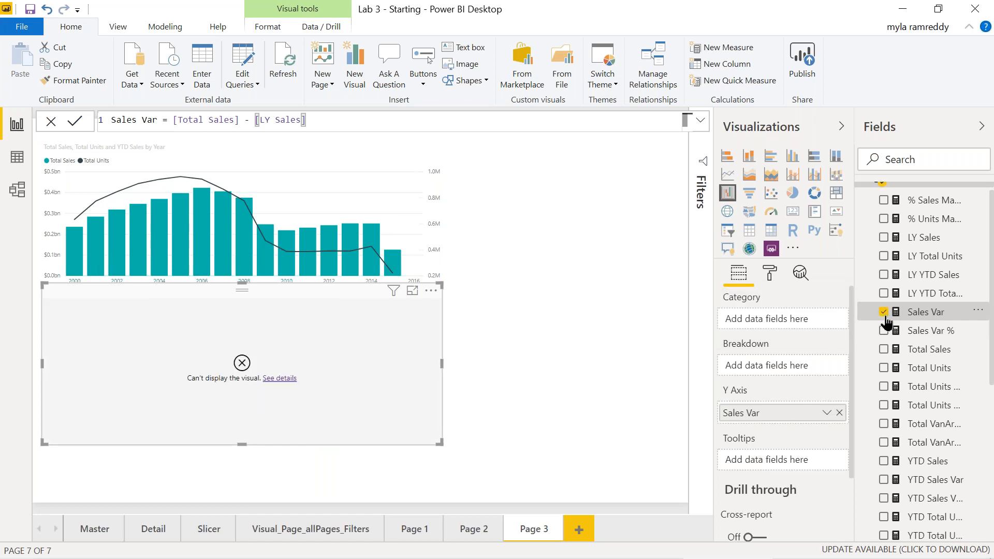
Examine the waterfall visual's error details and the formula of the LY Sales measure.
left_click(279, 378)
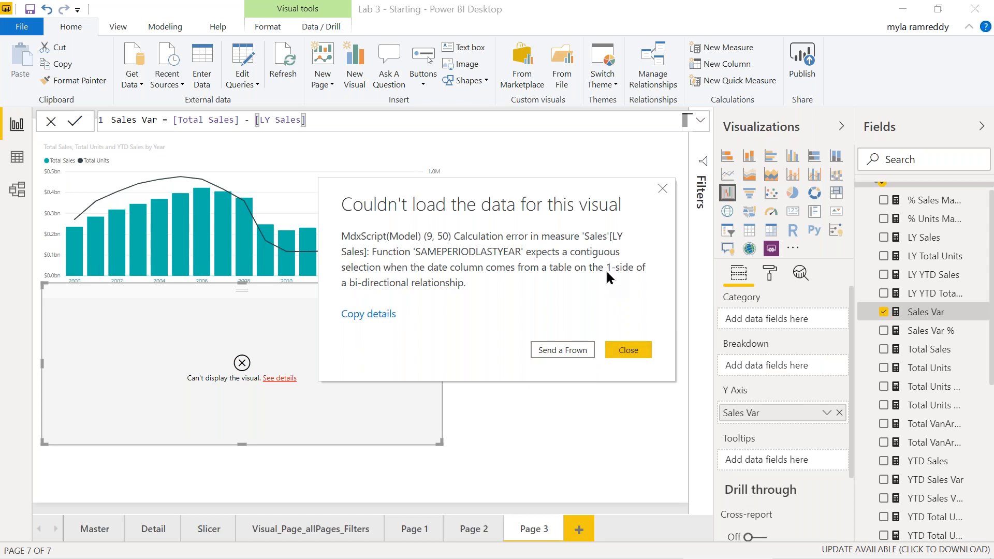
left_click(630, 353)
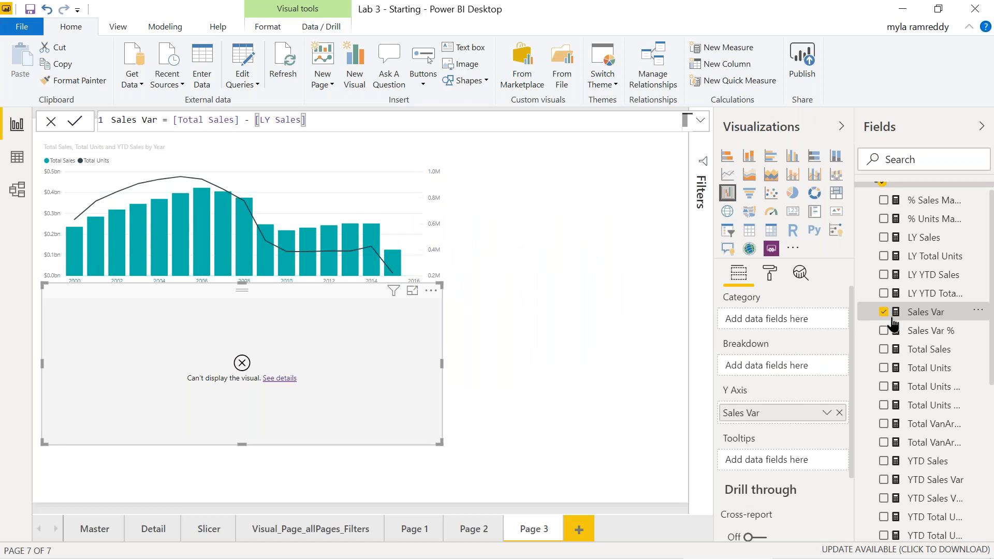
left_click(923, 239)
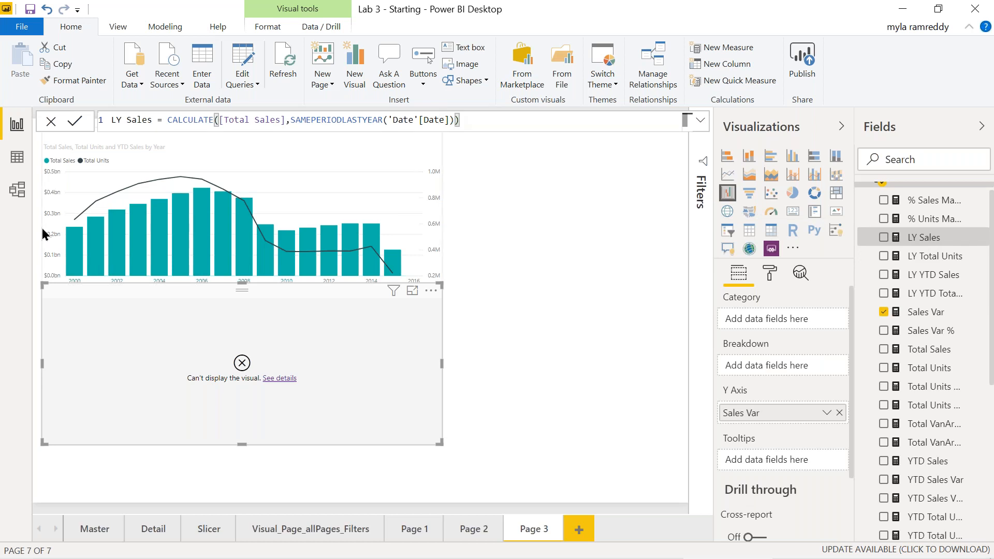
Set the cross filter direction of the Sales–Date relationship to Single in the data model, and return to the report.
left_click(16, 201)
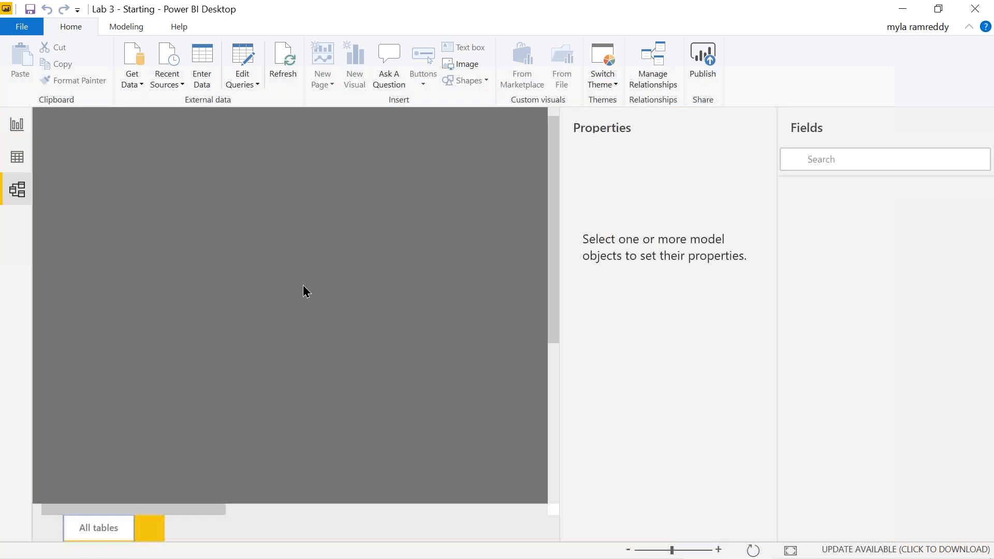
scroll(396, 356, "down", 1)
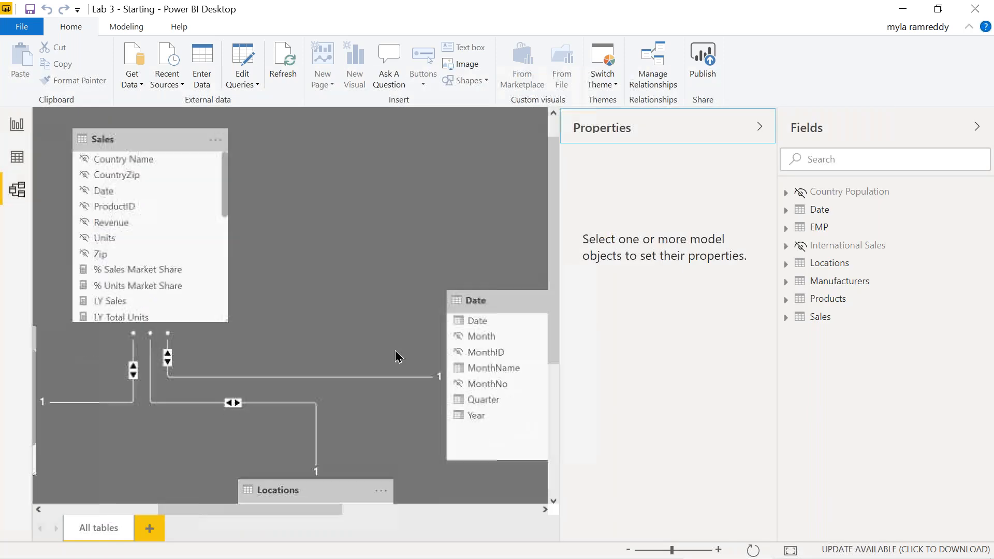
double_click(375, 380)
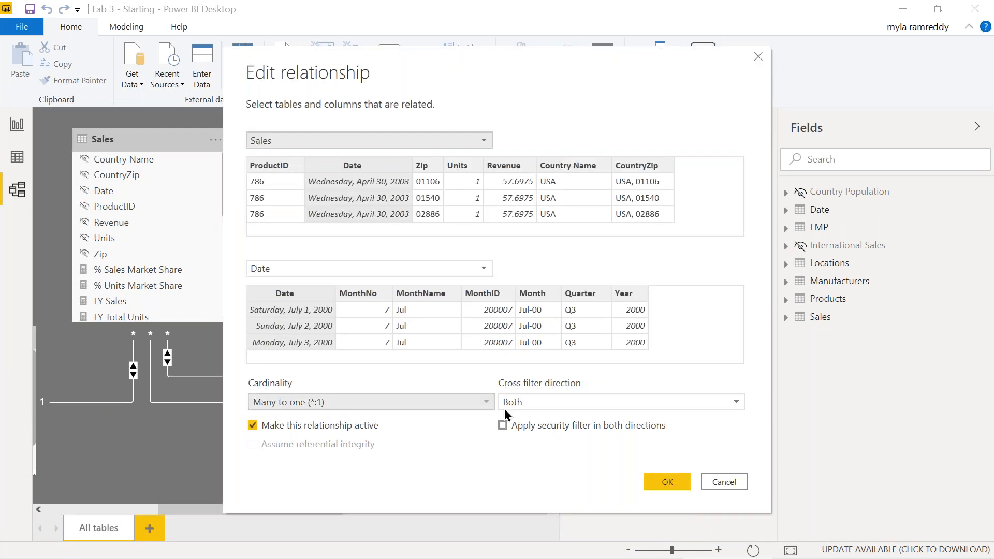
left_click(540, 406)
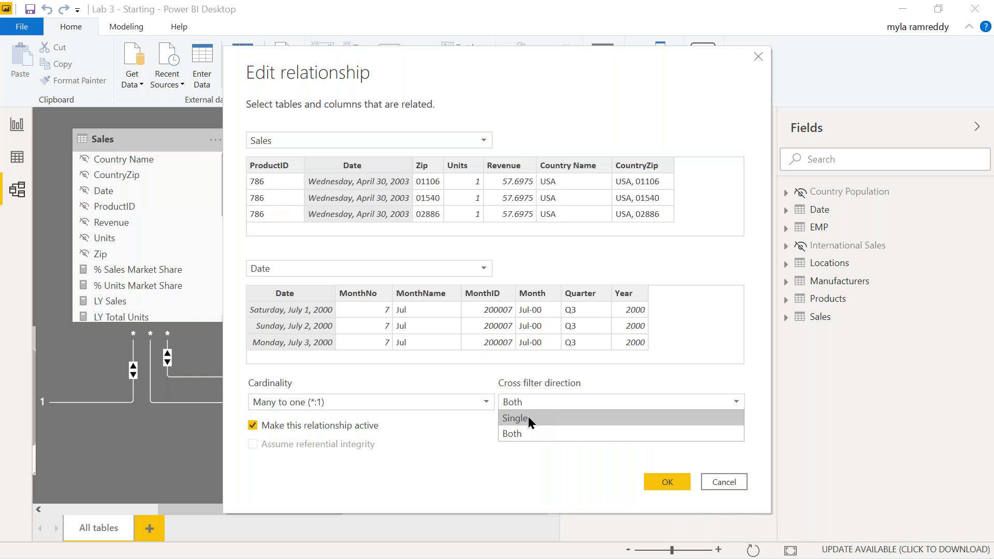
left_click(528, 418)
left_click(668, 482)
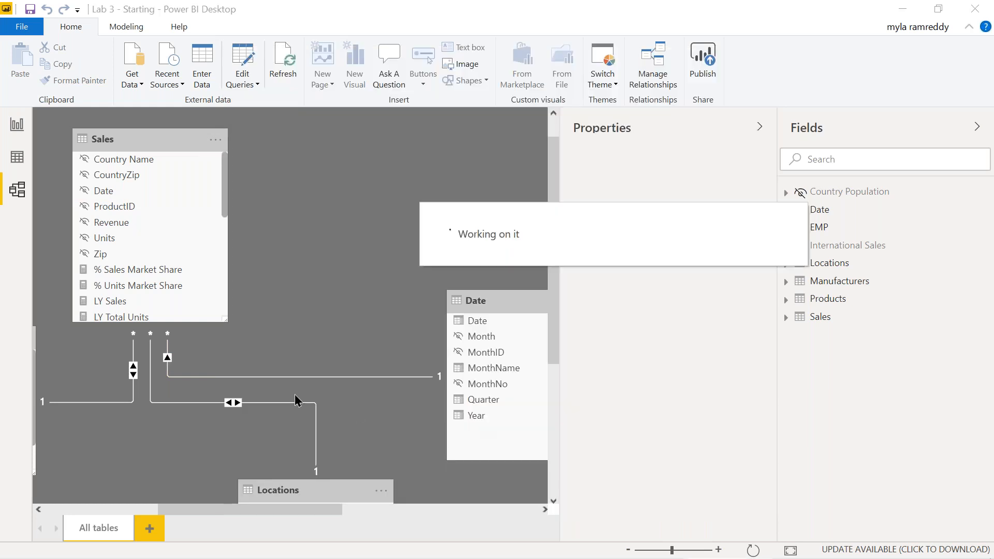
left_click(18, 127)
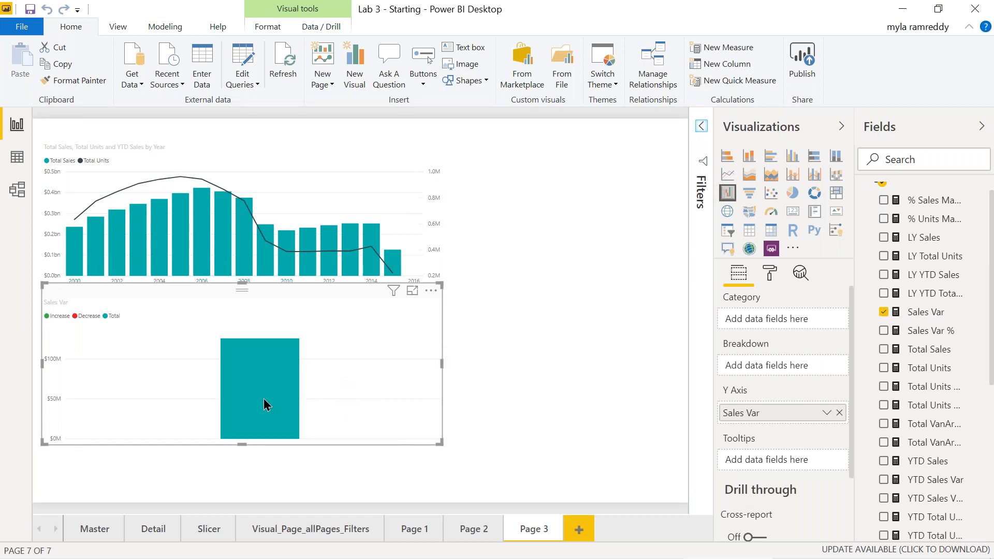
Check the reference charts in the JupyterLab notebook, and set Year from the Date table as the Power BI waterfall chart's Category.
mouse_move(265, 404)
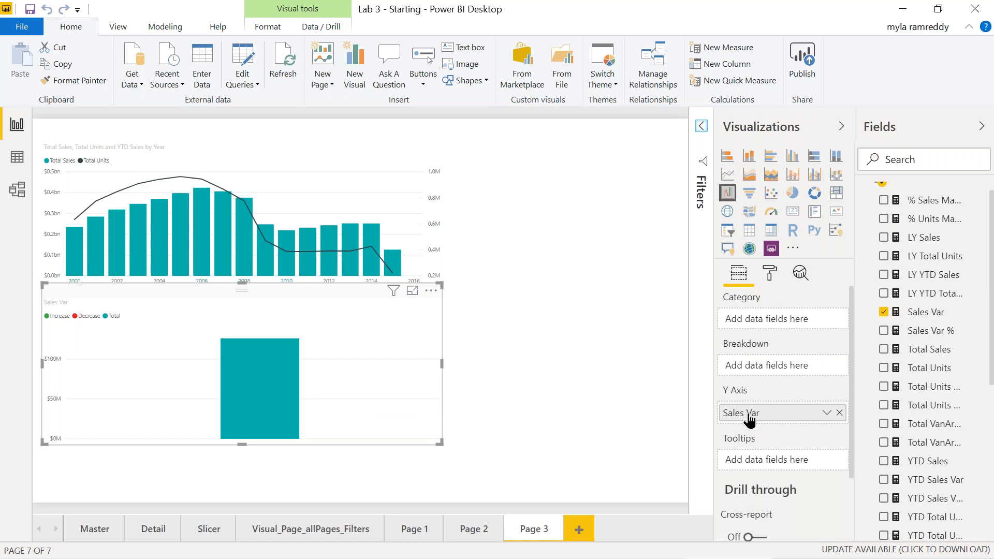
key("alt+Tab")
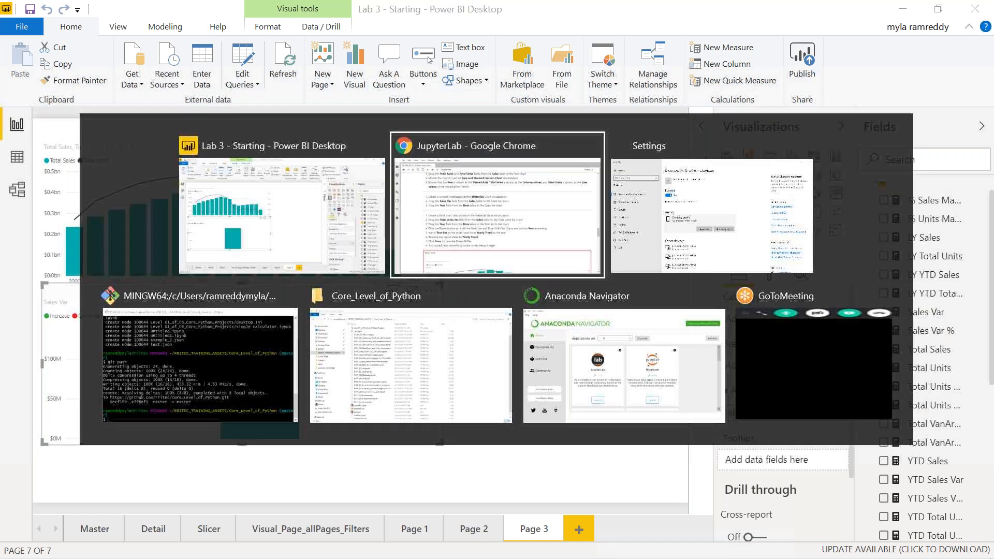
scroll(461, 380, "down", 1)
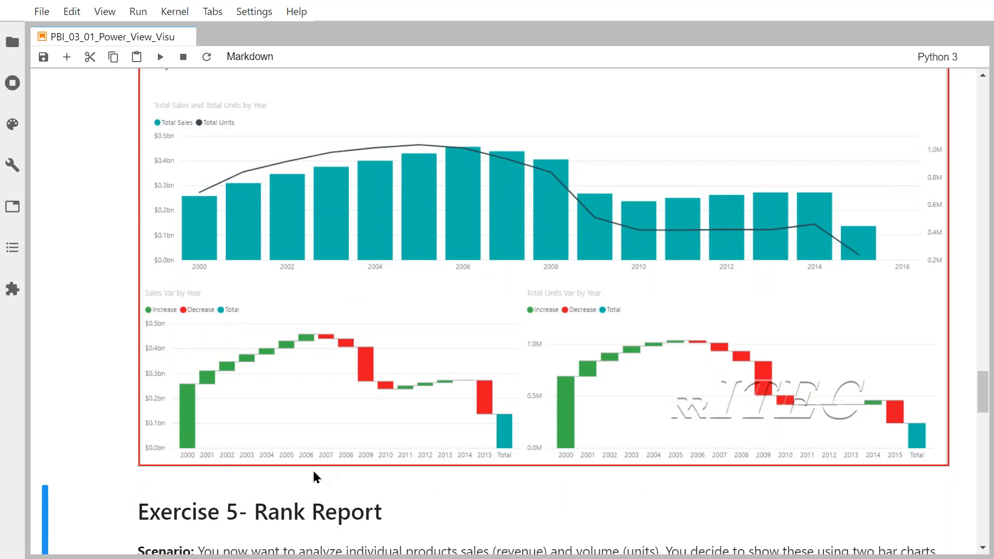
key("alt+Tab")
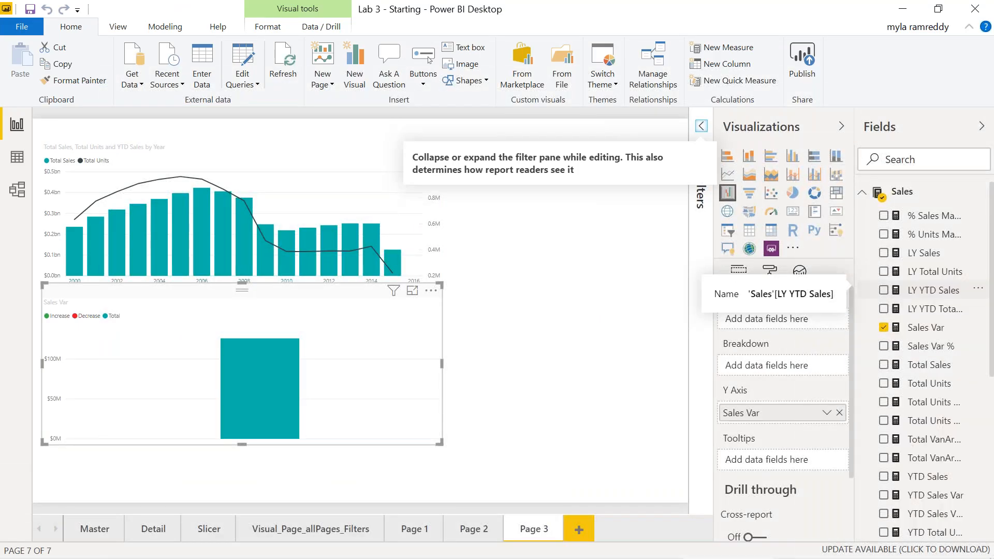
scroll(927, 290, "down", 5)
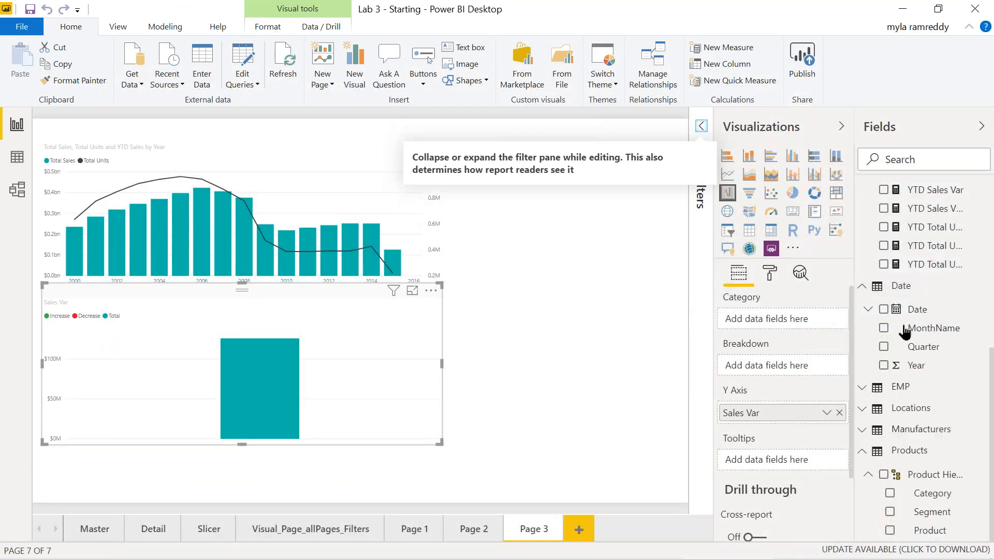
left_click(885, 366)
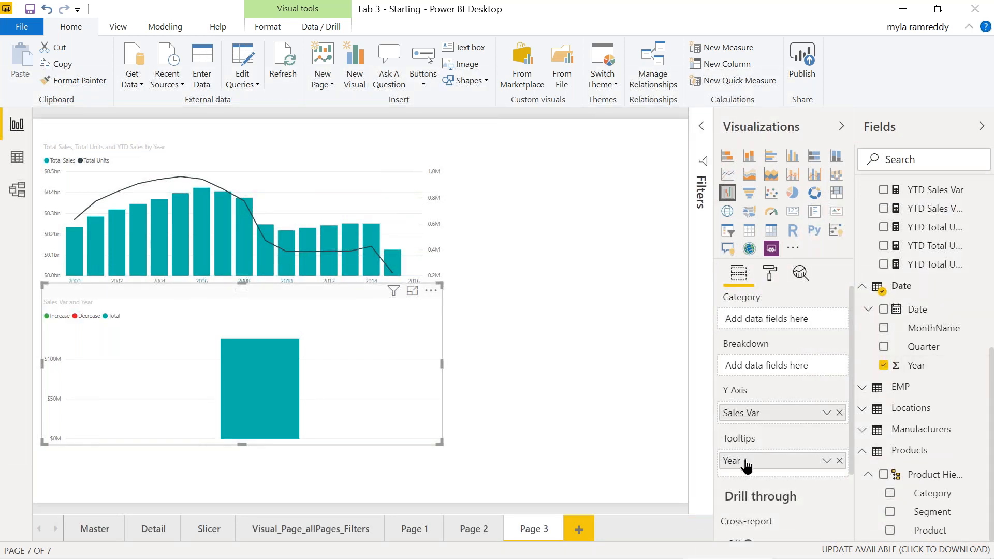
left_click_drag(746, 466, 733, 319)
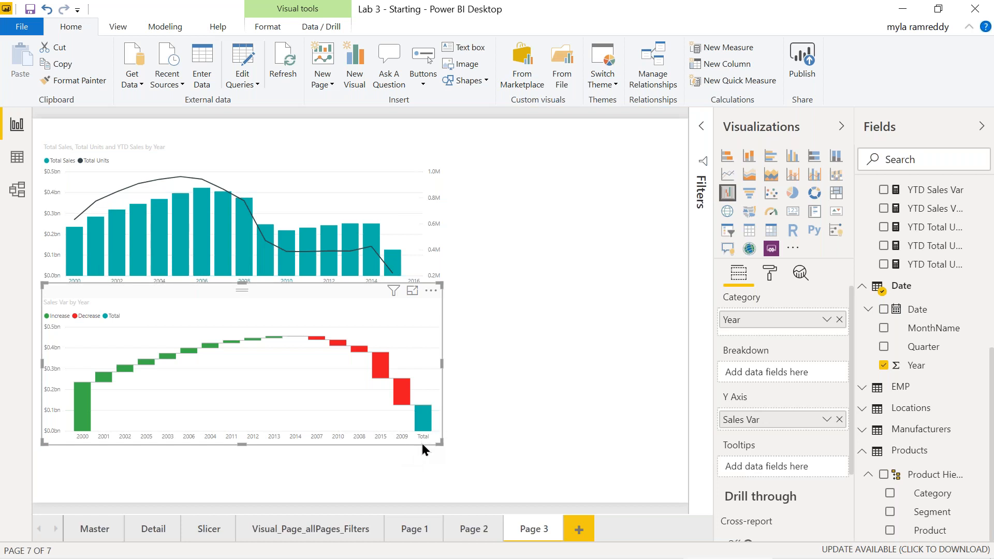
Review the Exercise 4 reference image and the chart type instructions in the JupyterLab notebook, and return to Power BI.
mouse_move(405, 400)
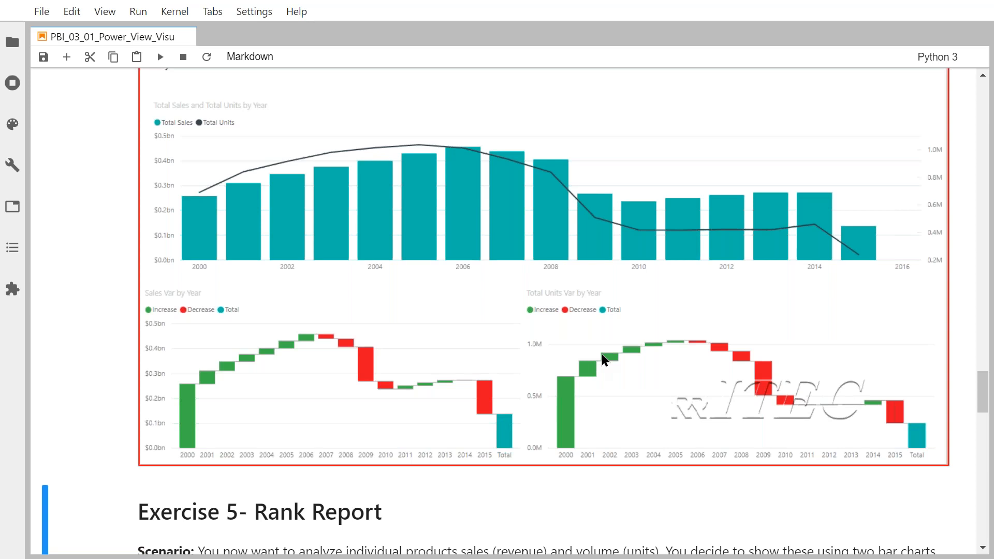
scroll(602, 353, "up", 3)
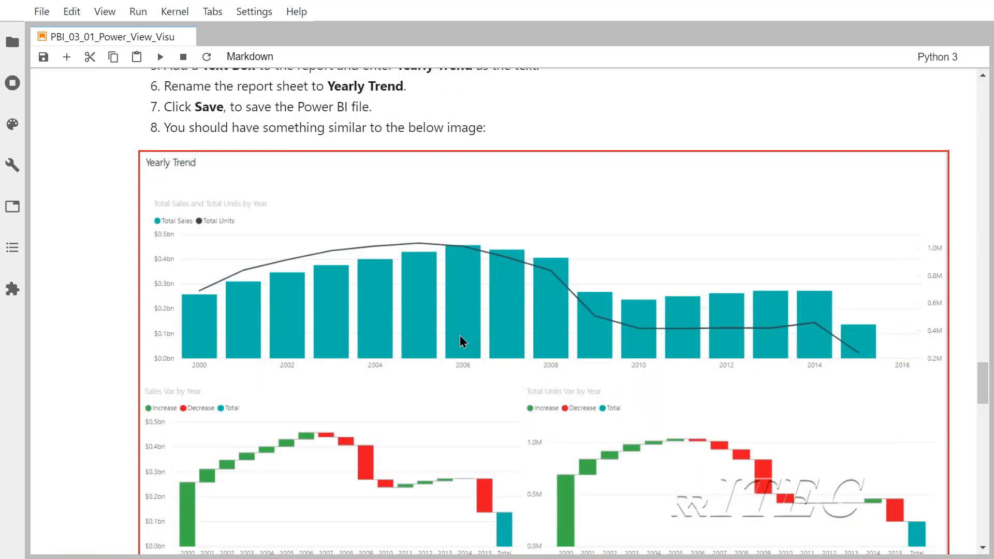
scroll(463, 341, "up", 8)
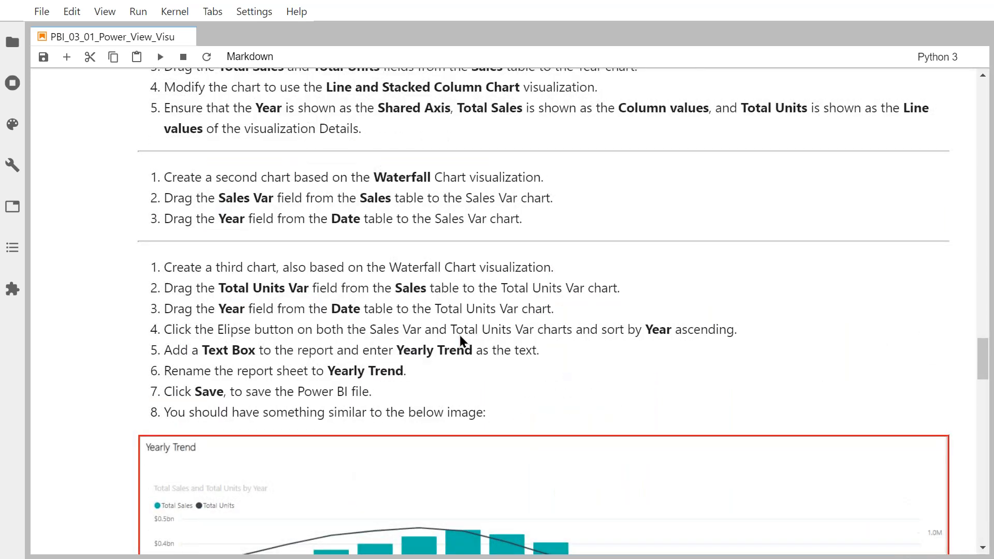
left_click_drag(328, 225, 522, 229)
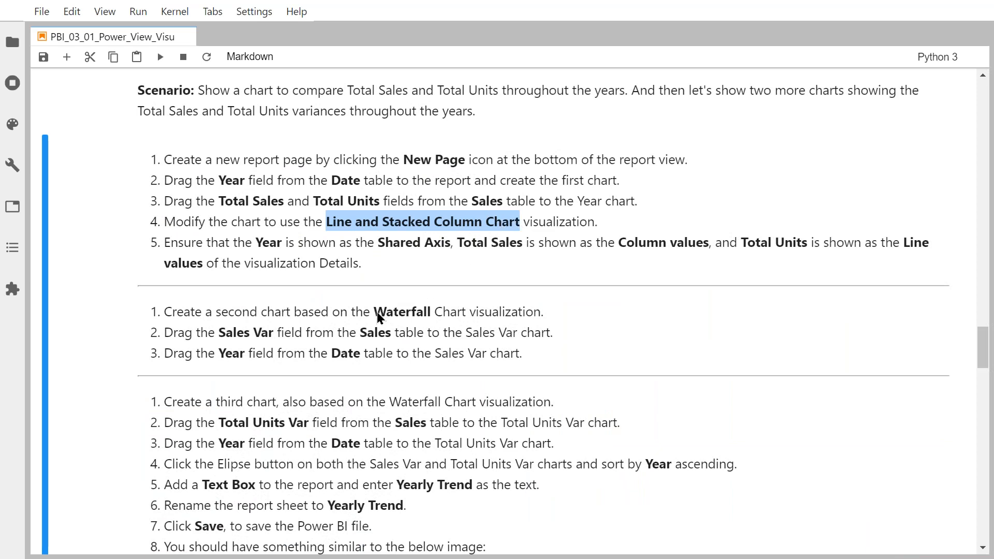
left_click_drag(376, 313, 419, 317)
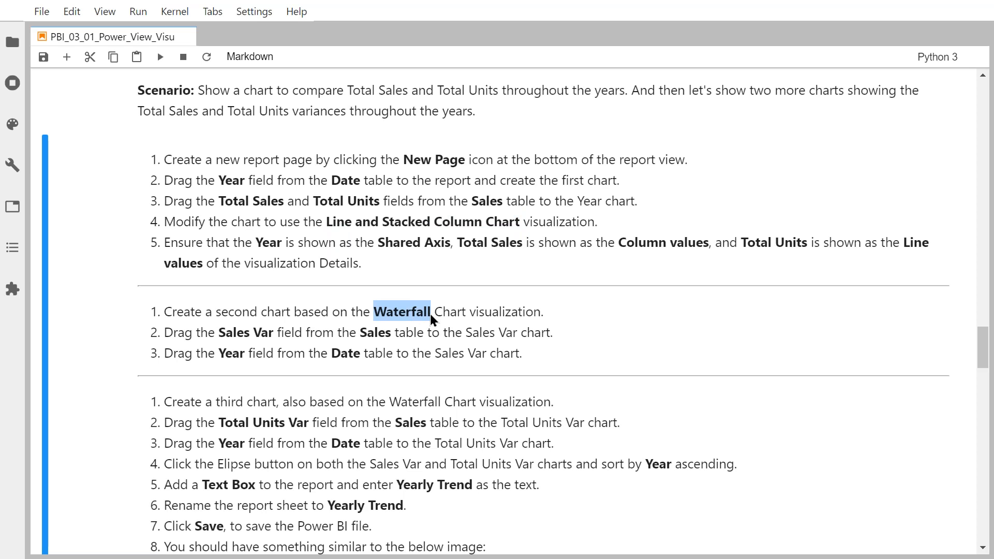
key("alt+Tab")
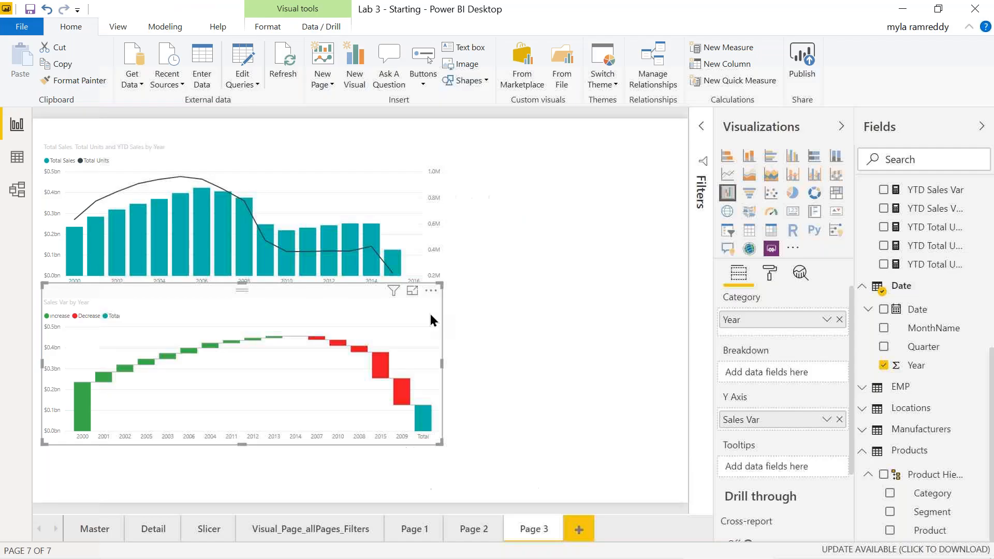
Try breaking down the Sales Var waterfall chart by product Category, and remove the breakdown field.
left_click(769, 272)
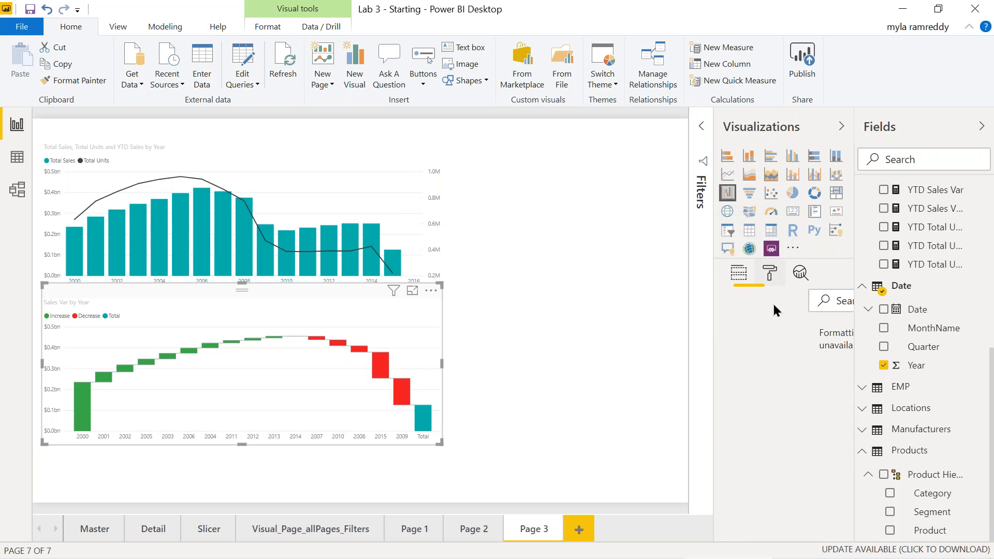
left_click(740, 278)
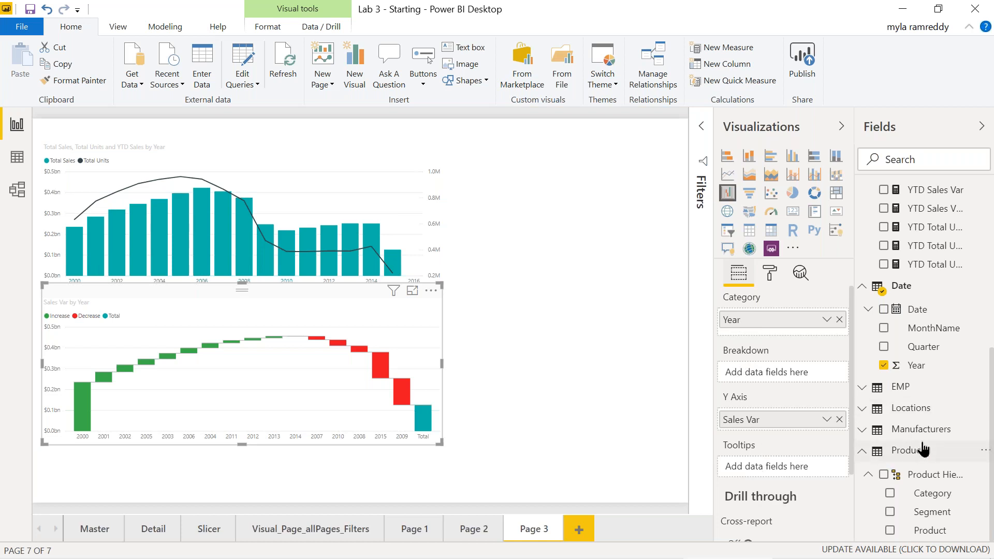
left_click_drag(903, 493, 779, 373)
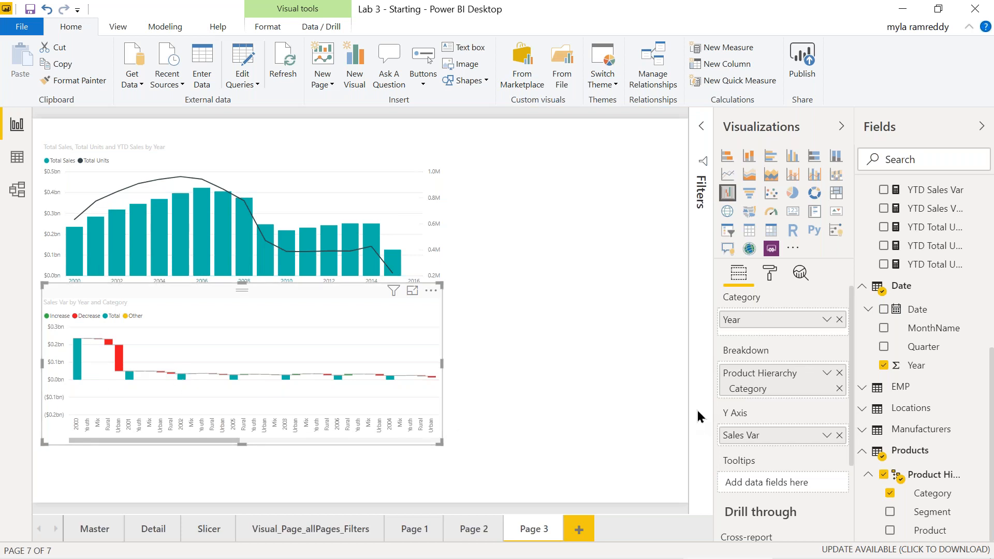
left_click(839, 374)
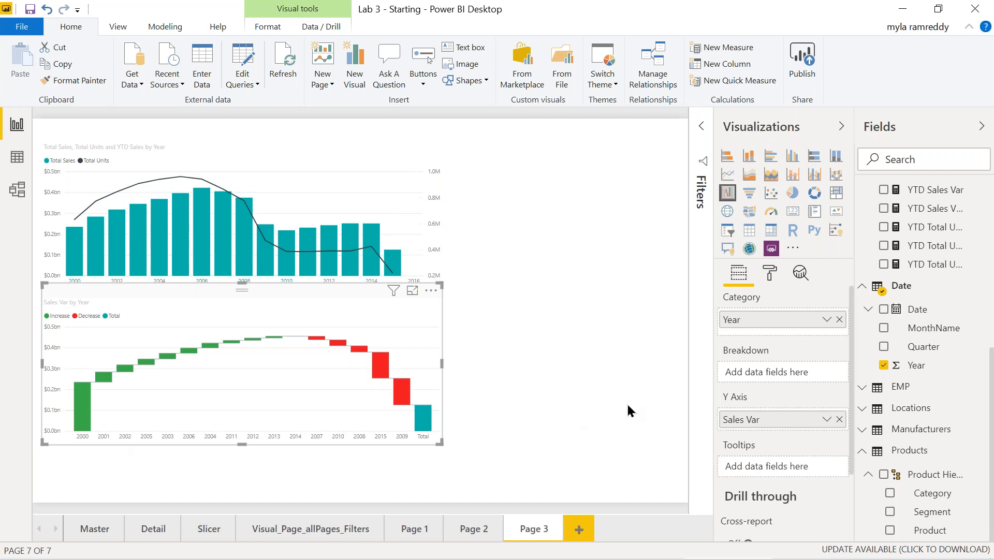
Examine the remaining Exercise 4 instructions and the first stacked bar chart's instructions for Exercise 5 in the JupyterLab notebook.
key("alt+Tab")
scroll(628, 407, "down", 15)
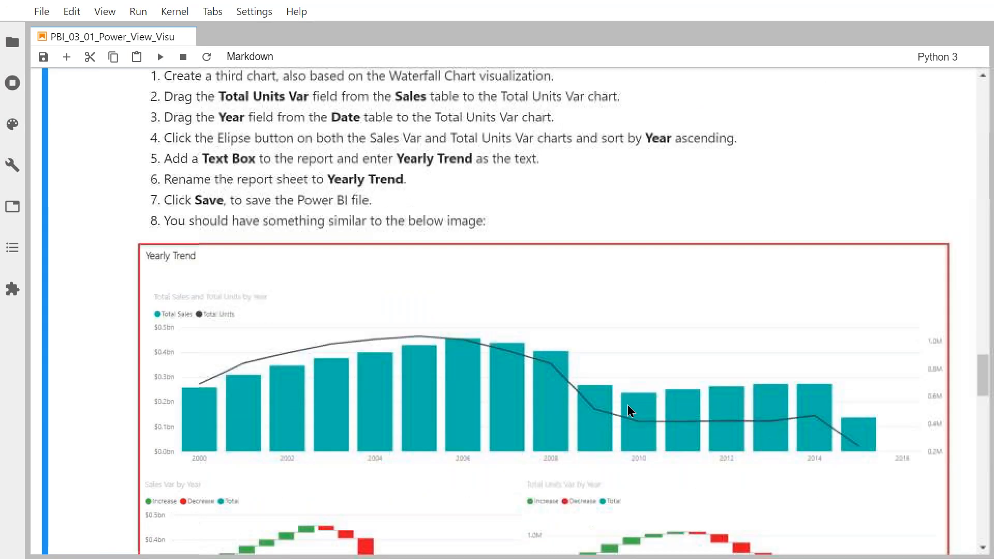
scroll(628, 407, "down", 2)
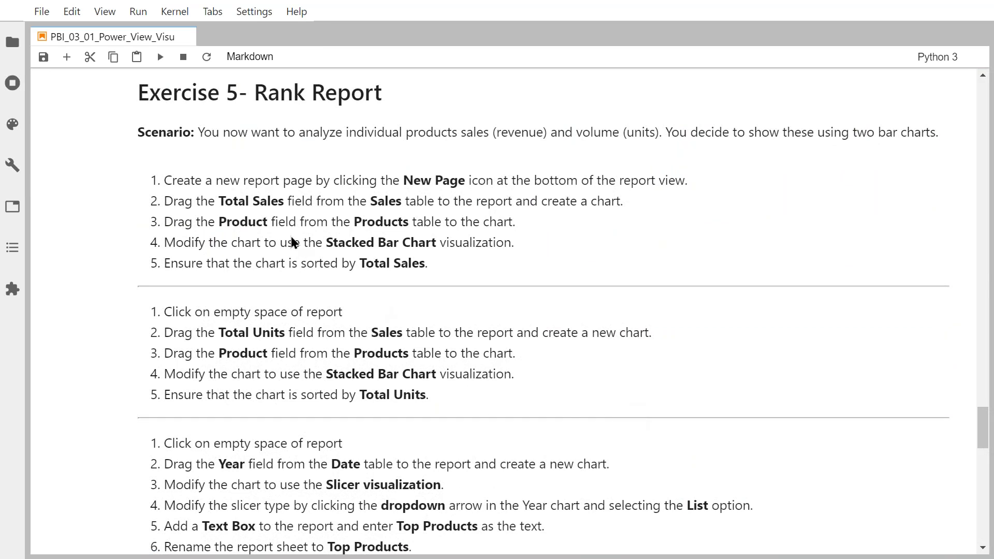
left_click(330, 247)
left_click_drag(327, 244, 435, 249)
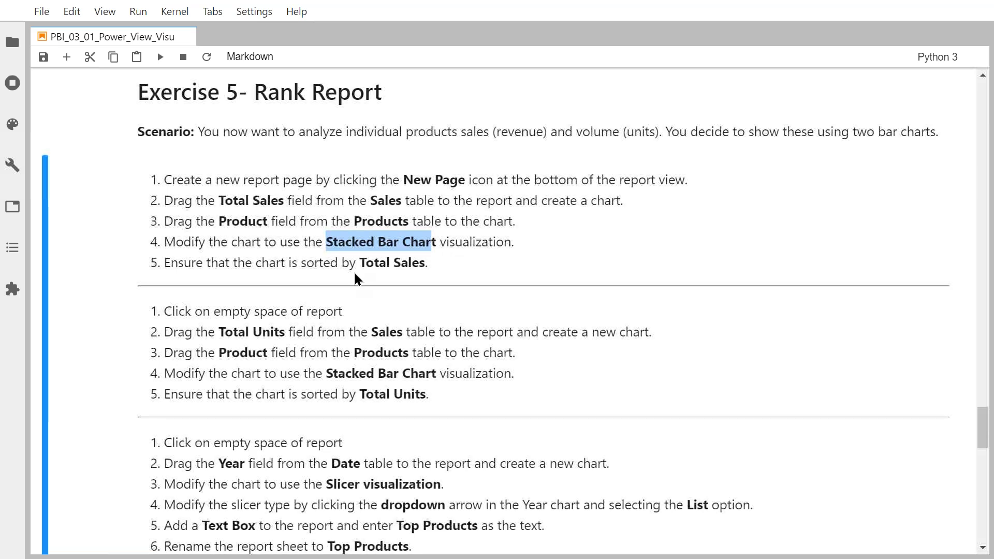
Examine the Top Products reference image and the Total Units chart and Year slicer instructions of Exercise 5.
scroll(355, 276, "down", 8)
scroll(355, 278, "down", 2)
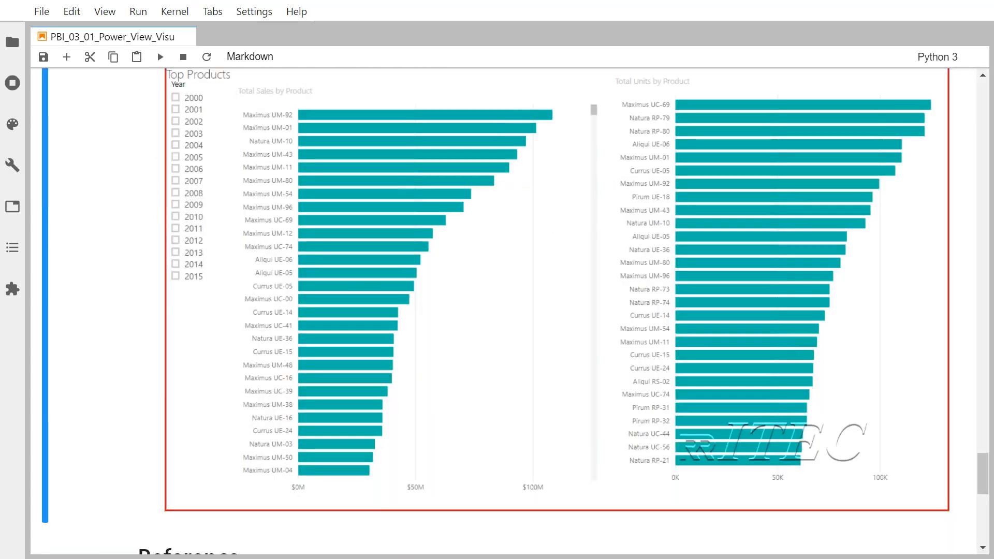
scroll(471, 195, "up", 2)
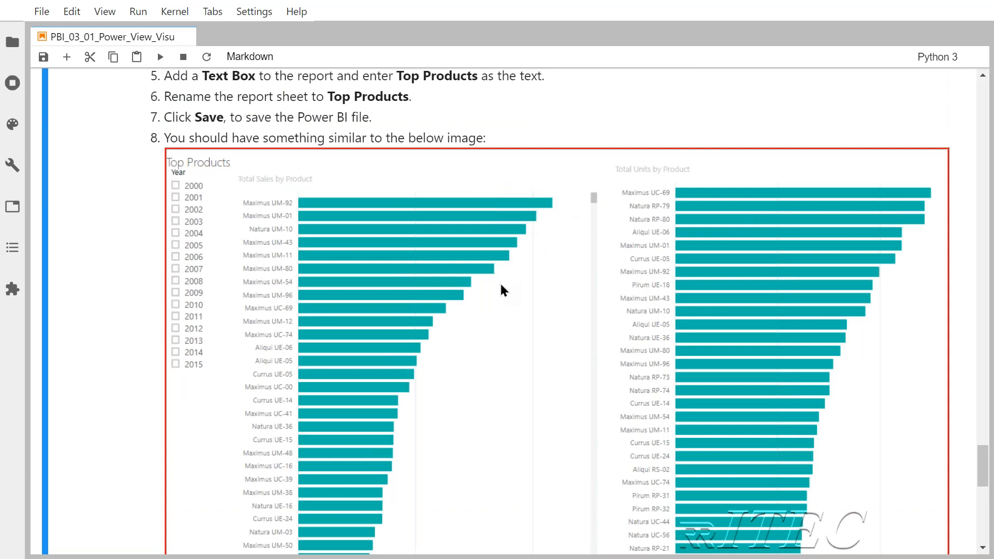
scroll(502, 285, "up", 3)
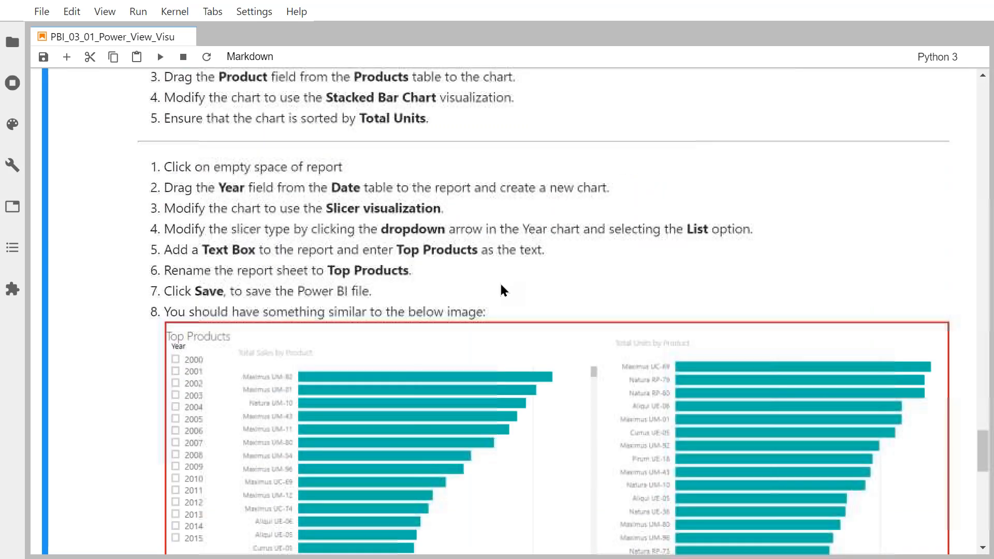
scroll(502, 284, "down", 4)
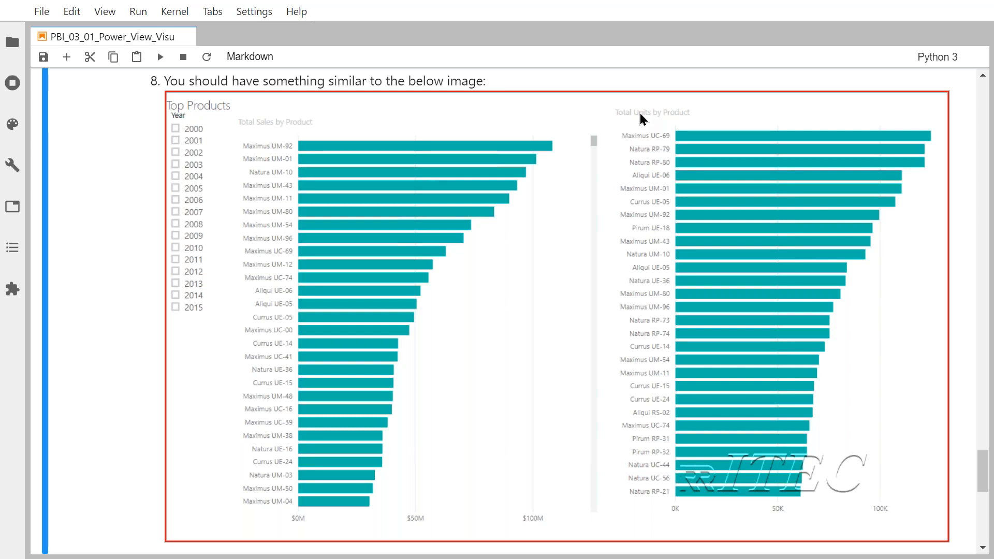
scroll(641, 113, "up", 5)
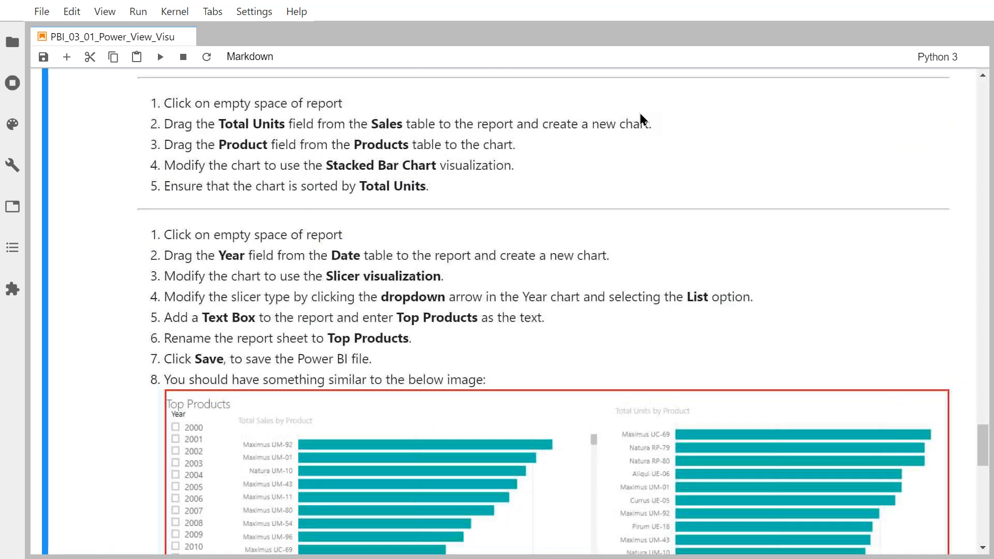
scroll(640, 113, "up", 1)
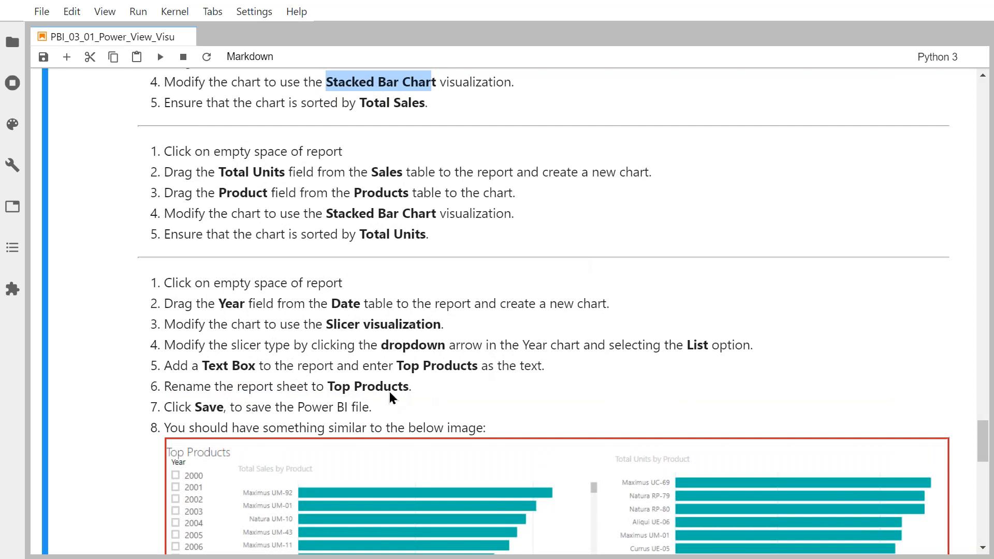
scroll(389, 397, "up", 1)
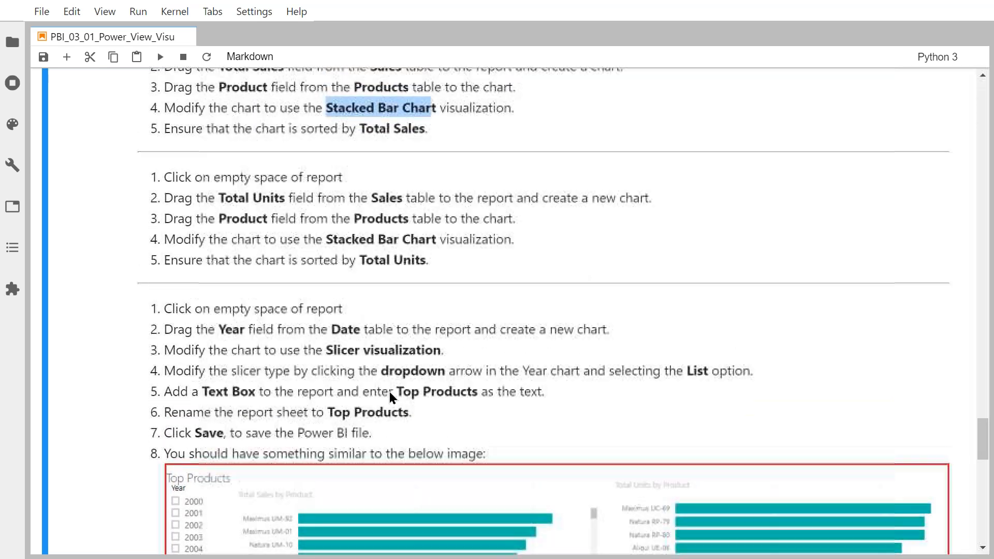
left_click(392, 371)
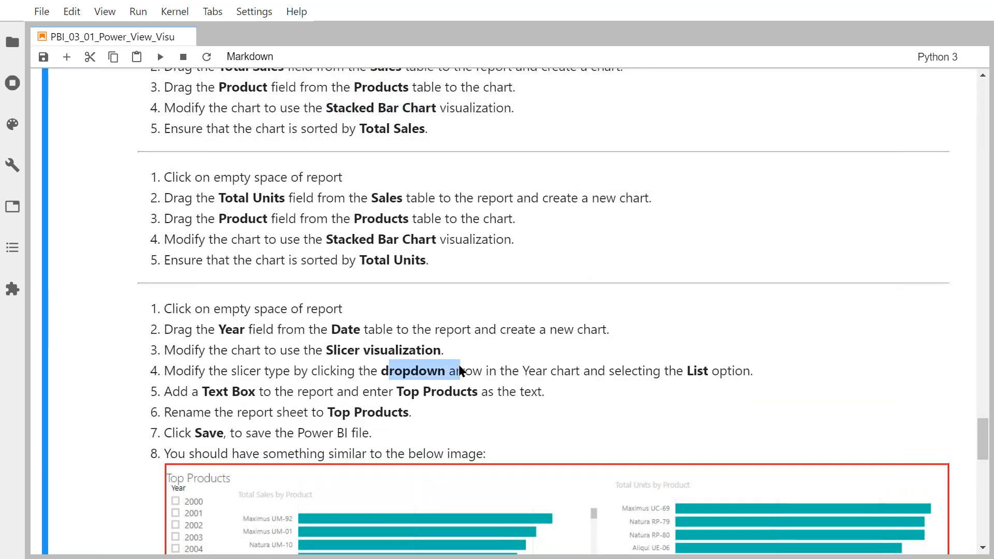
scroll(459, 364, "up", 3)
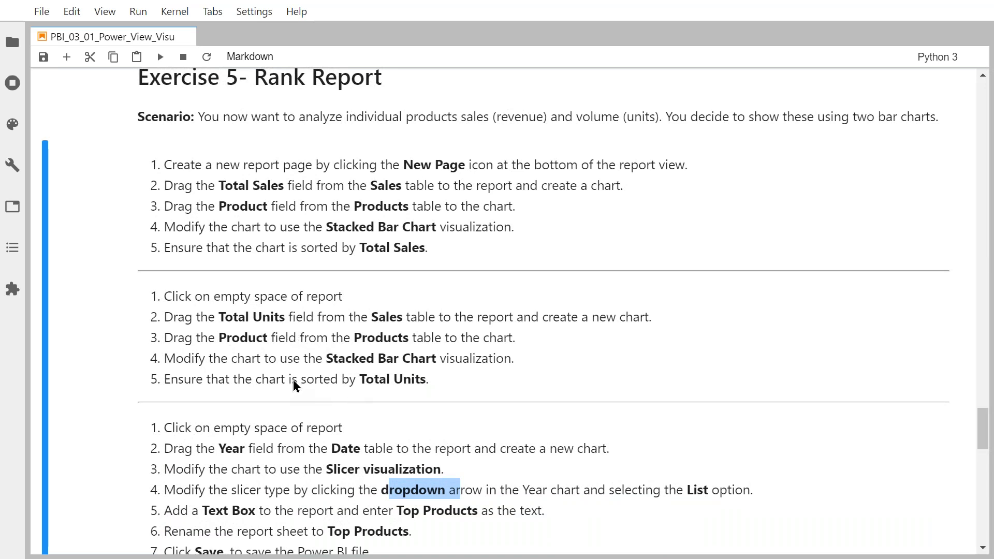
Examine the Exercise 5 instructions on sorting the two bar charts by Total Units and Total Sales, and switch to Power BI.
left_click_drag(291, 380, 458, 397)
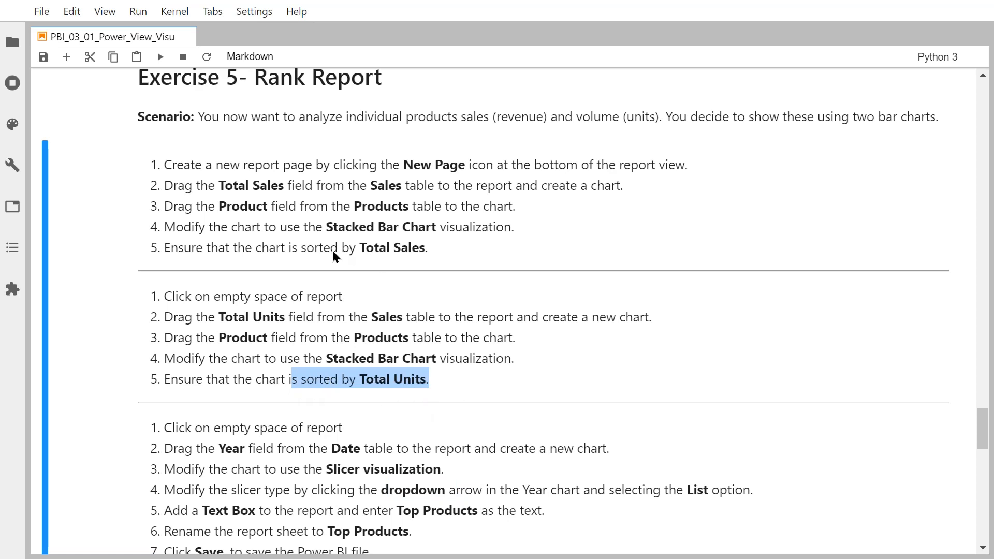
left_click_drag(293, 249, 422, 255)
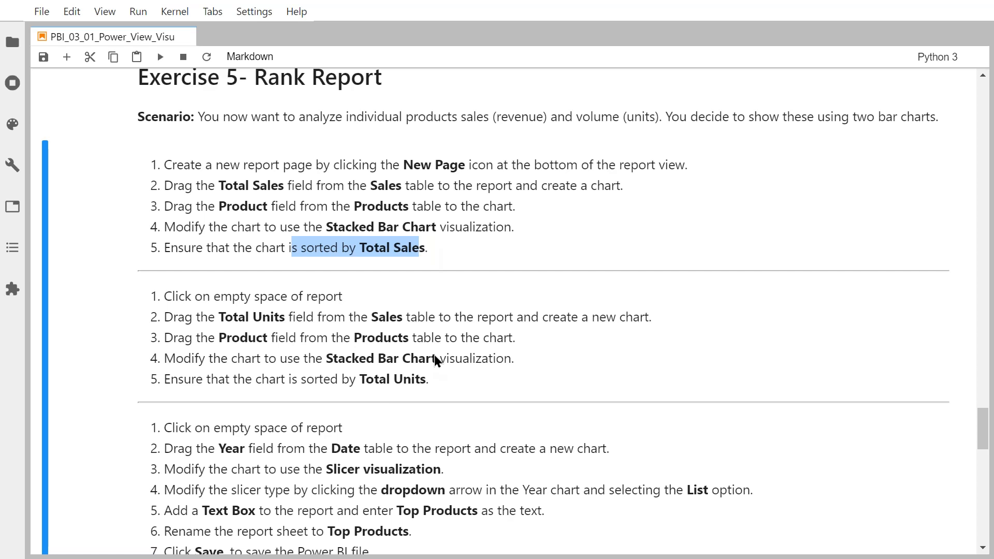
key("alt+Tab")
Add a new report page, place an empty stacked bar chart on it, and widen the chart.
left_click(582, 527)
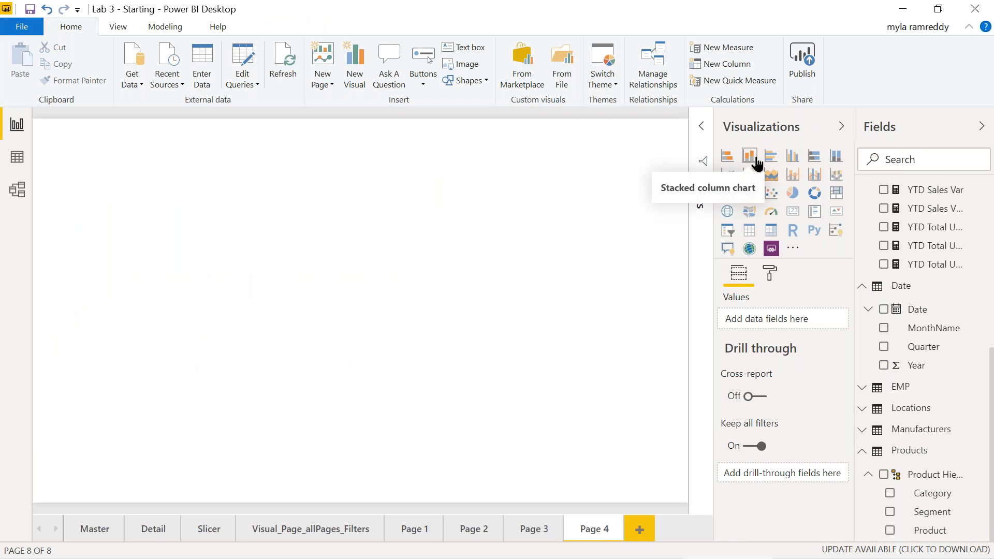
left_click(727, 156)
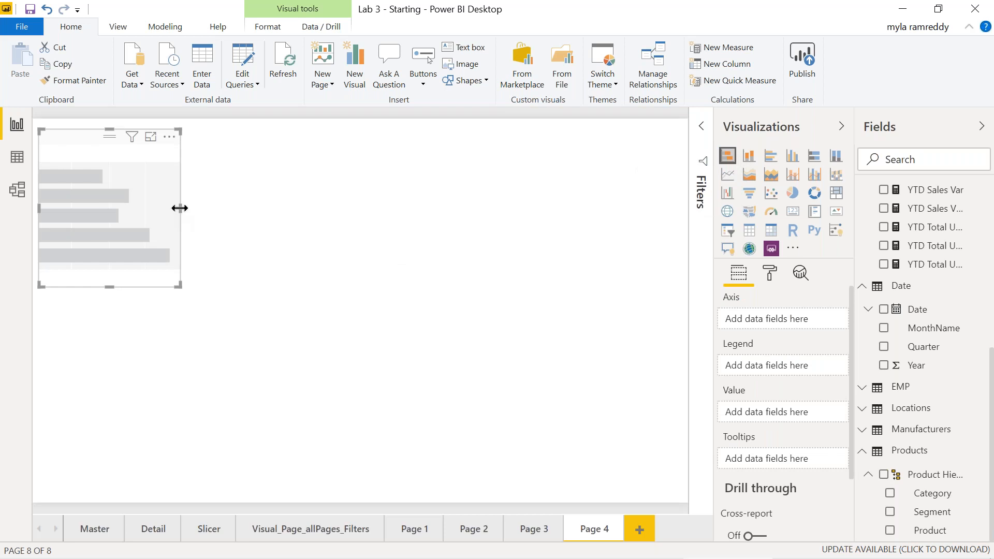
left_click_drag(179, 208, 309, 239)
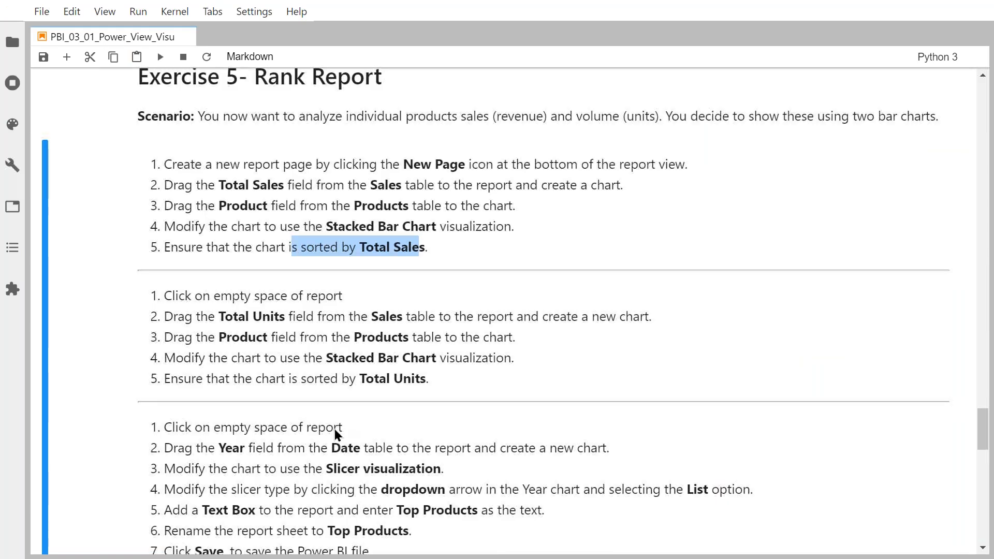
Examine the Top Products reference image in the JupyterLab notebook, and return to Power BI.
scroll(337, 435, "down", 15)
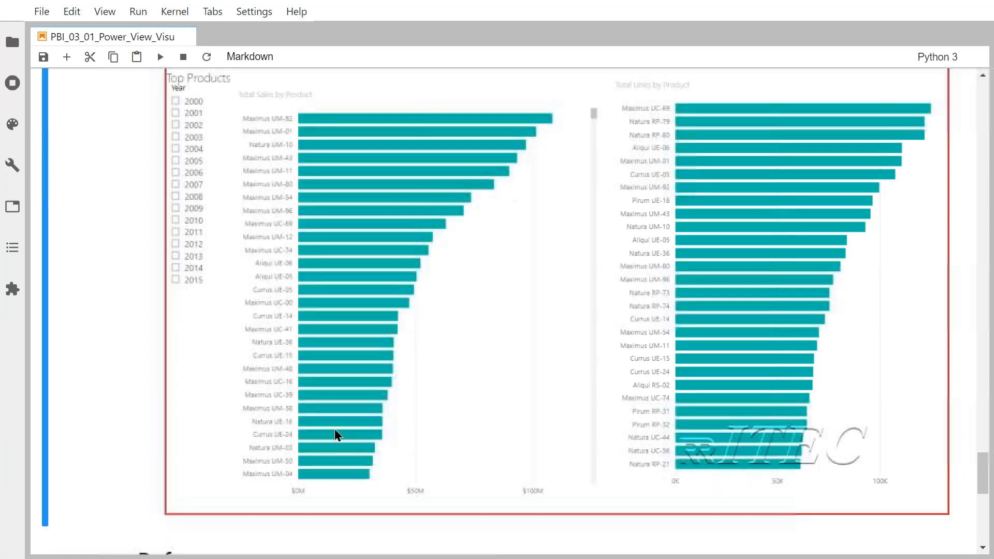
scroll(337, 435, "up", 5)
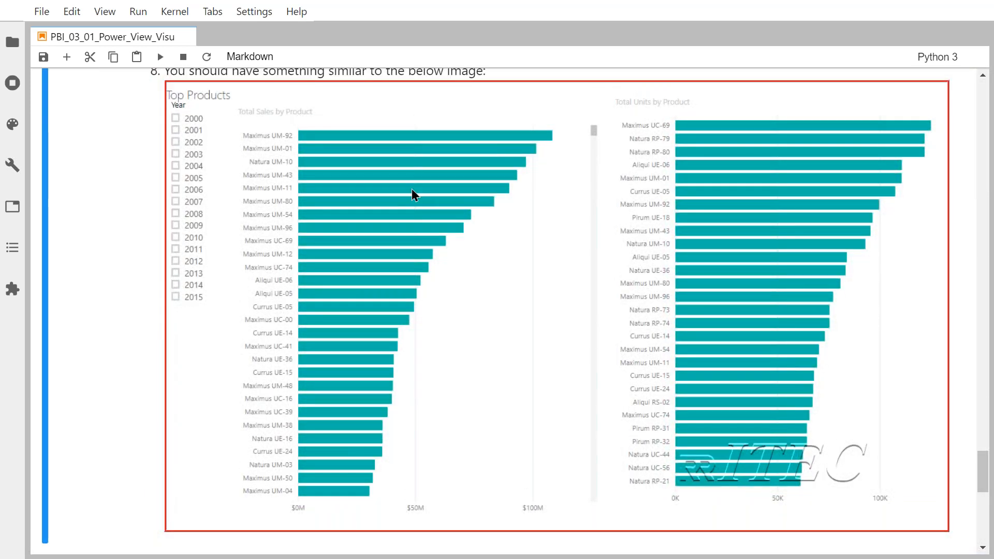
key("alt+Tab")
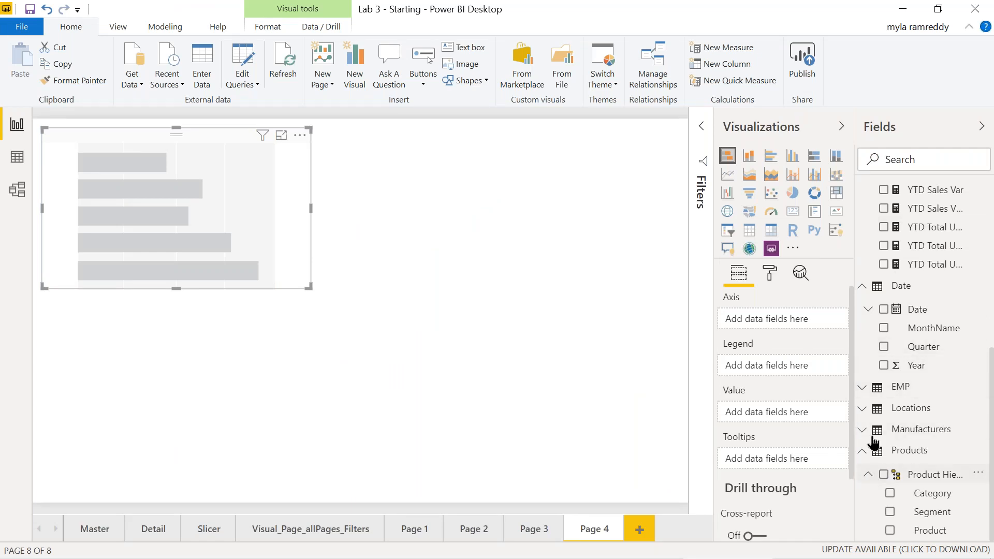
Add the Total Sales measure from the Sales table as the stacked bar chart's value.
left_click(862, 289)
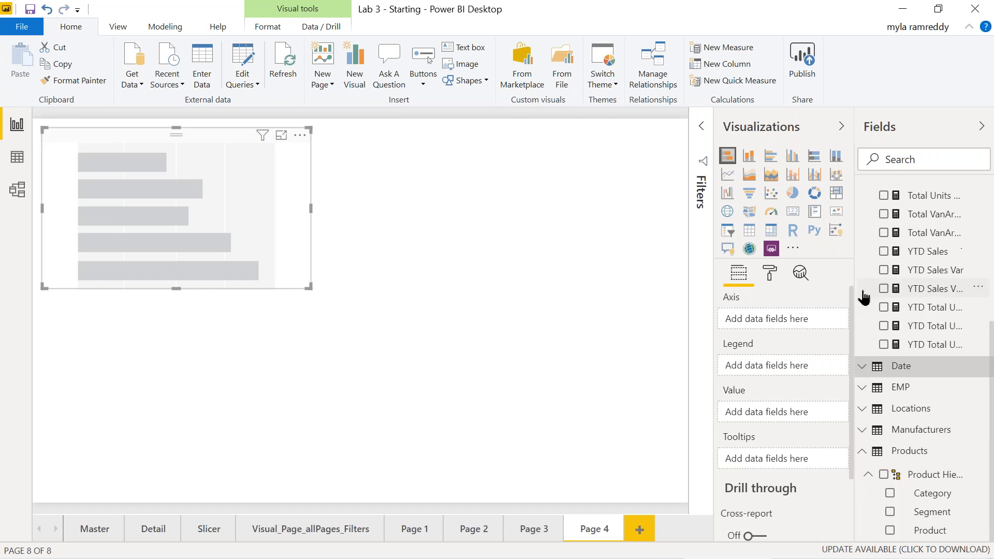
scroll(892, 222, "up", 5)
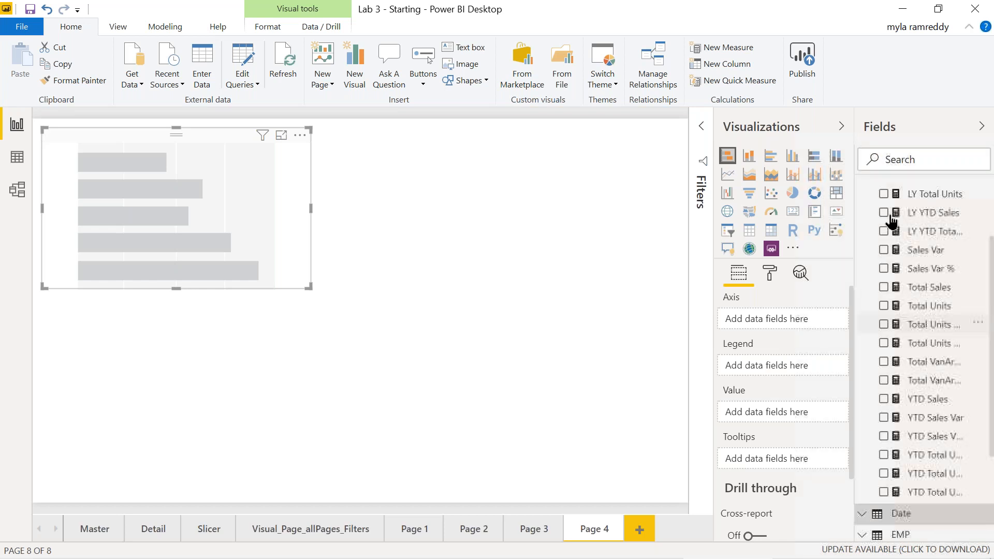
left_click(884, 324)
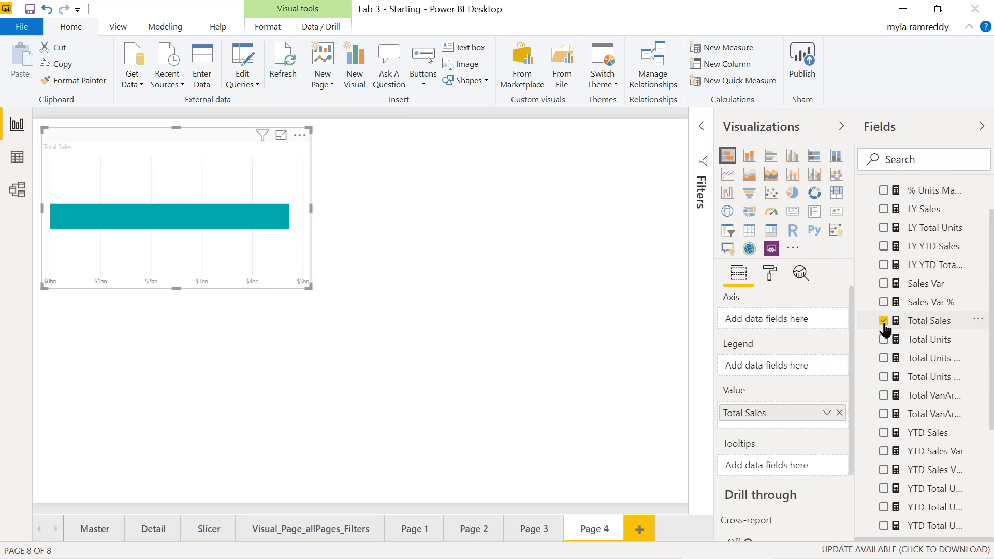
scroll(886, 328, "up", 1)
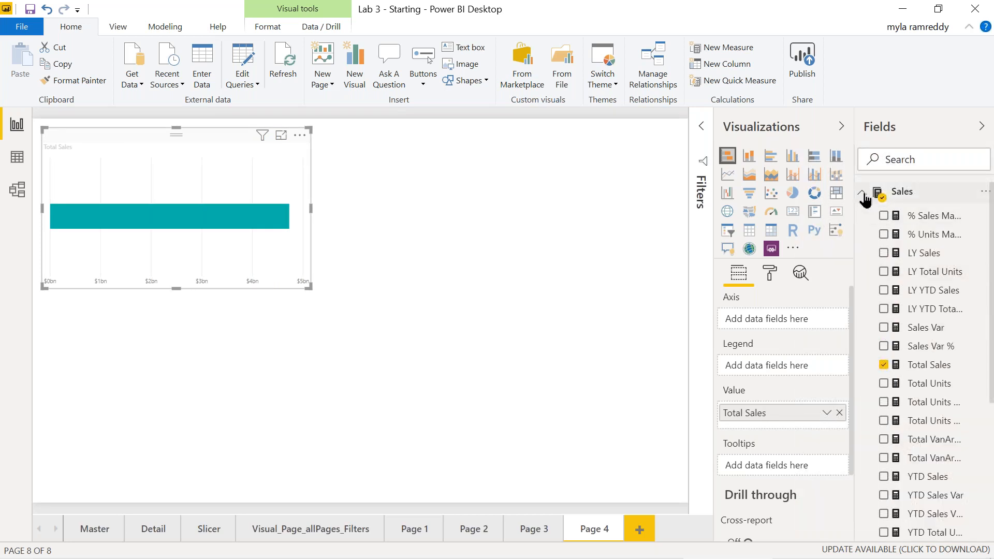
Set the chart's axis to only the Product level of the Product Hierarchy, and enlarge the chart.
left_click(863, 195)
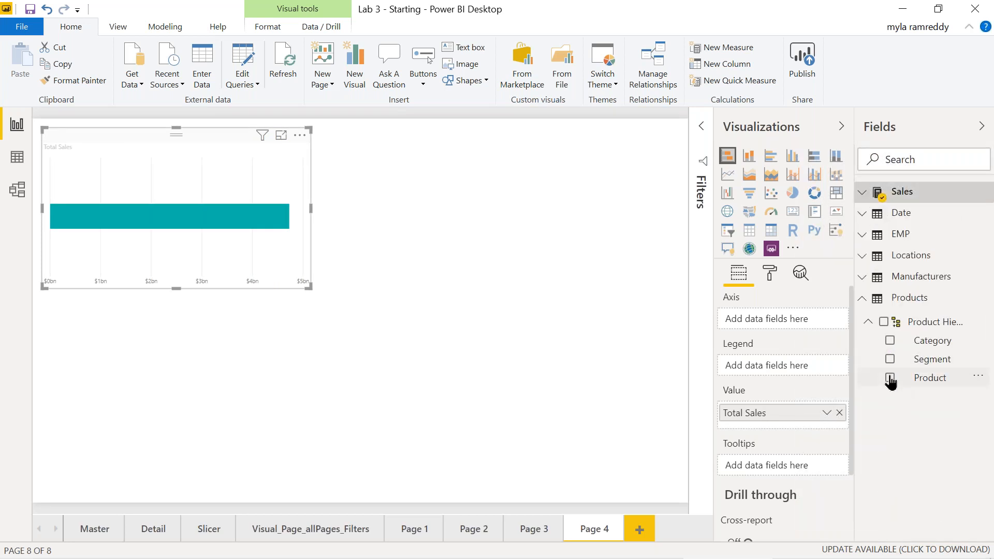
left_click(890, 378)
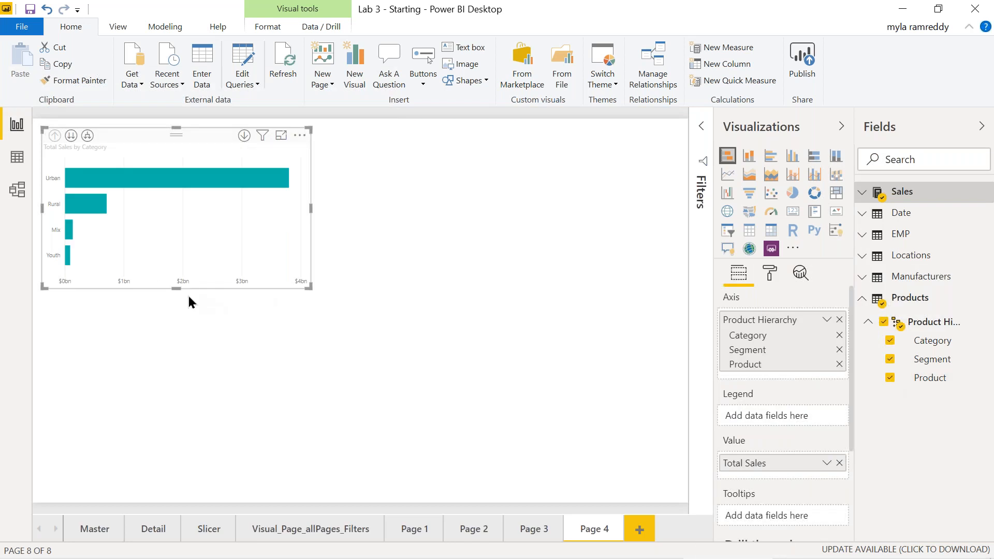
left_click_drag(176, 288, 199, 394)
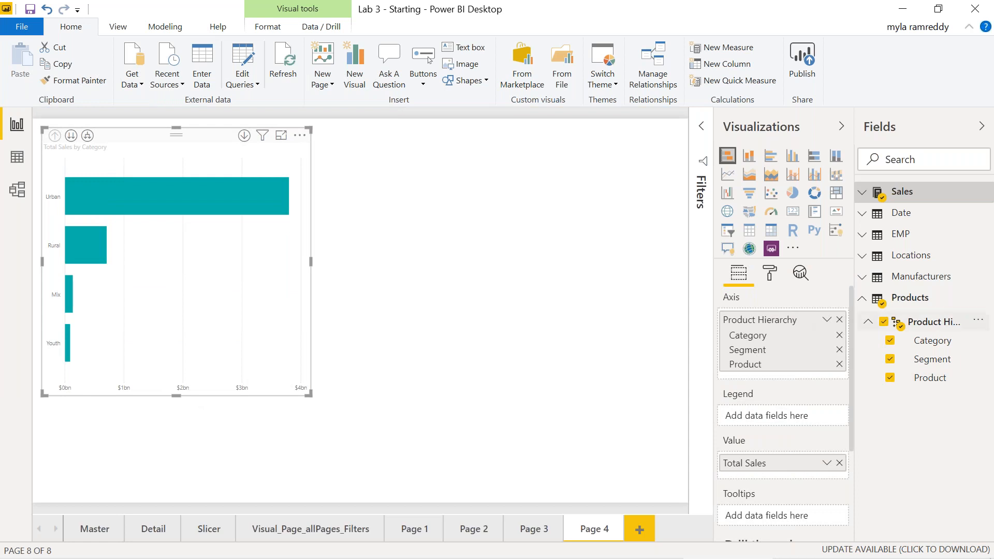
left_click(839, 320)
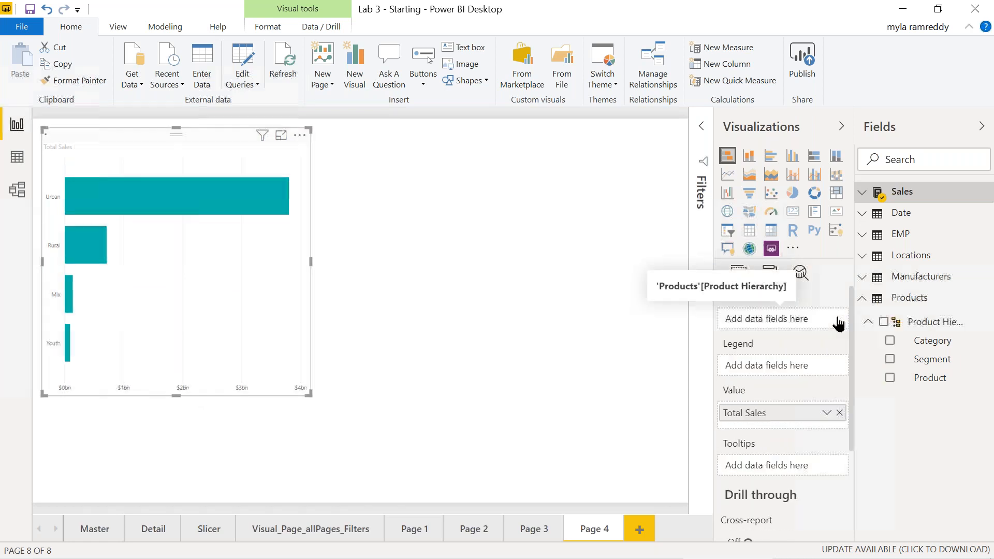
left_click(890, 379)
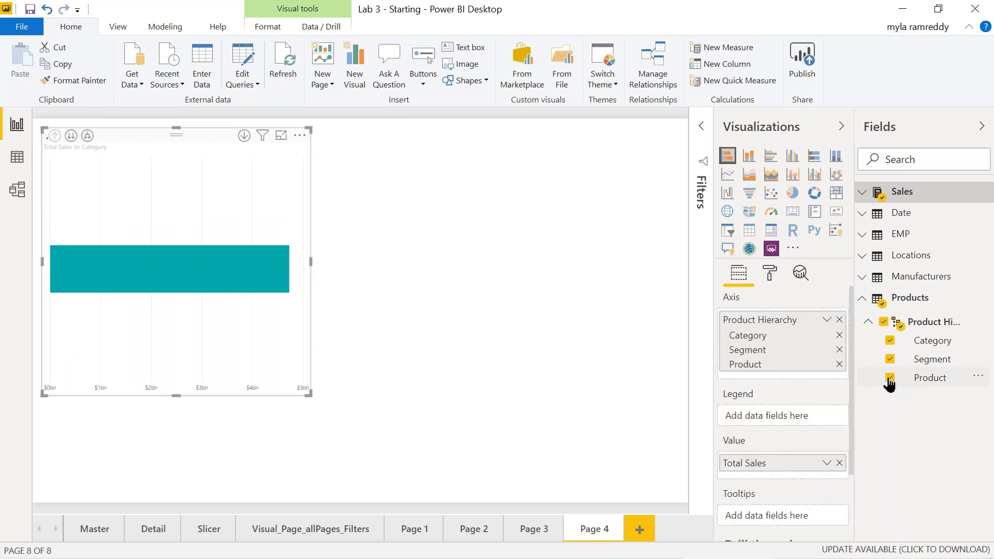
left_click(840, 335)
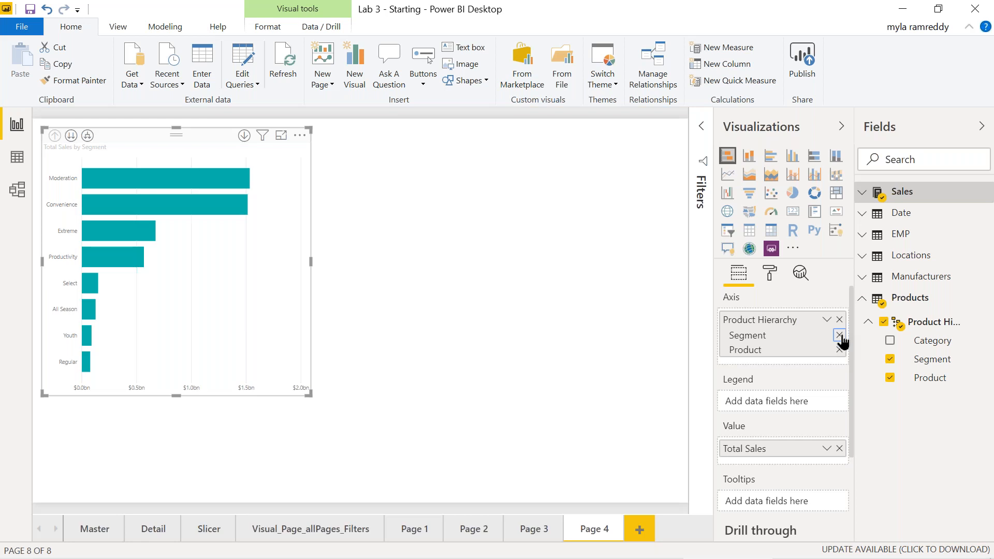
left_click(840, 335)
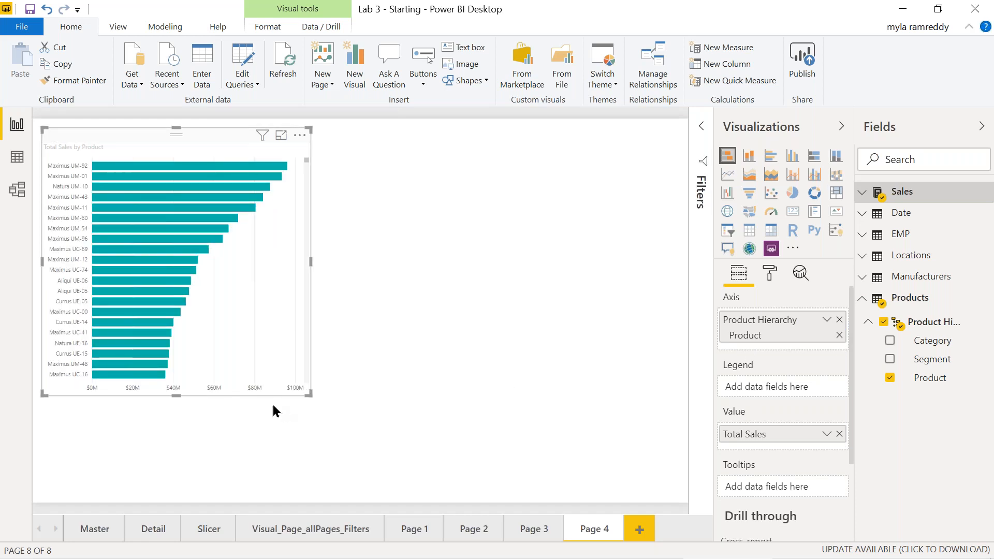
left_click_drag(308, 394, 405, 427)
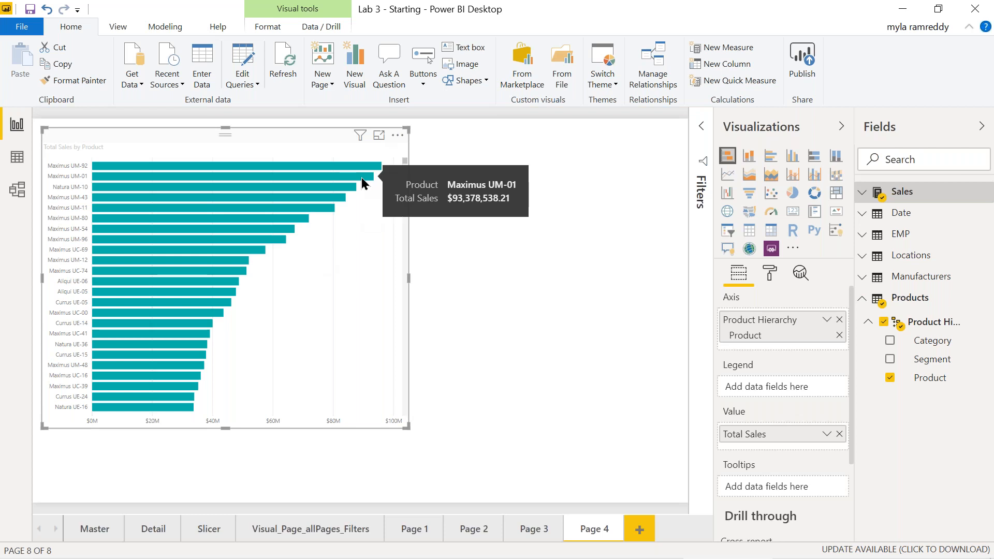
Check which field the Total Sales by Product chart is sorted by.
left_click(397, 137)
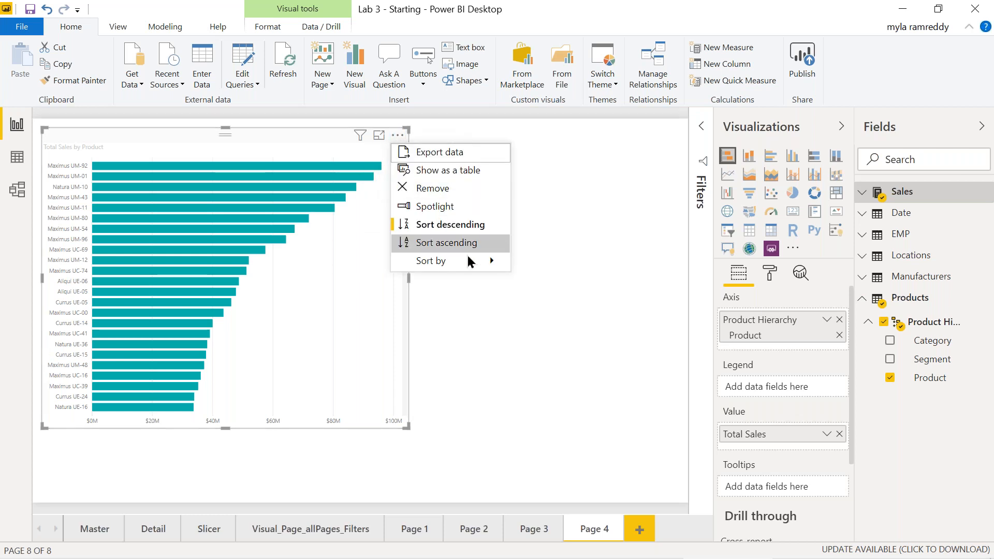
mouse_move(482, 263)
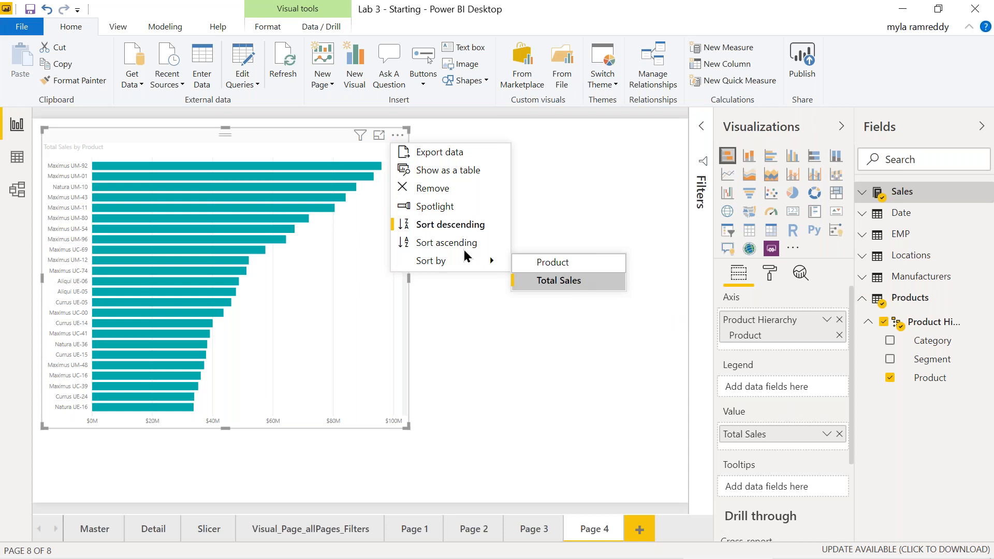
left_click(439, 134)
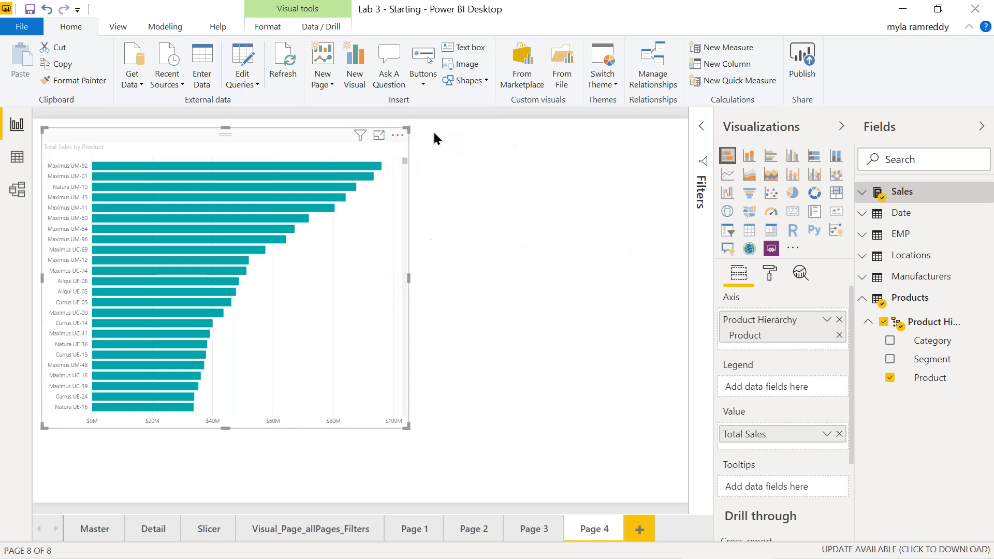
Try sorting the Total Sales by Product chart in ascending order, and switch it back to descending order.
left_click(398, 136)
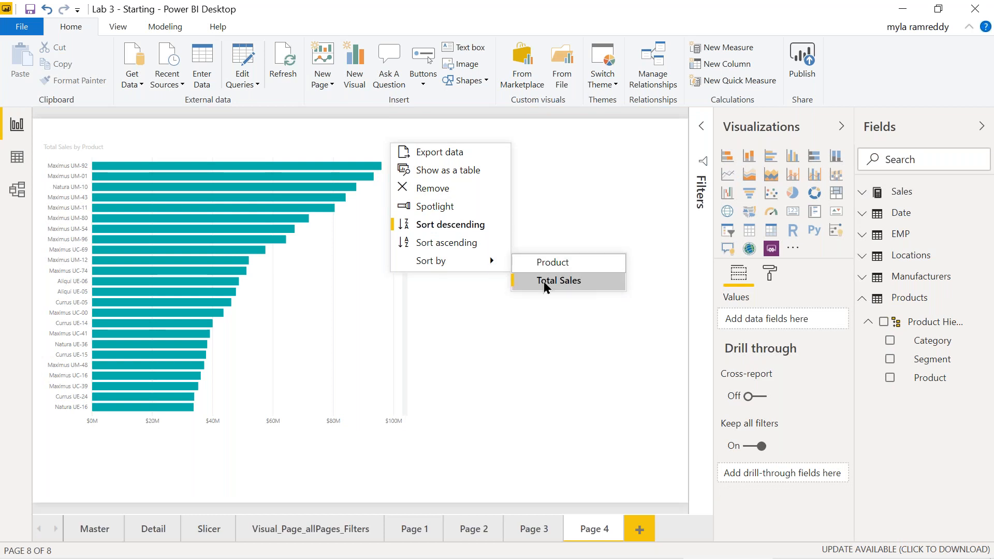
left_click(450, 243)
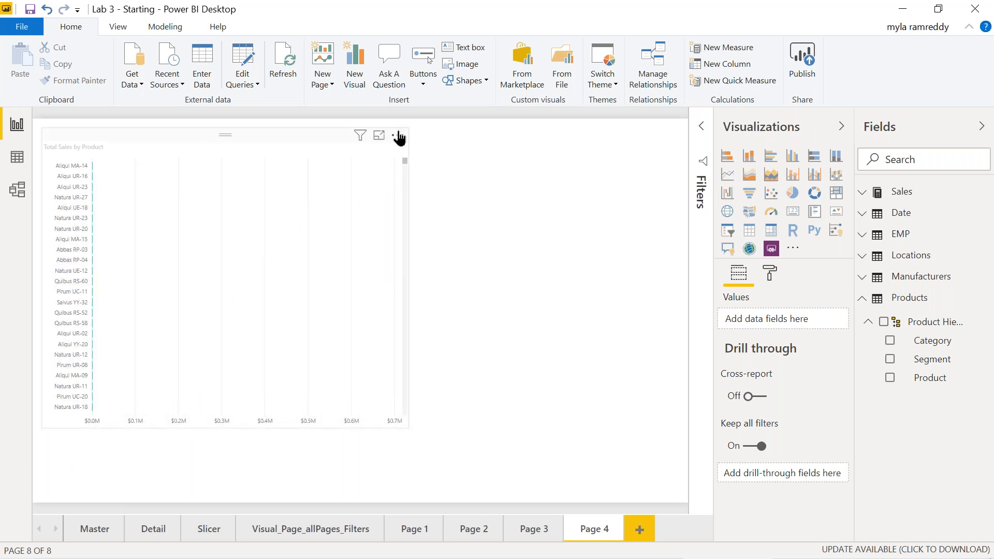
left_click(398, 135)
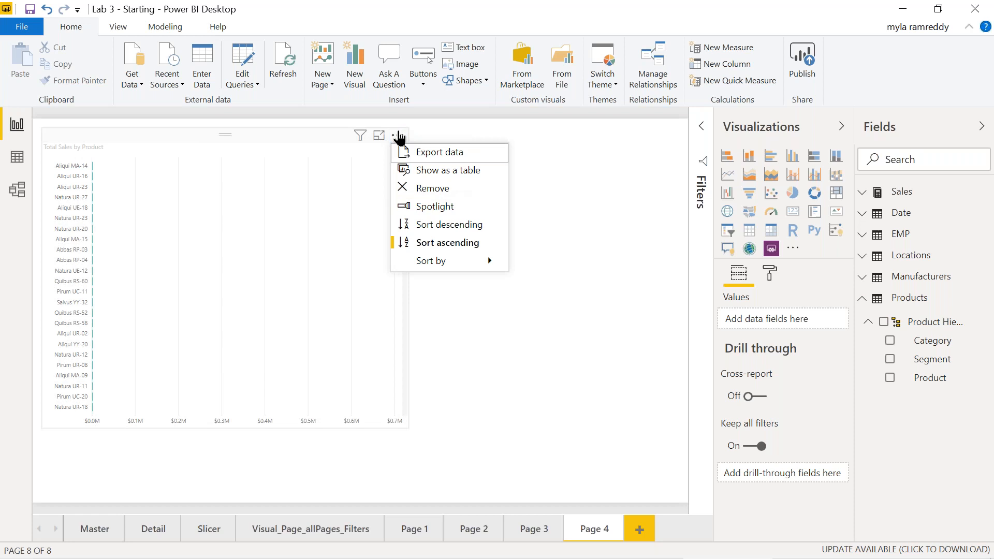
left_click(470, 232)
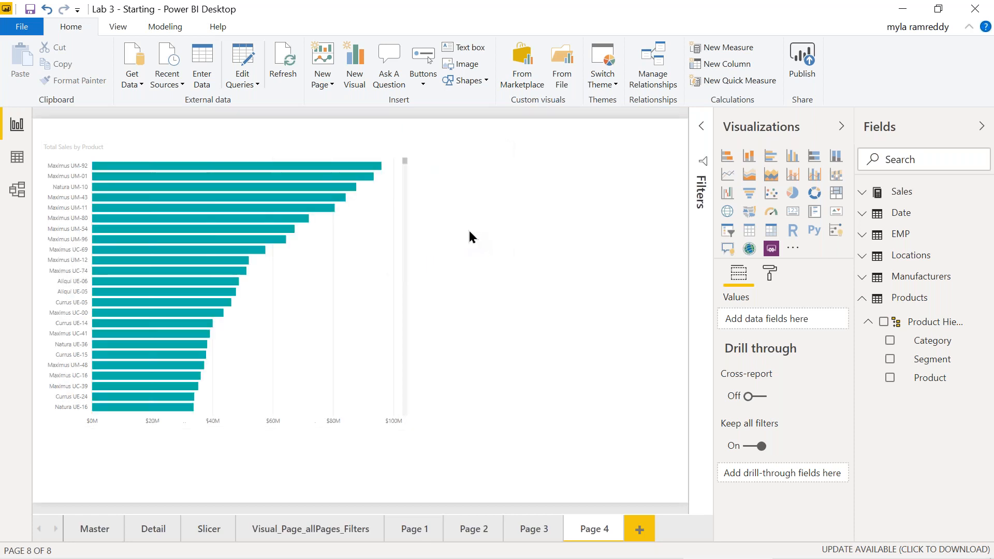
Duplicate the Total Sales by Product chart, place the copy beside the original, and narrow it until the two no longer overlap.
left_click(290, 139)
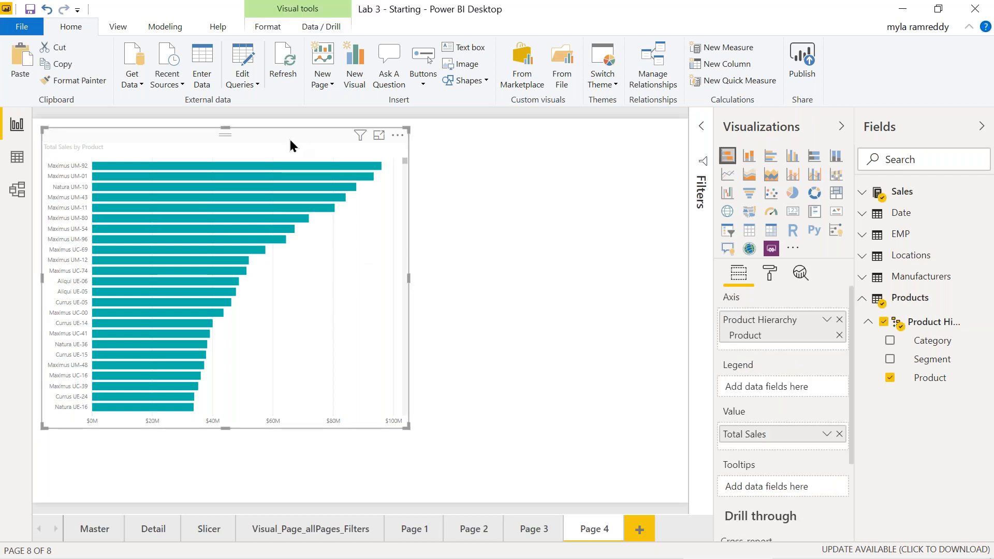
left_click_drag(290, 139, 571, 182)
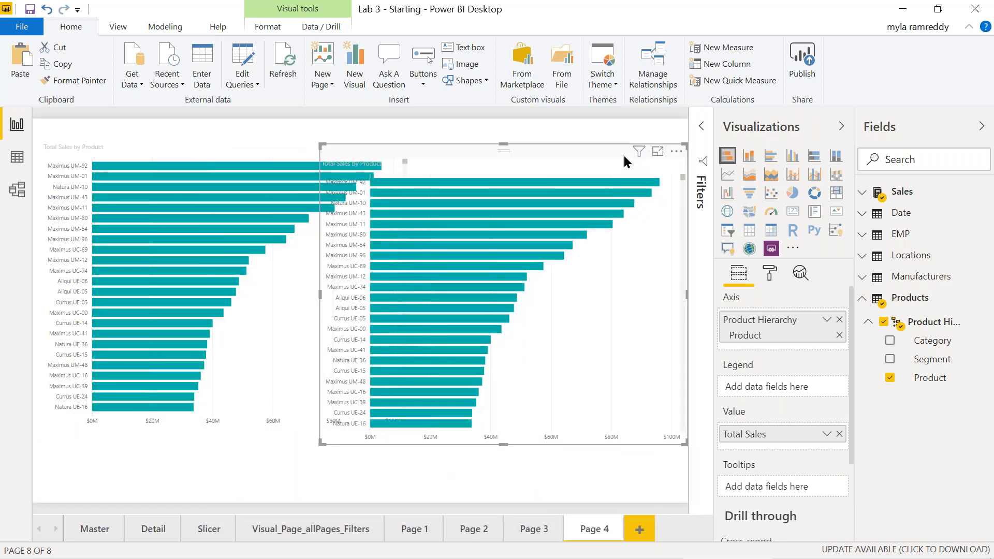
left_click_drag(322, 288, 430, 273)
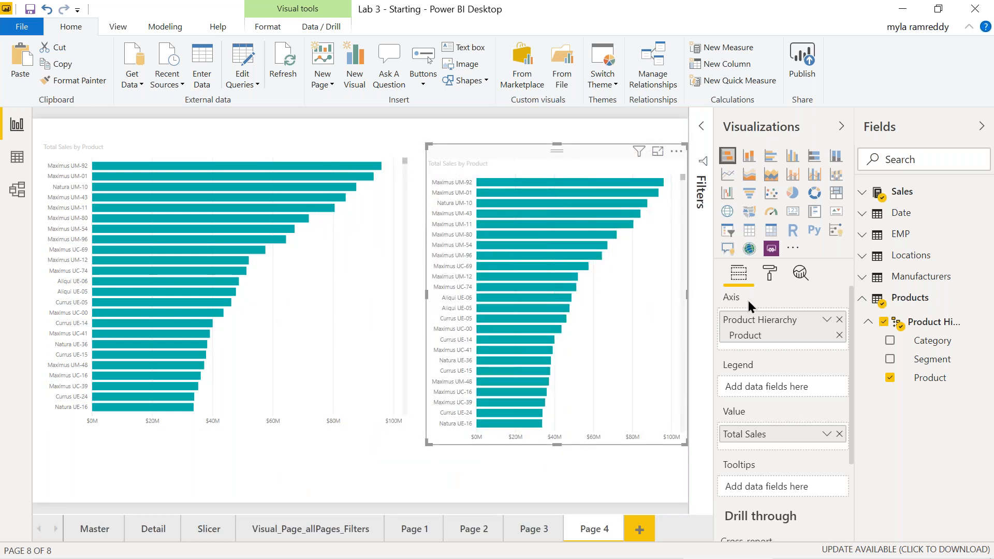
Replace the duplicate chart's value with the Total Units measure, and check which field it is sorted by.
left_click(840, 434)
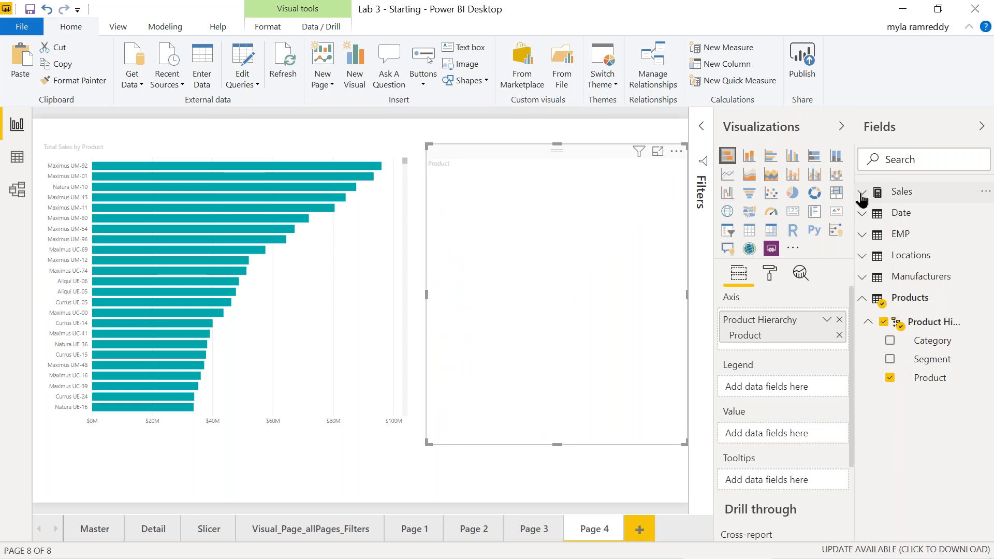
left_click(862, 194)
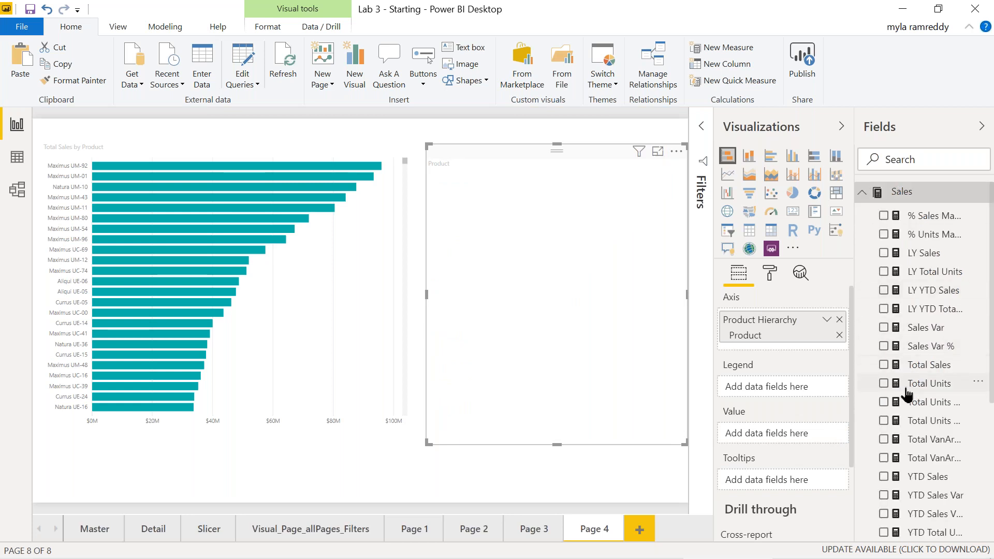
left_click(884, 402)
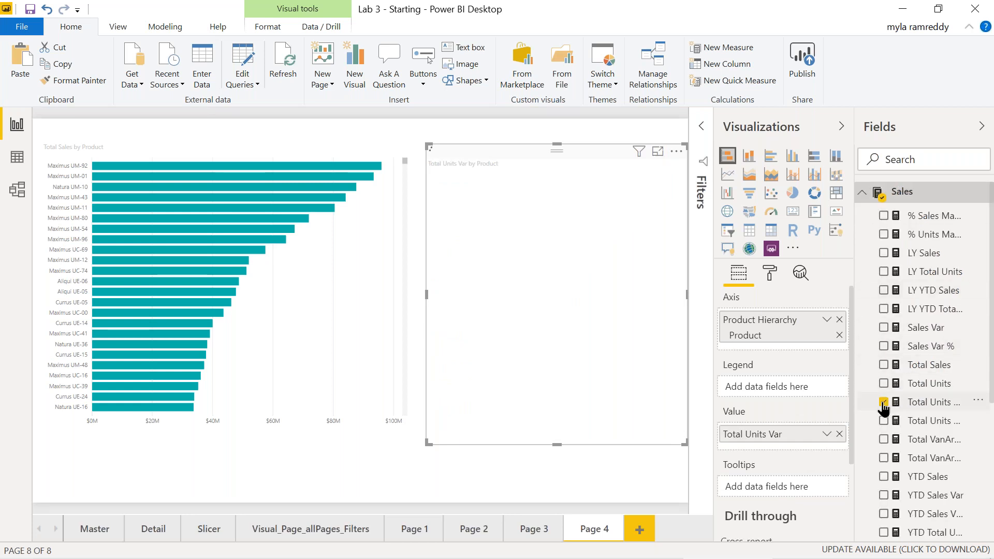
left_click(840, 435)
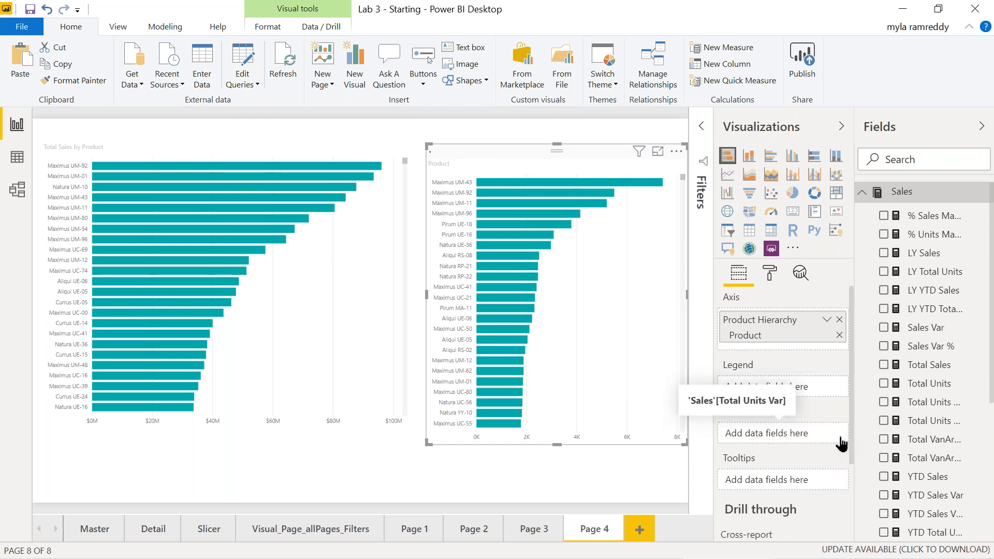
left_click(884, 384)
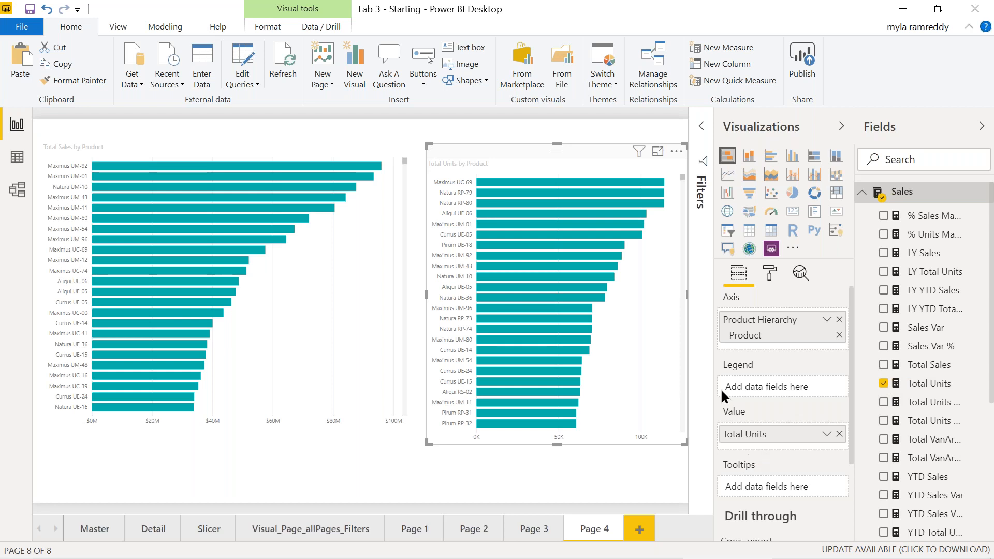
left_click(677, 155)
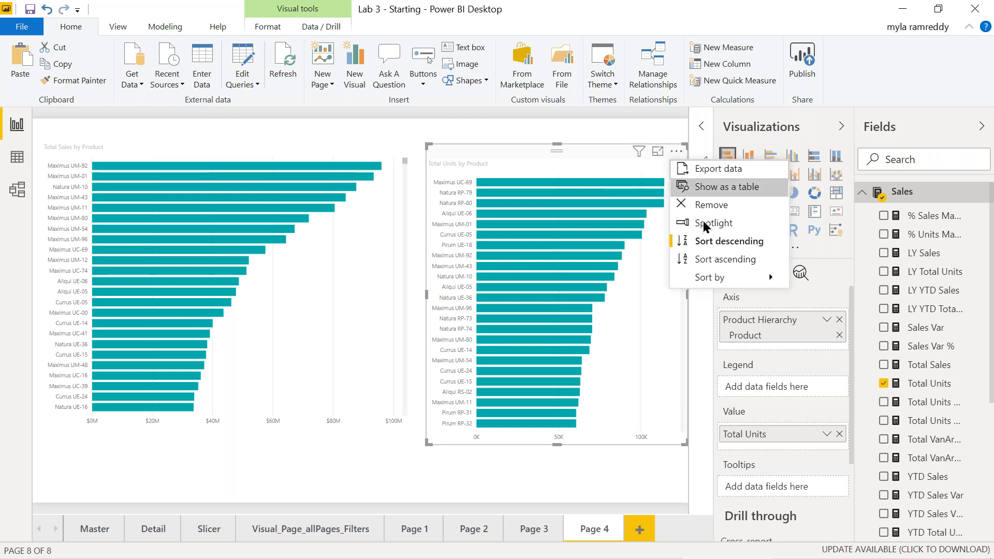
mouse_move(706, 280)
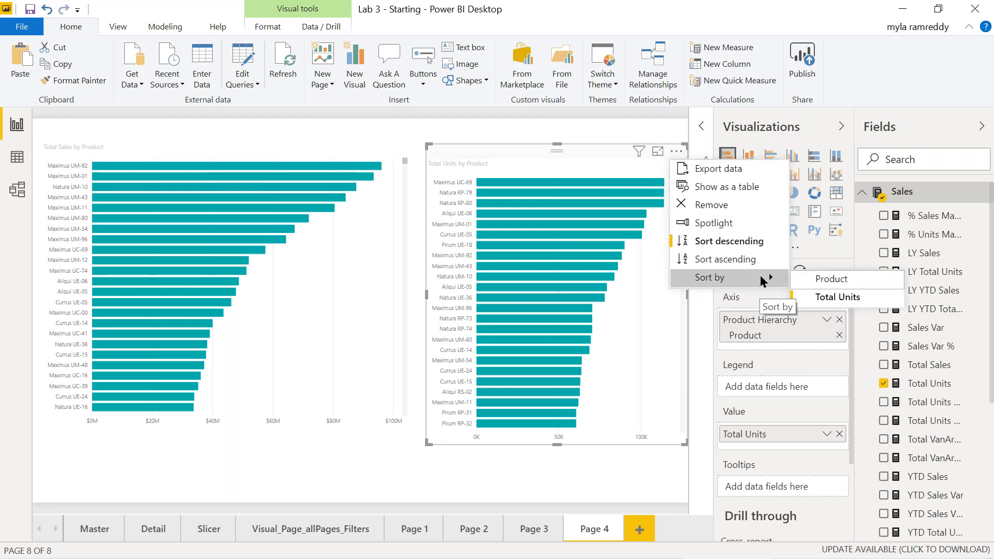
Narrow the Total Sales by Product chart from its left edge, and insert an empty slicer on the page.
left_click(222, 302)
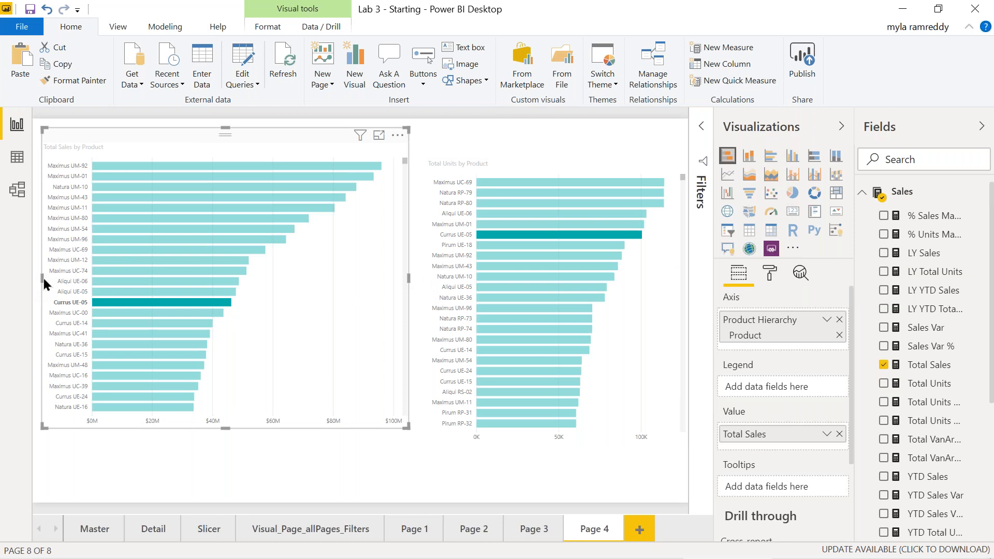
left_click_drag(44, 279, 170, 280)
left_click(121, 224)
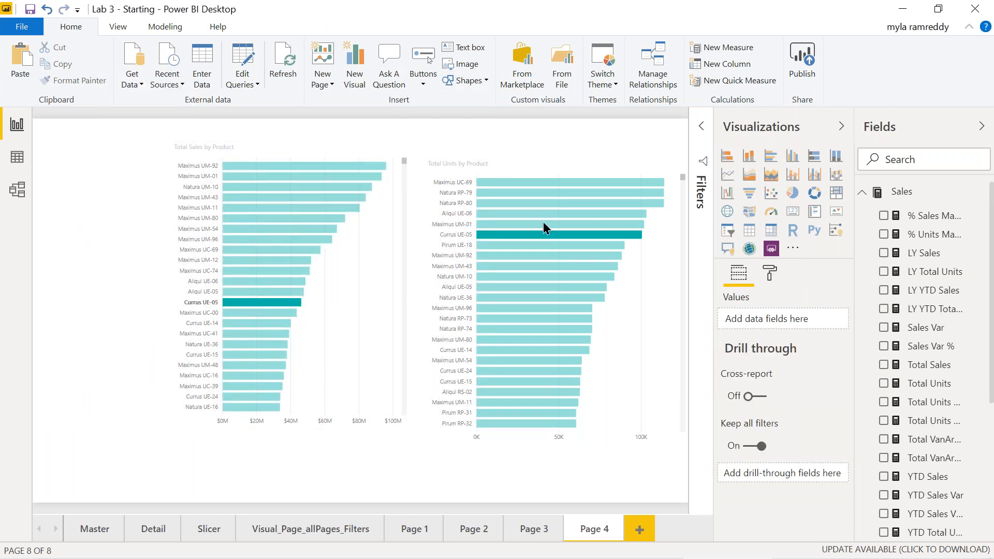
left_click(728, 232)
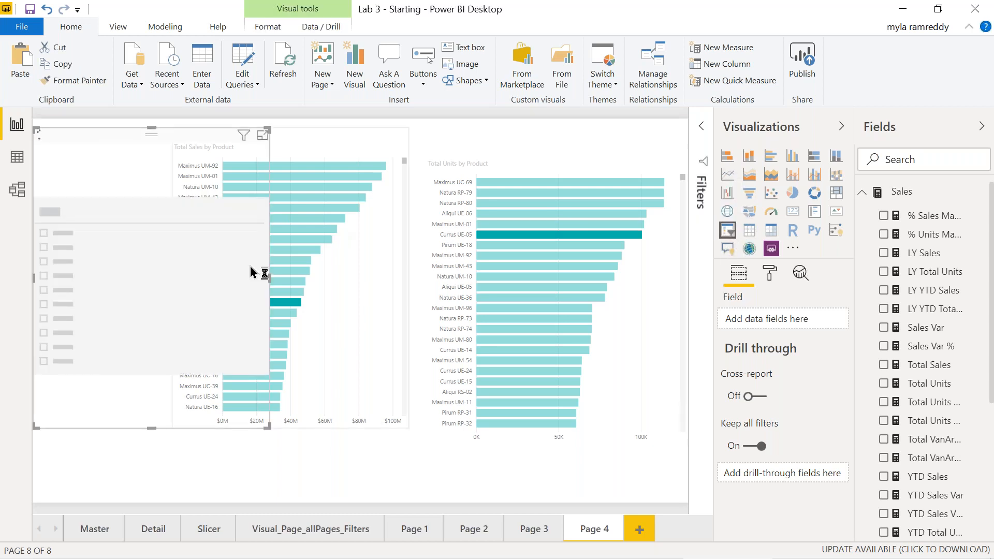
Narrow the empty slicer beside the sales chart, fill it with Year from the Date table, and show it as a list.
left_click_drag(269, 278, 138, 278)
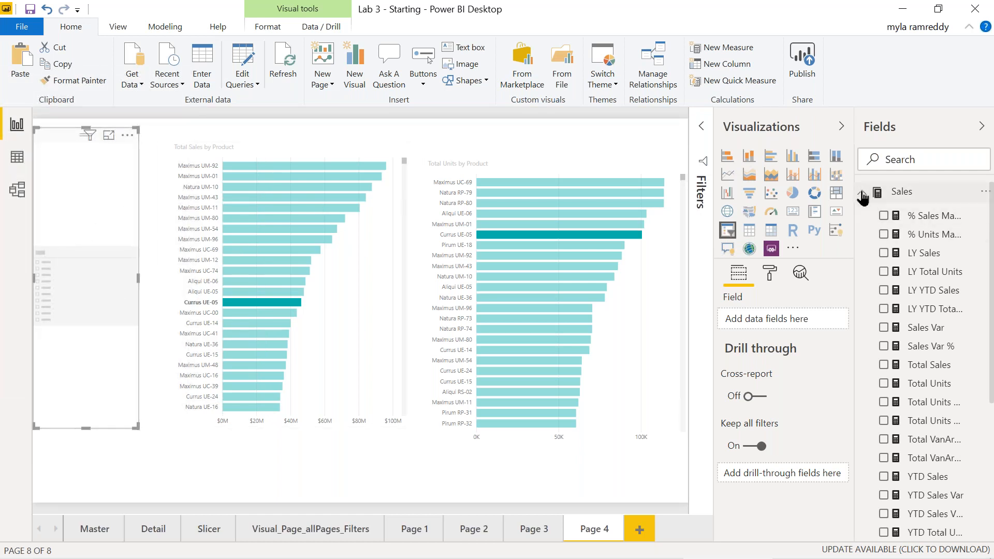
left_click(862, 196)
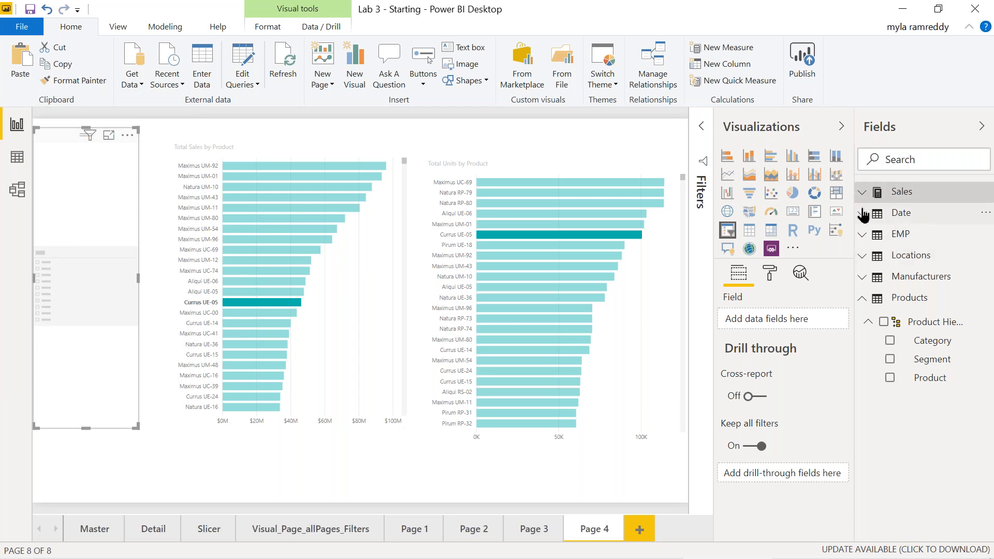
left_click(862, 216)
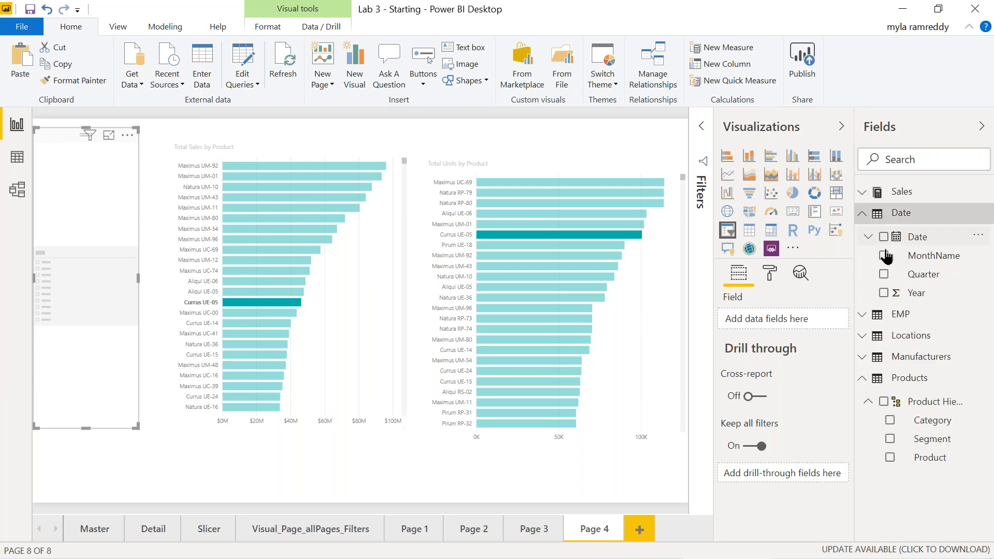
left_click(884, 294)
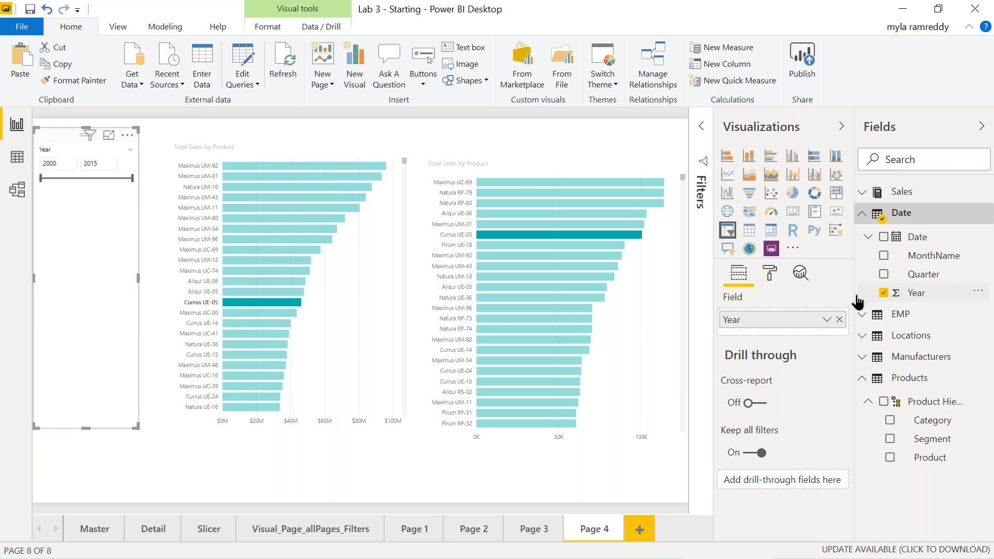
left_click(130, 151)
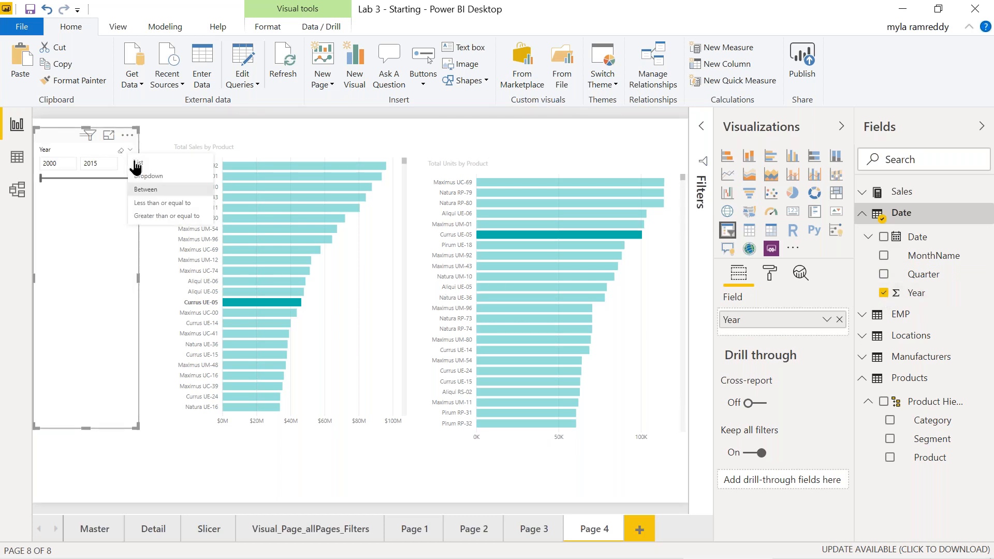
left_click(153, 170)
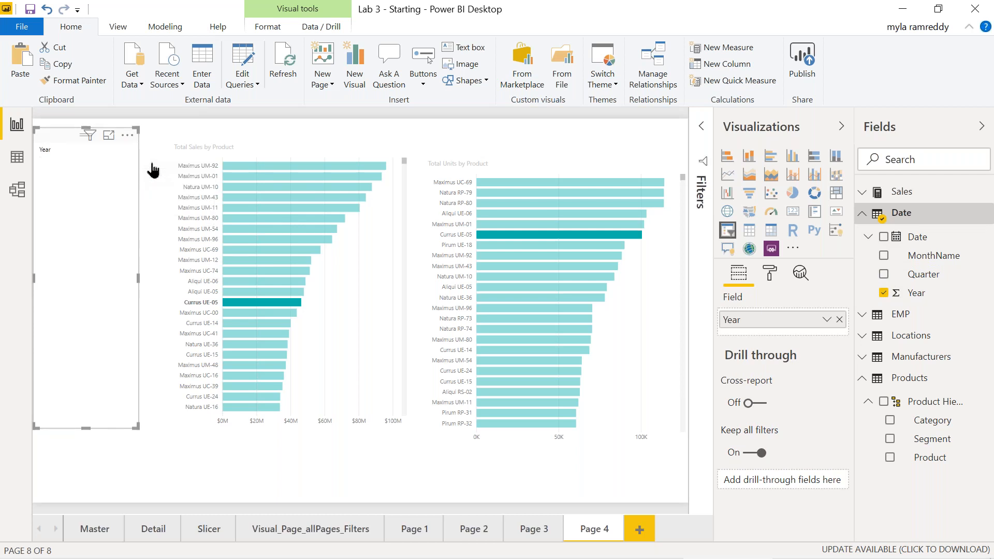
Filter both product charts with the Year slicer, choosing 2000 first and 2002 second.
left_click(43, 161)
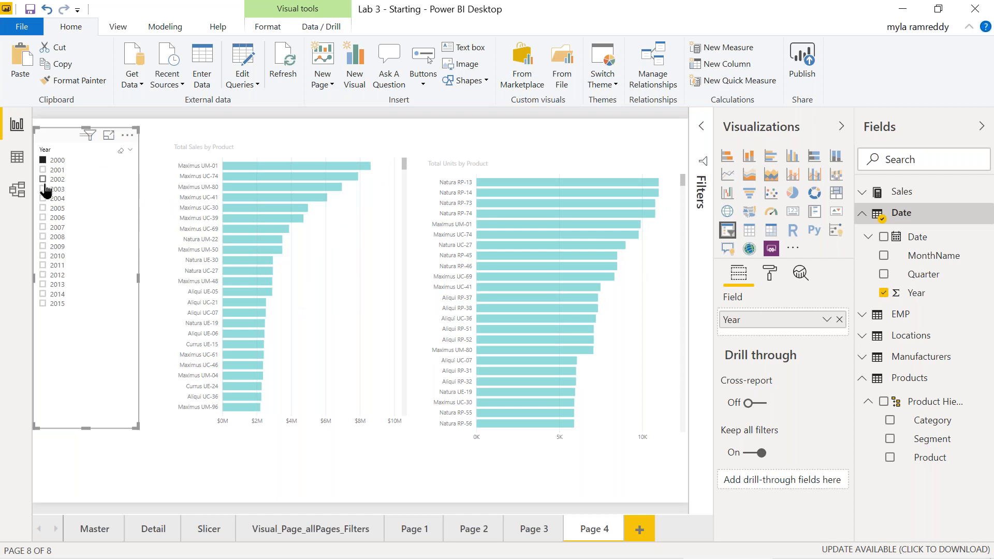
left_click(42, 180)
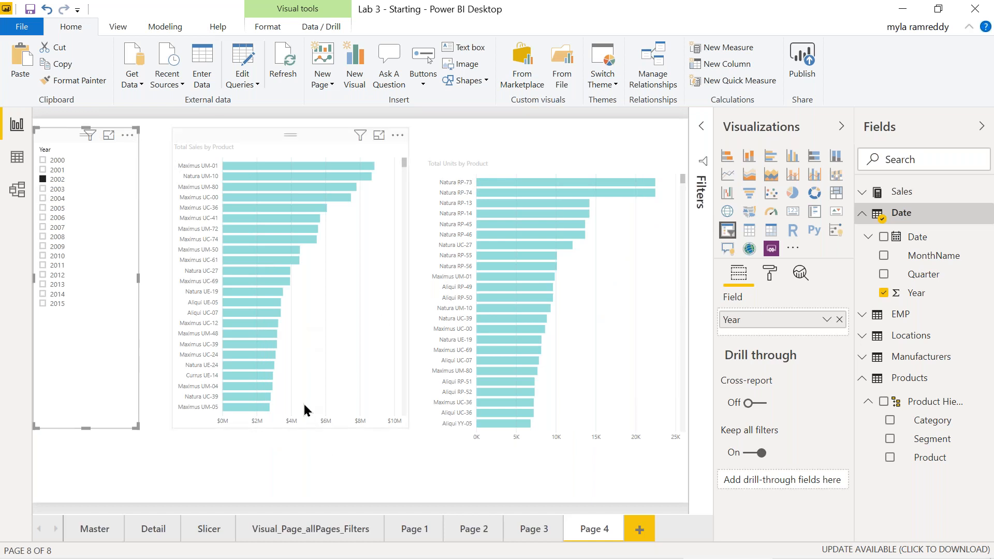
mouse_move(523, 380)
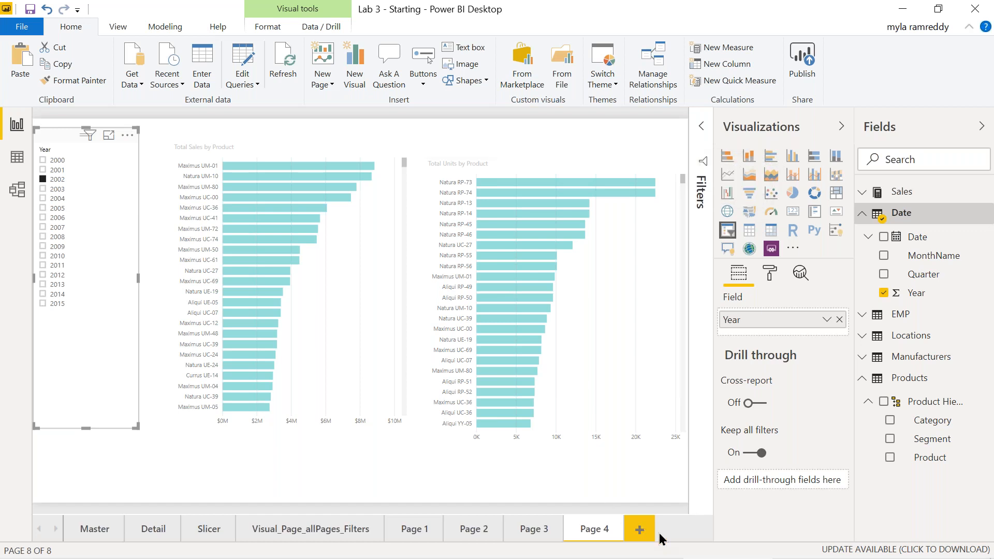
Add a new blank page to the report after Page 4.
key("super")
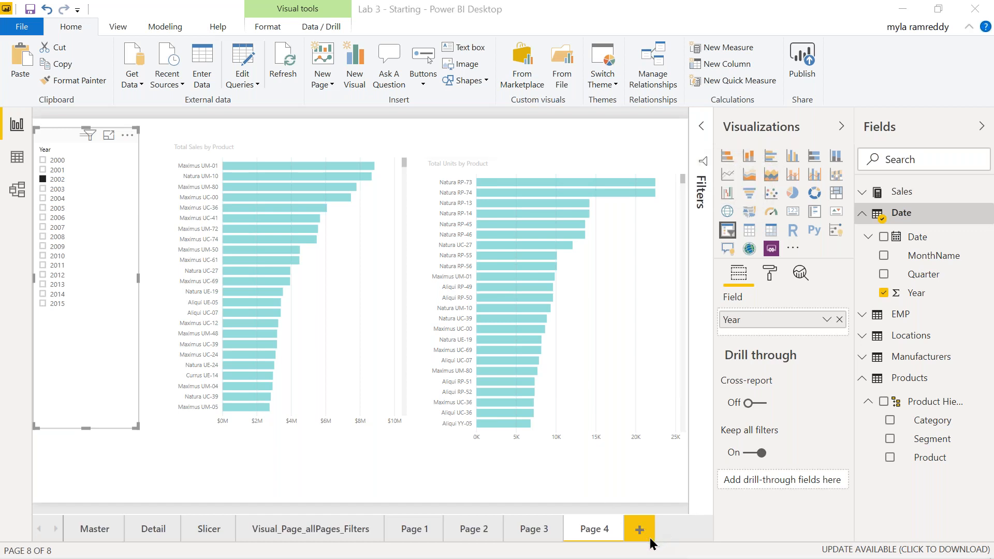
key("super")
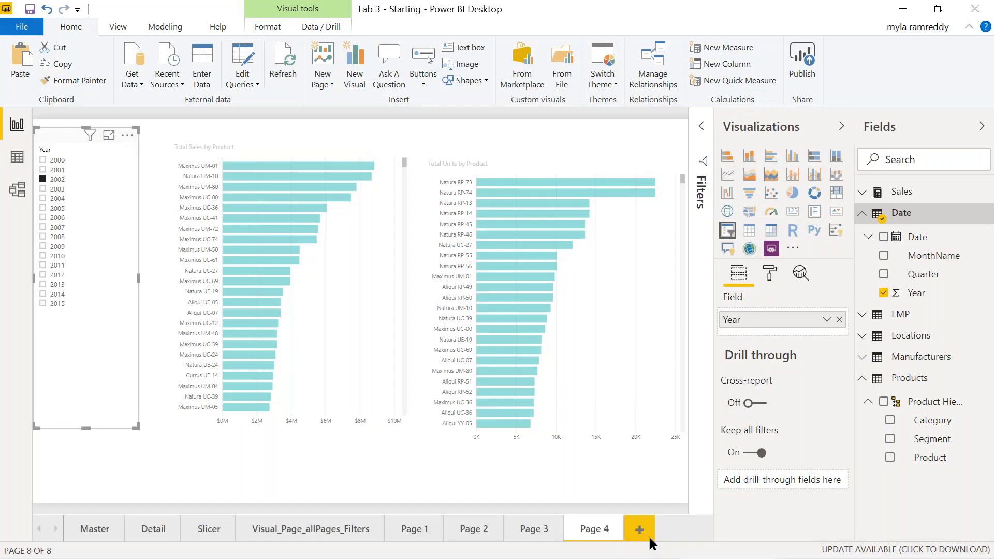
left_click(641, 529)
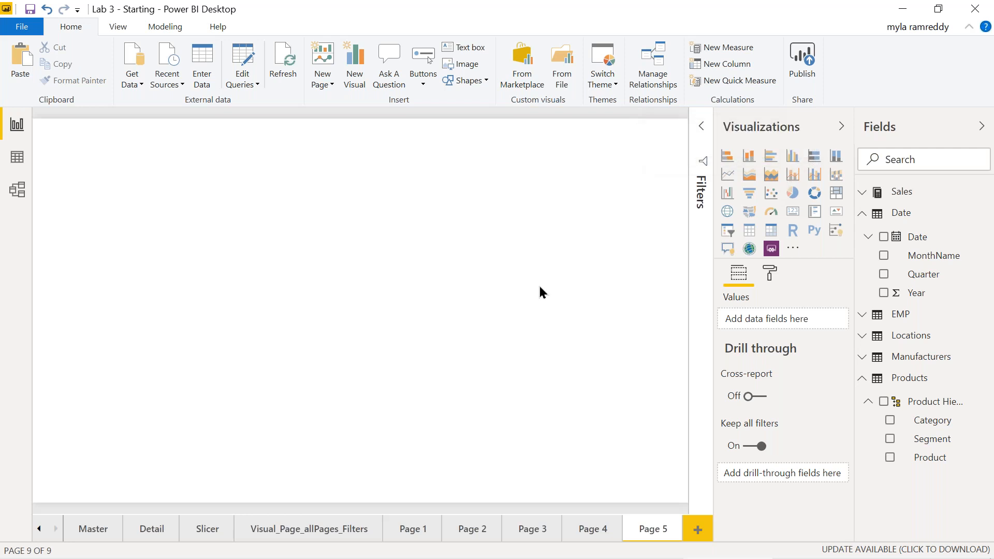
Switch to JupyterLab, open the PBI_03_02_Power_View_Hierarchy_Drill_down_drill_up notebook, and hide the file browser.
key("alt+Tab")
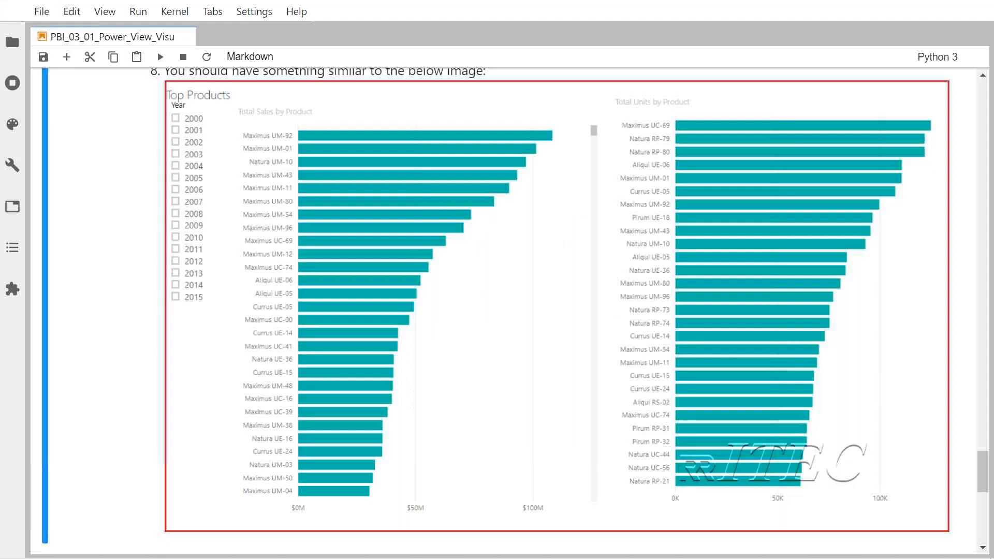
left_click(13, 43)
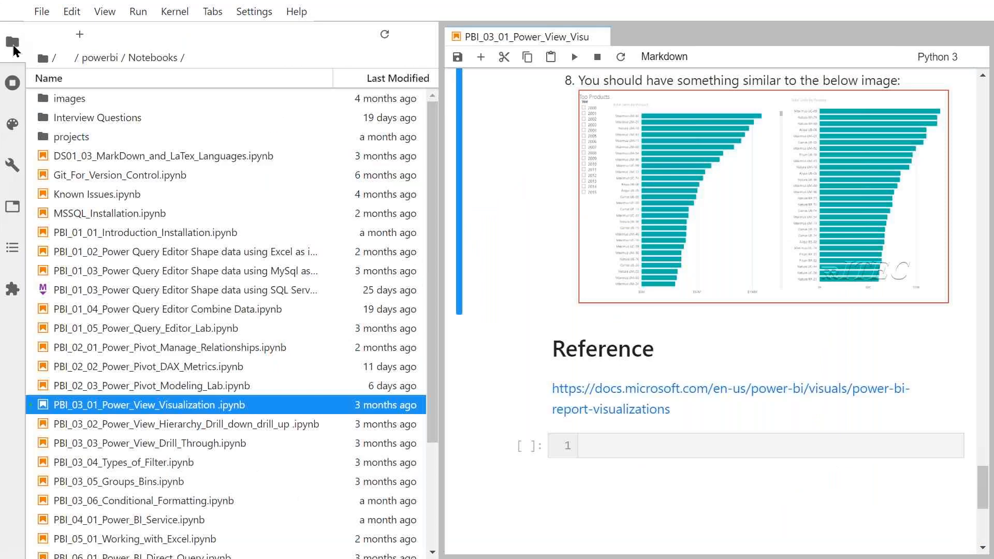
left_click(240, 426)
double_click(240, 426)
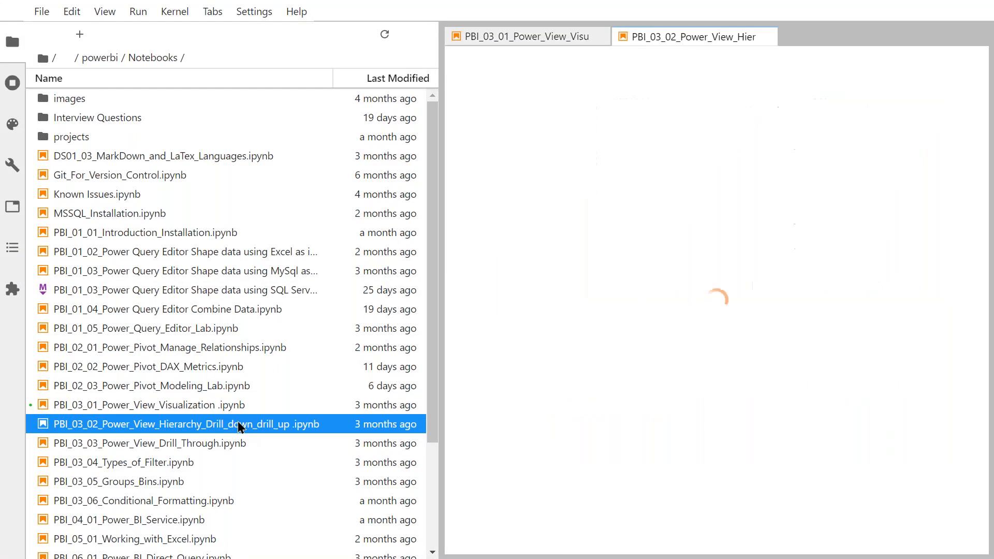
left_click(13, 43)
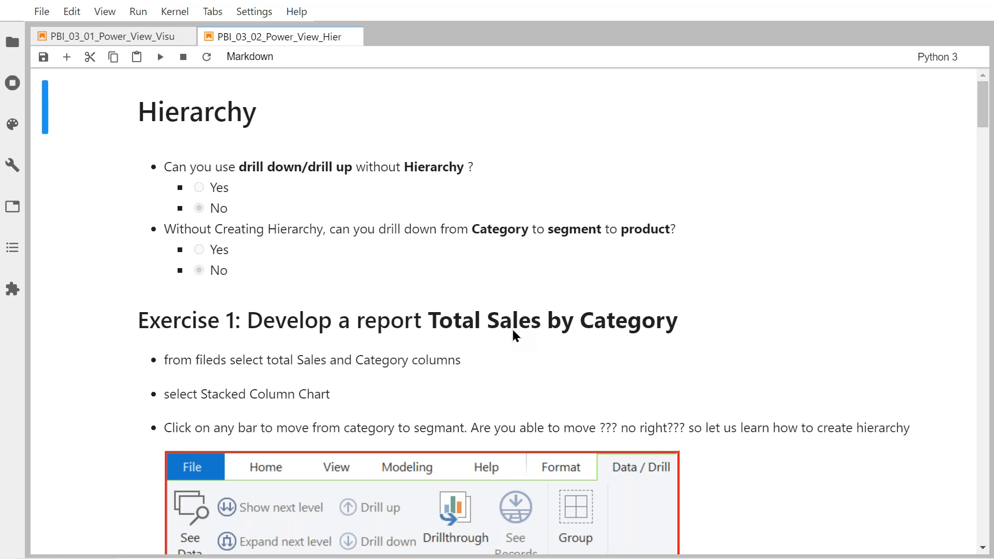
Switch back to Power BI Desktop and expand the Date field's Date Hierarchy to examine its levels beside the product hierarchy.
key("alt+Tab")
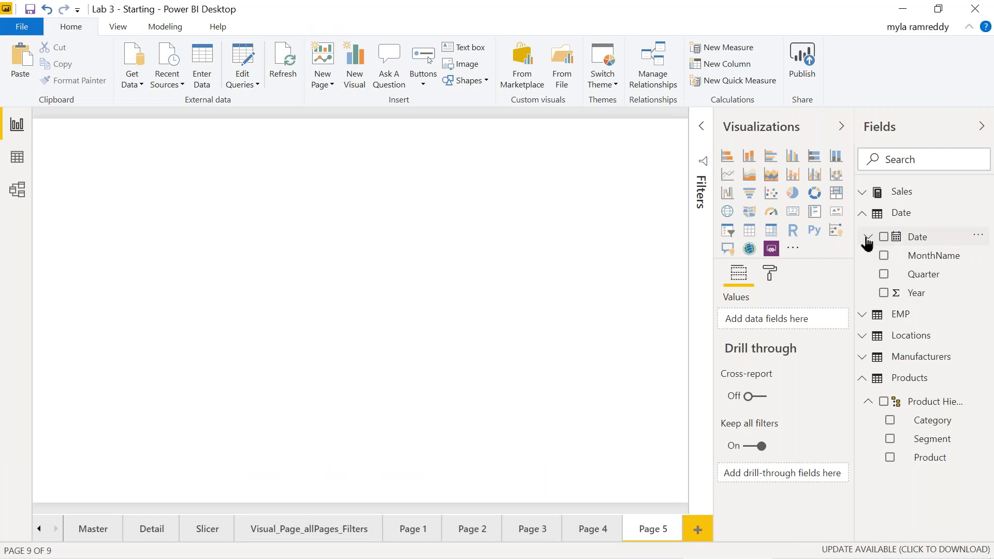
left_click(868, 238)
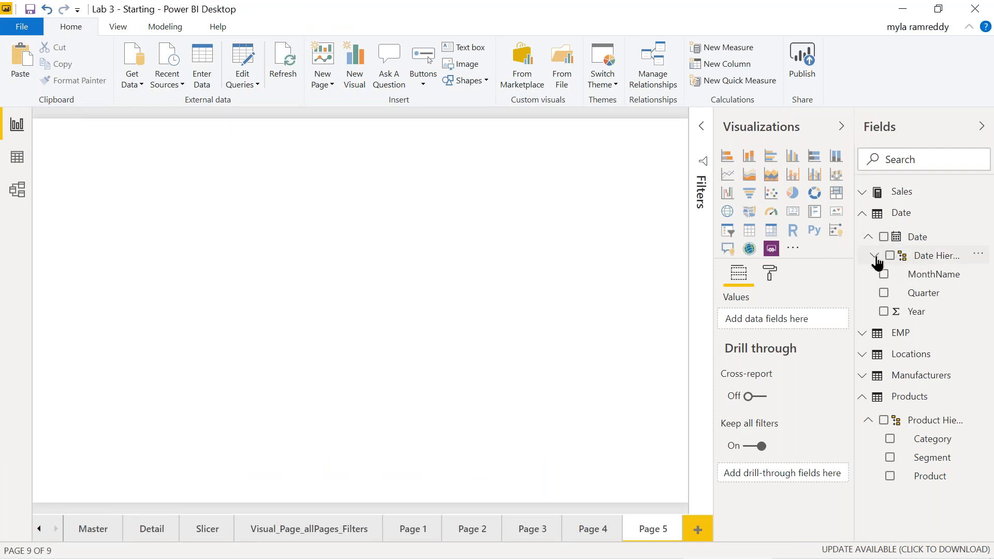
left_click(875, 257)
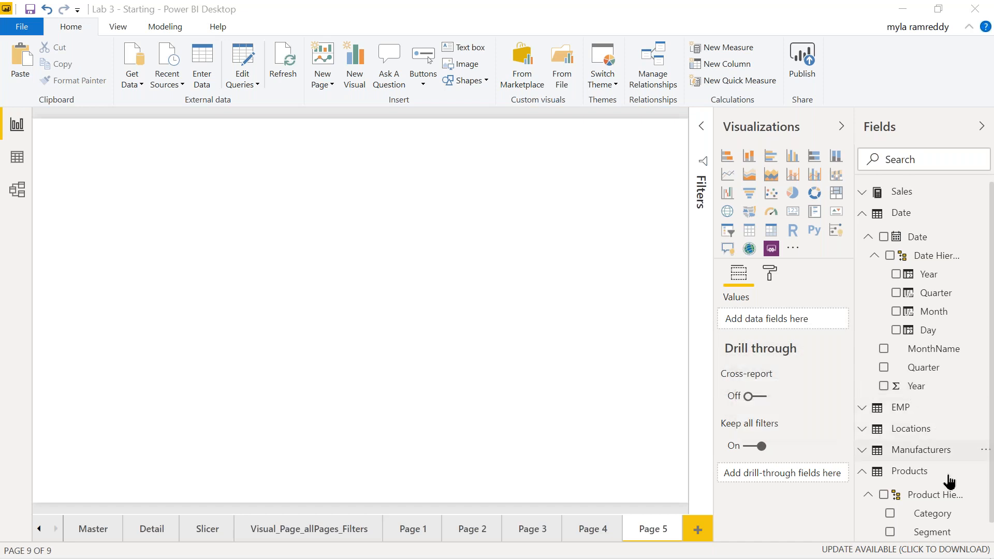
scroll(947, 479, "down", 1)
scroll(948, 489, "down", 1)
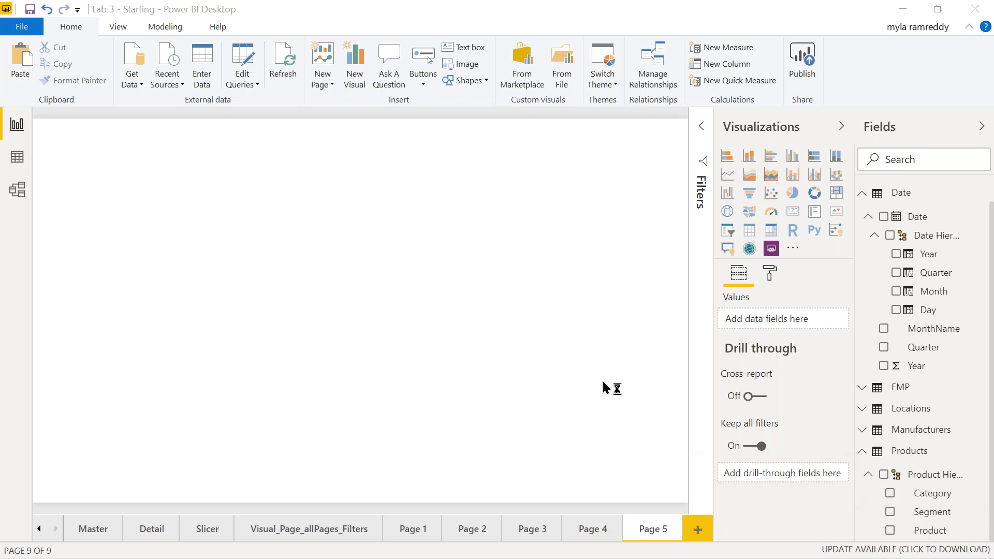
Collapse the Date and Products tables, build a table visual of JOB and SAL from EMP, and select its ANALYST row.
left_click(862, 196)
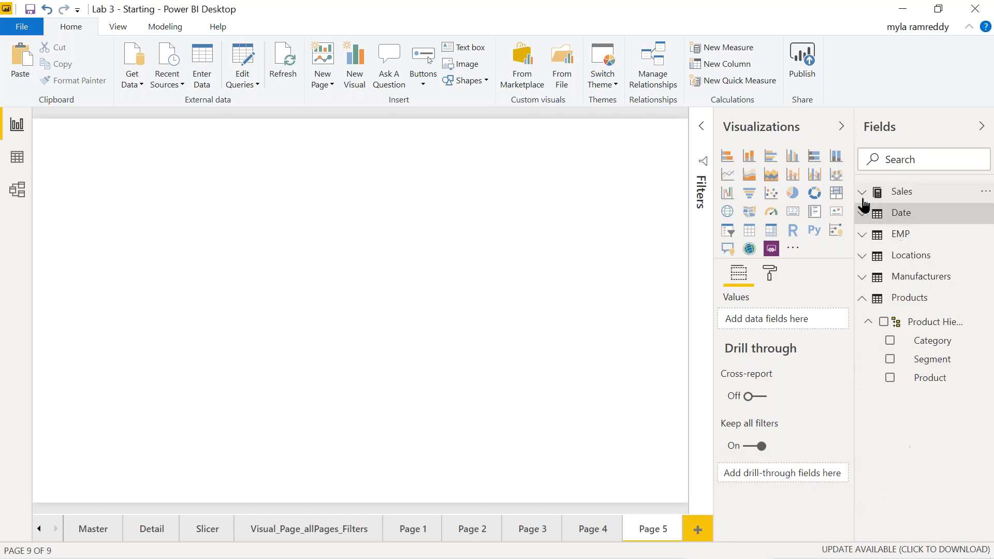
left_click(863, 301)
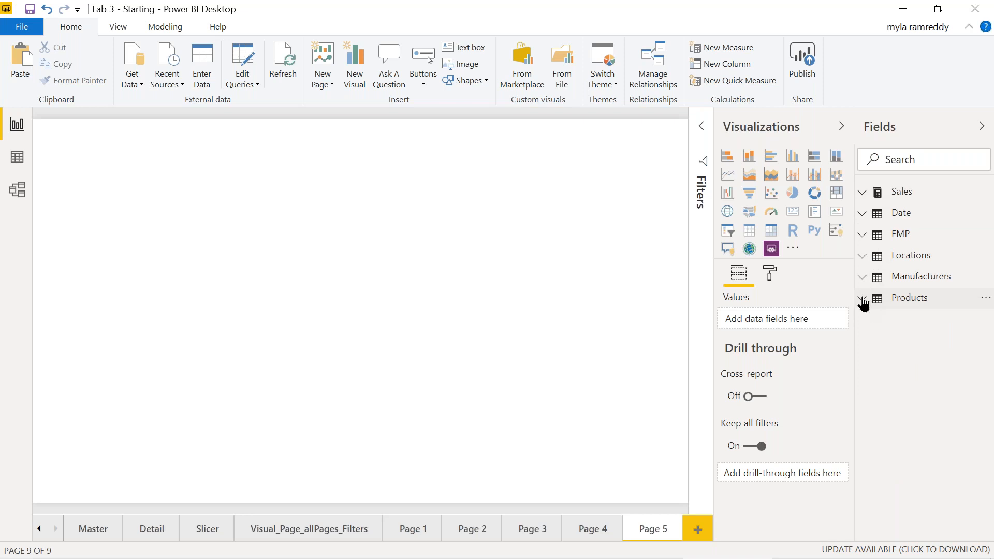
left_click(862, 237)
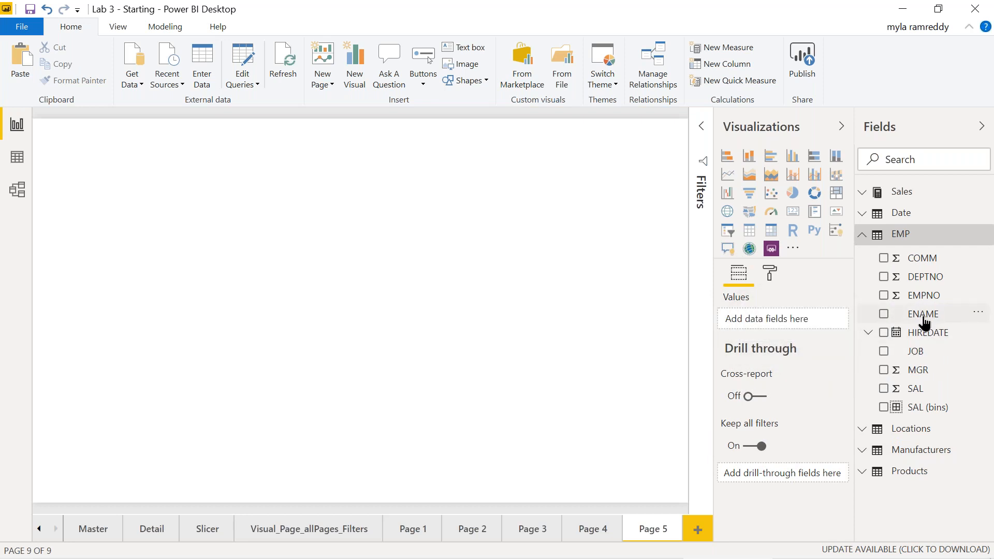
left_click(884, 352)
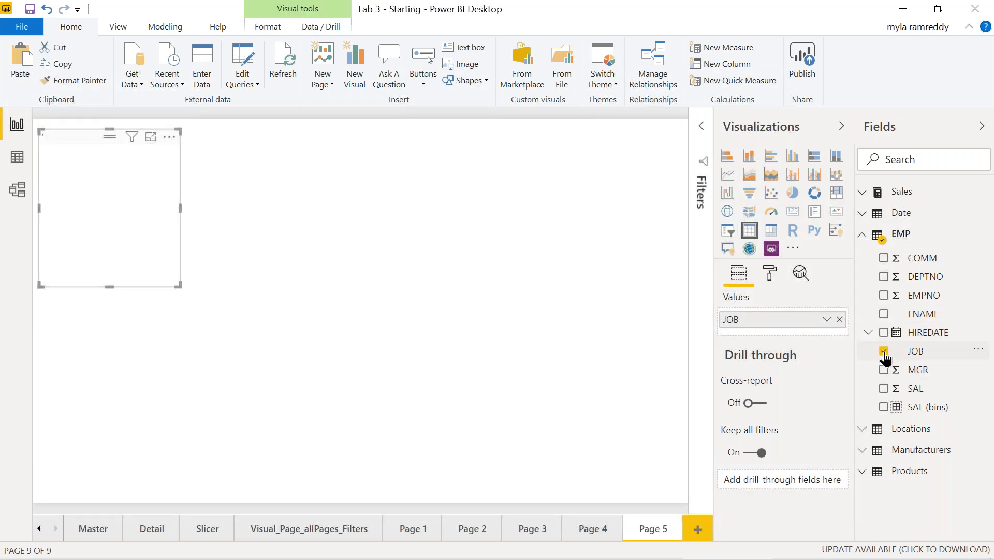
left_click(884, 389)
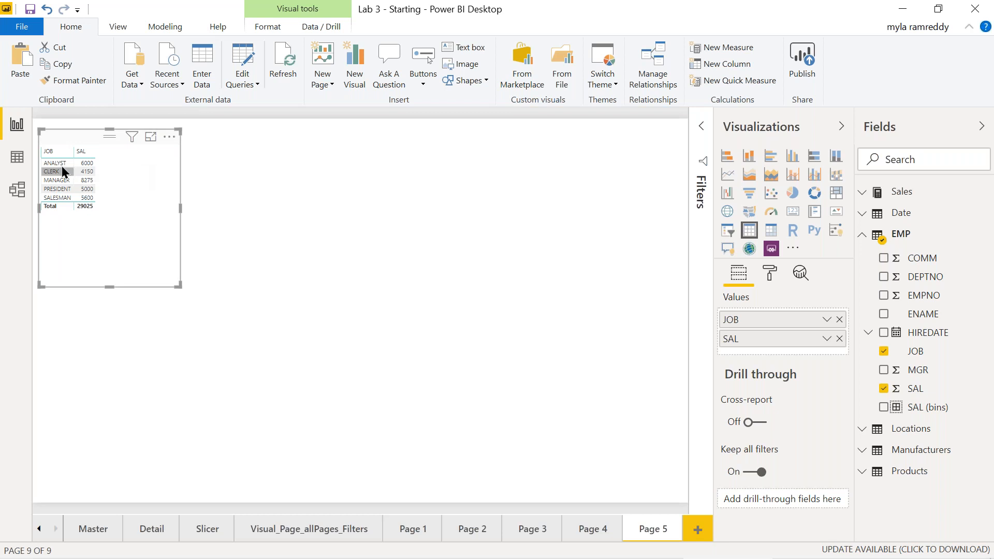
left_click(60, 165)
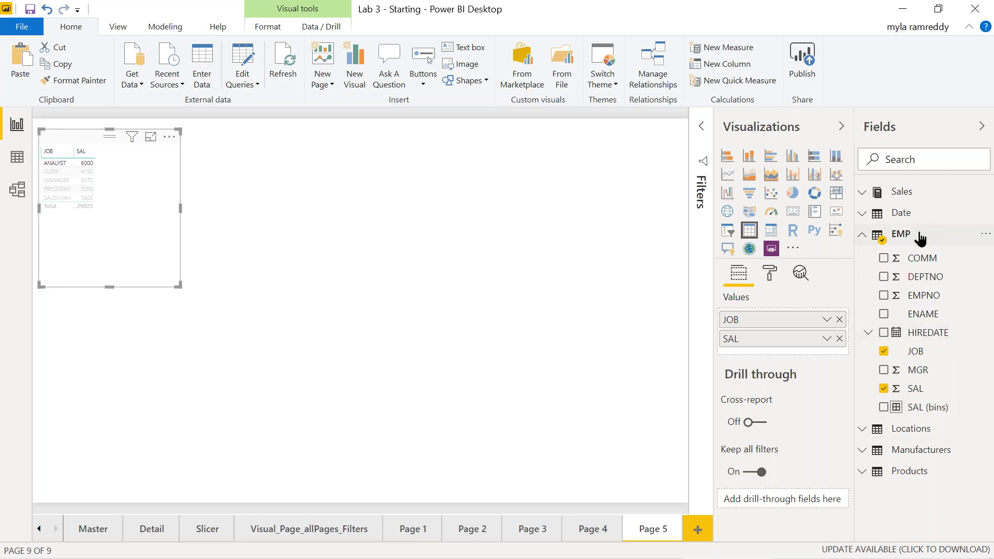
Create a new hierarchy from the EMP table's JOB field and rename it job_enmae.
right_click(917, 359)
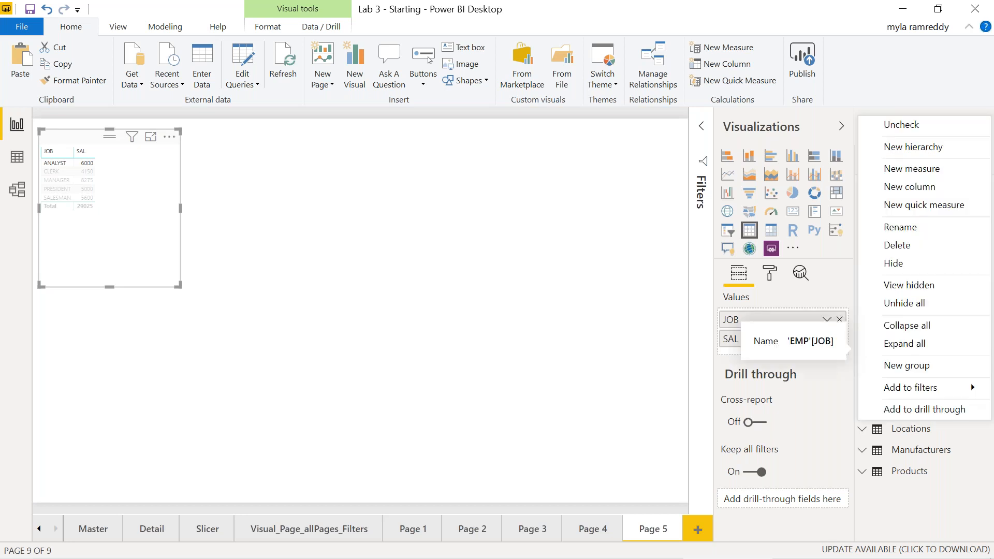
left_click(938, 150)
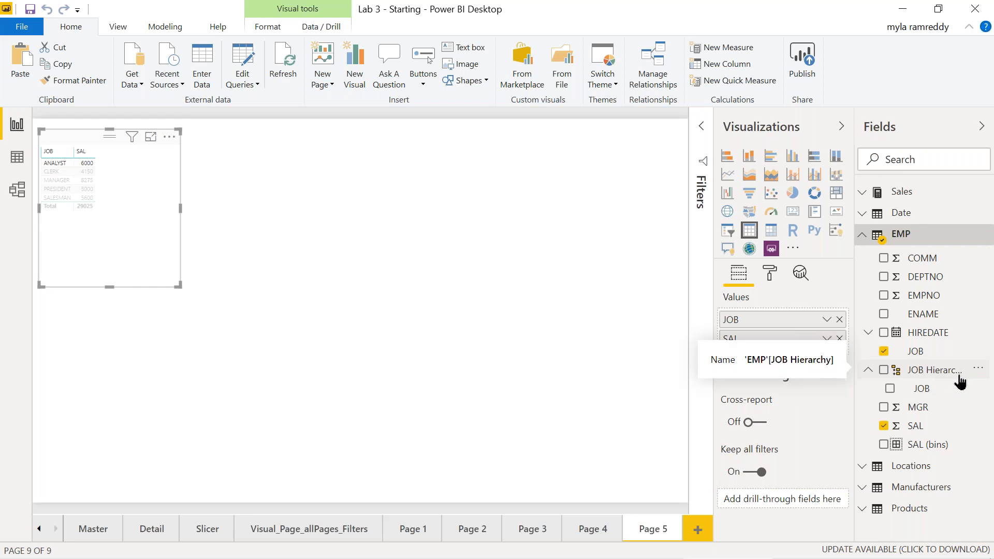
left_click(978, 371)
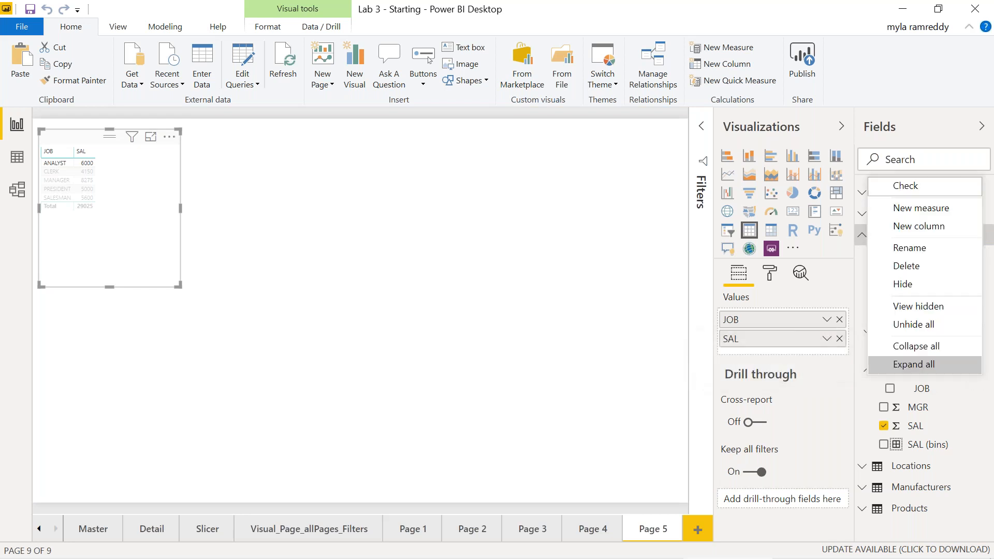
left_click(915, 256)
type("jo")
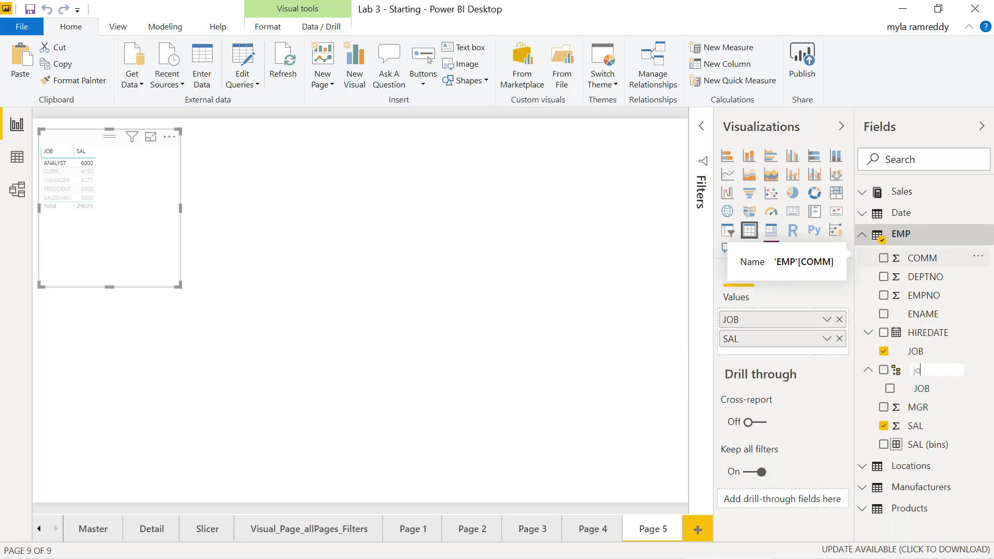
type("b_enmae")
key("Return")
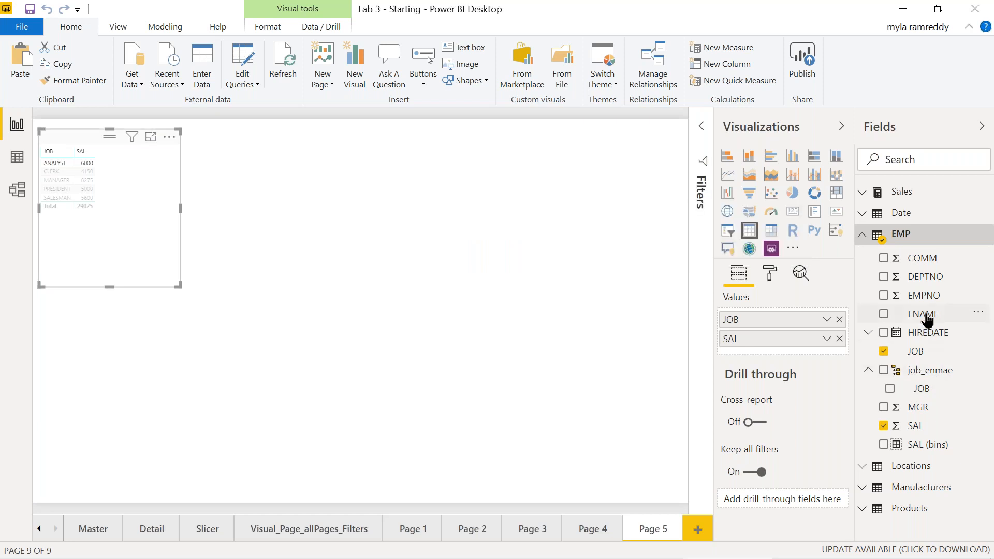
Add ENAME to the job_enmae hierarchy and place it above the JOB level.
left_click_drag(927, 320, 935, 382)
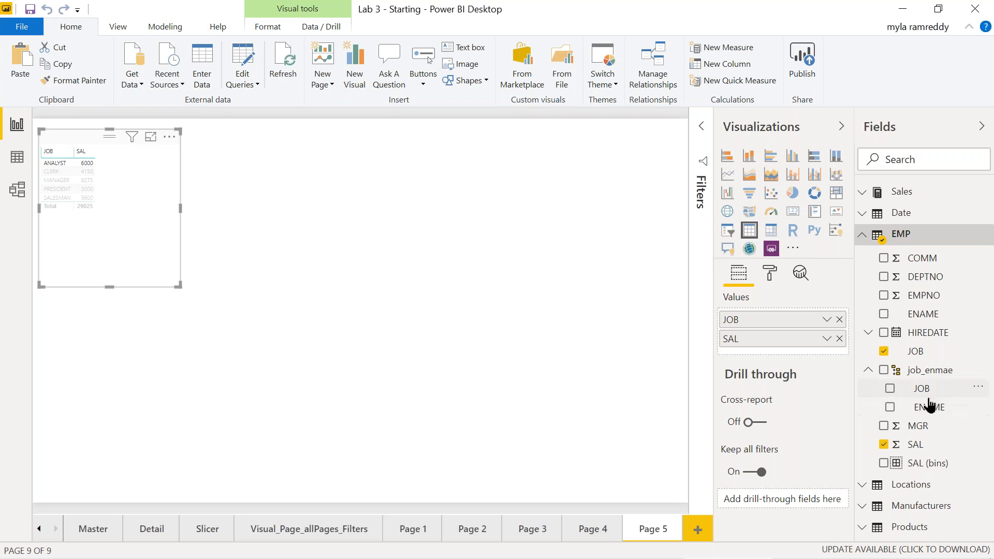
left_click_drag(929, 413, 930, 383)
Move the JOB level above ENAME in the job_enmae hierarchy.
right_click(927, 389)
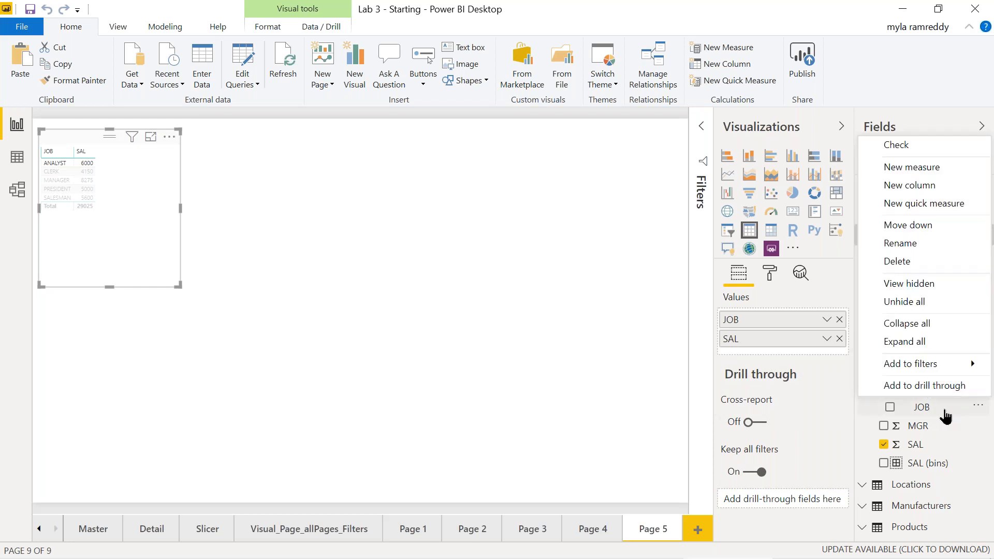
left_click(946, 417)
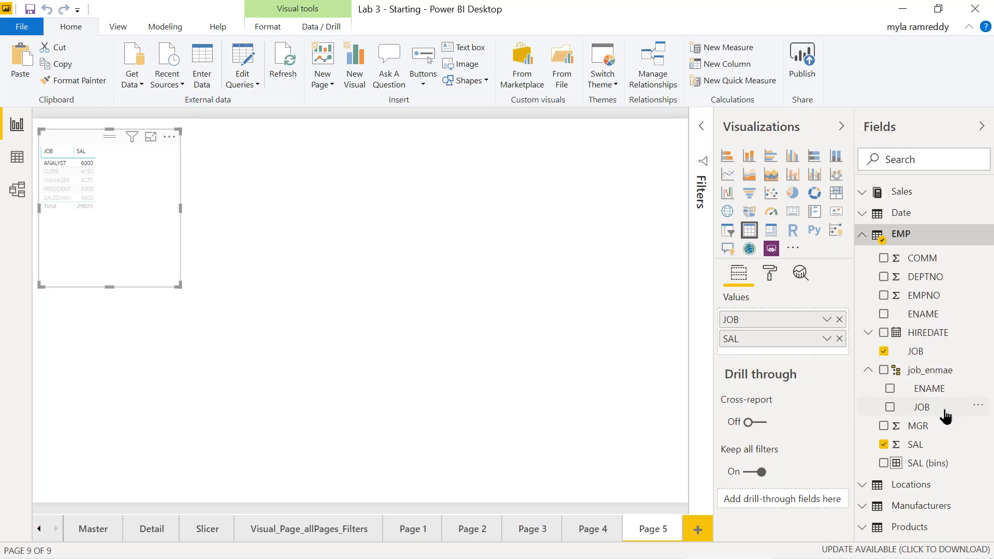
left_click(978, 408)
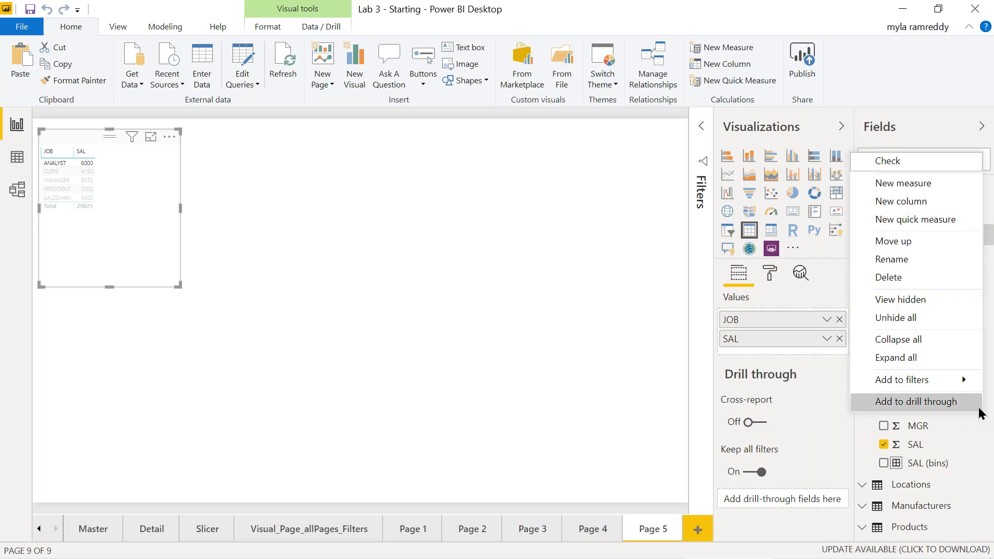
left_click(906, 244)
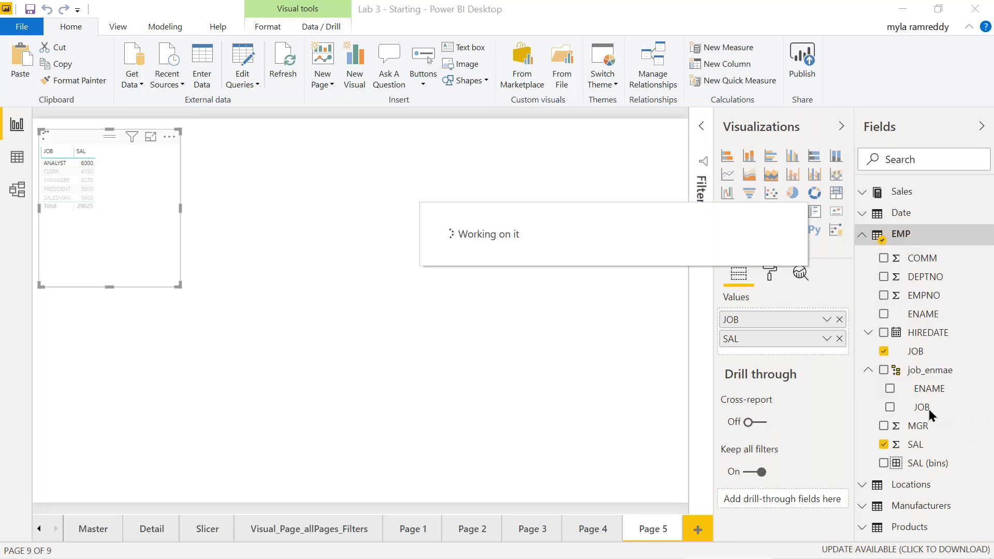
Remove the JOB and SAL fields from the table visual on Page 5.
left_click(839, 320)
left_click(840, 320)
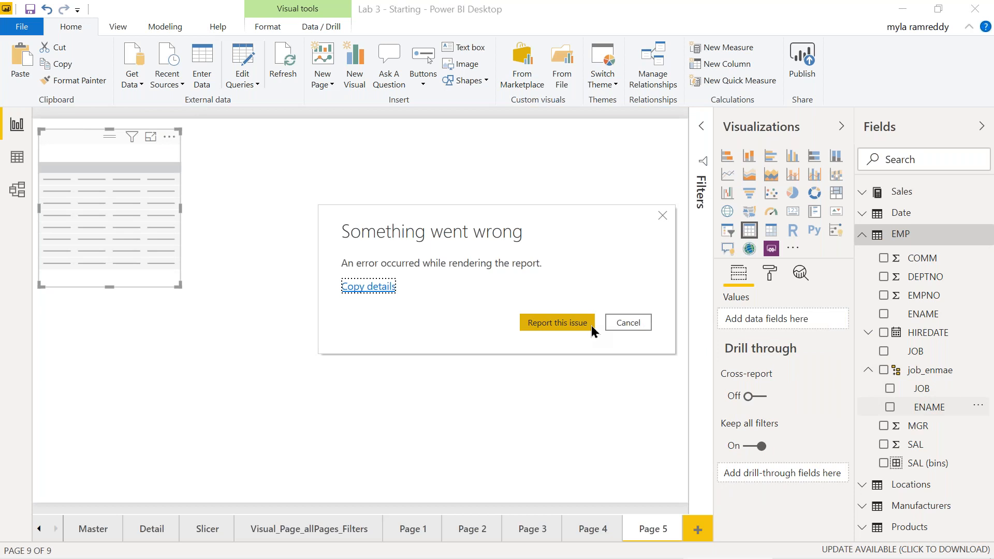
left_click(624, 322)
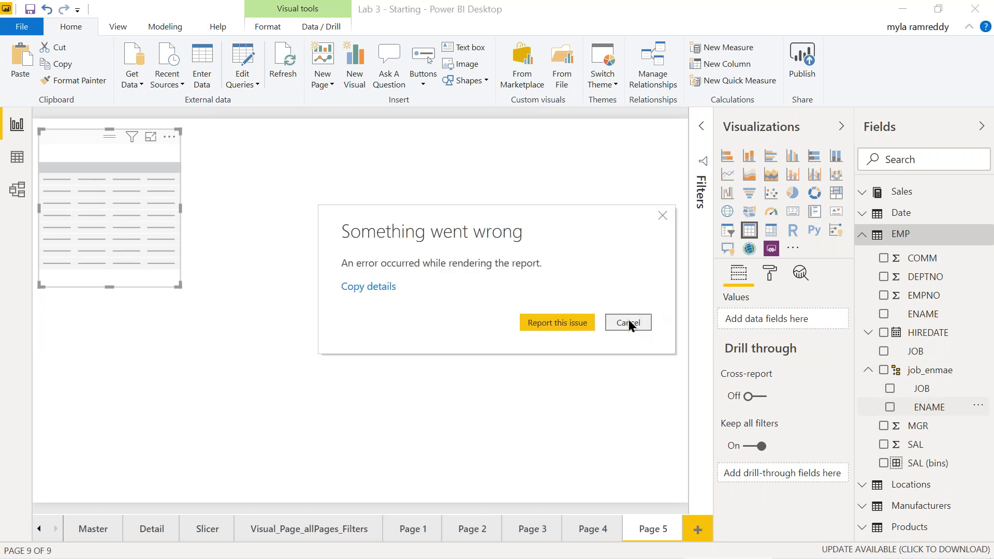
left_click(632, 322)
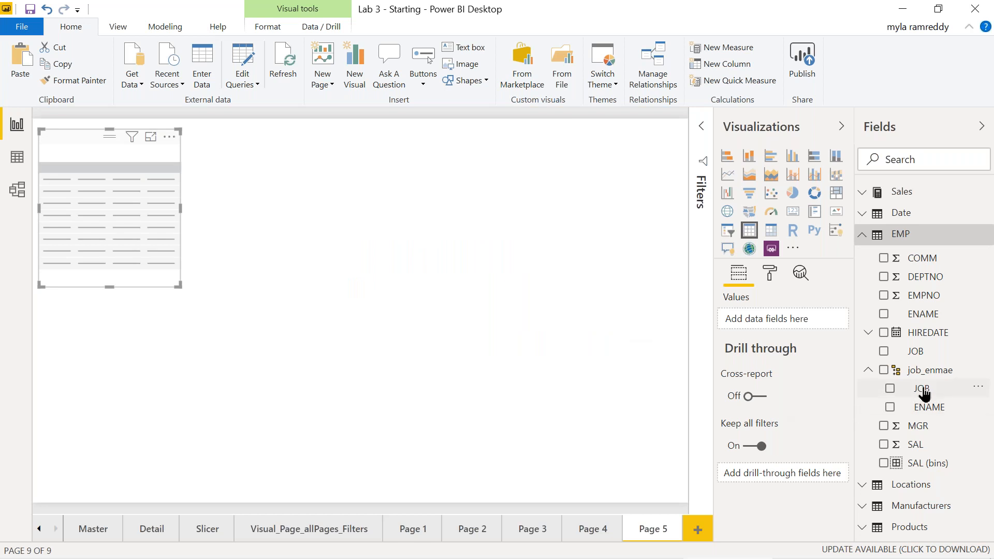
left_click(891, 389)
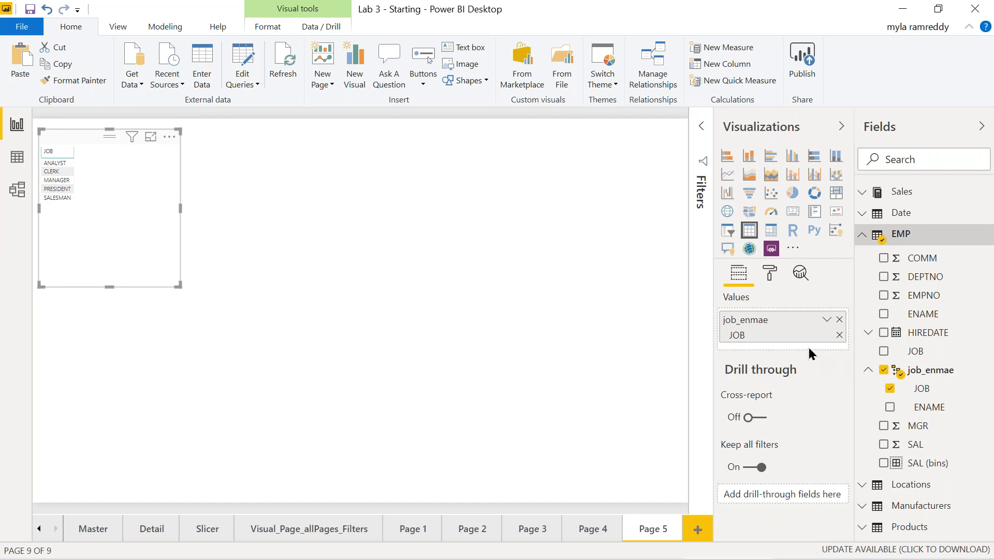
left_click(840, 320)
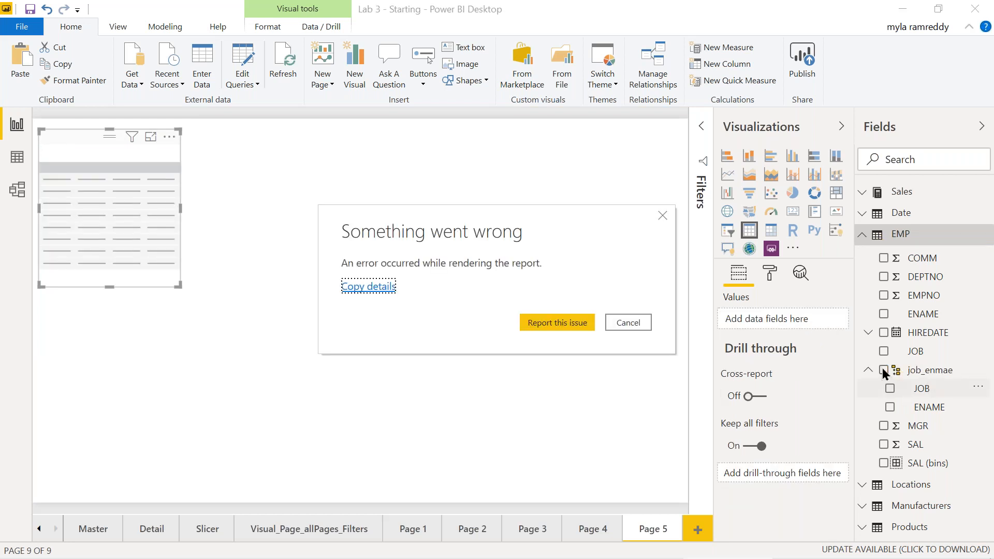
left_click(641, 325)
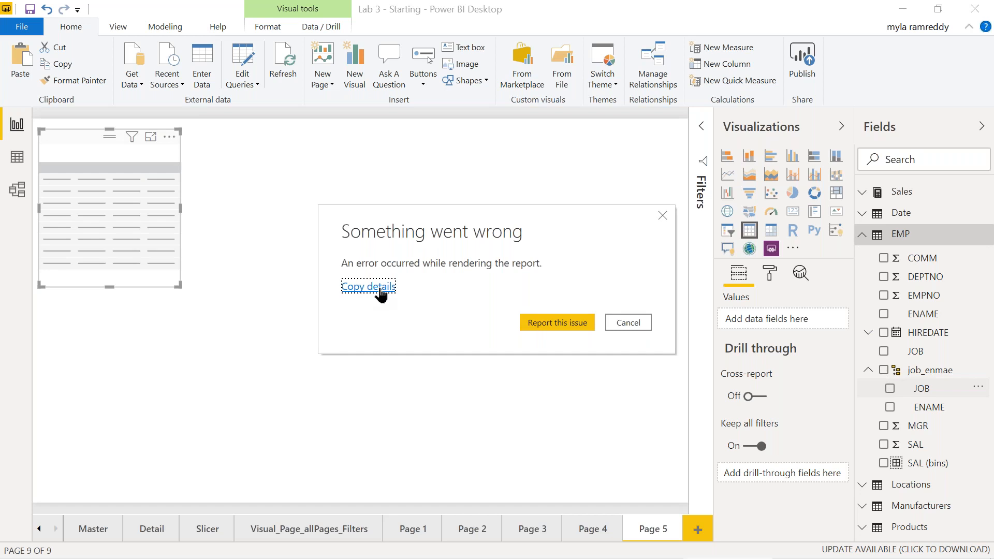
left_click(615, 325)
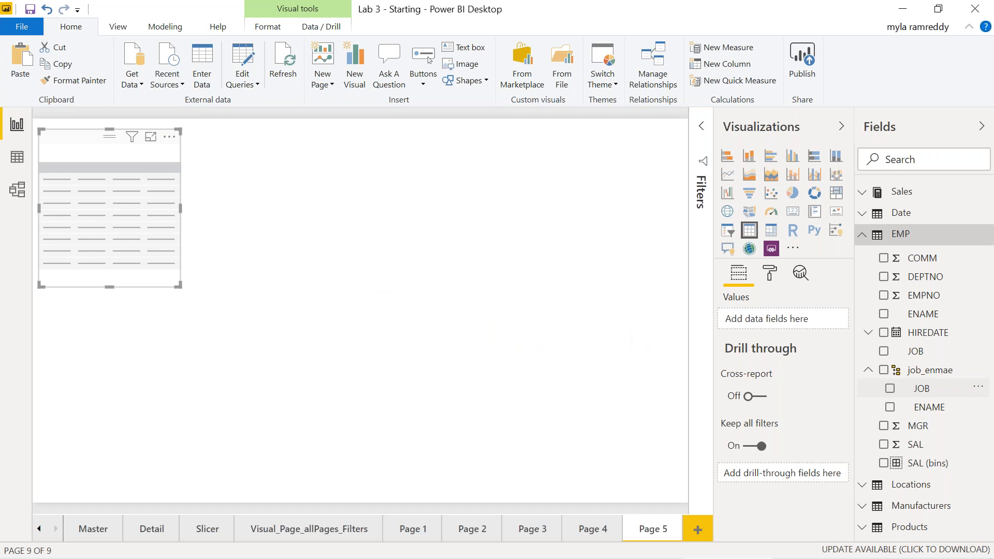
Add the job_enmae hierarchy and SAL to the empty table visual, keeping only the hierarchy's JOB level.
left_click(884, 371)
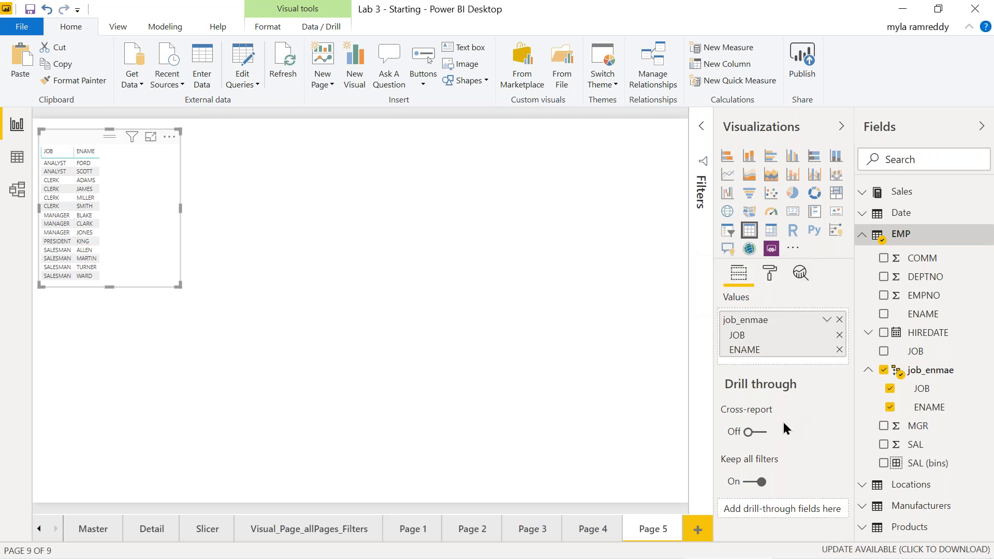
left_click(884, 445)
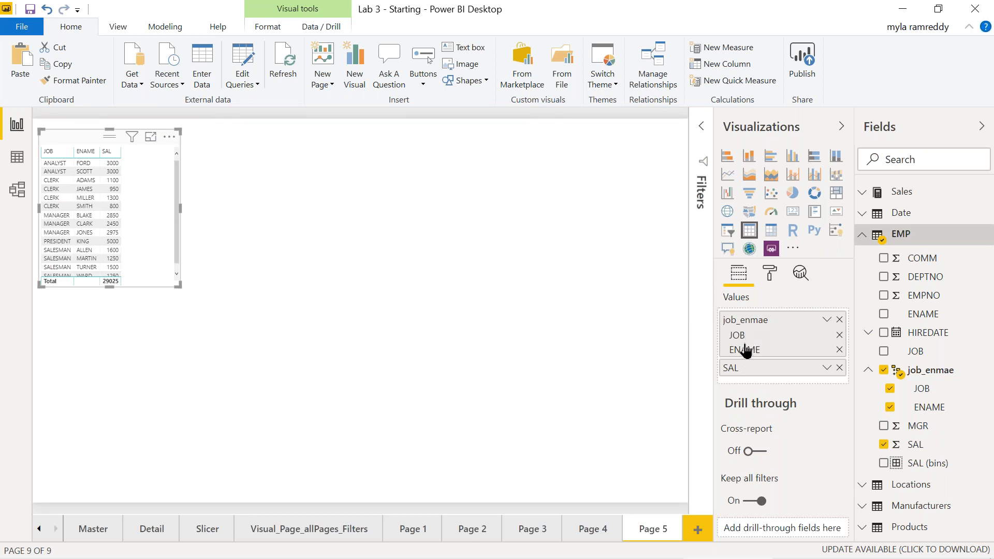
left_click(840, 350)
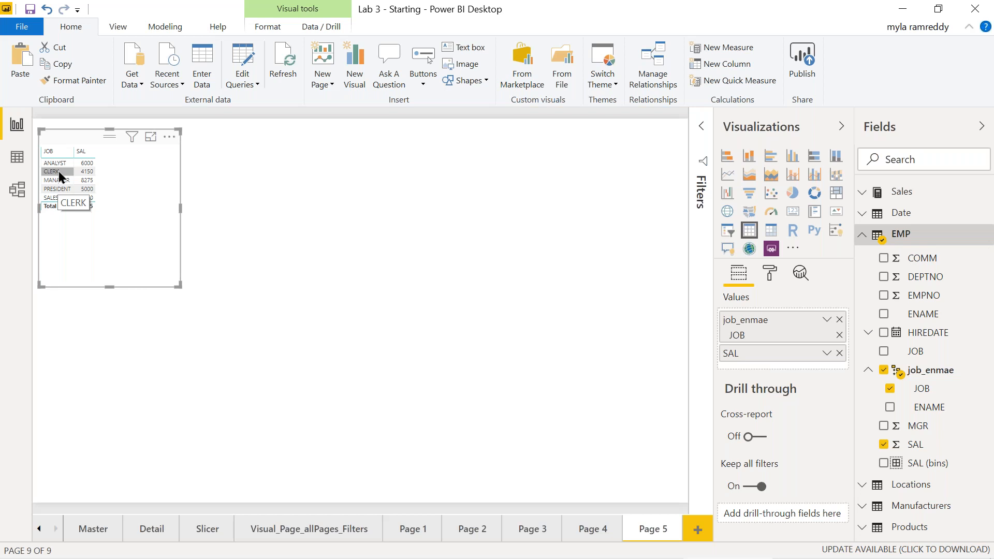
Expand the Products table to examine the Category, Segment and Product levels of its hierarchy.
left_click(879, 522)
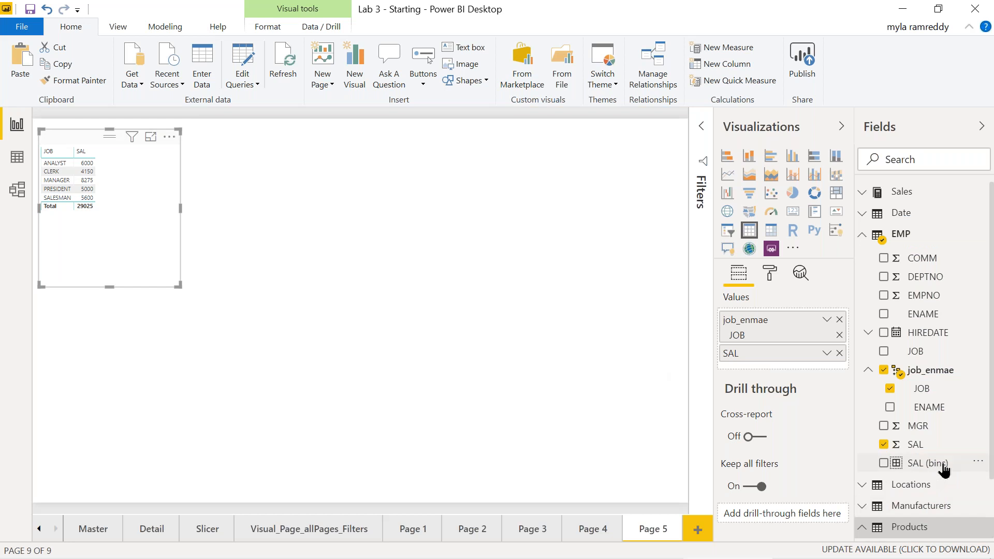
scroll(946, 470, "down", 1)
scroll(946, 470, "down", 3)
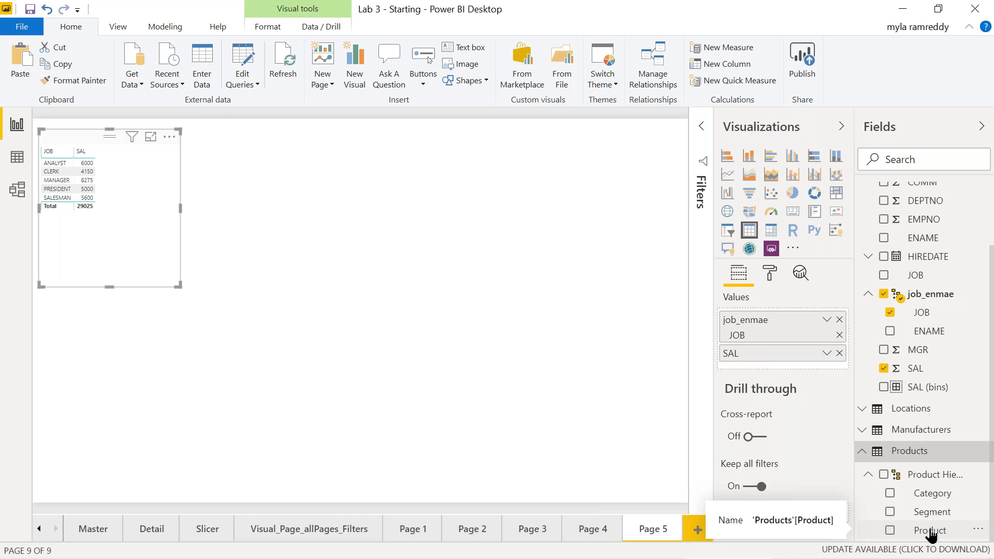
Switch to the JupyterLab notebook, highlight the two questions about drilling down without a hierarchy, and return to Power BI Desktop.
key("alt+Tab")
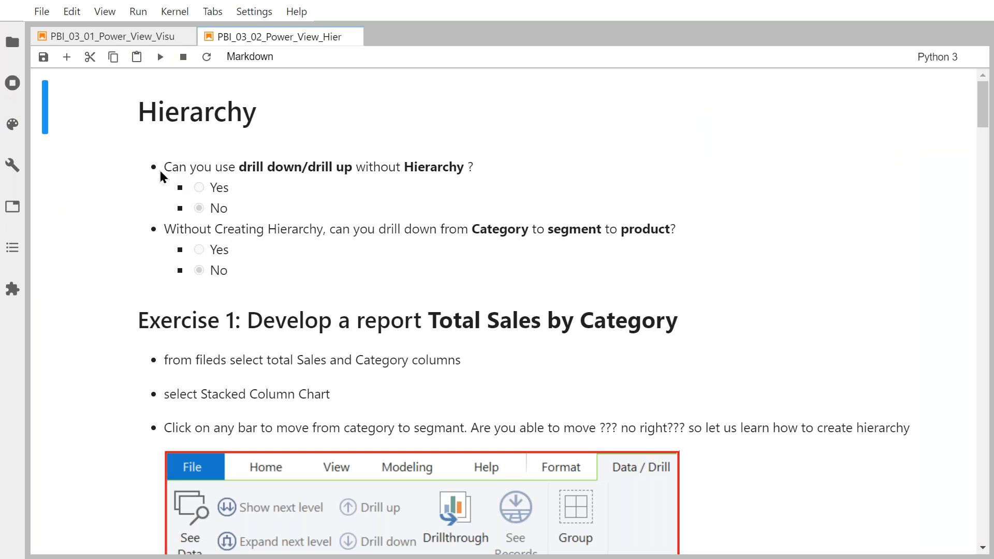
left_click_drag(164, 168, 506, 179)
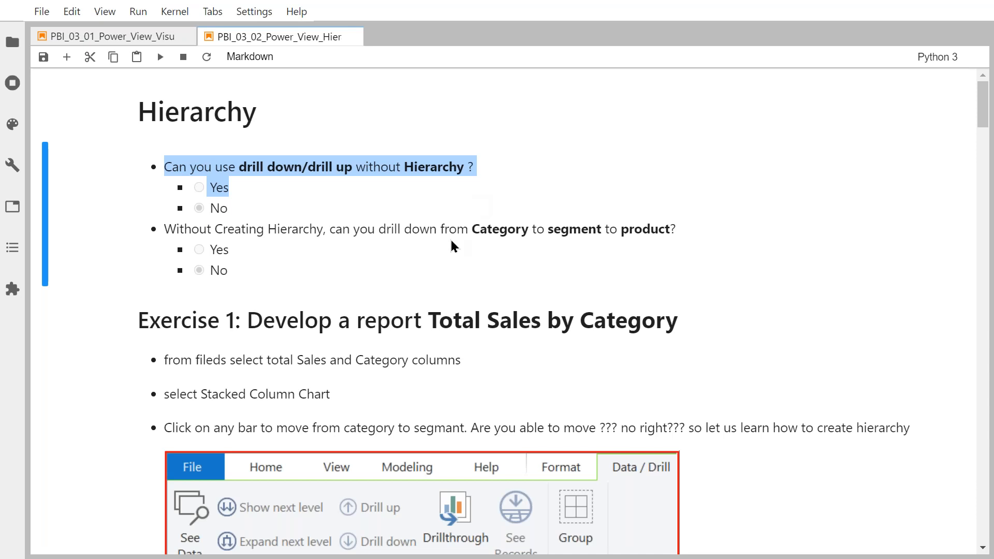
left_click_drag(160, 229, 477, 255)
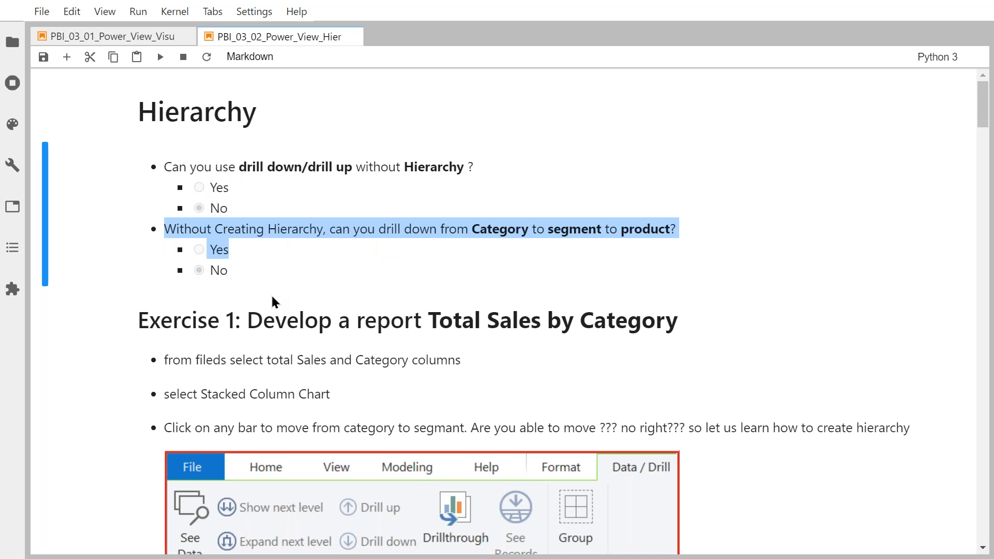
key("alt+Tab")
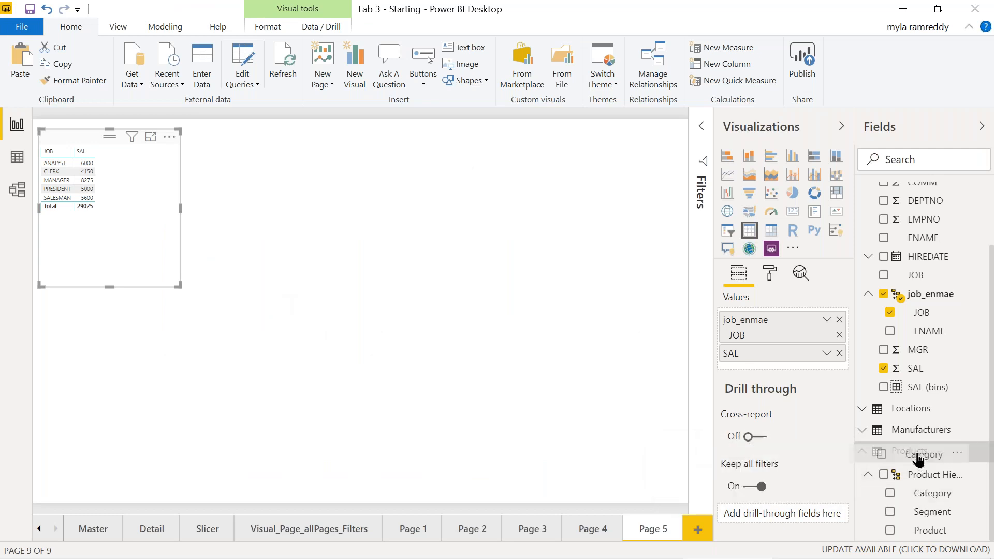
Try to move levels of the product hierarchy out onto the Products table.
scroll(920, 461, "up", 1)
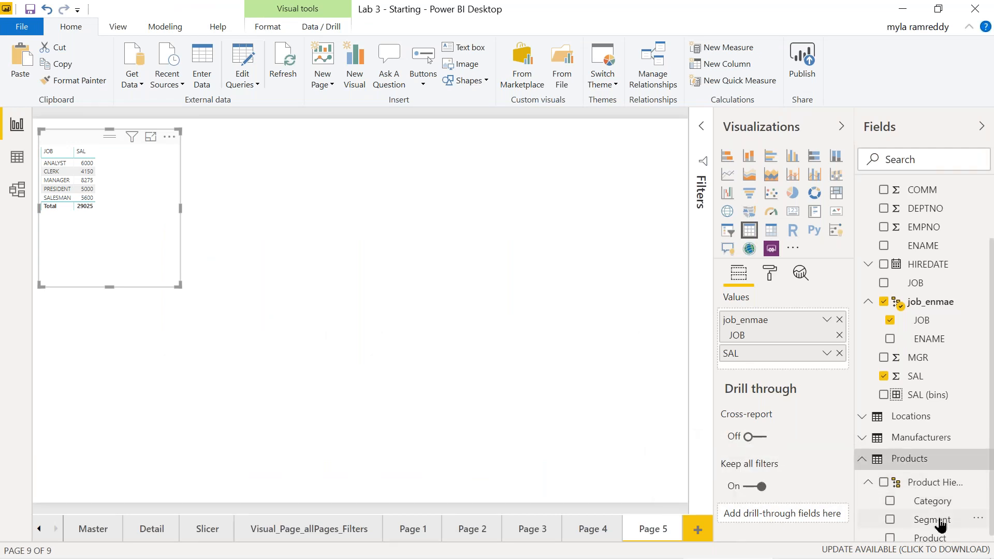
left_click(924, 469)
left_click_drag(932, 508, 922, 466)
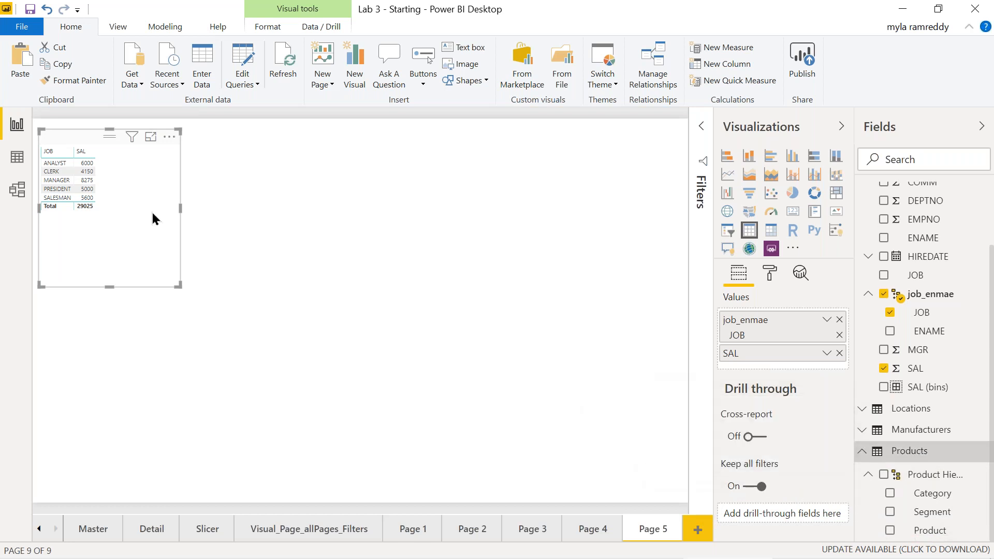
Open Lab 2 - Starting.pbix from the Lab2 folder inside Labdata.
left_click(24, 27)
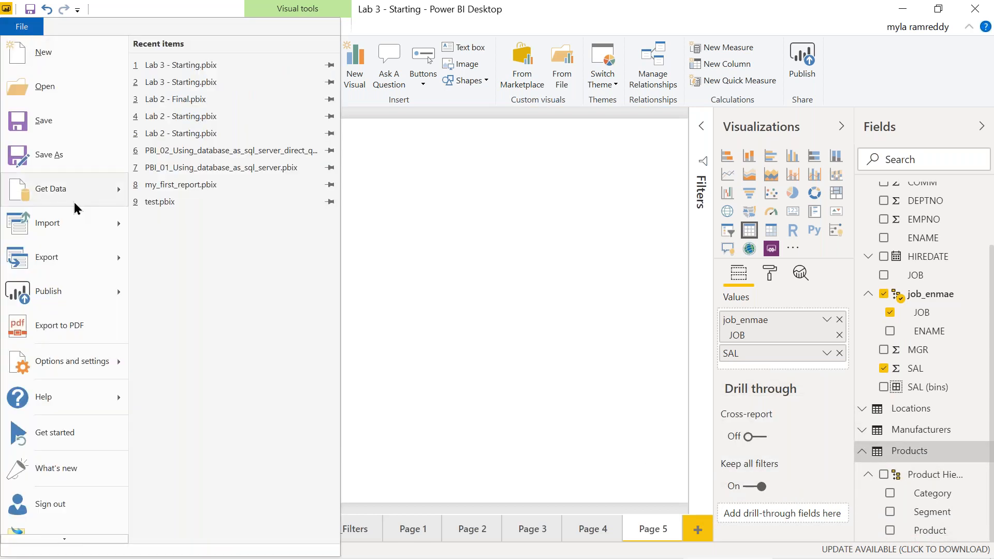
left_click(59, 94)
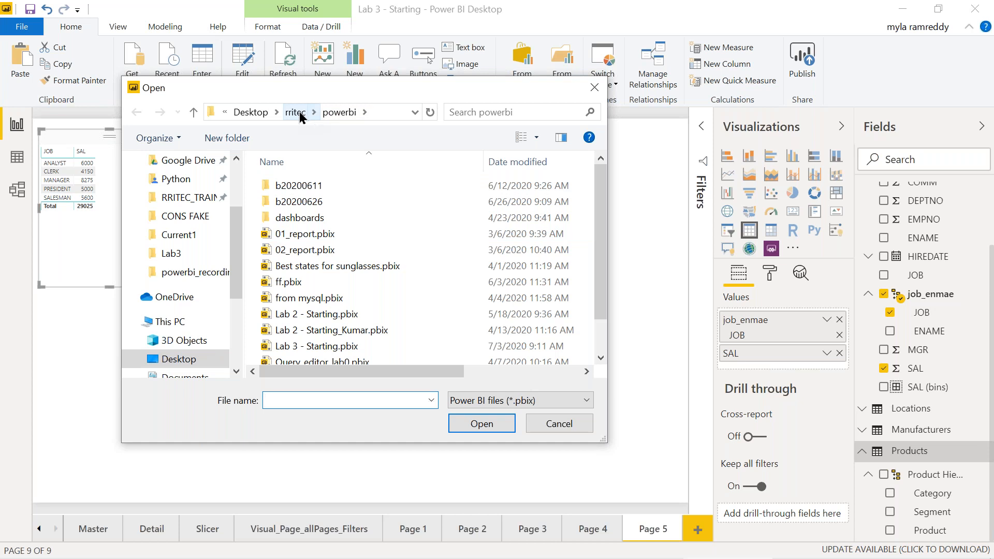
left_click(176, 255)
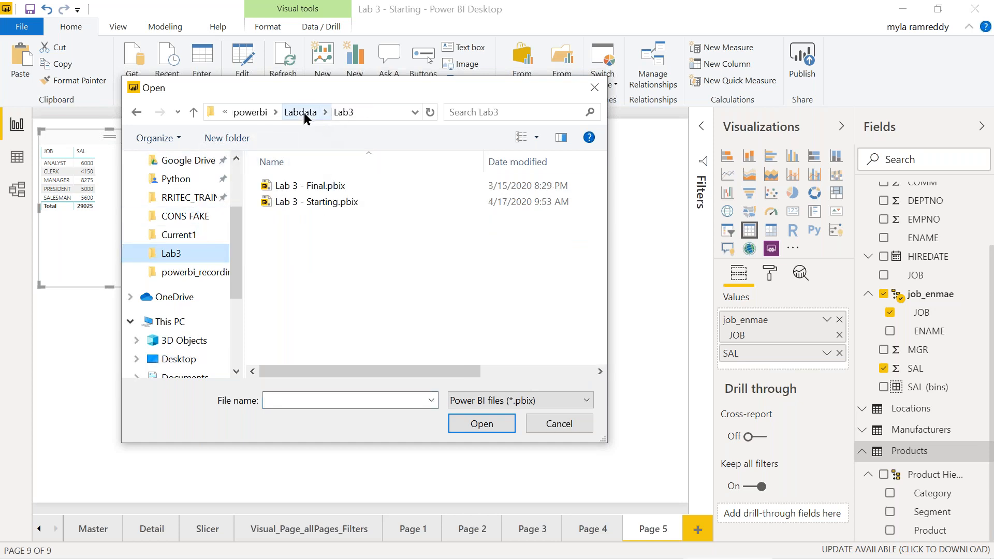
left_click(303, 113)
left_click(301, 190)
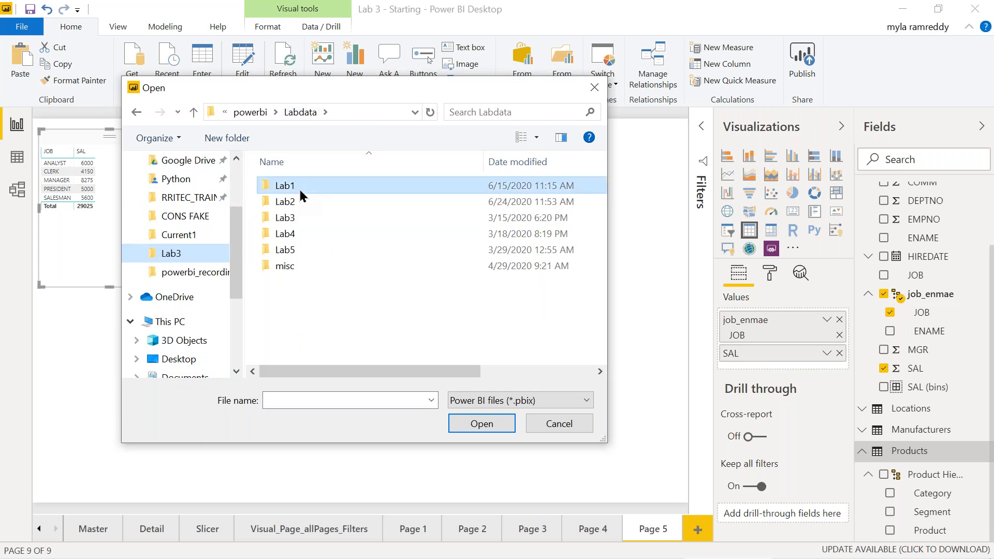
double_click(299, 201)
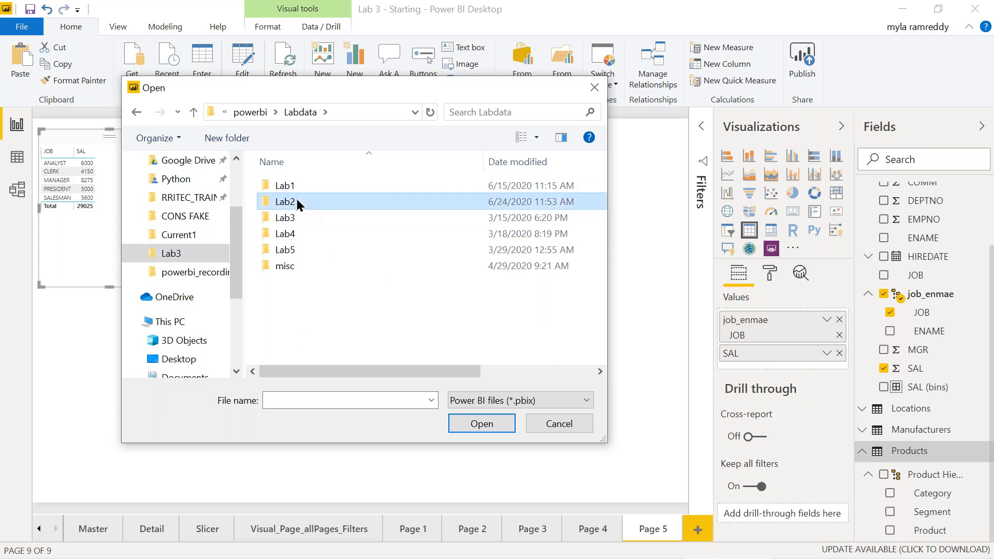
double_click(328, 201)
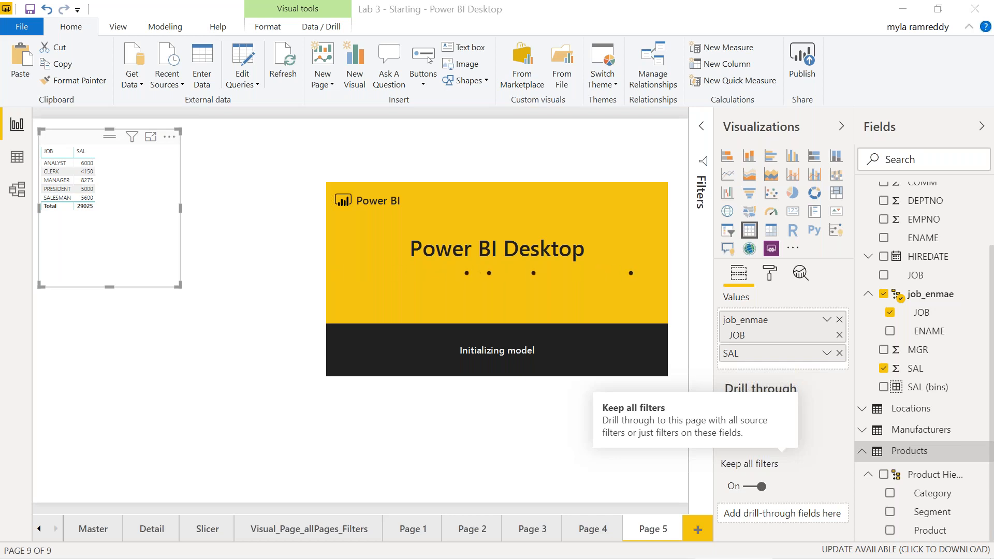
Add the product hierarchy's Category level to the Lab 3 table visual and open that level's options.
left_click(891, 496)
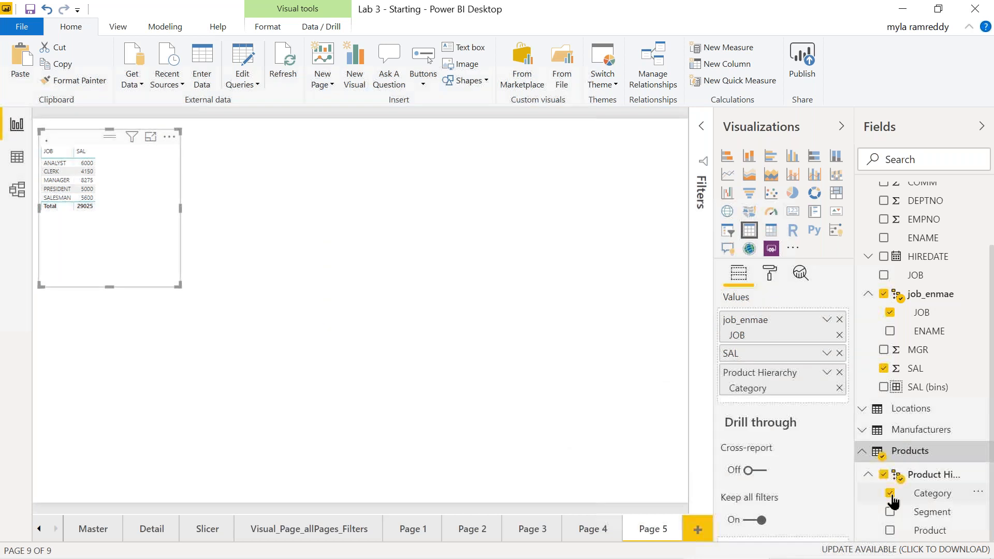
left_click(979, 496)
mouse_move(982, 479)
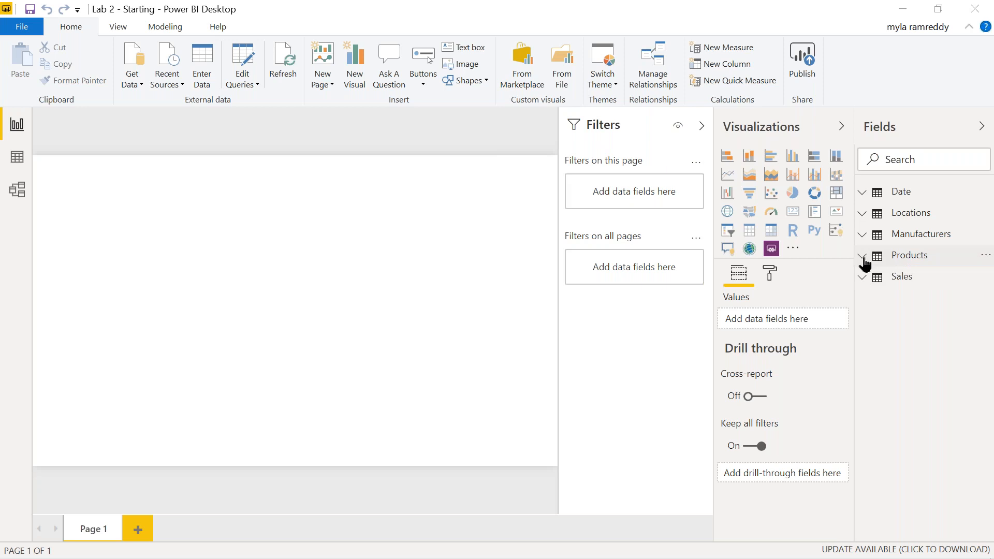
Expand the Products table in Lab 2 - Starting and switch to the JupyterLab notebook to read the Exercise 1 instructions on Total Sales by Category.
left_click(863, 257)
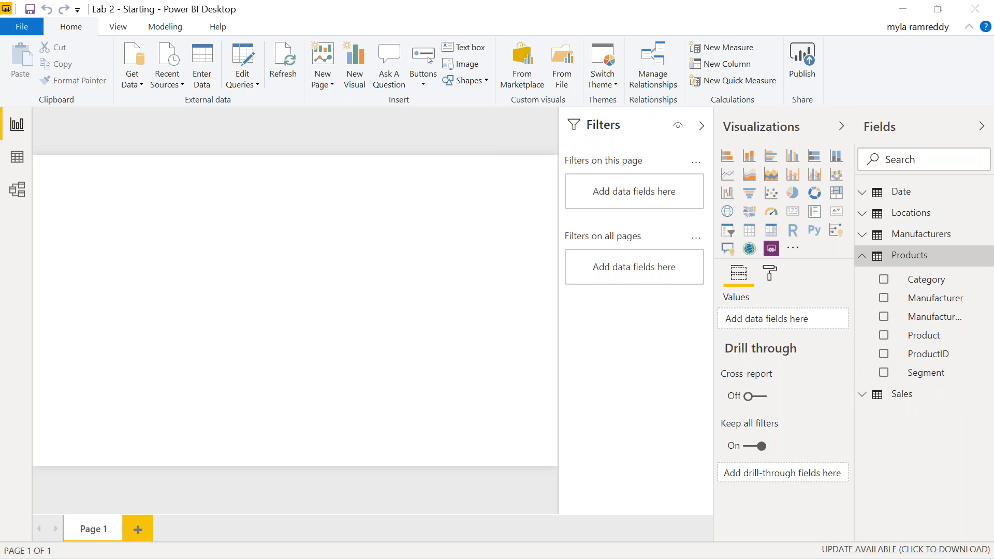
key("alt+Tab")
key("Tab")
scroll(421, 256, "down", 3)
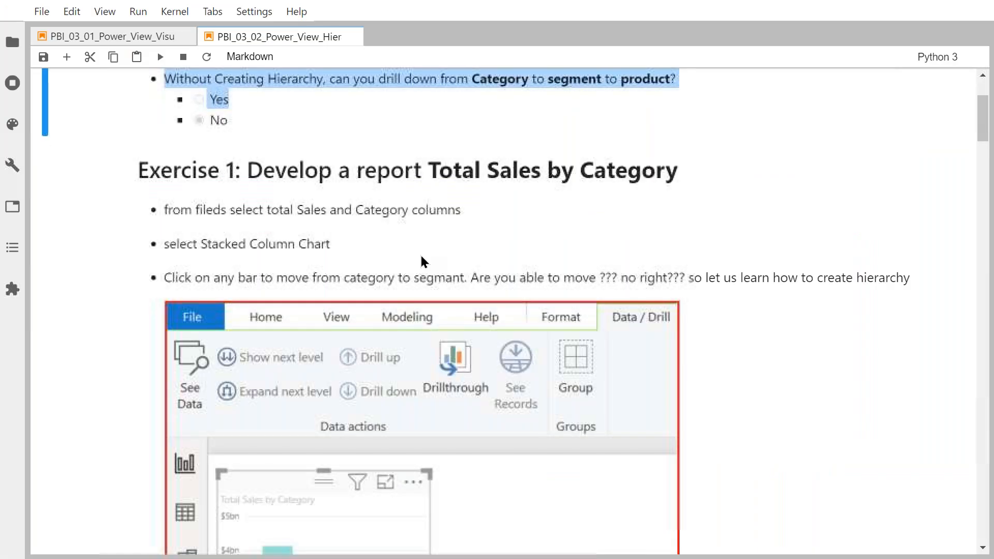
scroll(624, 220, "down", 2)
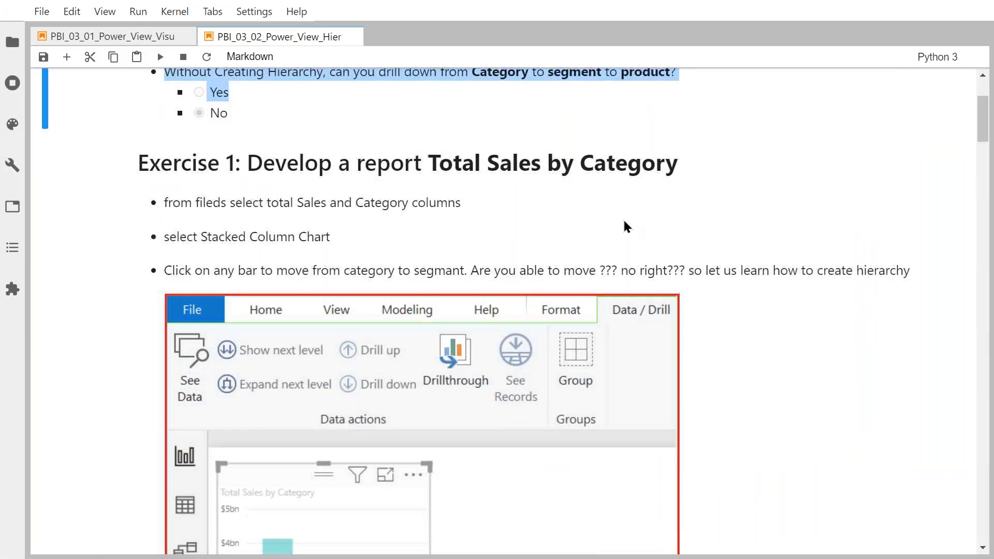
scroll(624, 219, "down", 2)
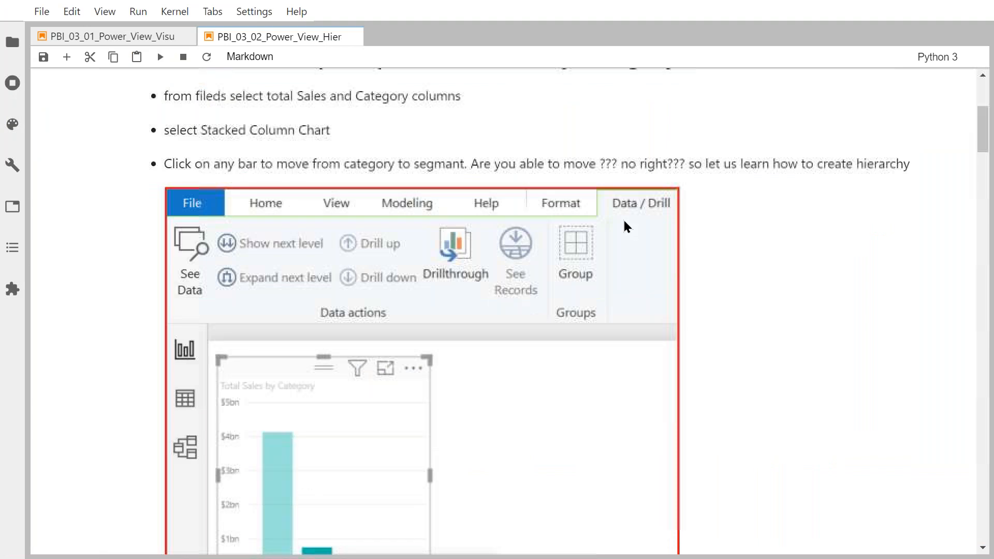
scroll(623, 220, "up", 2)
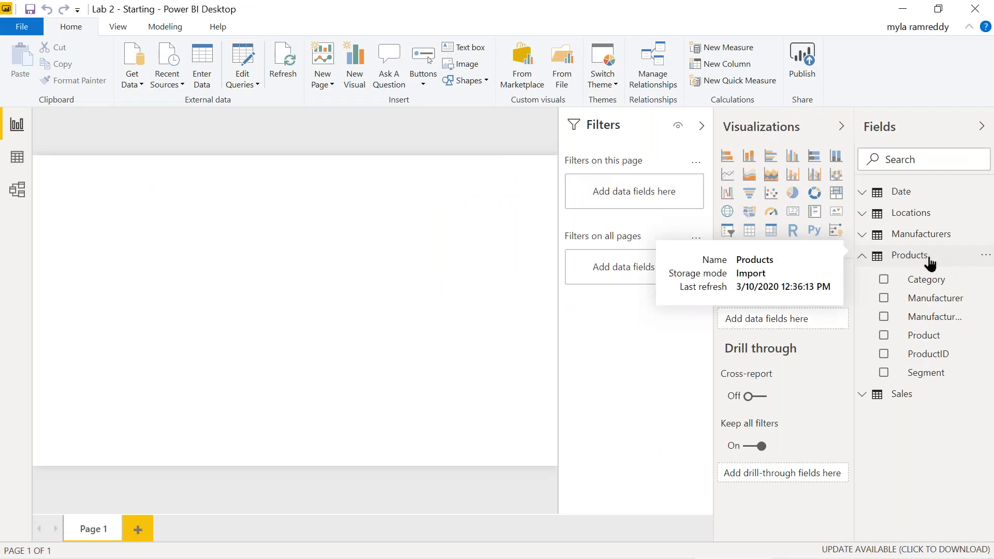
Create a hierarchy from the Products table's Category field and rename it Product Hierarchy.
right_click(930, 279)
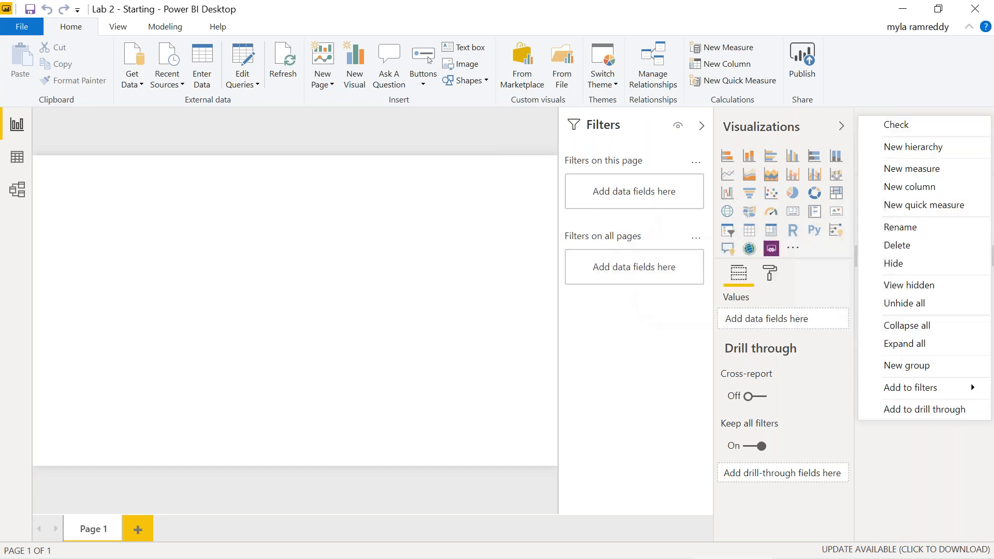
left_click(930, 148)
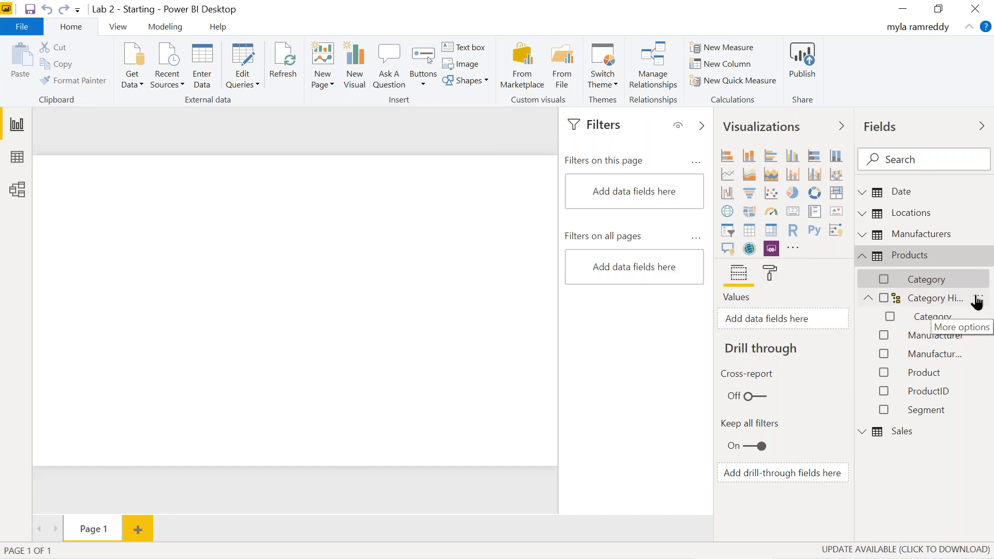
left_click(973, 298)
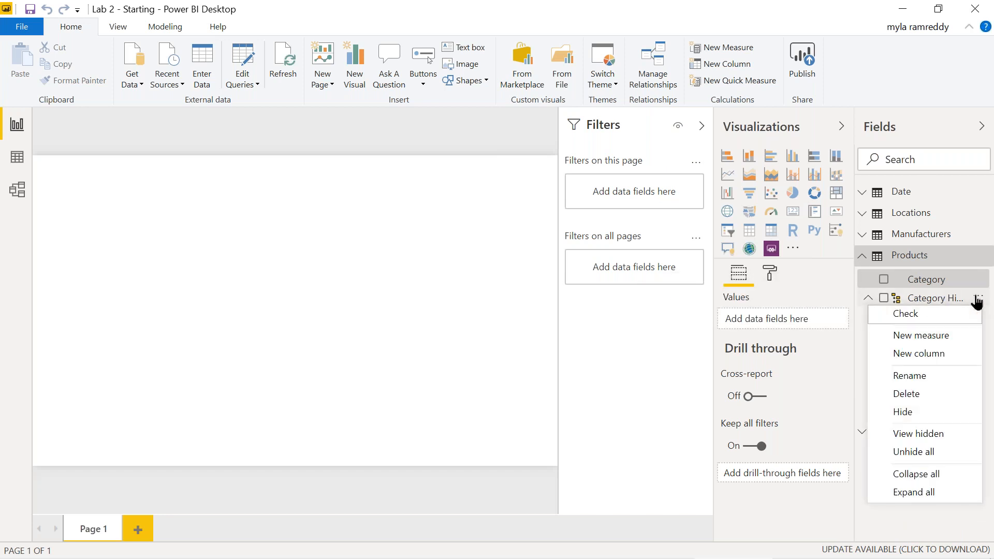
left_click(916, 376)
type("P")
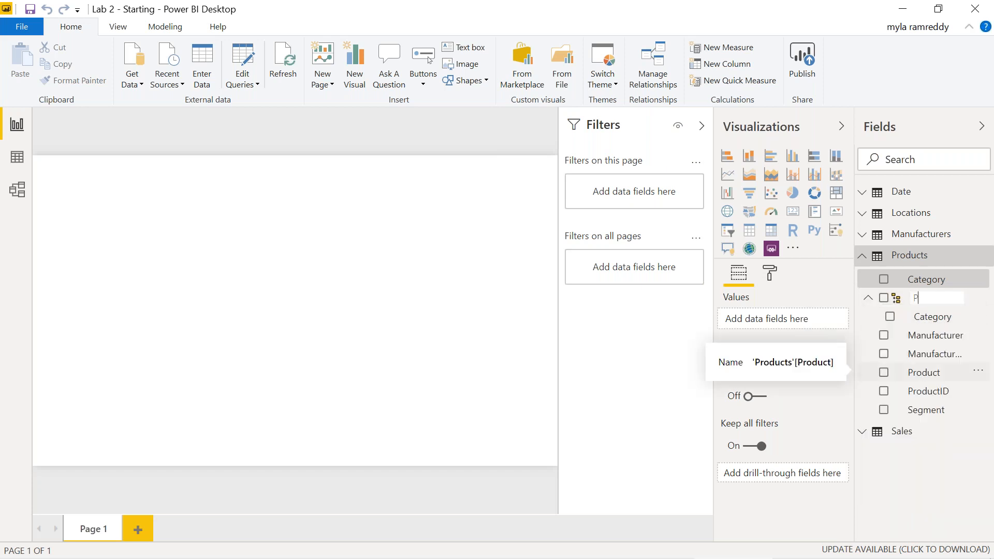
type("roduct Hierarchy")
key("Return")
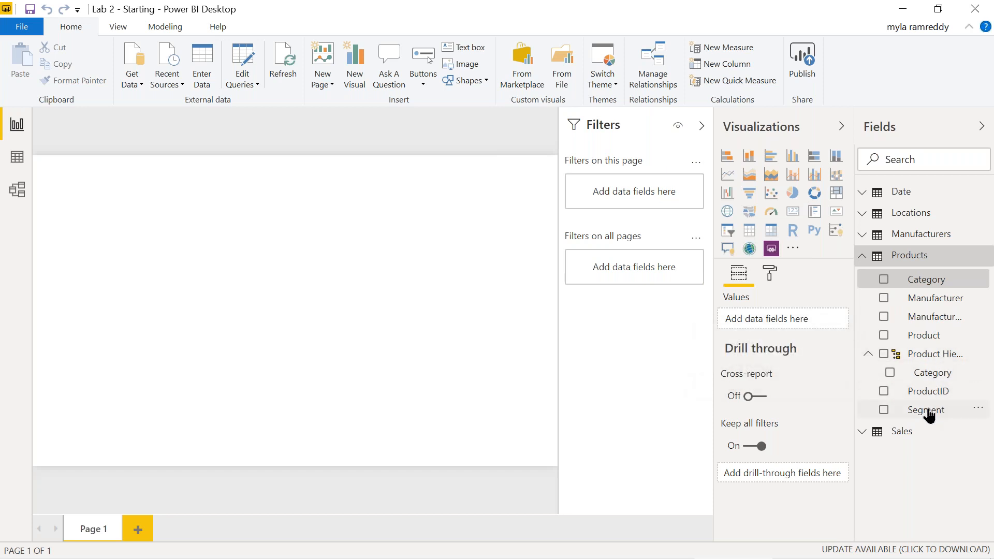
Add Segment and Product as levels below Category in Product Hierarchy, and check the Exercise 1 chart instructions in the JupyterLab notebook.
left_click_drag(929, 414, 941, 366)
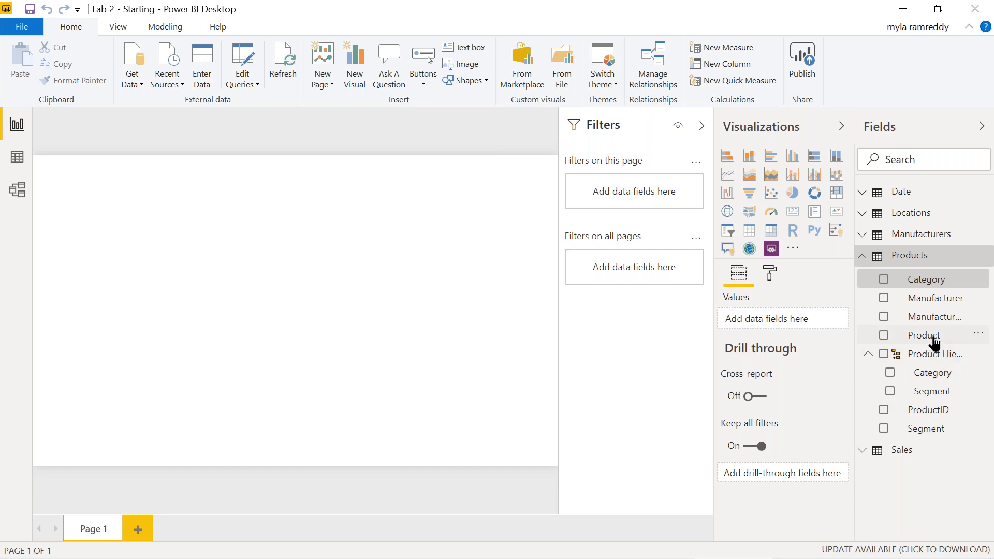
left_click_drag(935, 343, 937, 363)
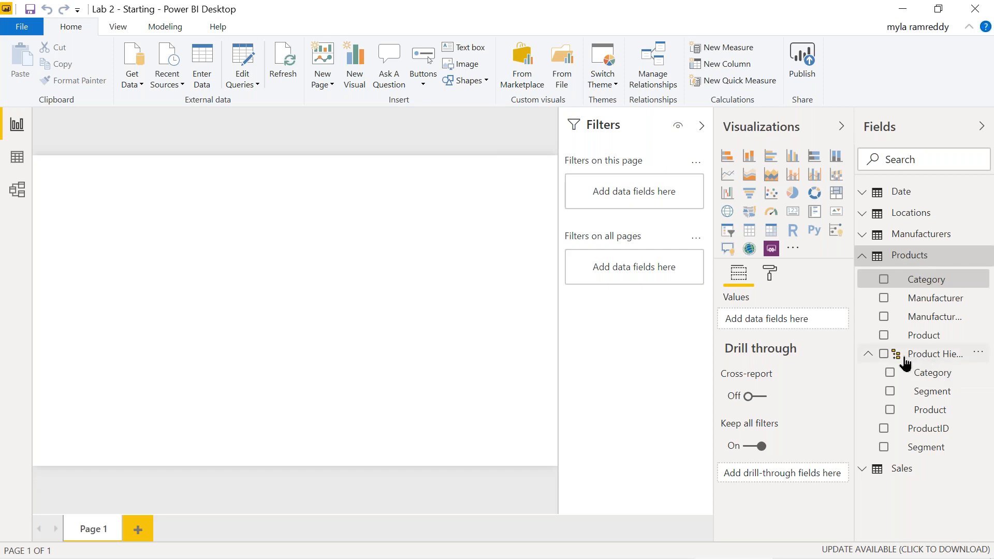
key("alt+Tab")
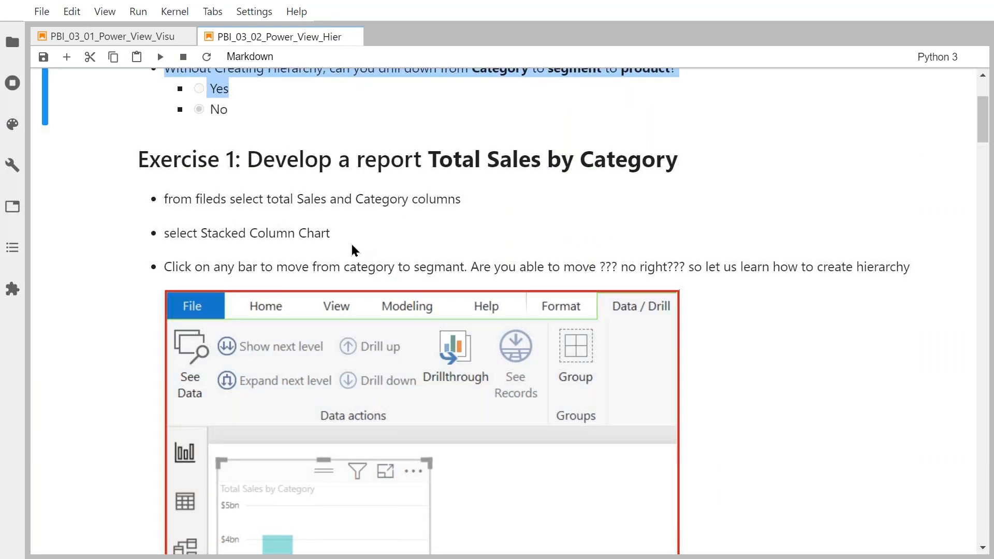
scroll(352, 251, "down", 2)
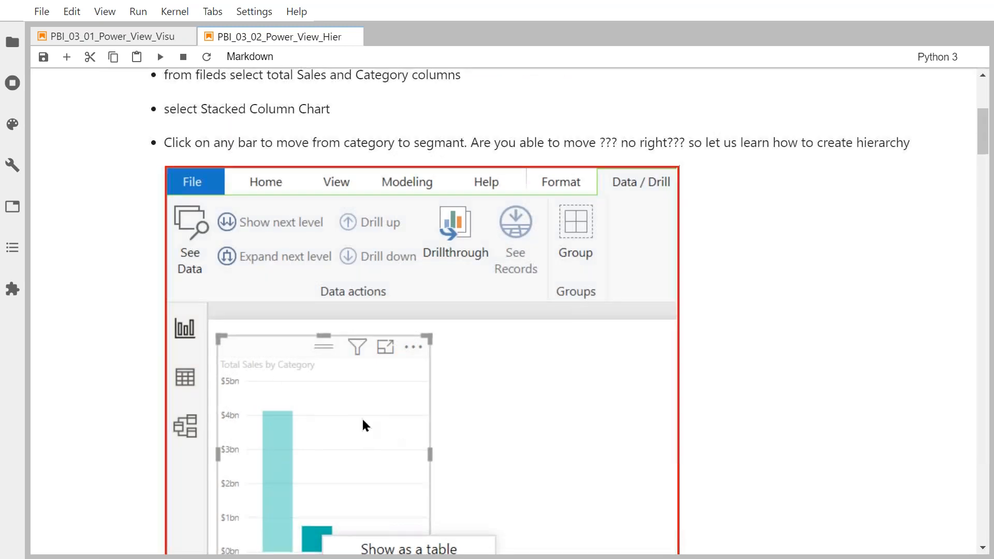
scroll(362, 425, "down", 2)
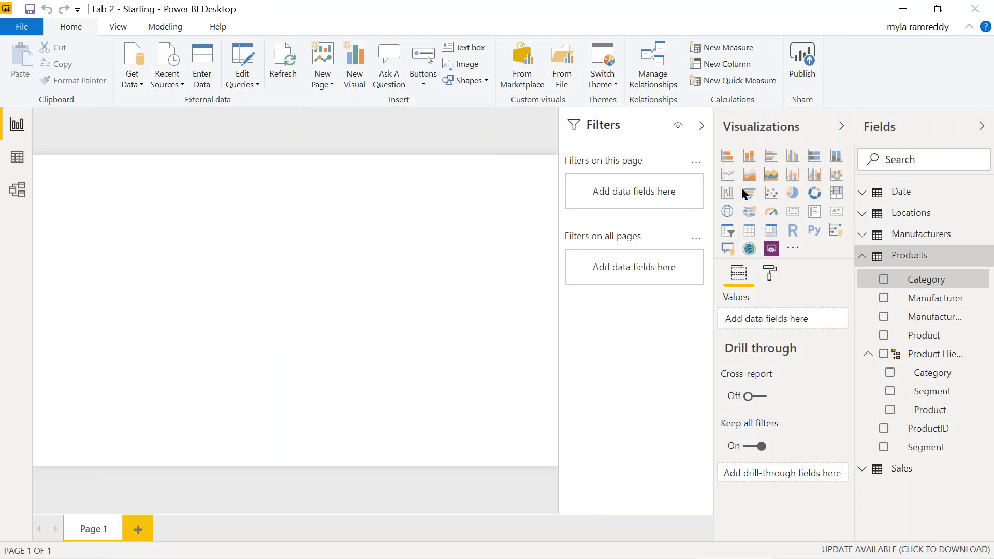
Build a stacked column chart of Sales Revenue by Product Hierarchy's Category level in Power BI Desktop and widen it to about half the page.
left_click(751, 160)
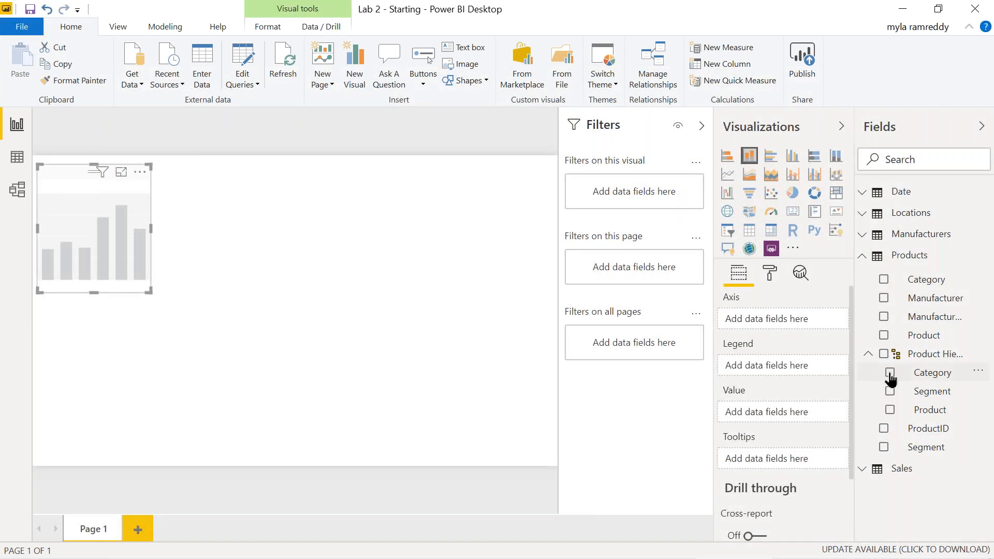
left_click(890, 374)
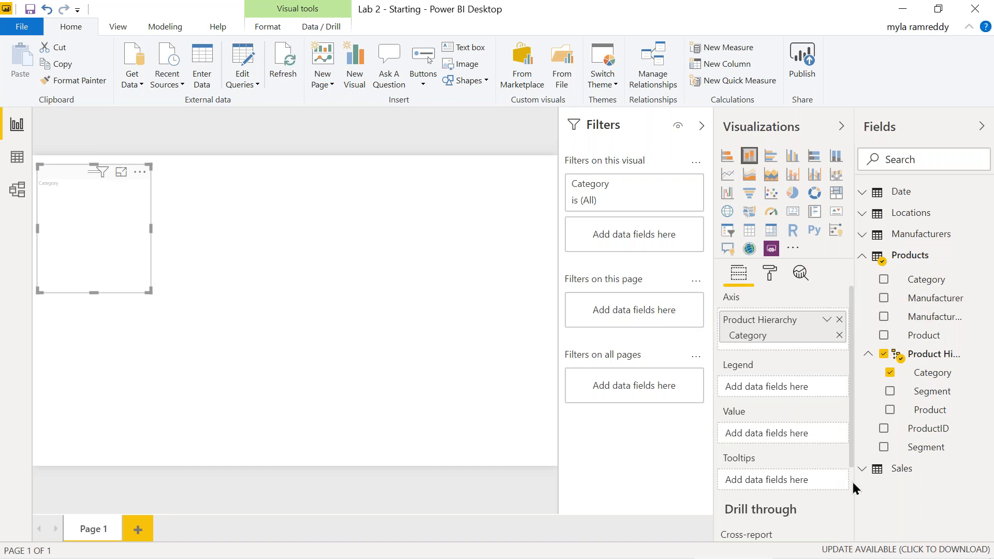
left_click(862, 471)
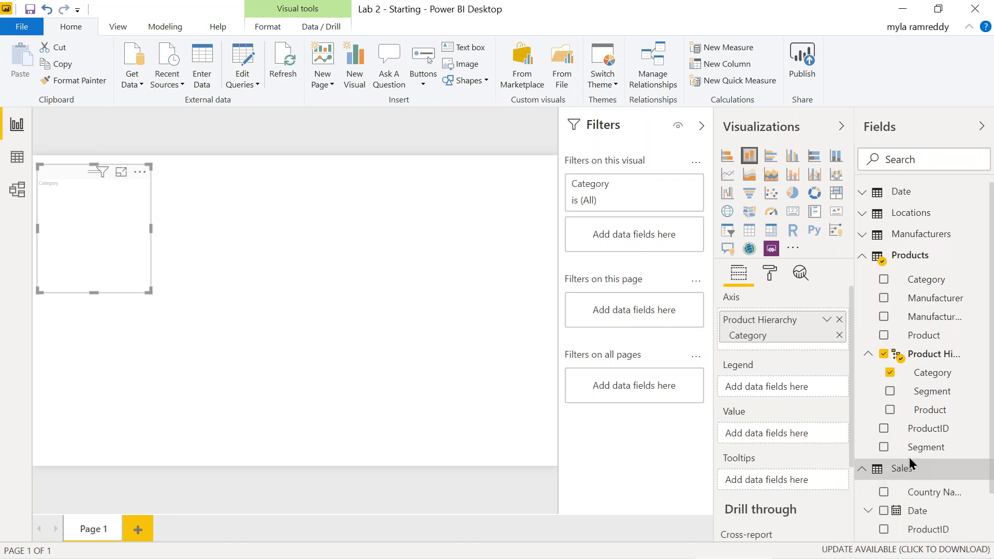
scroll(913, 463, "down", 2)
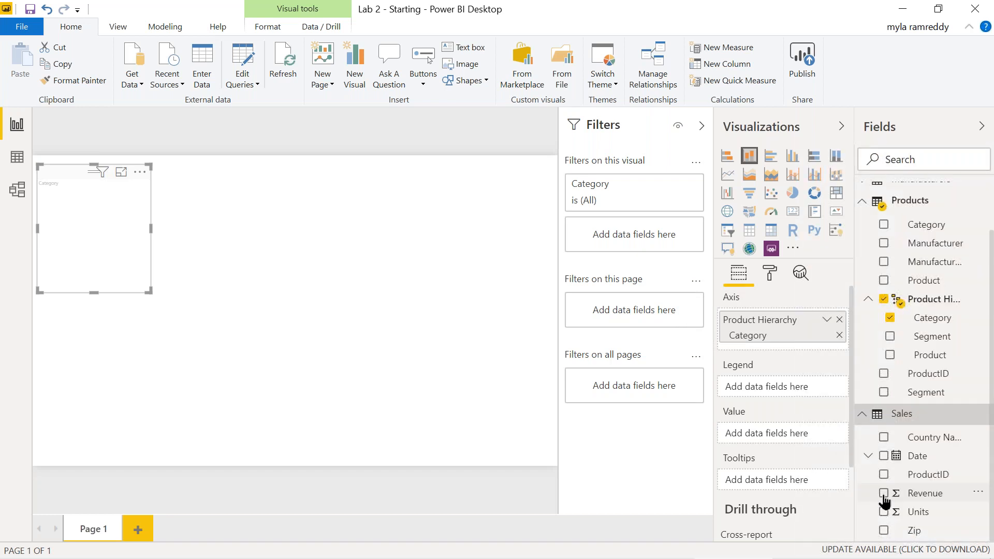
left_click(884, 493)
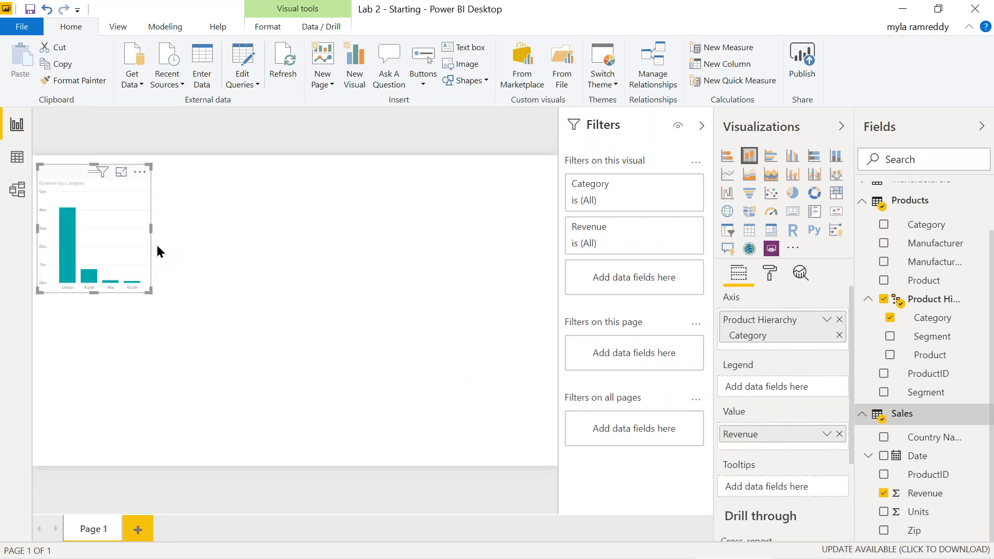
left_click_drag(151, 230, 309, 244)
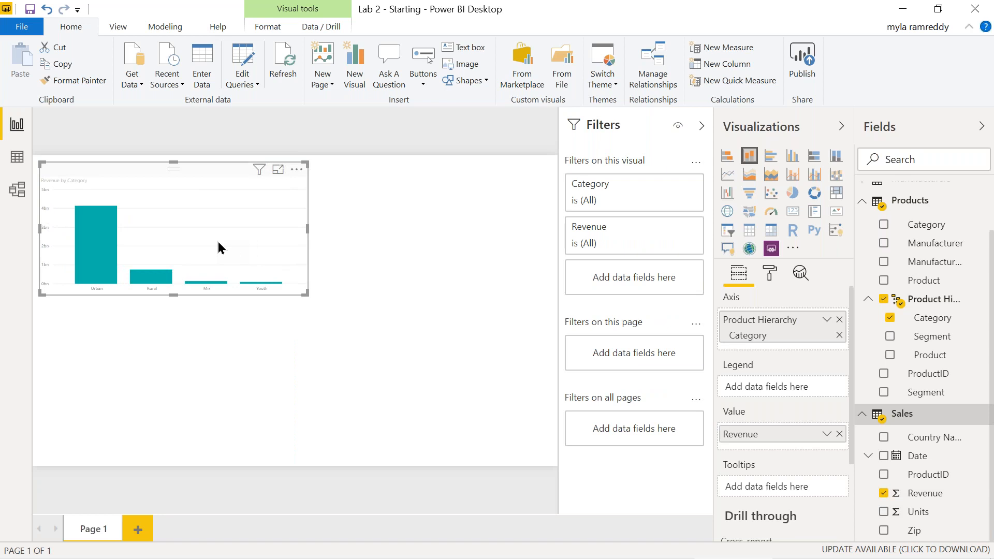
Show the chart's drill commands and replace its Category-only axis with the complete Product Hierarchy.
left_click(323, 27)
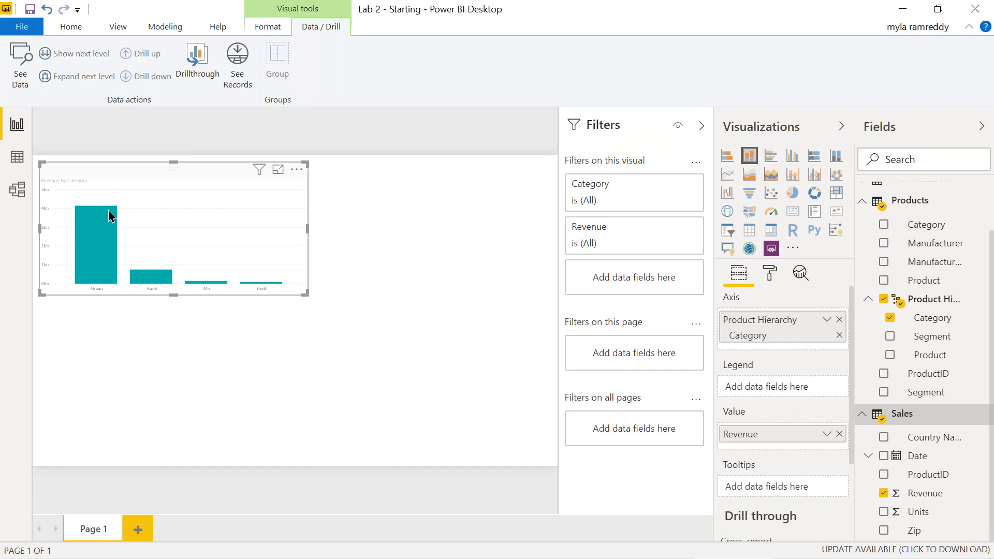
mouse_move(117, 265)
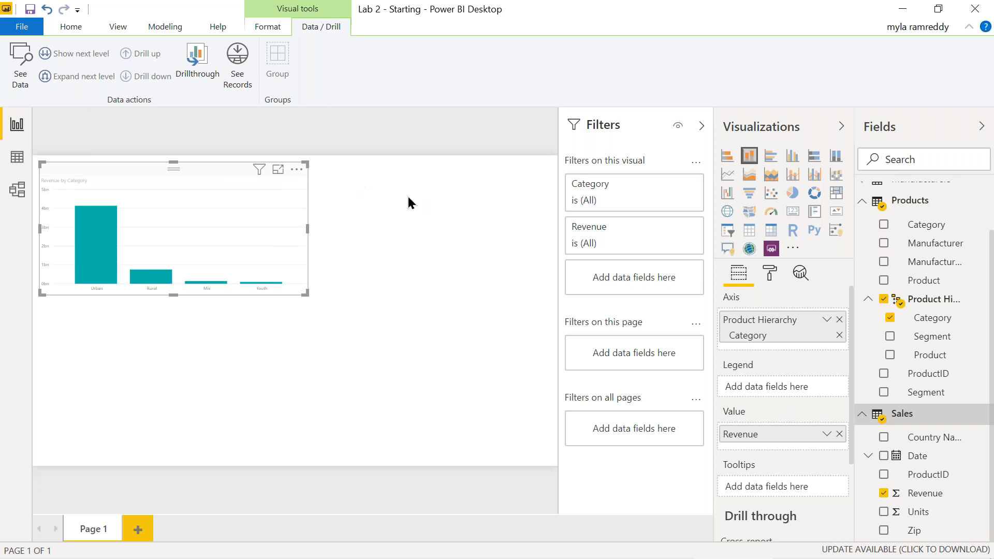
left_click(840, 320)
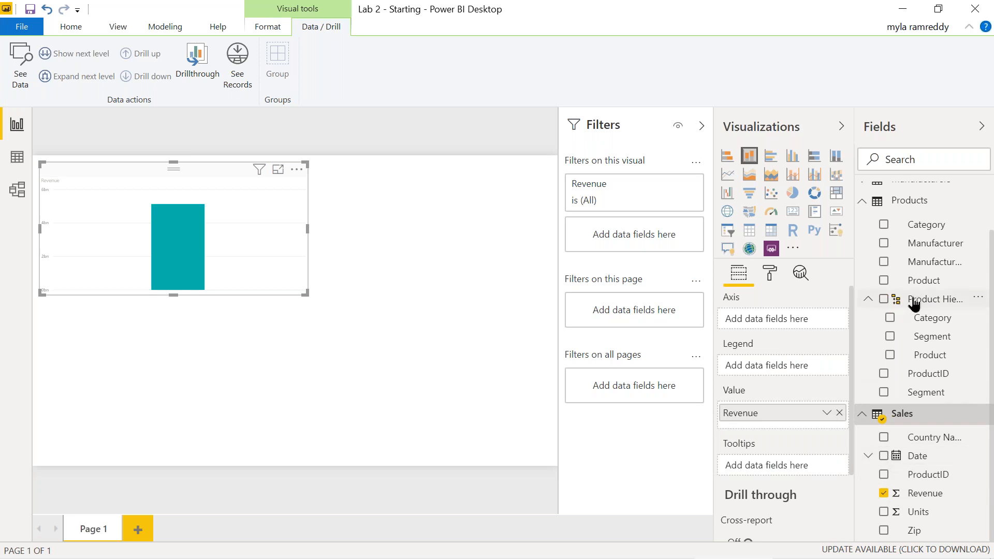
left_click(884, 299)
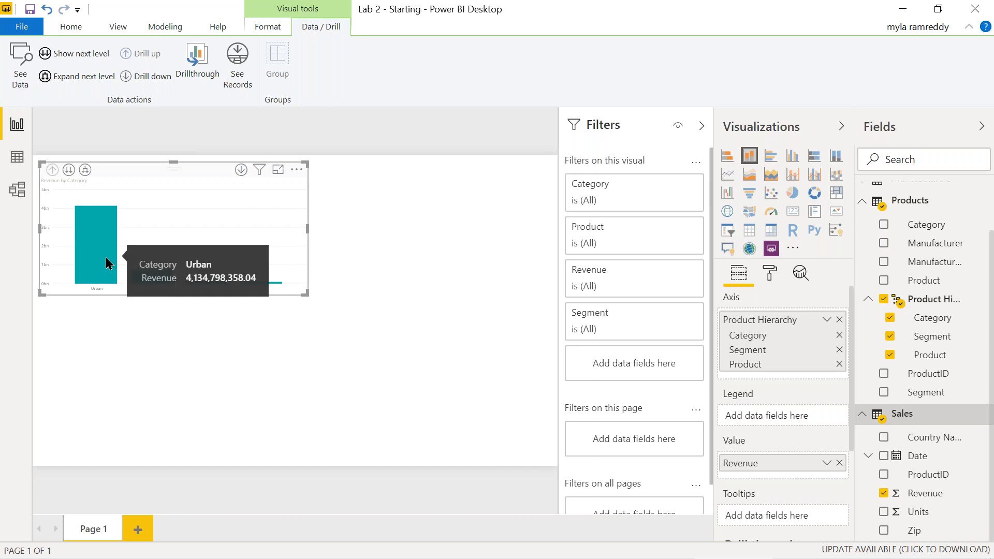
Add a second report page with a table of the Product Hierarchy's Category and Segment levels.
left_click(144, 536)
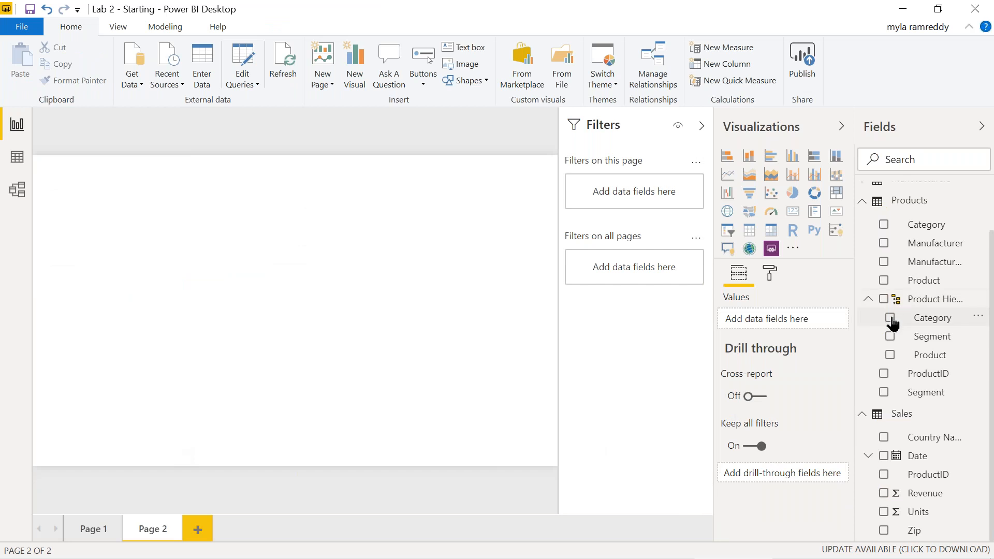
left_click(890, 318)
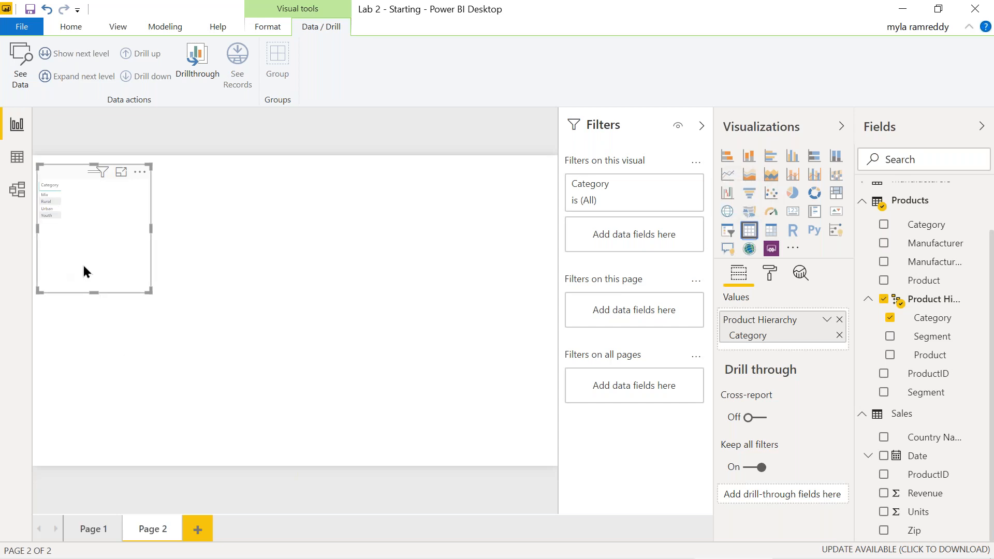
left_click(890, 336)
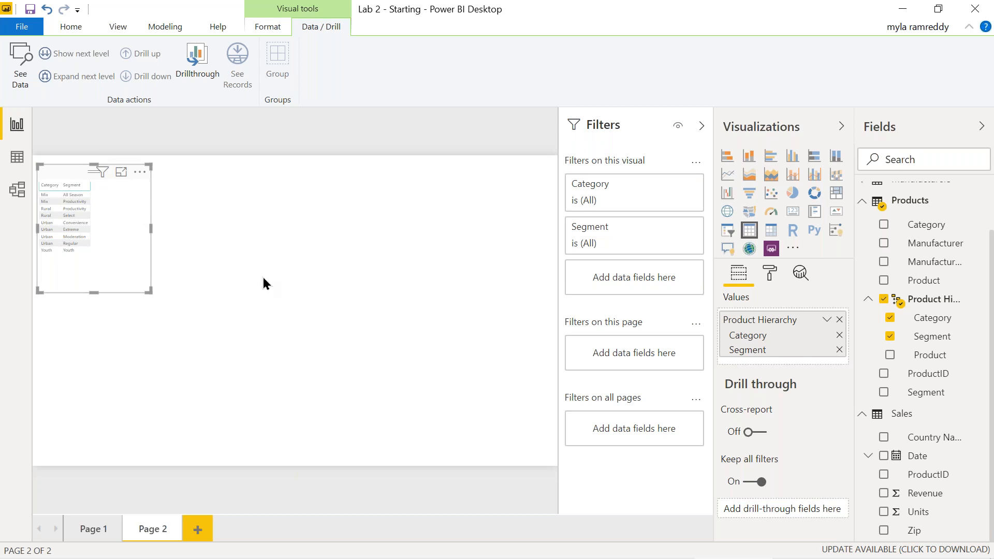
Set the text size of the table's values to 19 pt and lengthen the table to fit all its rows.
left_click(770, 273)
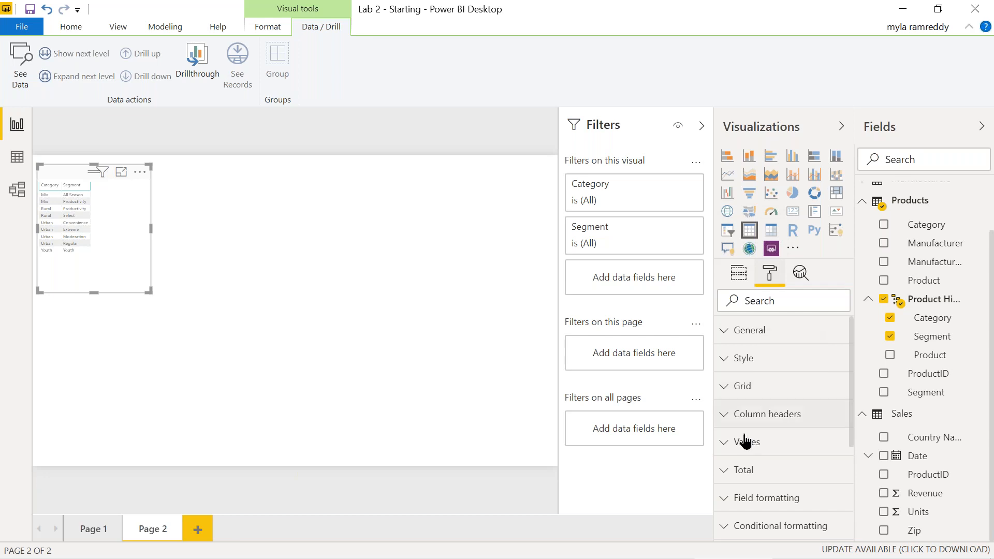
left_click(725, 444)
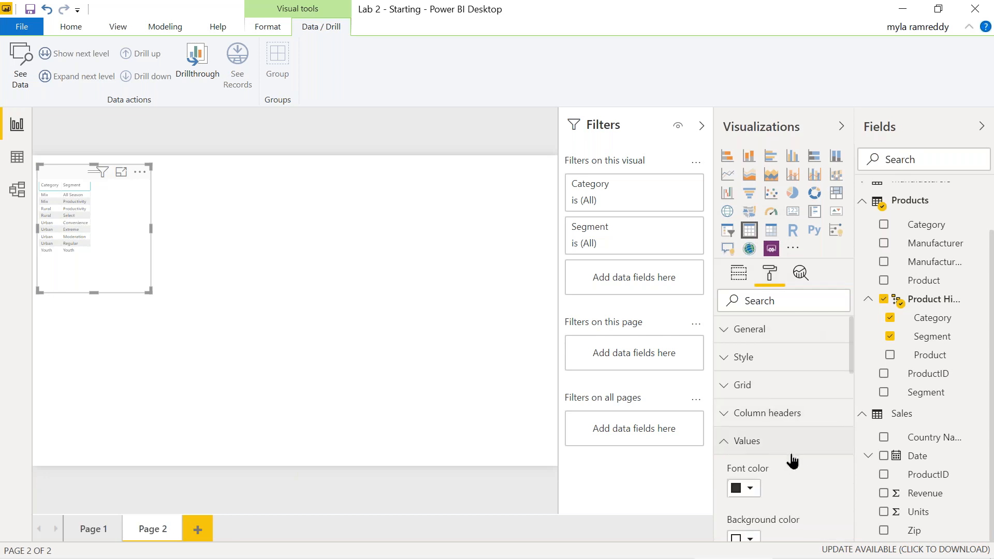
scroll(790, 460, "down", 3)
scroll(792, 461, "down", 5)
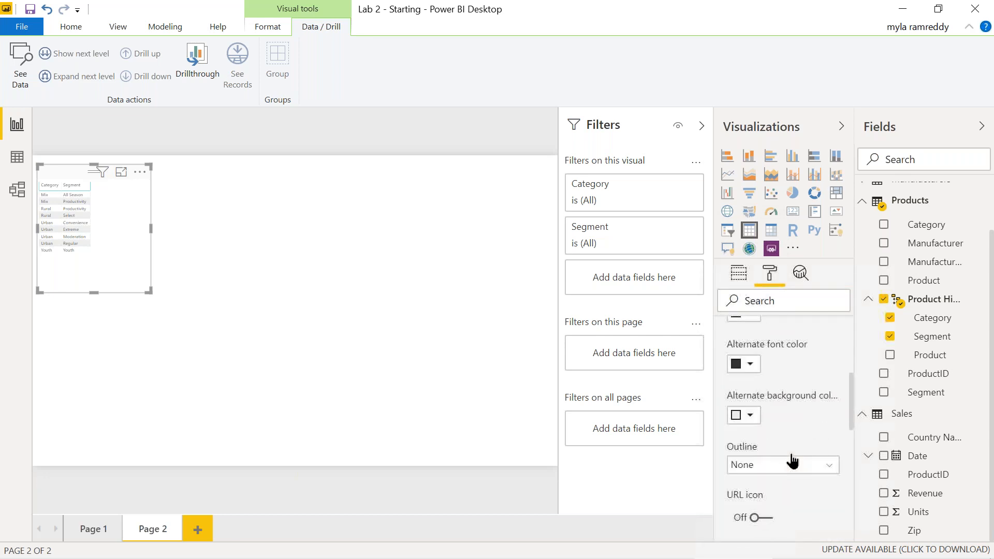
scroll(783, 414, "down", 3)
left_click(770, 443)
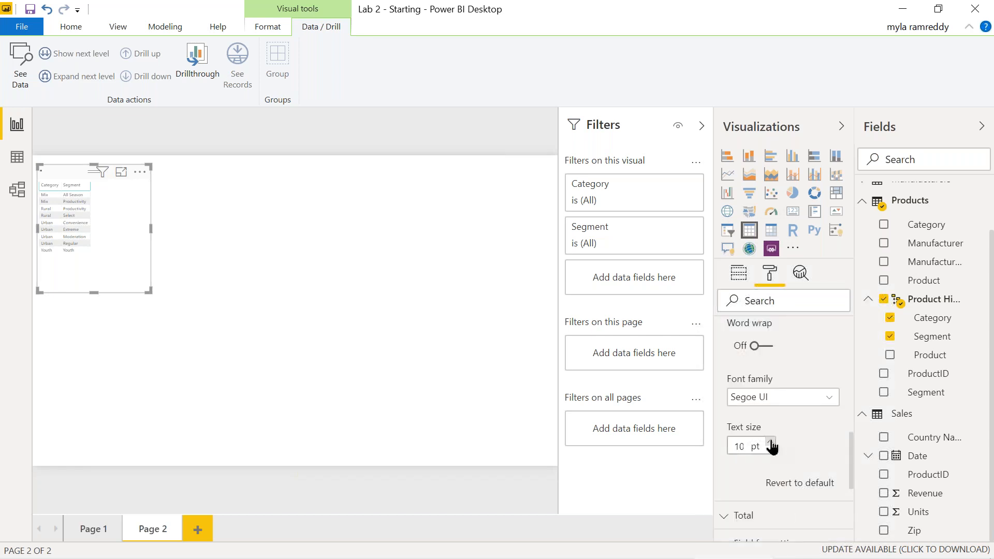
left_click(771, 442)
left_click(770, 443)
left_click(770, 442)
left_click(771, 443)
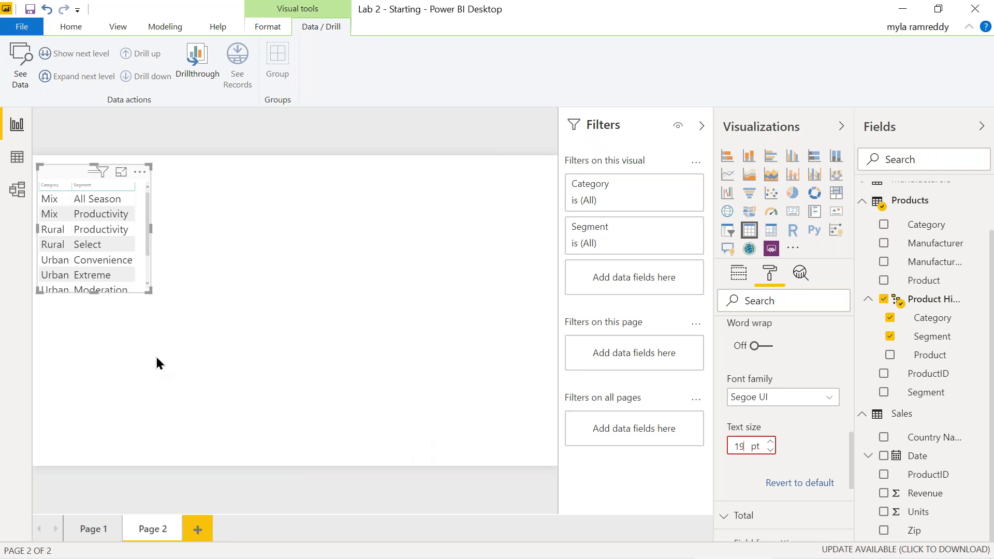
left_click_drag(95, 293, 98, 380)
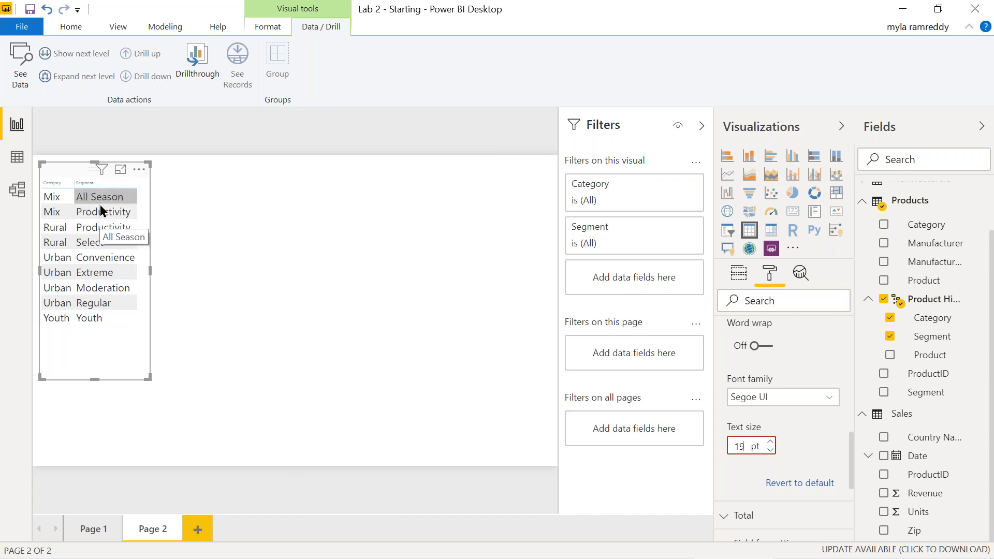
key("alt+Tab")
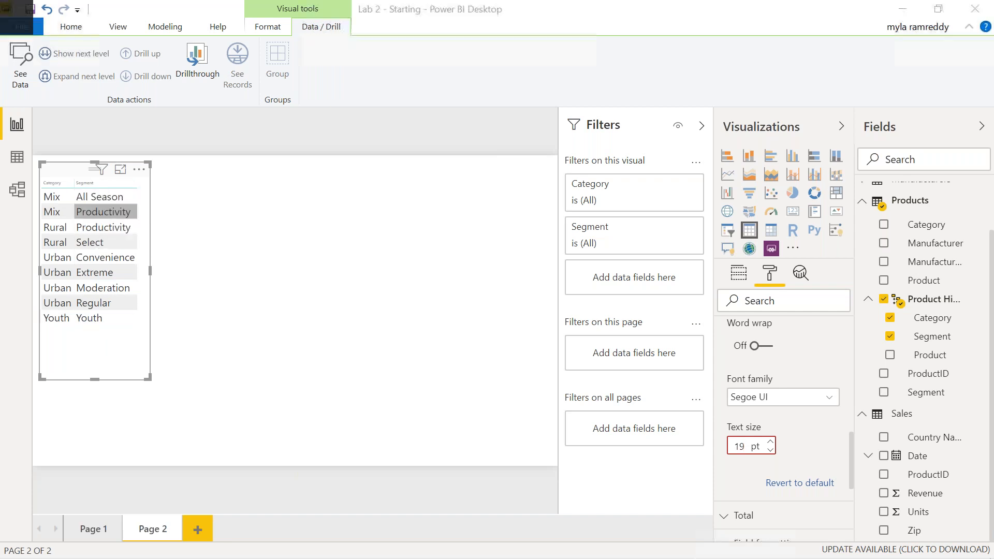
key("alt+Tab")
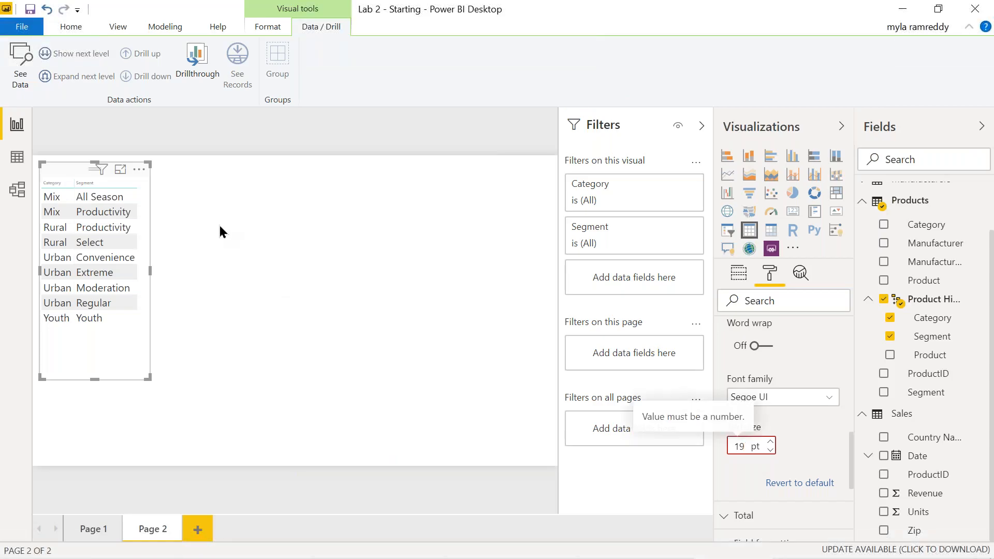
Turn on drill-down for the revenue column chart on Page 1 and drill into the Mix category's segments.
left_click(99, 529)
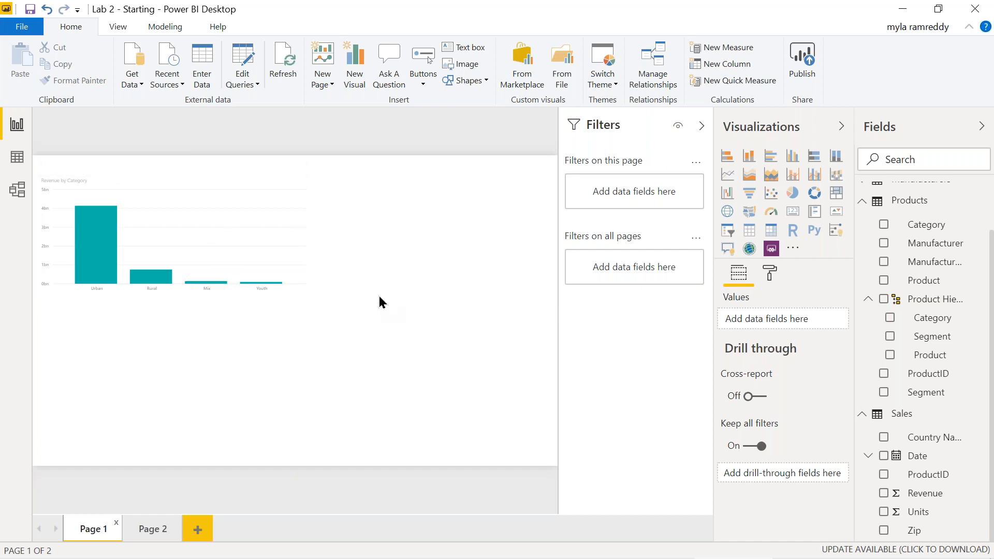
left_click(198, 285)
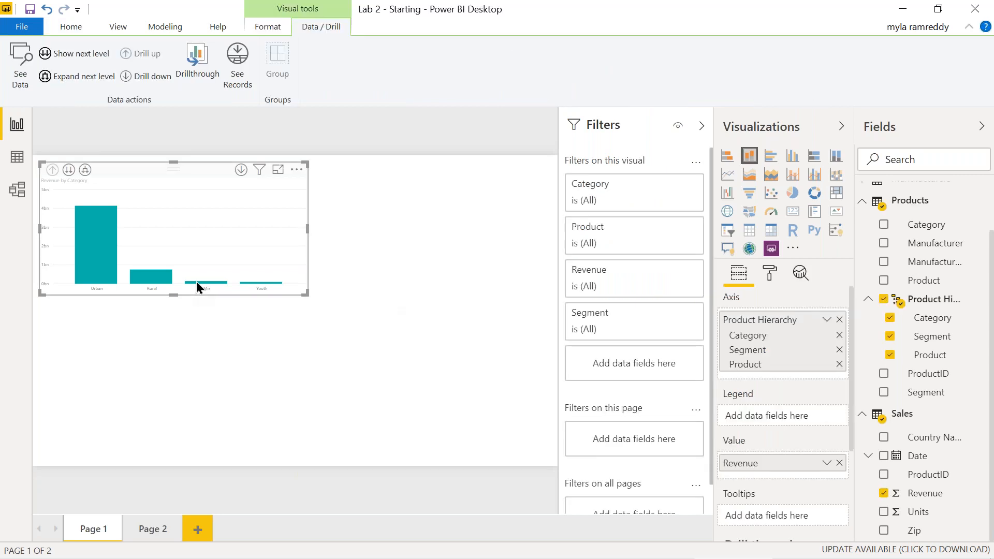
left_click(242, 171)
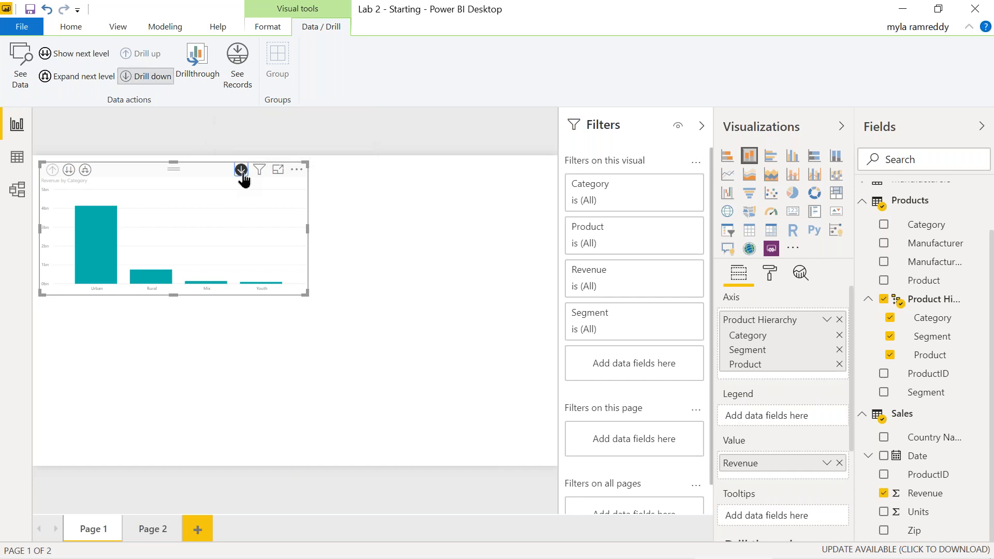
left_click(215, 282)
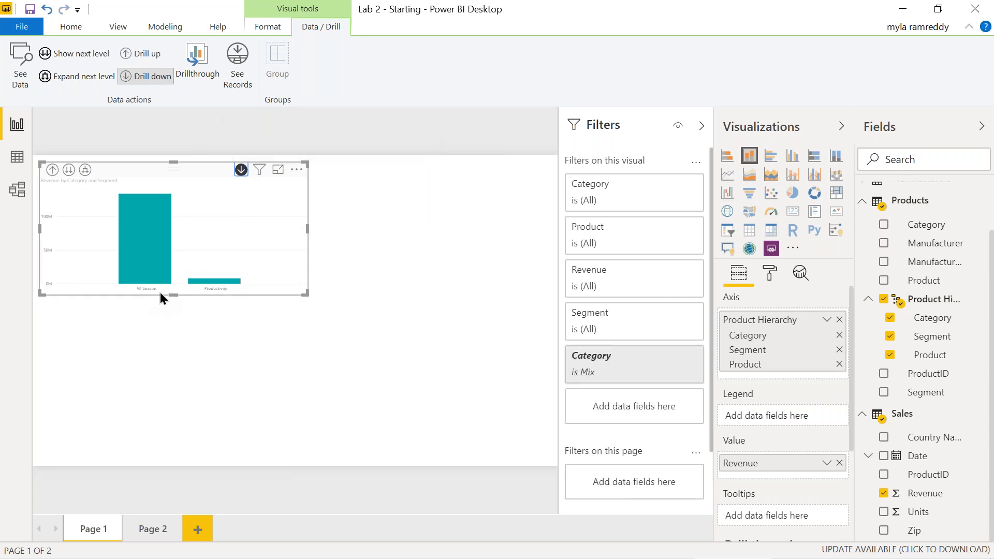
Compare the Mix category's segments in the Page 1 chart with the category and segment rows in the Page 2 table.
left_click(156, 531)
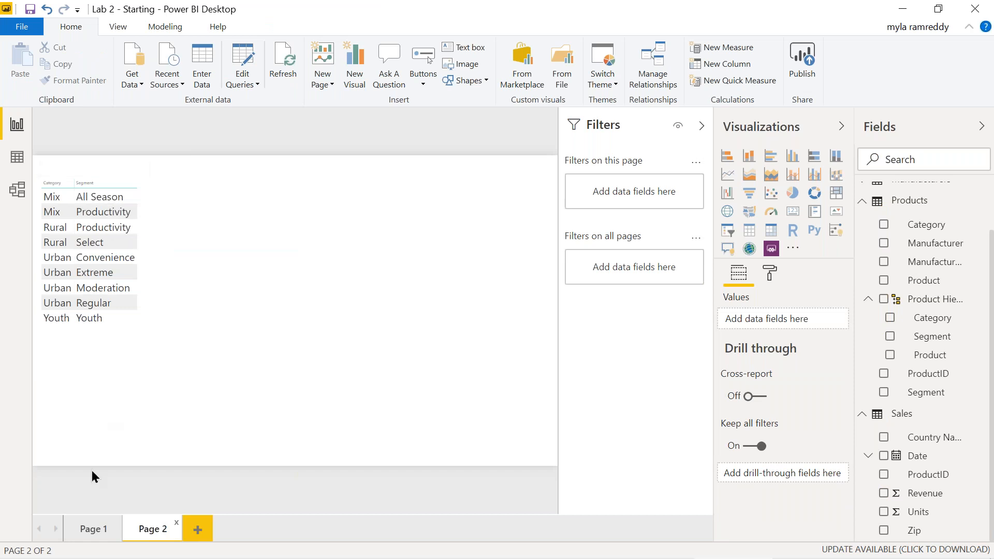
left_click(95, 531)
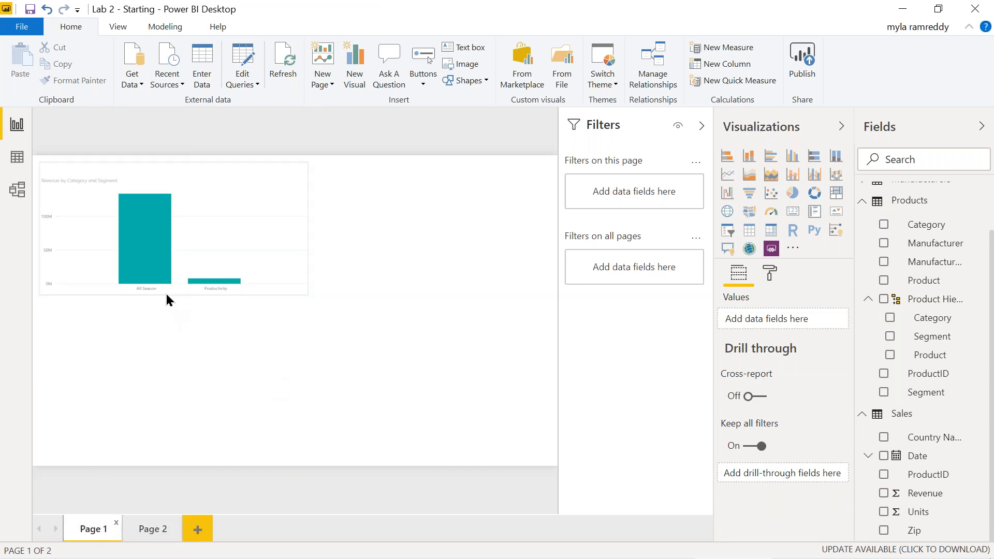
mouse_move(156, 279)
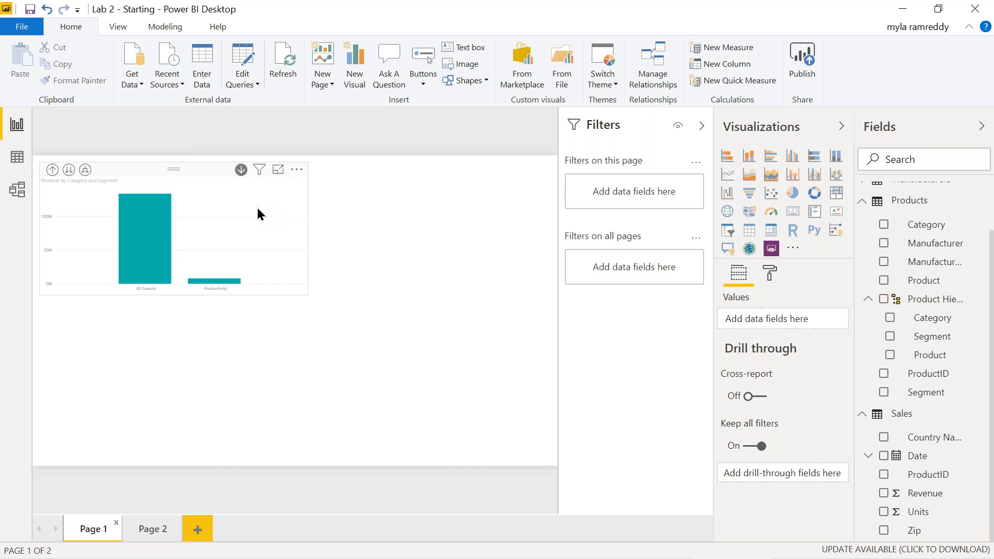
left_click(155, 531)
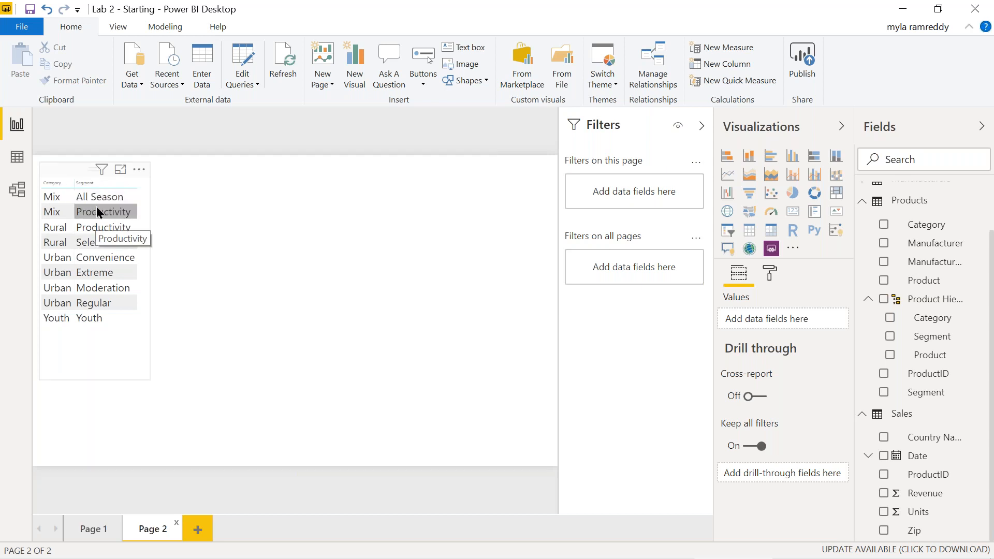
left_click(101, 531)
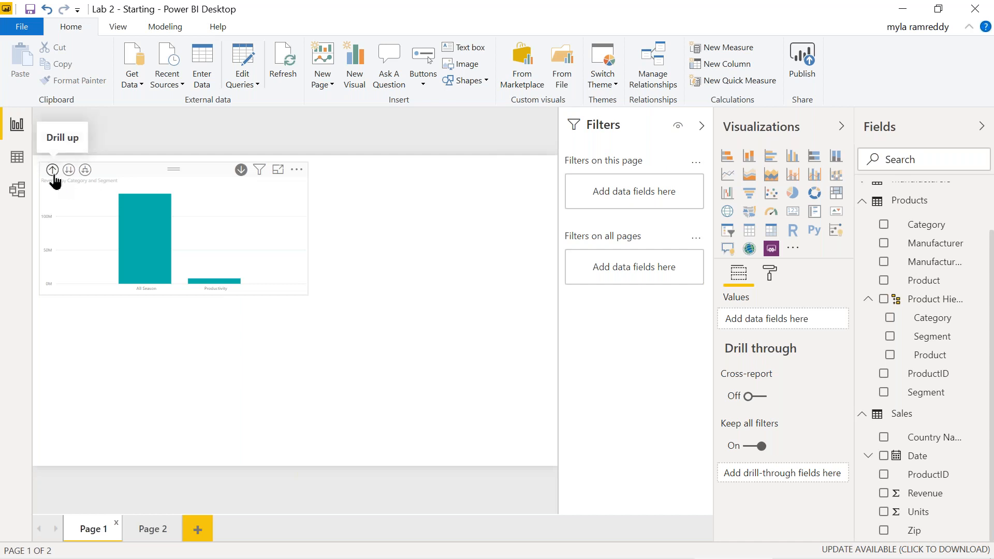
Drill the chart up to Category level, and try showing and expanding the next level, returning to Category each time.
left_click(52, 170)
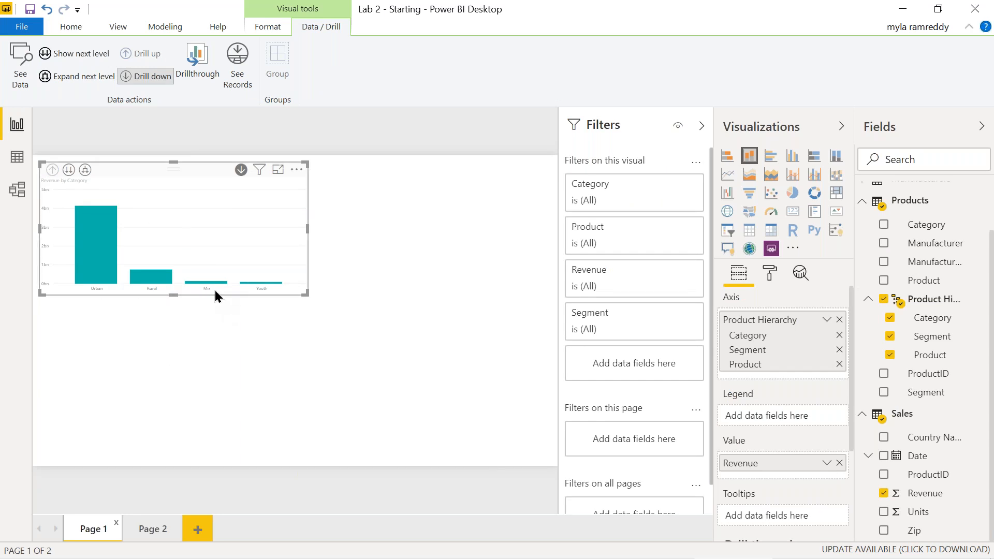
left_click(69, 170)
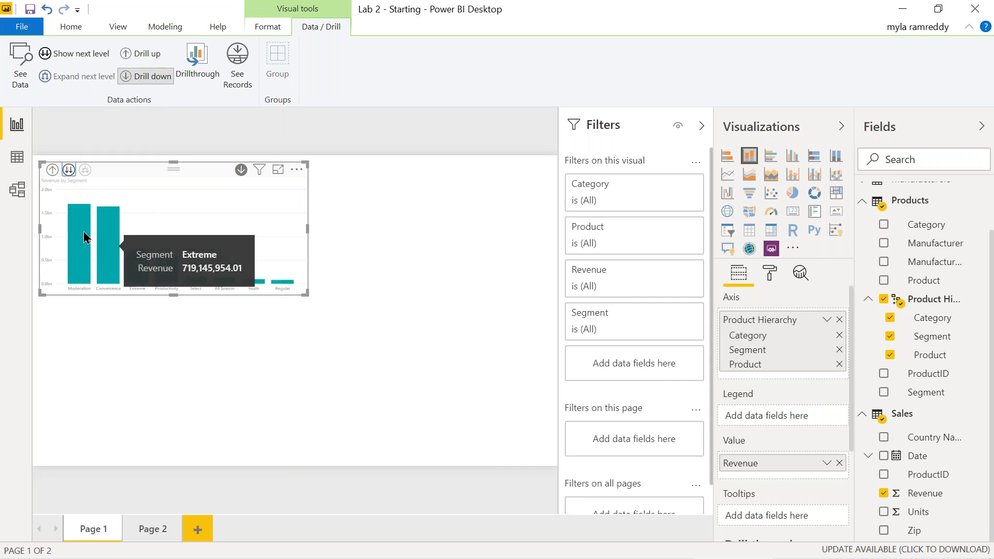
left_click(53, 170)
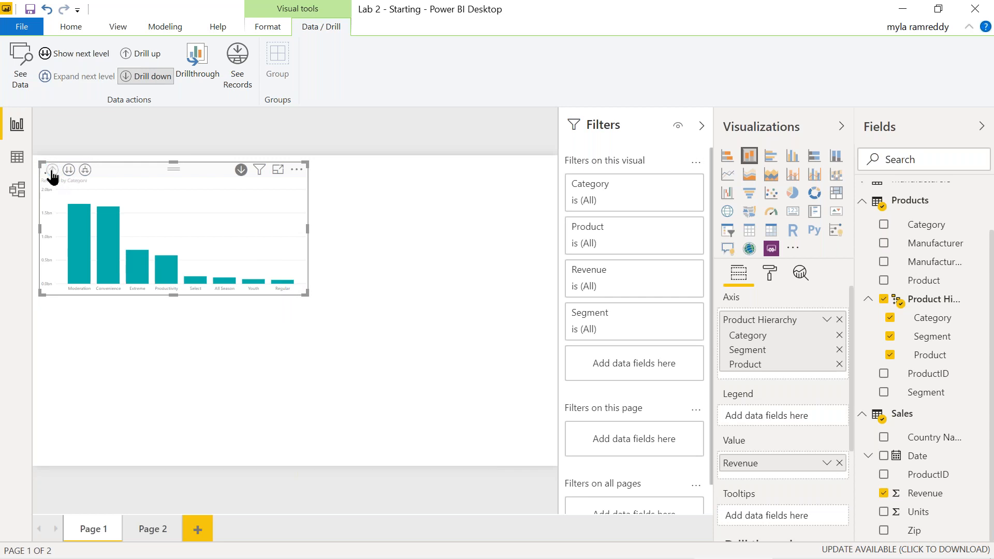
left_click(86, 171)
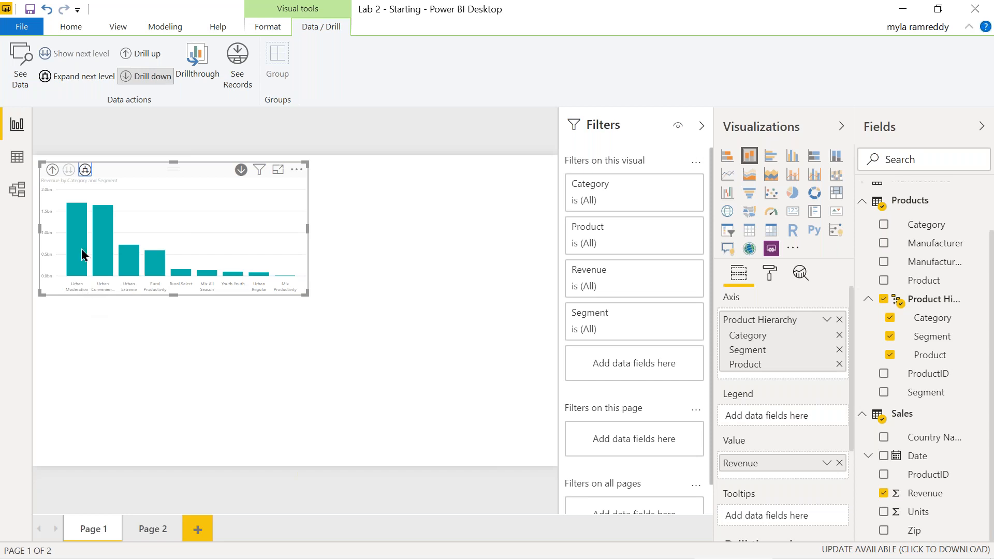
left_click(52, 169)
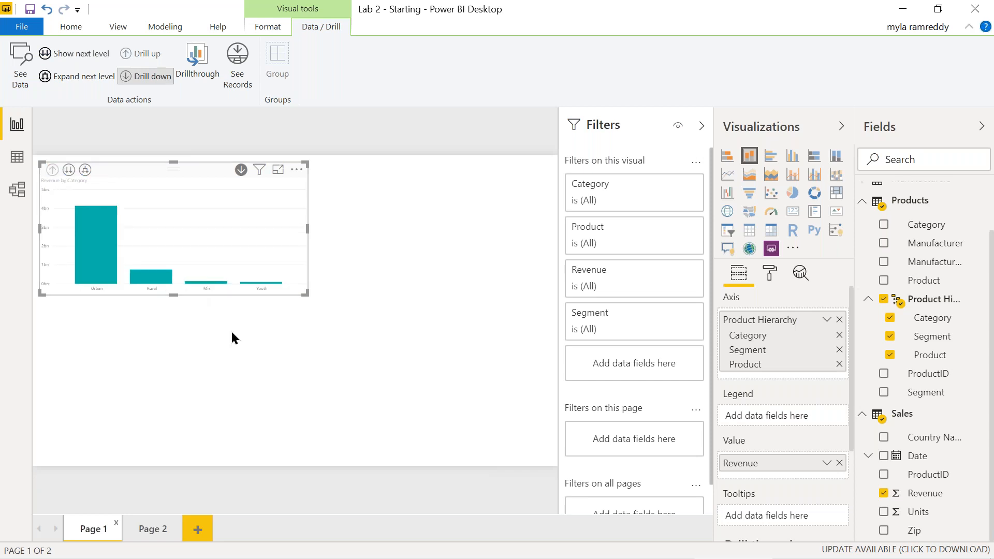
Switch to Excel and create a blank workbook, dismissing the Office activation wizard.
key("alt+Tab")
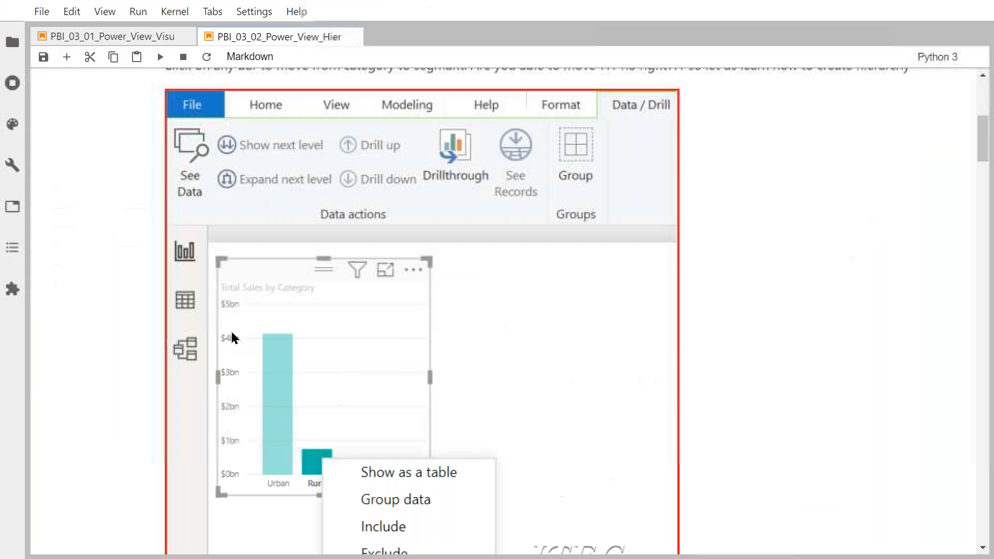
key("alt+Tab")
key("alt+Tab")
key("super+s")
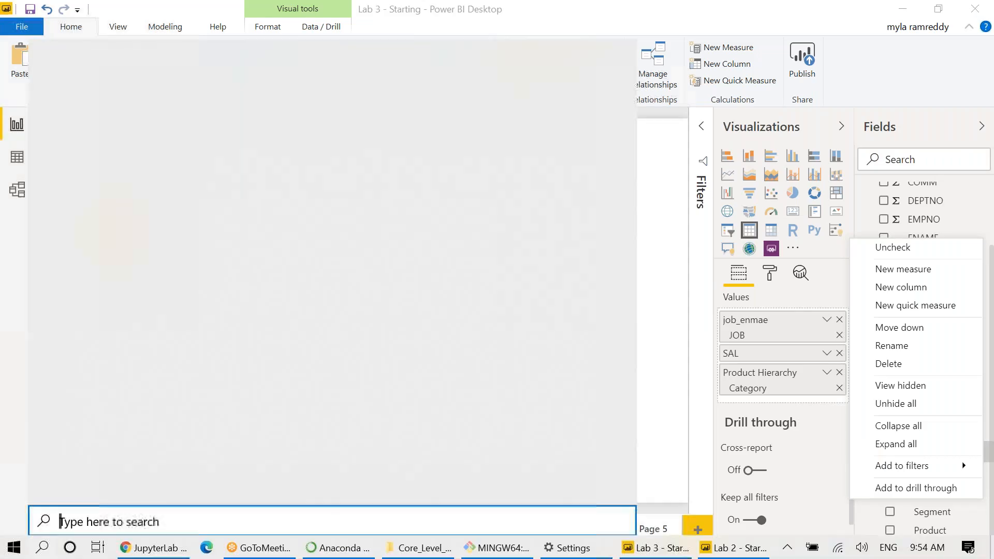
type("excel")
key("Return")
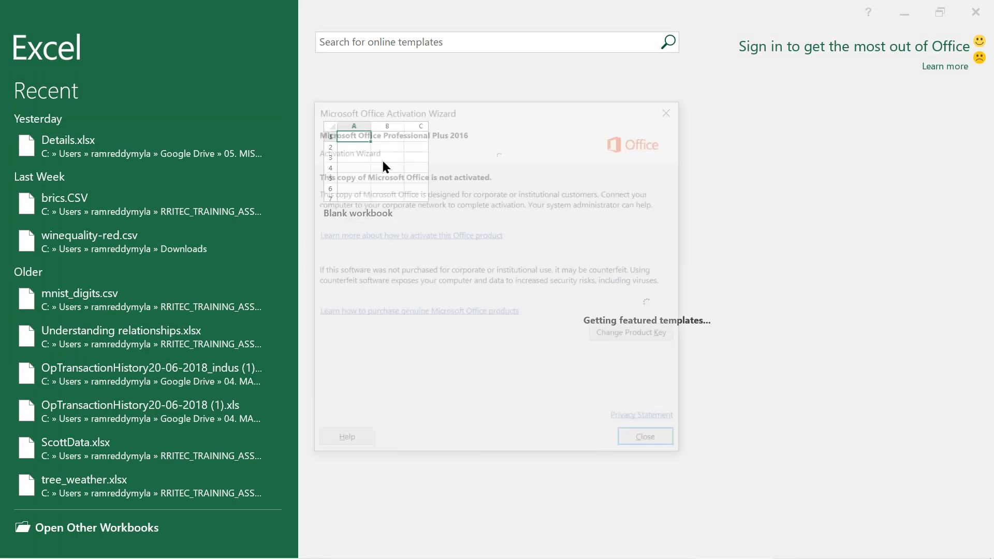
left_click(648, 440)
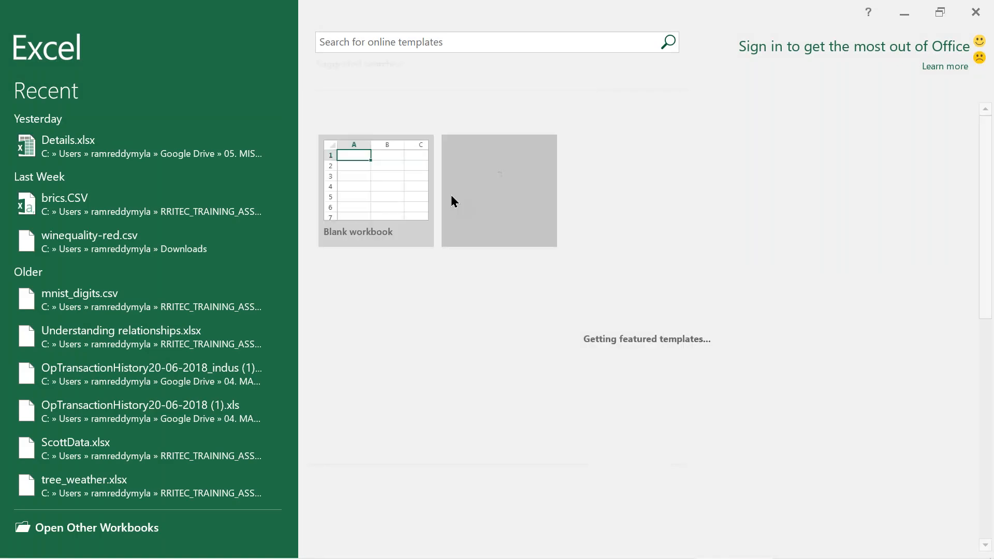
left_click(393, 186)
left_click(395, 184)
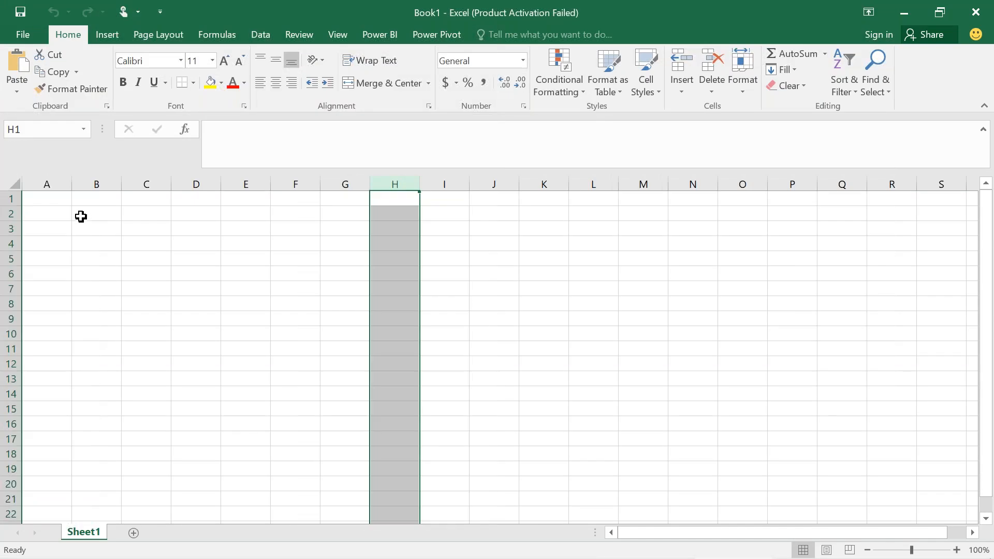
Enter the sample categories cat1, cat1, cat2 and cat2 in cells B2 to B5.
left_click(81, 217)
type("cat")
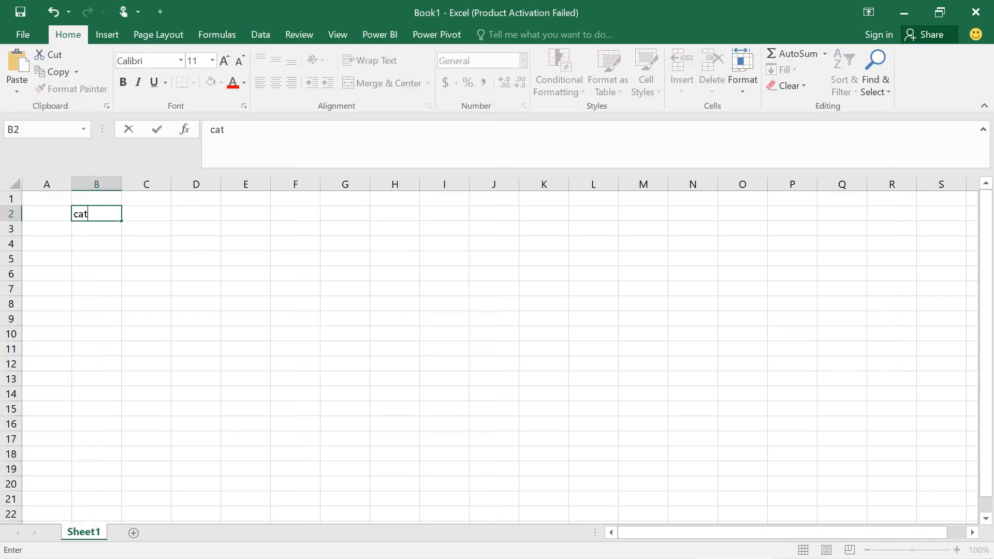
type("1")
key("Return")
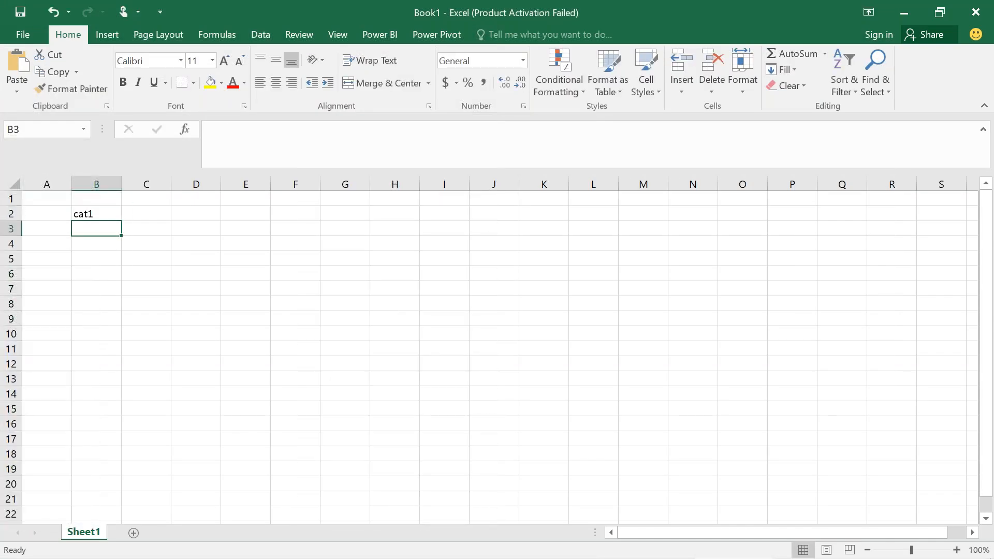
type("cat1")
key("Return")
type("c")
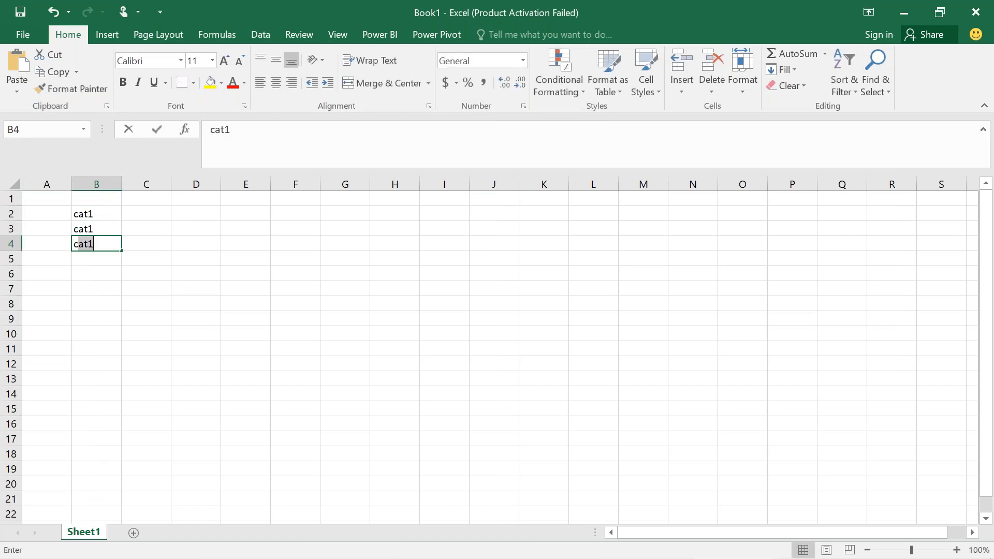
type("at2")
key("Return")
type("ca")
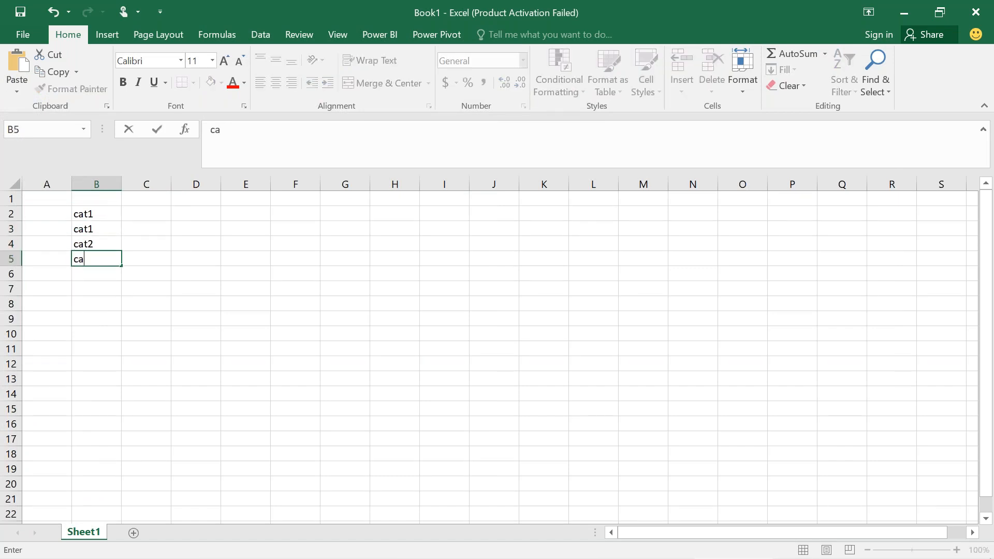
type("t2")
left_click(147, 212)
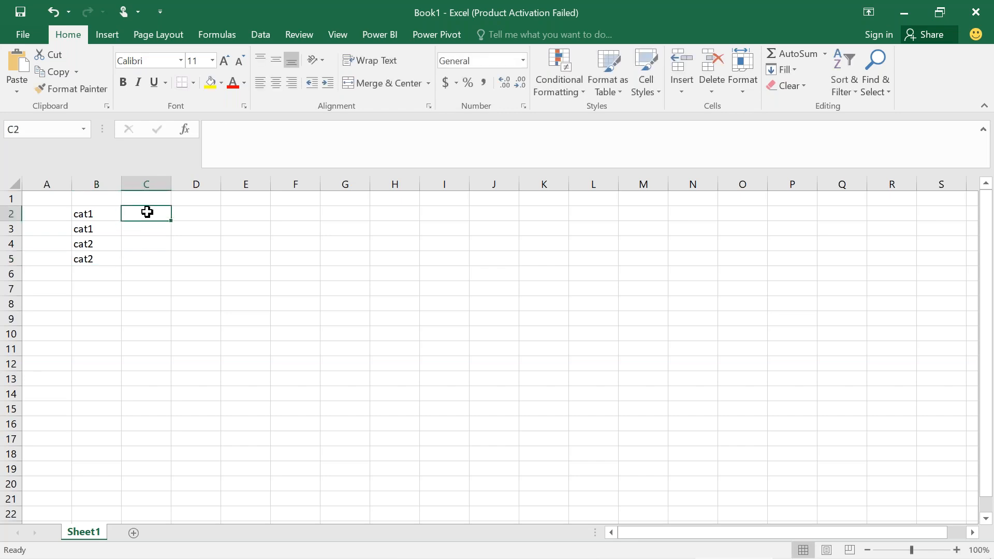
type("prod1")
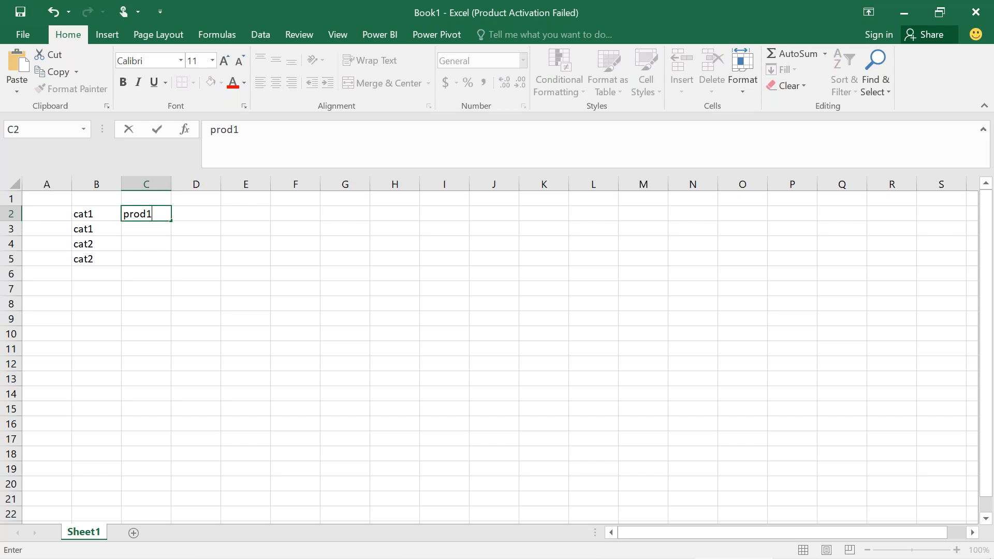
key("Return")
type("prod")
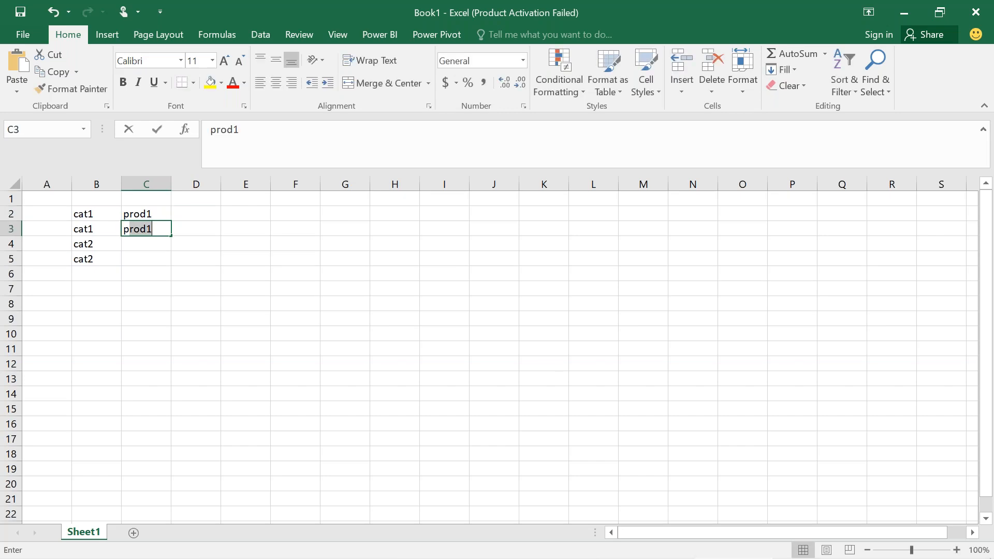
type("2")
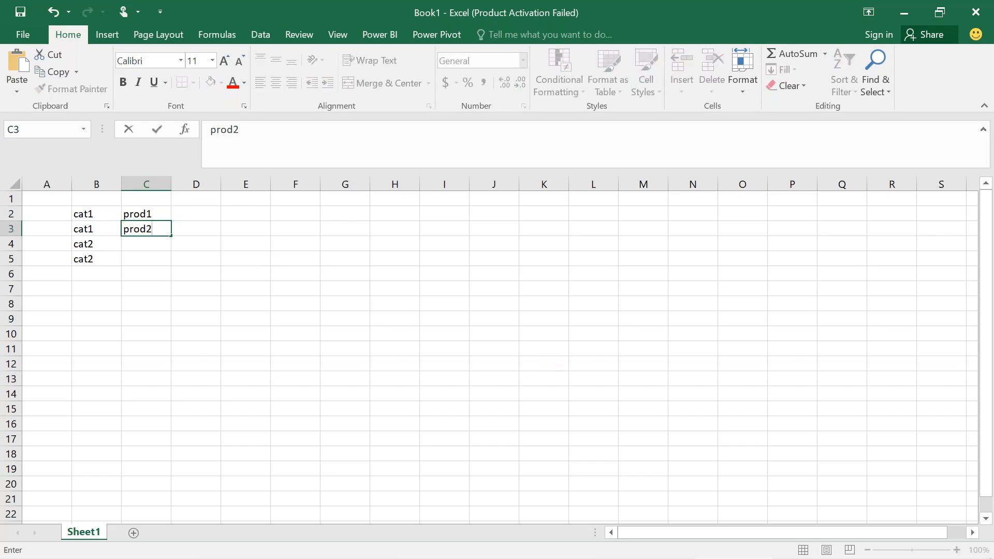
key("Return")
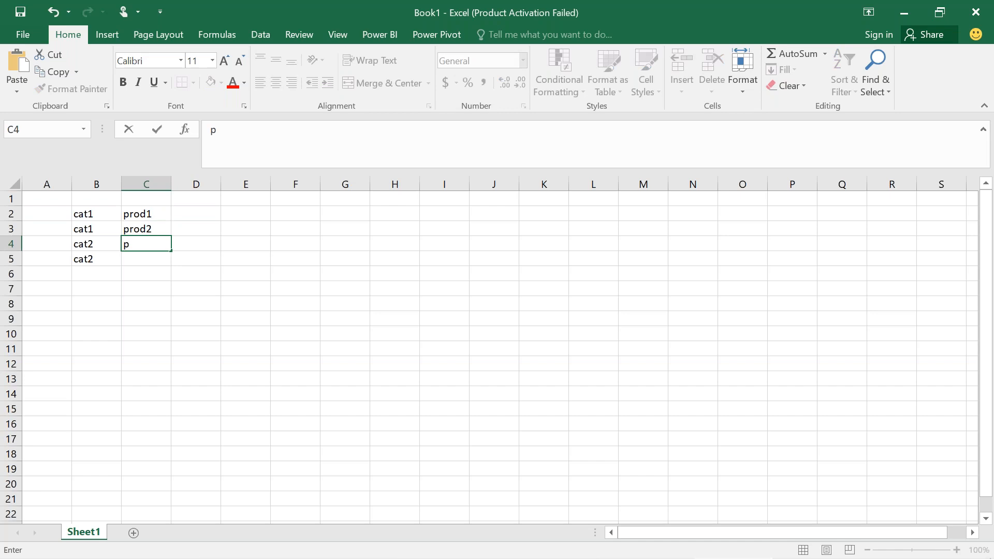
Enter the segments seg1, seg2, seg1 and seg2 in cells C2 to C5, overwriting the product entries.
key("Up")
key("Up")
type("se")
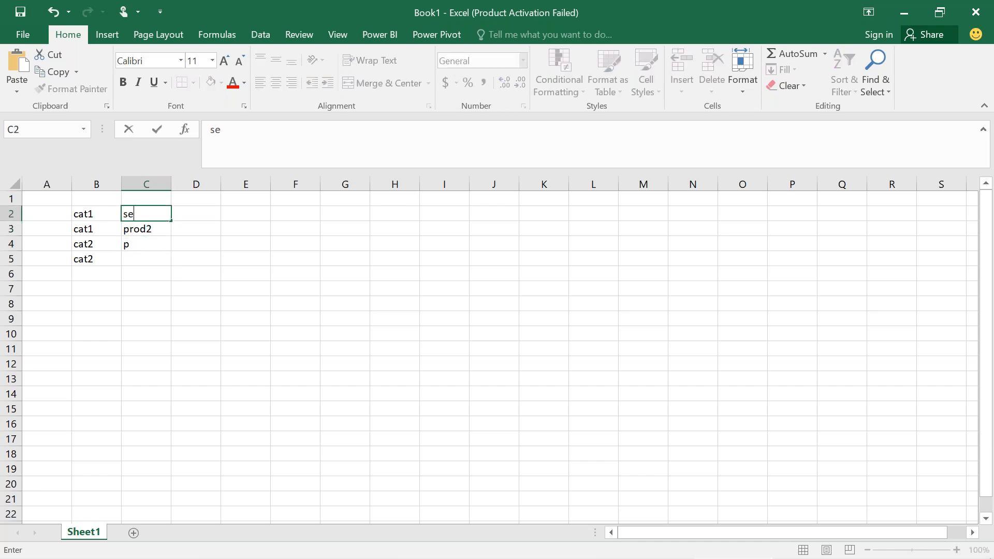
type("g1")
key("Return")
type("seg2")
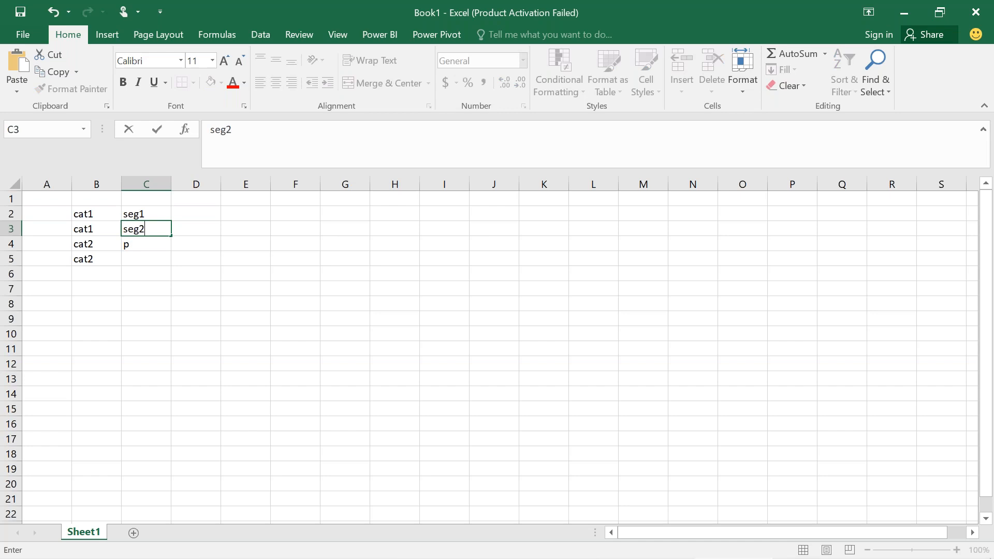
key("Return")
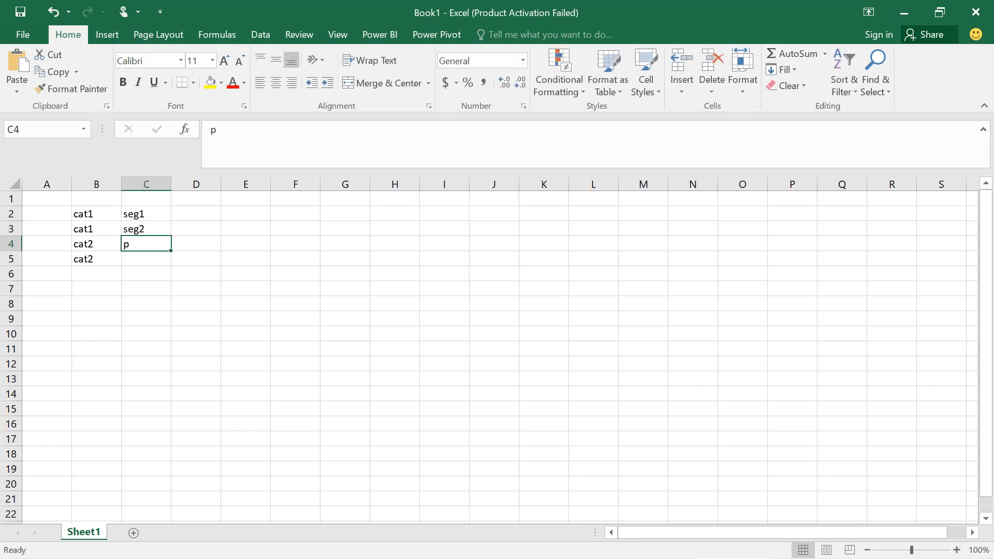
type("seg1")
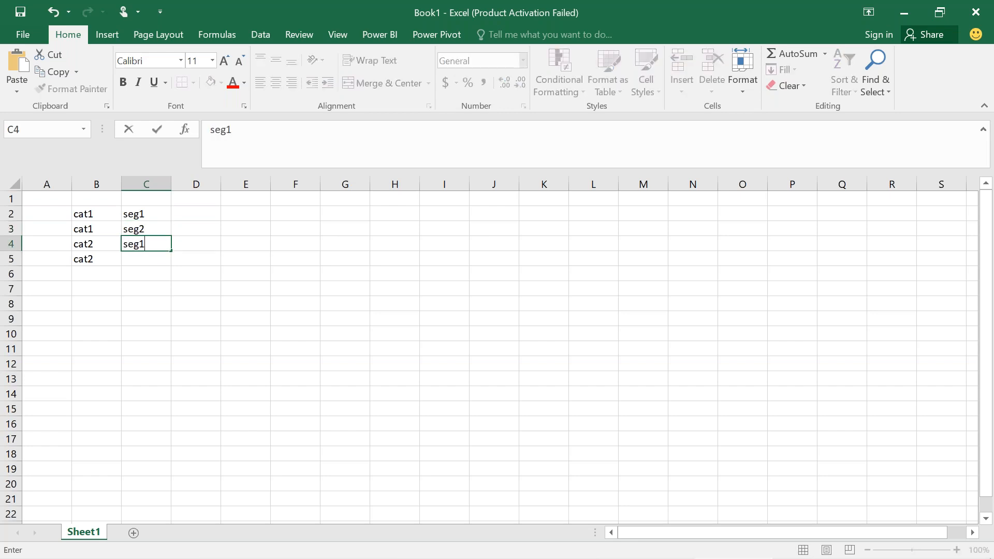
key("Return")
type("seg2")
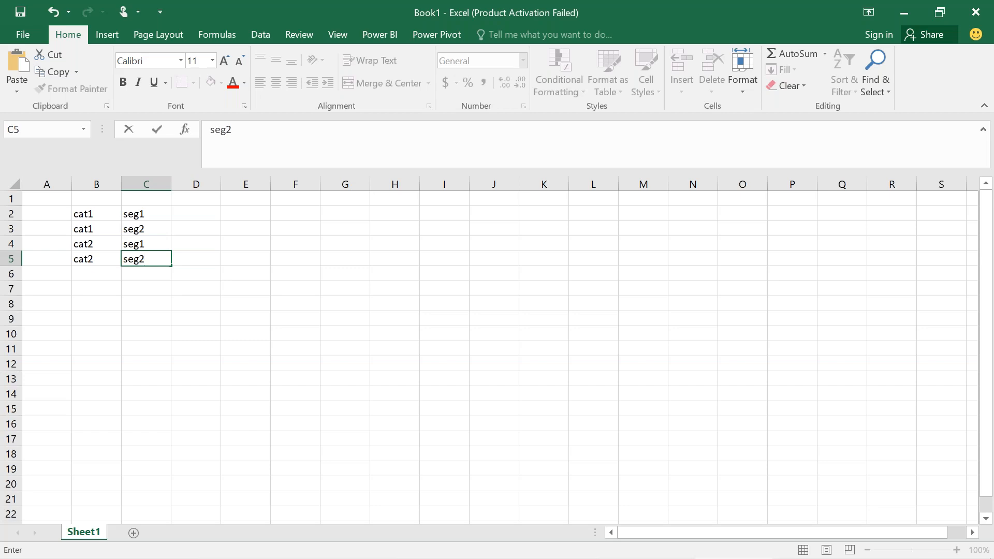
left_click(149, 319)
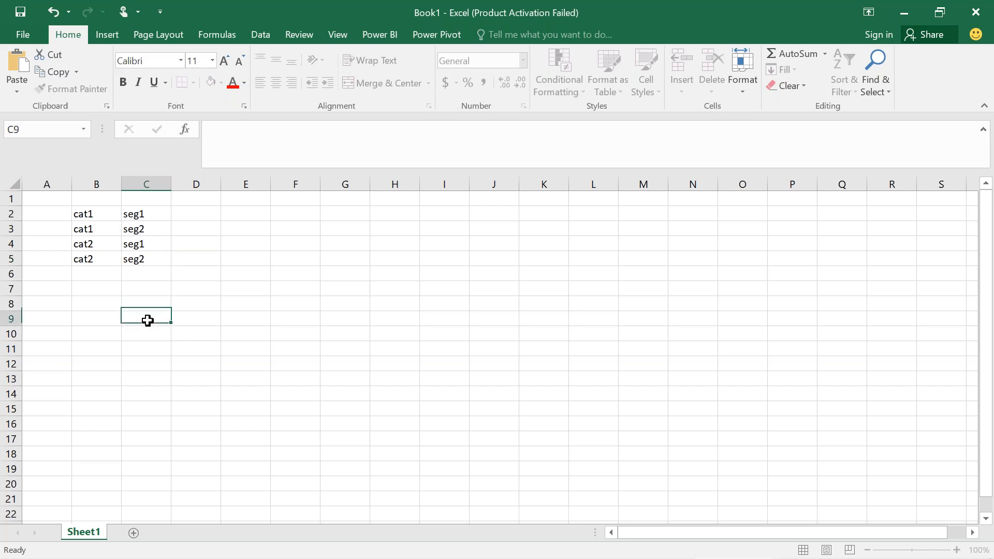
Change the first cat2 row's segment in cell C4 to seg3.
left_click(148, 248)
type("seg3")
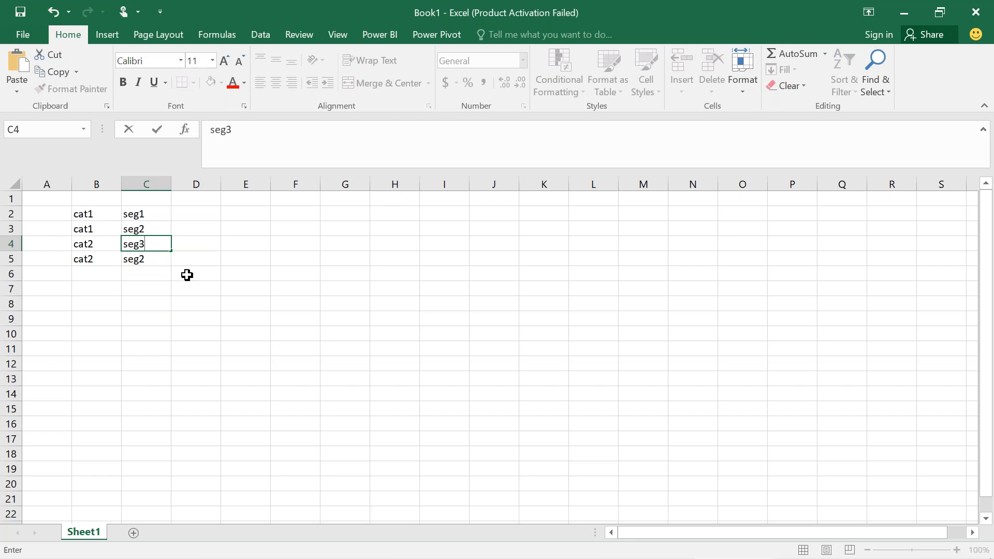
left_click(164, 321)
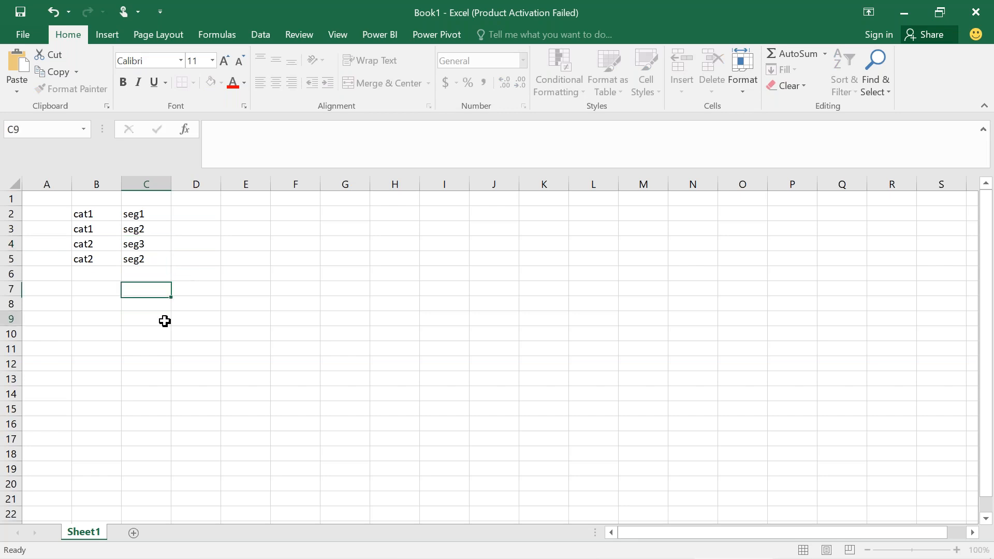
left_click(229, 313)
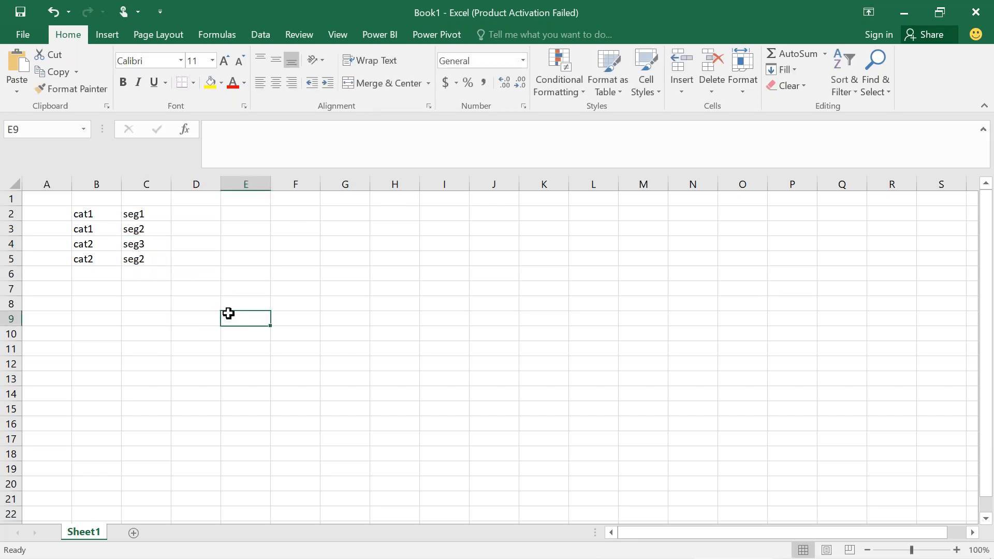
Enter the values 10, 20, 30 and 40 in cells D2 to D5 beside the segments.
left_click(193, 217)
type("10")
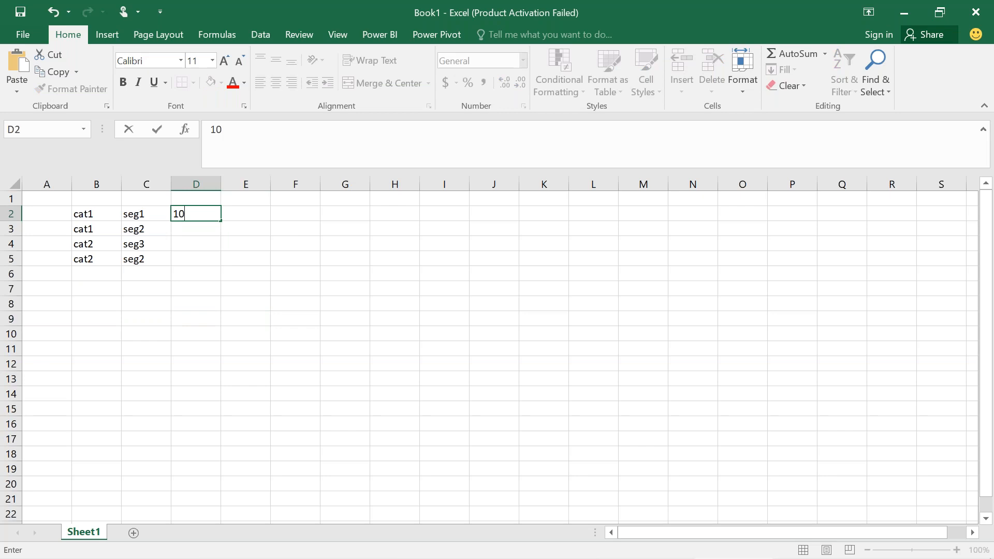
key("Return")
type("20")
key("Return")
type("30")
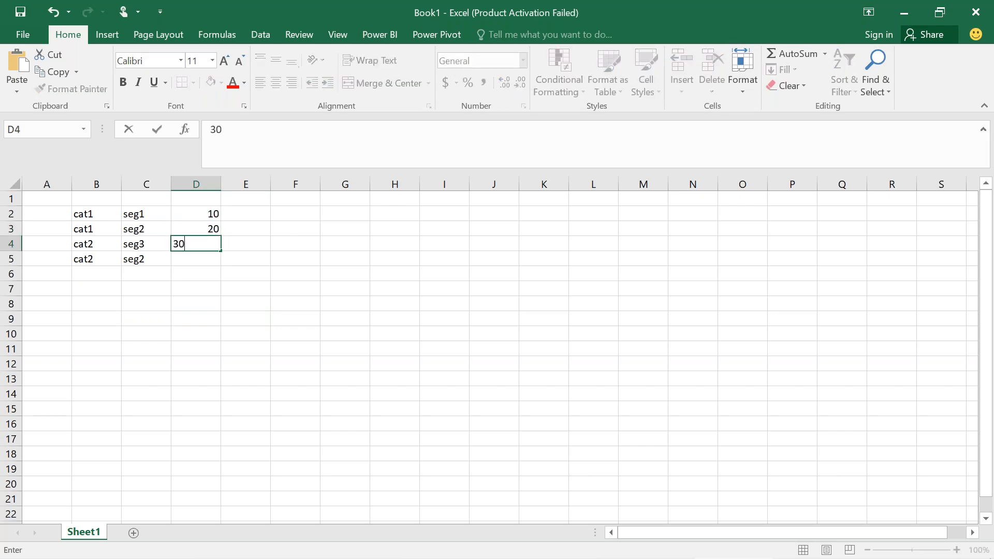
key("Return")
type("40")
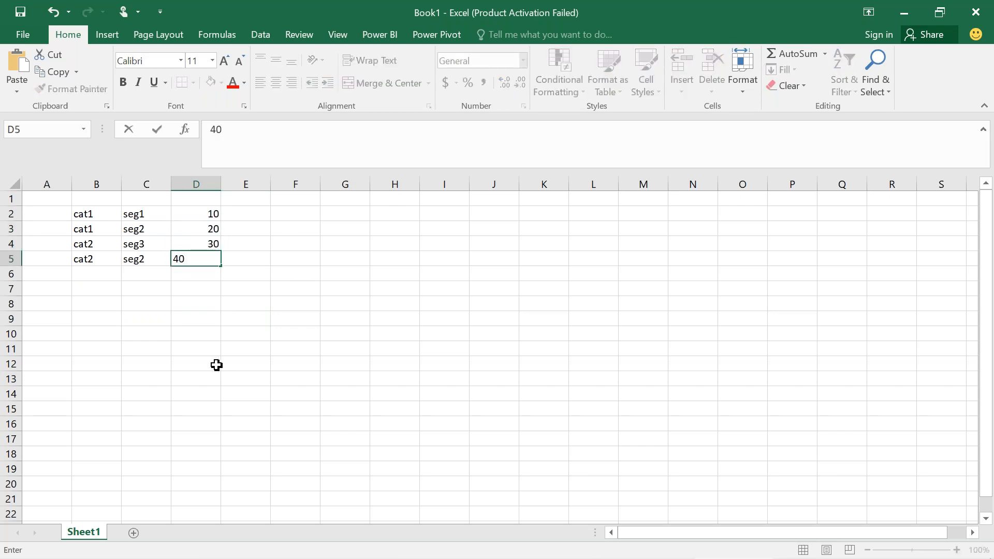
left_click(217, 365)
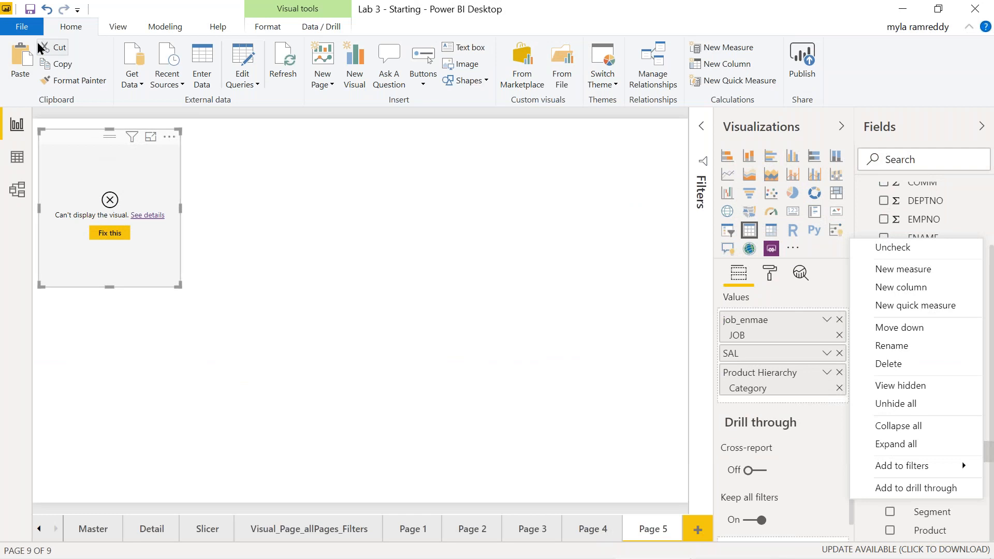
In the Lab 3 Power BI report, undo adding the Product Hierarchy's Category to the Page 5 table, and switch to the Lab 2 report.
left_click(50, 13)
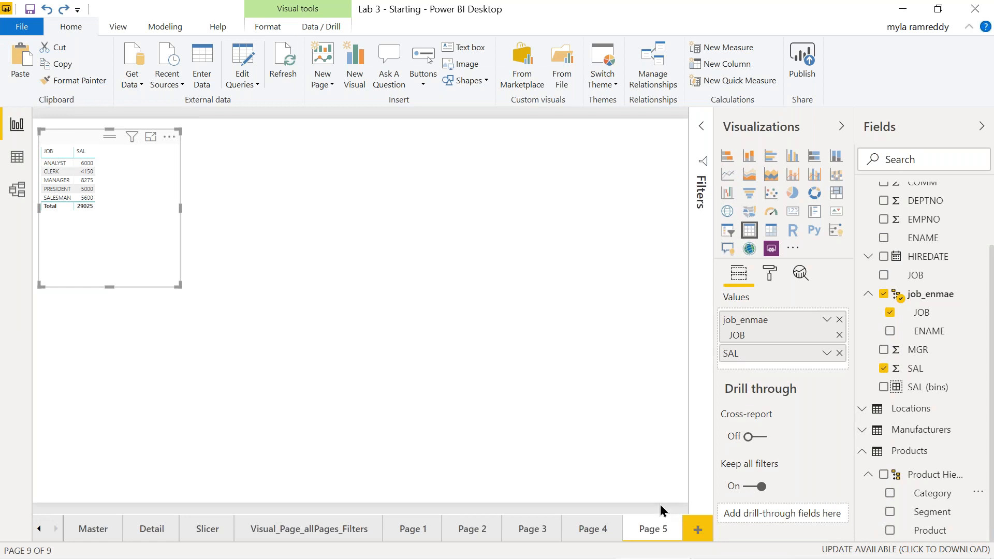
key("alt+Tab")
key("alt+Tab")
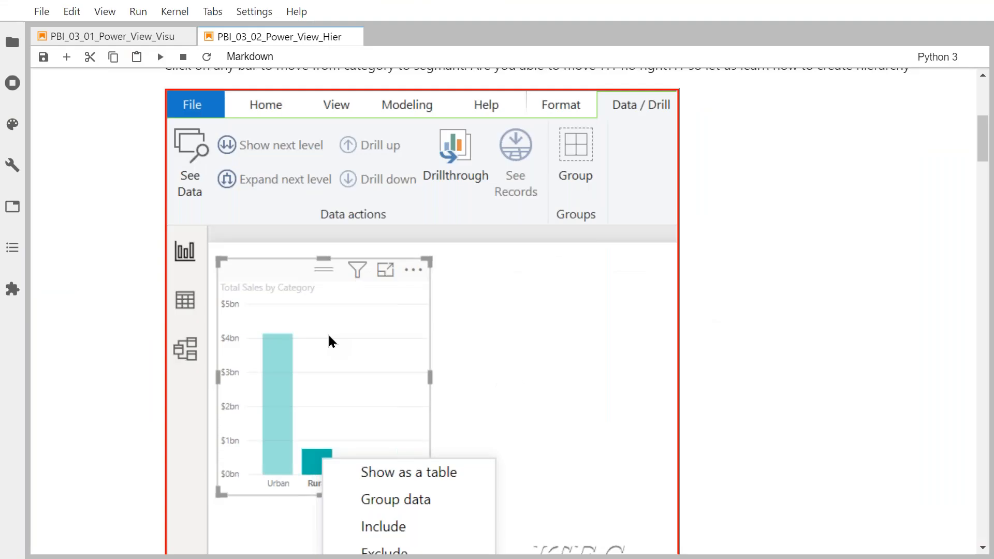
key("alt+Tab")
key("alt+Tab")
key("alt+Tab")
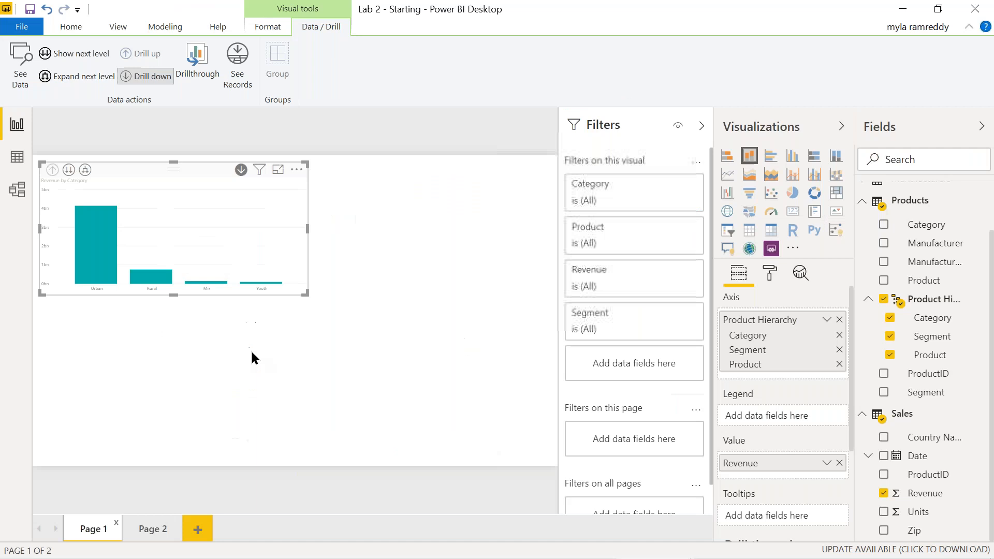
Show the next hierarchy level in the revenue chart and compare its segments with the category and segment table on Page 2.
left_click(68, 170)
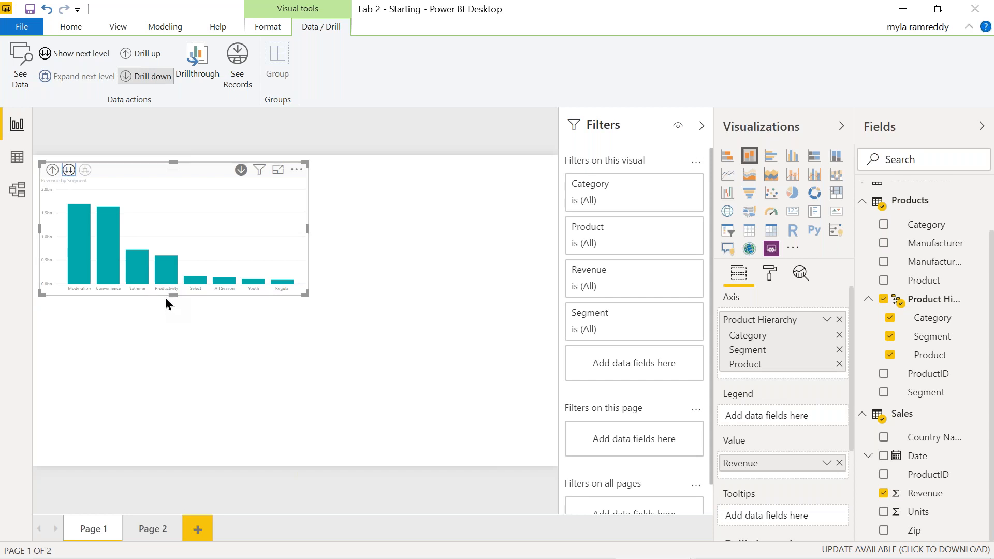
left_click(156, 531)
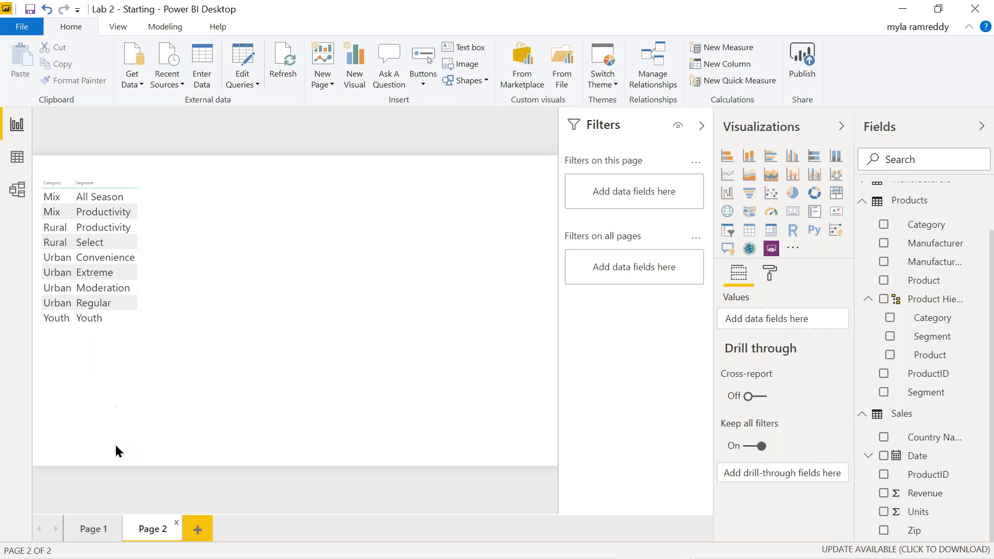
left_click(94, 533)
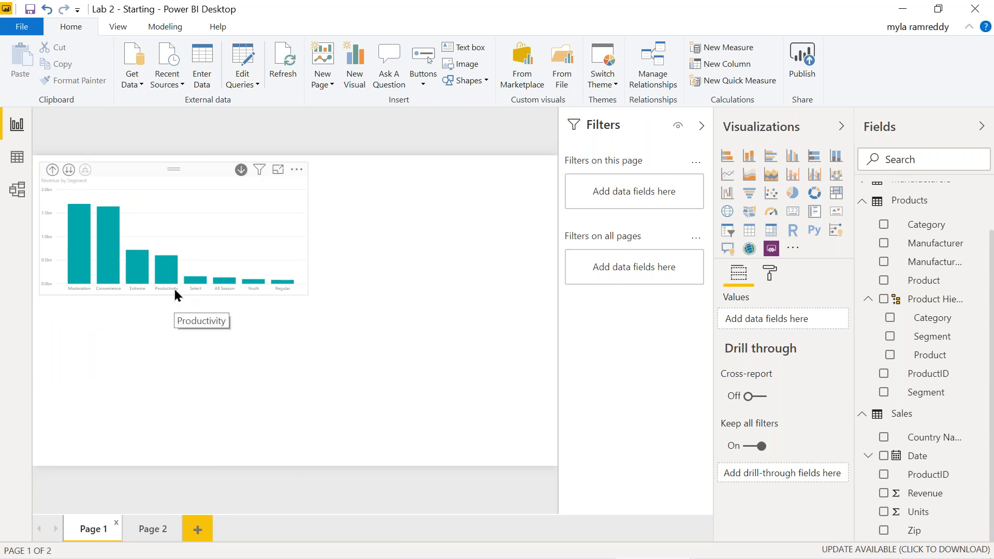
left_click(155, 531)
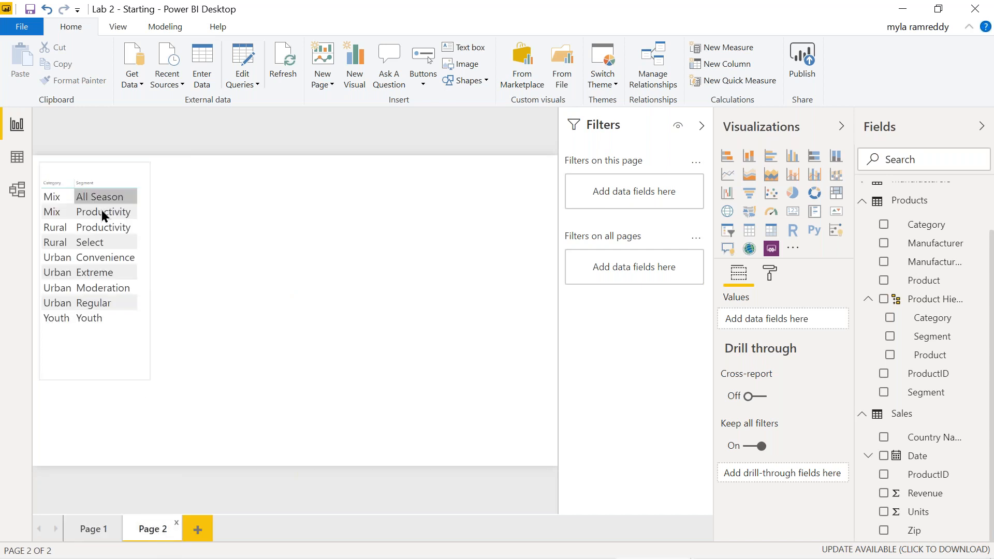
left_click(90, 529)
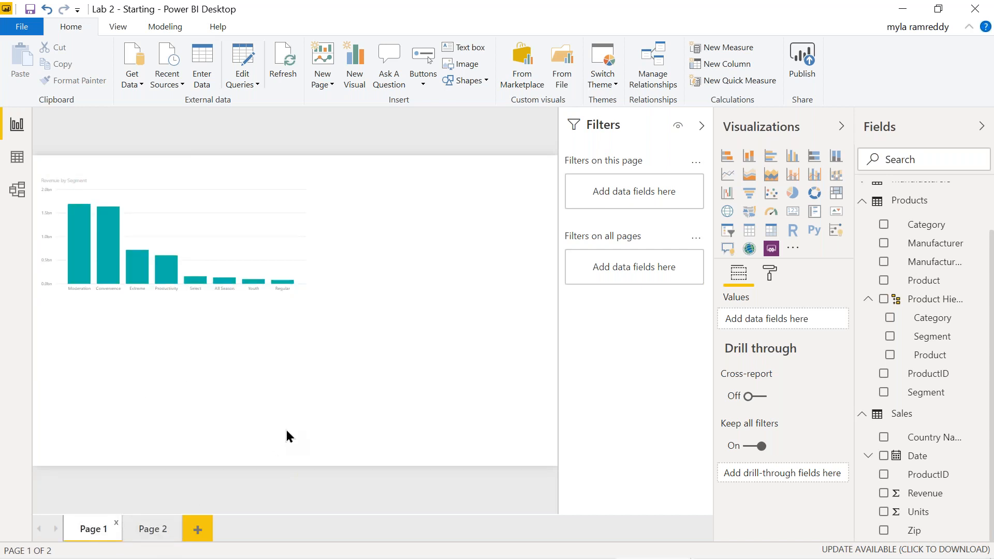
Switch to the Excel workbook and enter seg1 with the value 10 in cells F10 and G10.
key("alt+Tab")
key("alt+Tab")
key("alt+Tab")
key("alt+Tab")
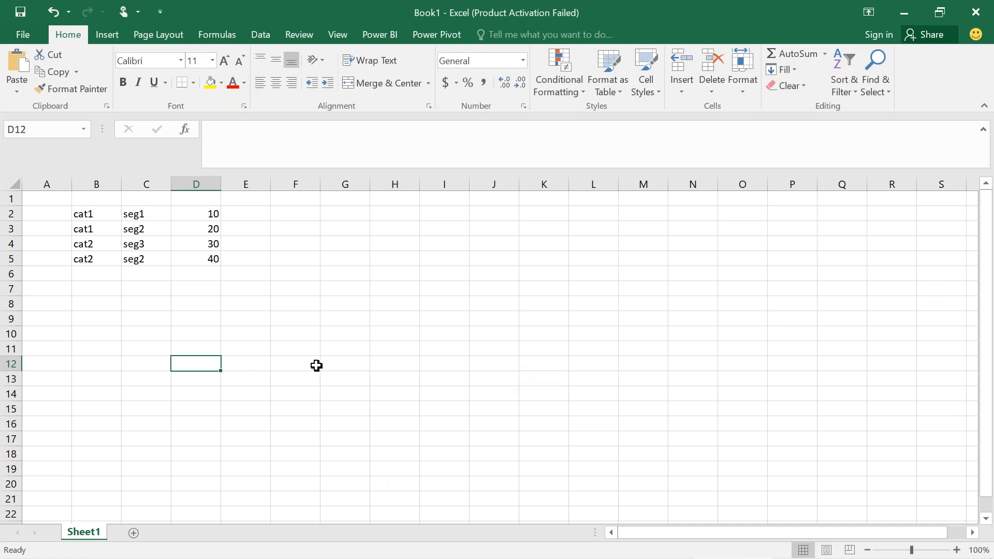
left_click_drag(148, 215, 148, 257)
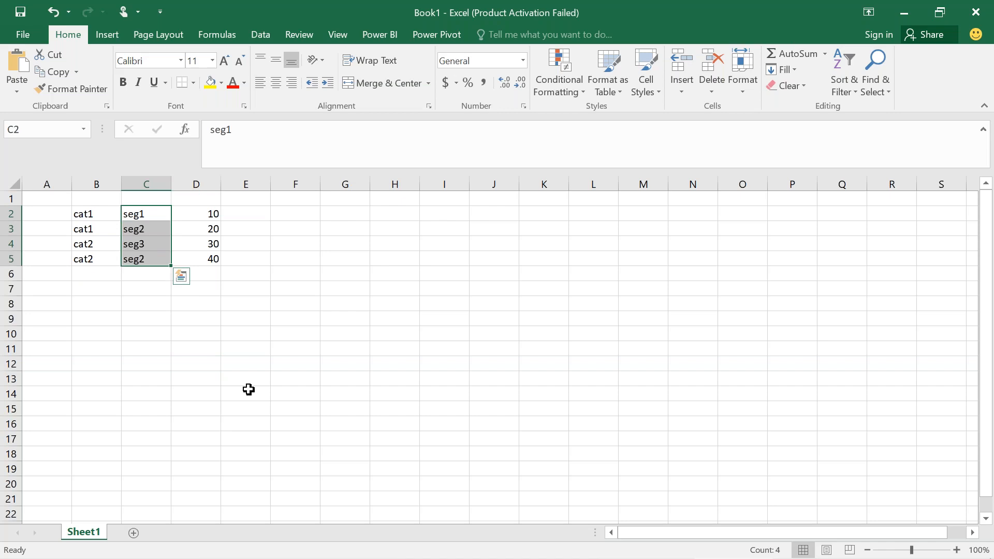
left_click(299, 337)
type("seg1")
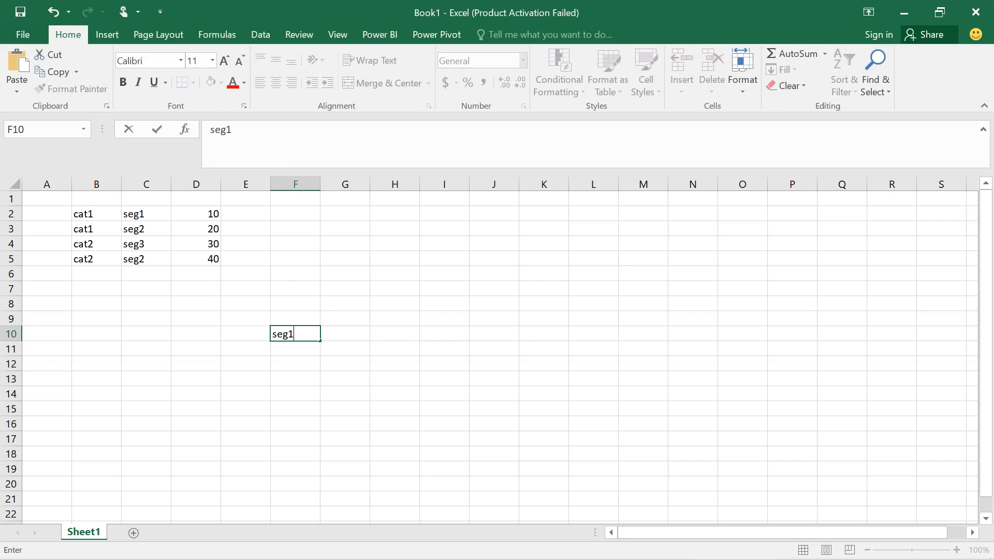
key("Tab")
type("10")
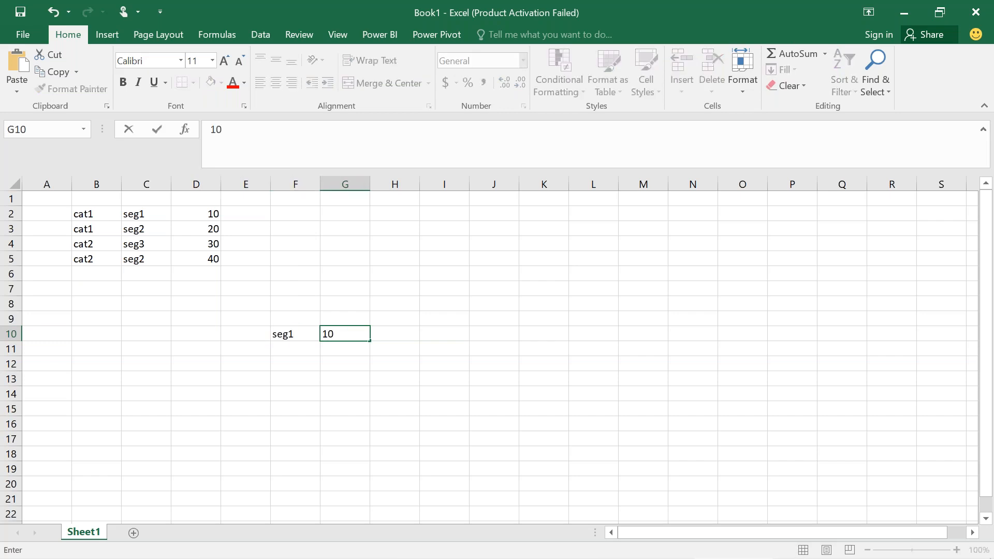
key("Return")
key("Left")
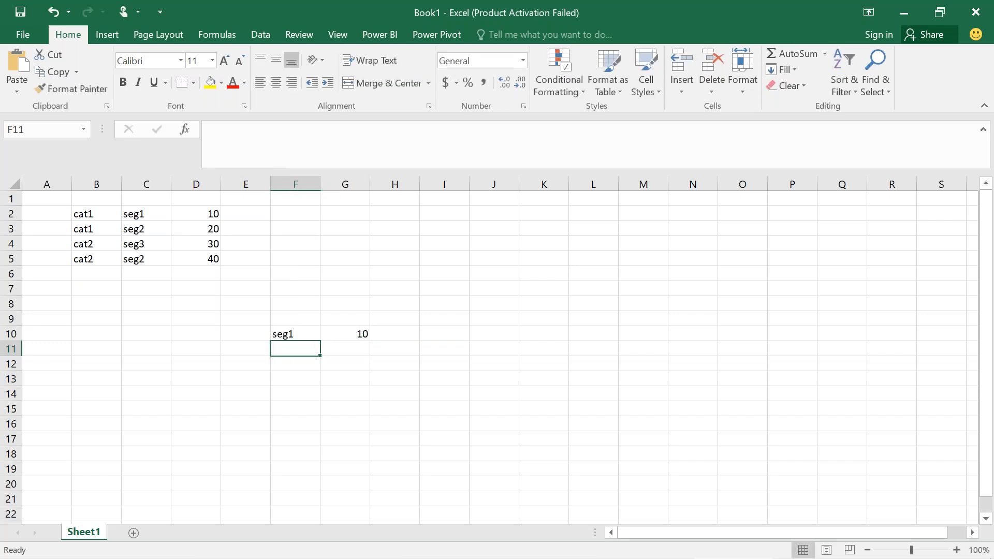
Enter seg2 in cell F11 and the formula =20+40 in cell G11.
type("seg2")
key("Tab")
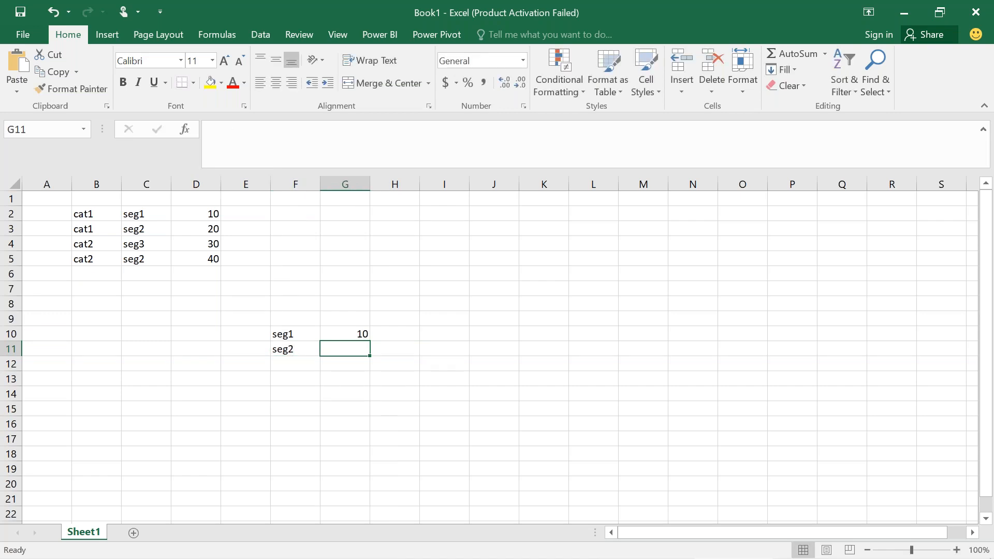
type("20+")
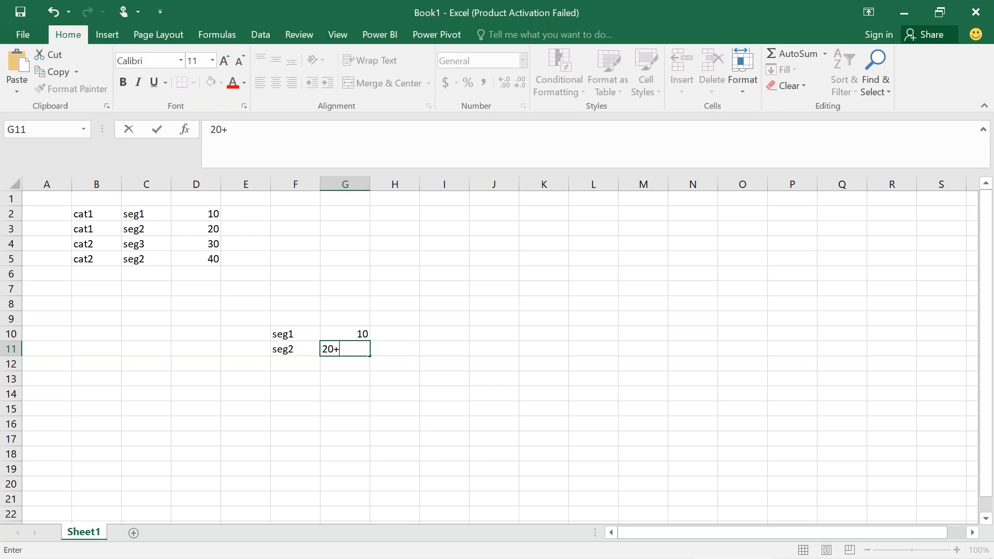
type("40")
left_click(207, 132)
type("=")
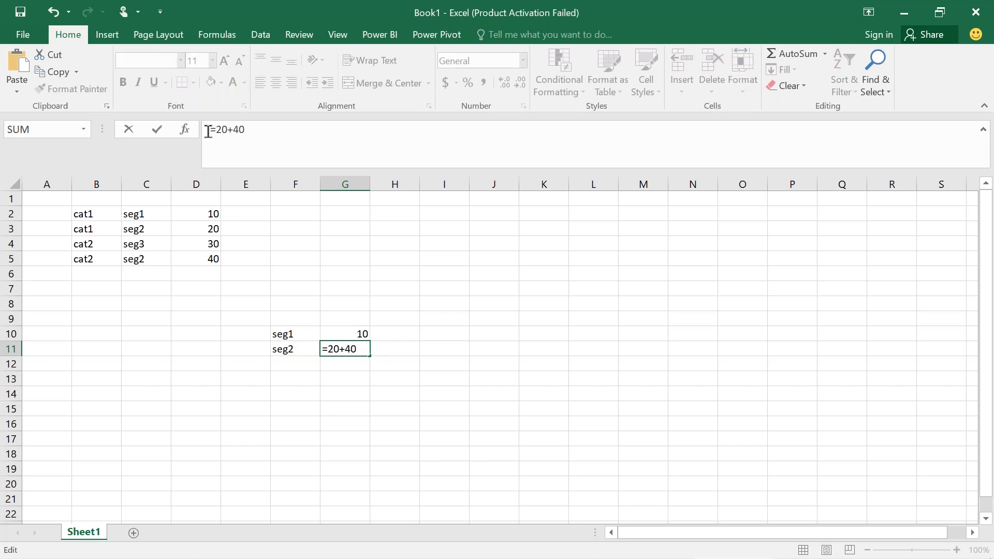
key("Return")
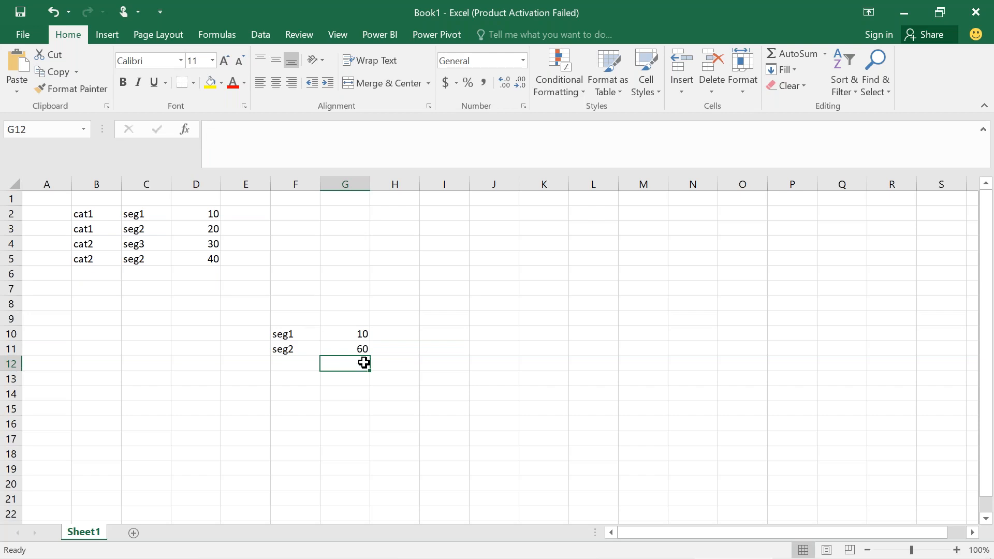
Enter seg3 in cell F12 with the value 30 in cell G12.
left_click(285, 367)
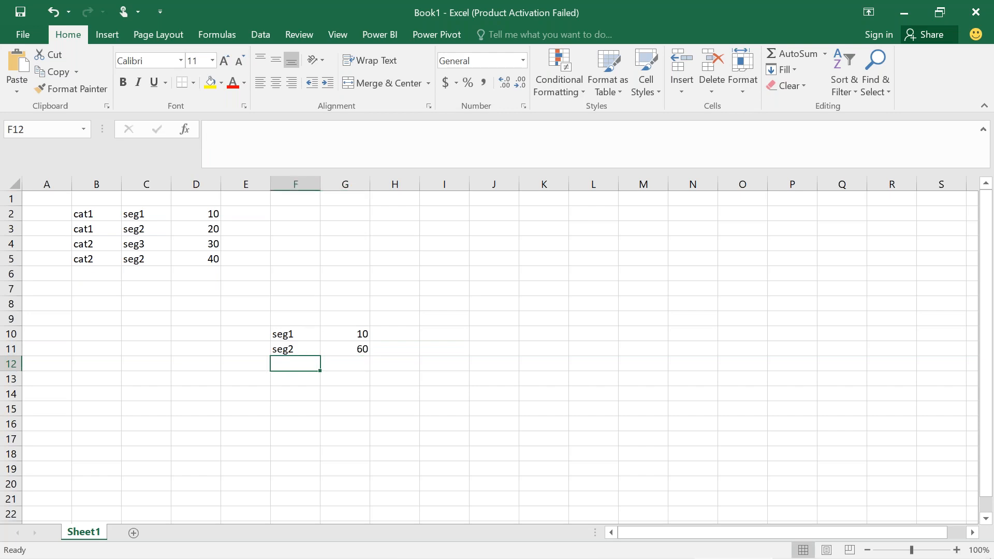
type("seg3")
key("Tab")
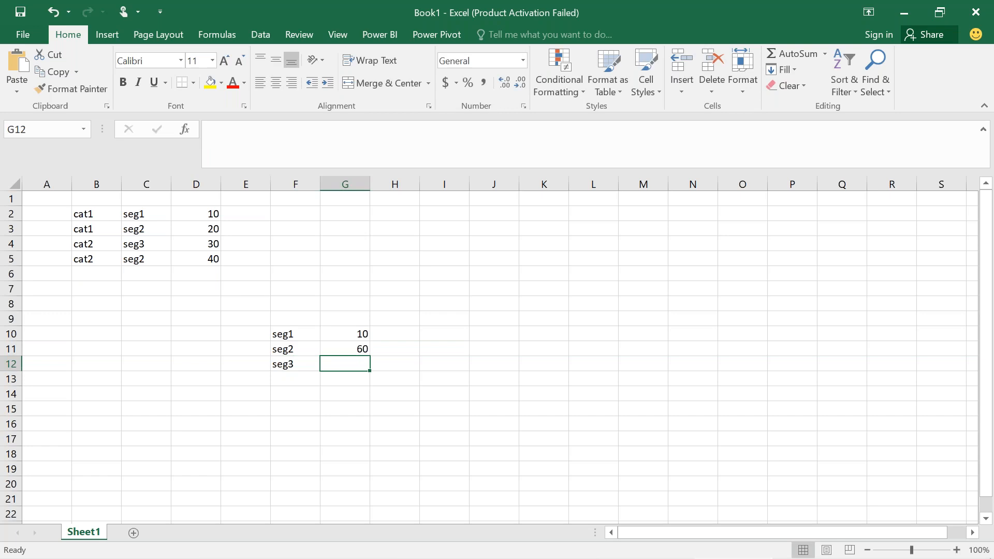
type("30")
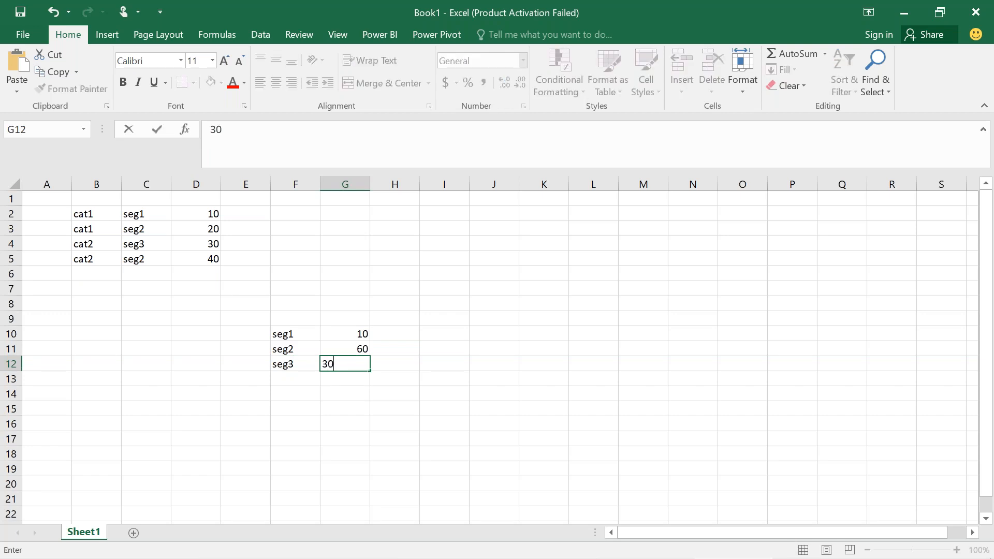
left_click(342, 446)
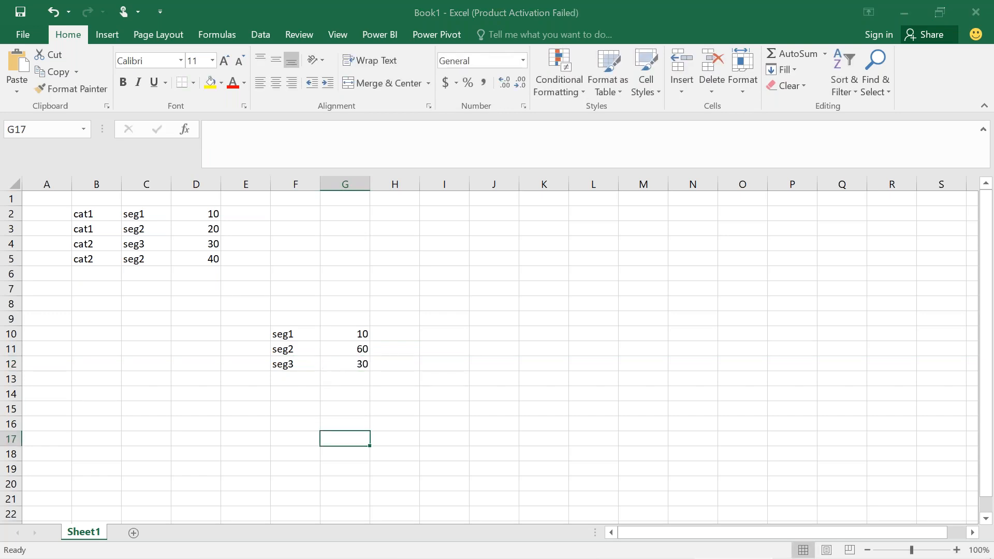
Check the chart's next-level command name in Power BI, and enter the heading "Go to the next level in the hierarchy" in Excel cell F8.
key("alt+Tab")
key("alt+Tab")
key("alt+Tab")
key("alt+Tab")
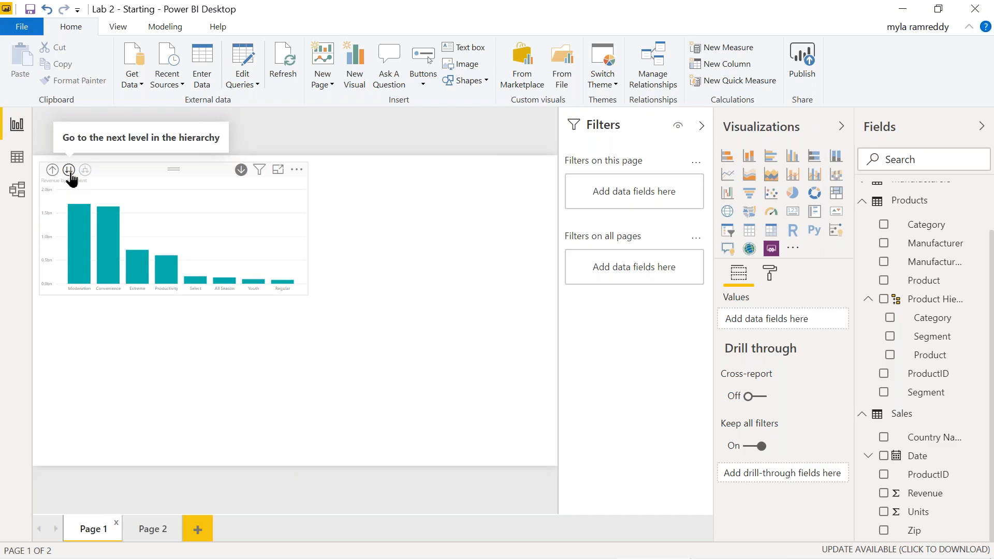
key("alt+Tab")
left_click(285, 299)
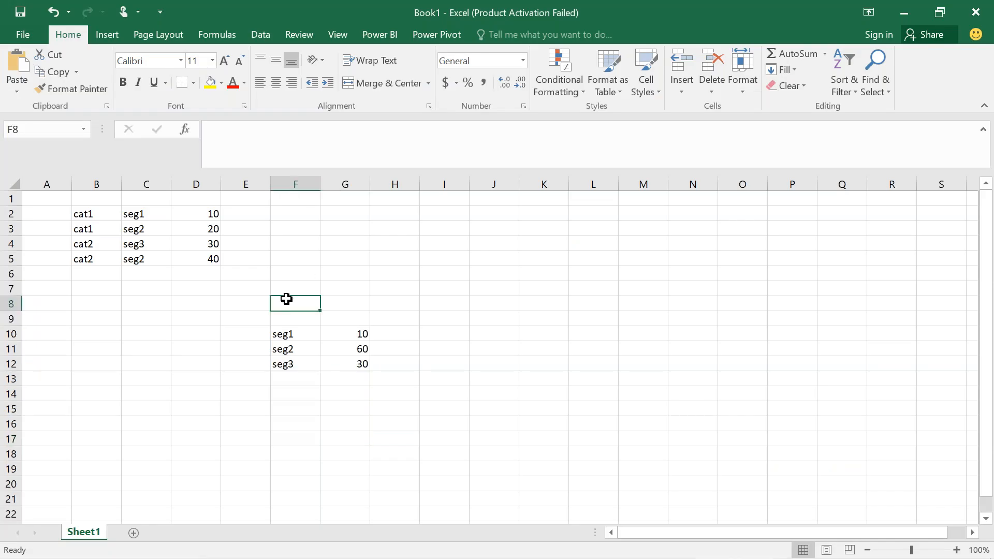
type("Go to ")
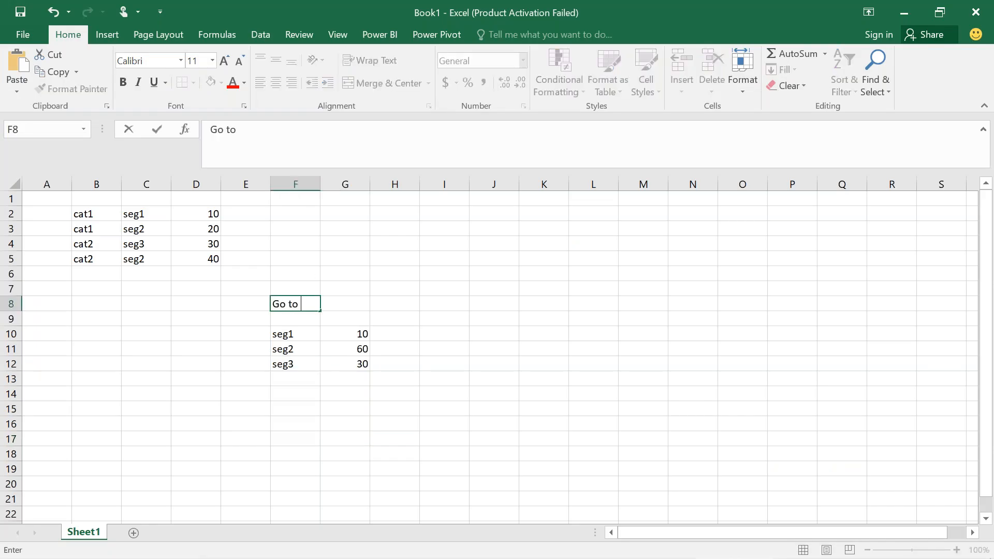
type("the next level in ")
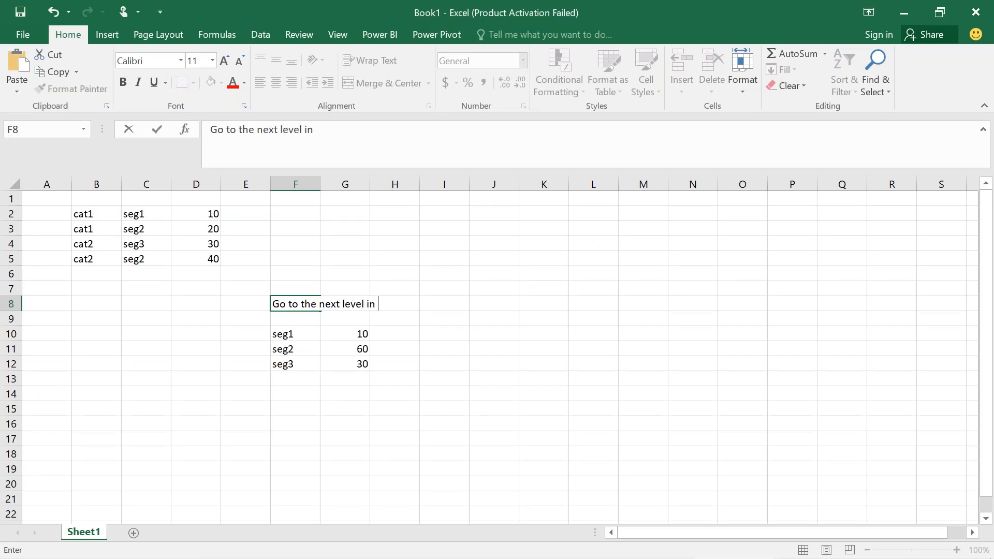
type("the hierarchy")
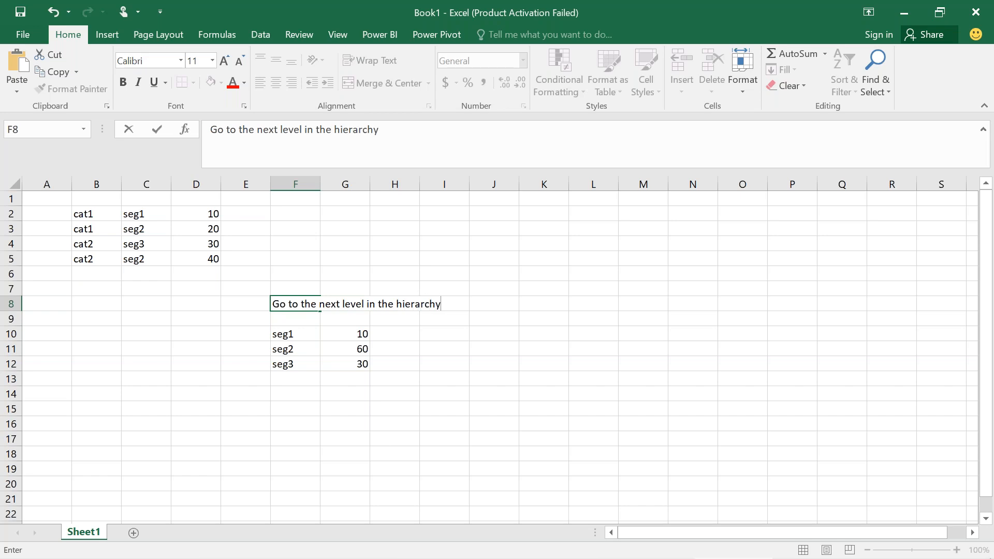
left_click(379, 448)
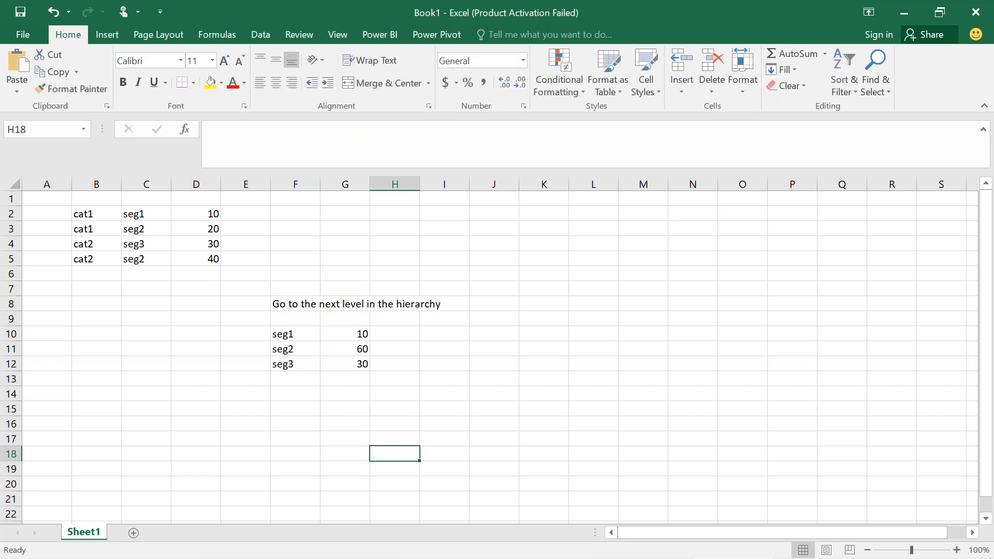
Switch to the Lab 2 Power BI report and drill the revenue chart up to the Category level.
key("alt+Tab")
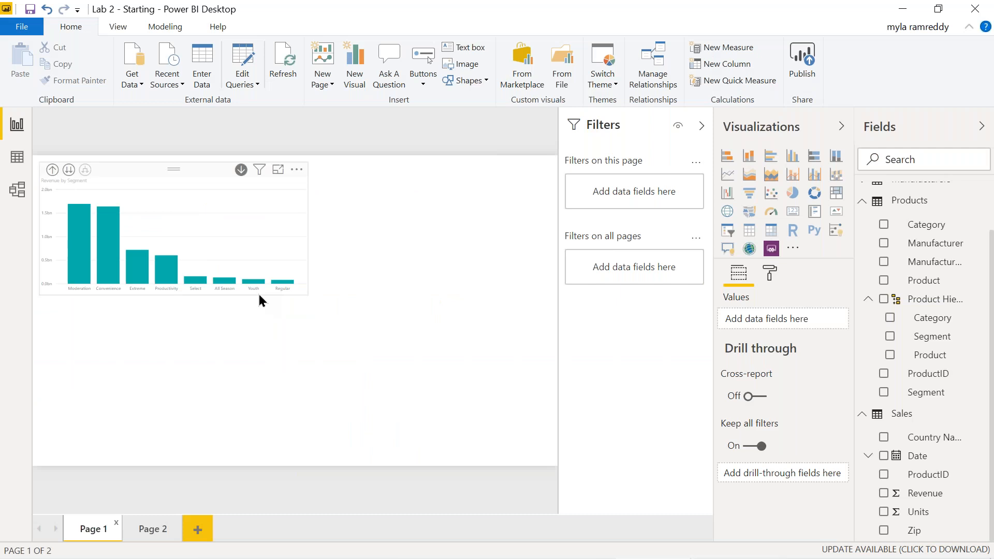
key("alt+Tab")
key("alt+Tab")
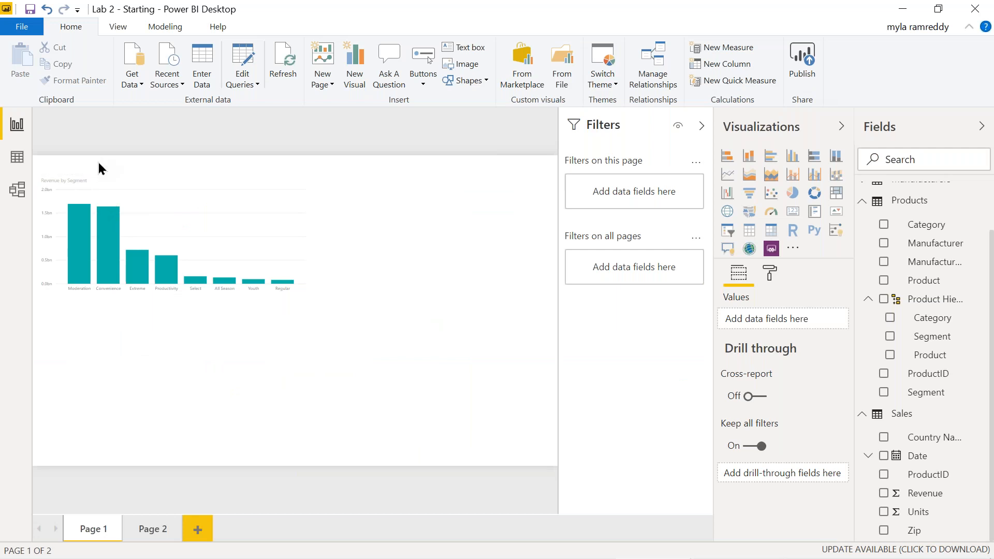
mouse_move(73, 199)
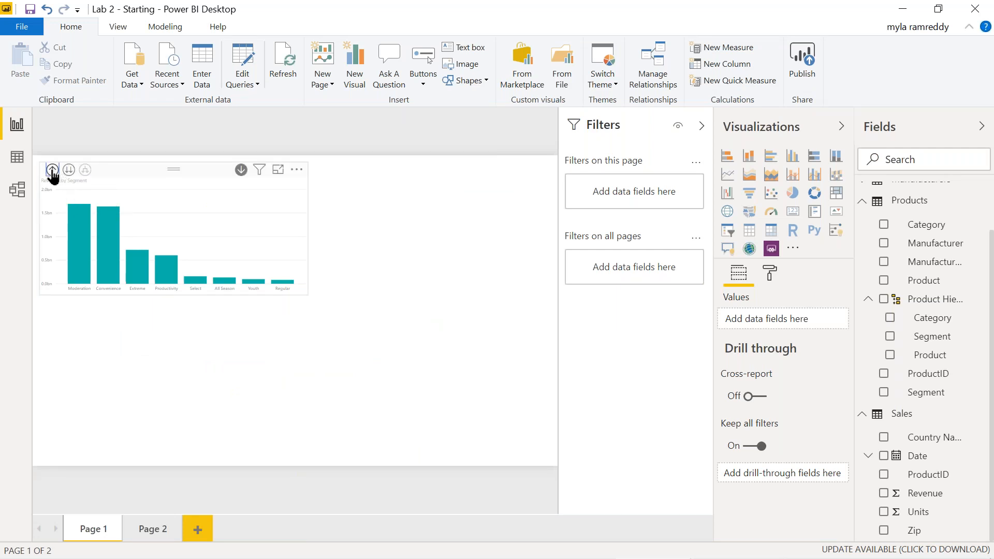
left_click(53, 171)
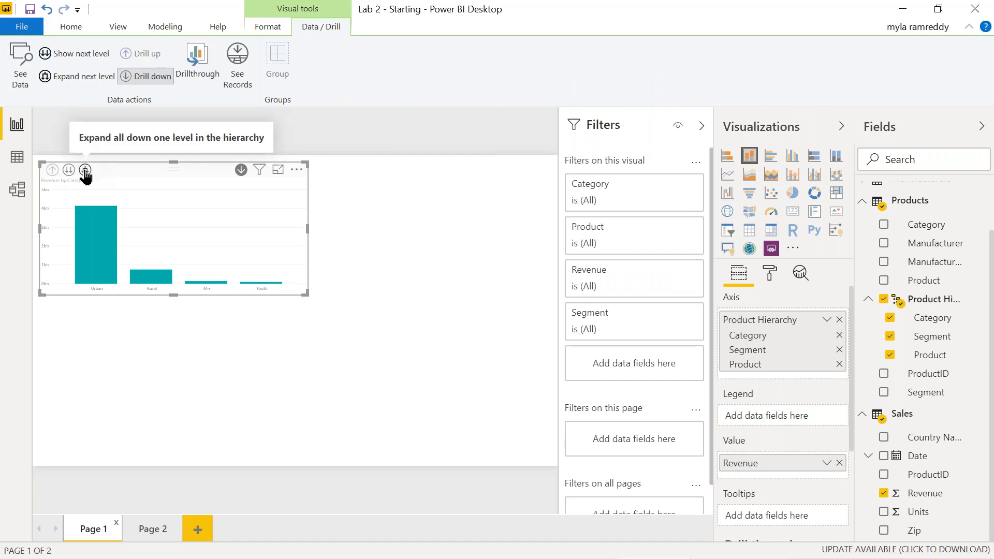
Switch to the Excel workbook and enter the heading "Expand all down one level in the" in cell K8.
key("alt+Tab")
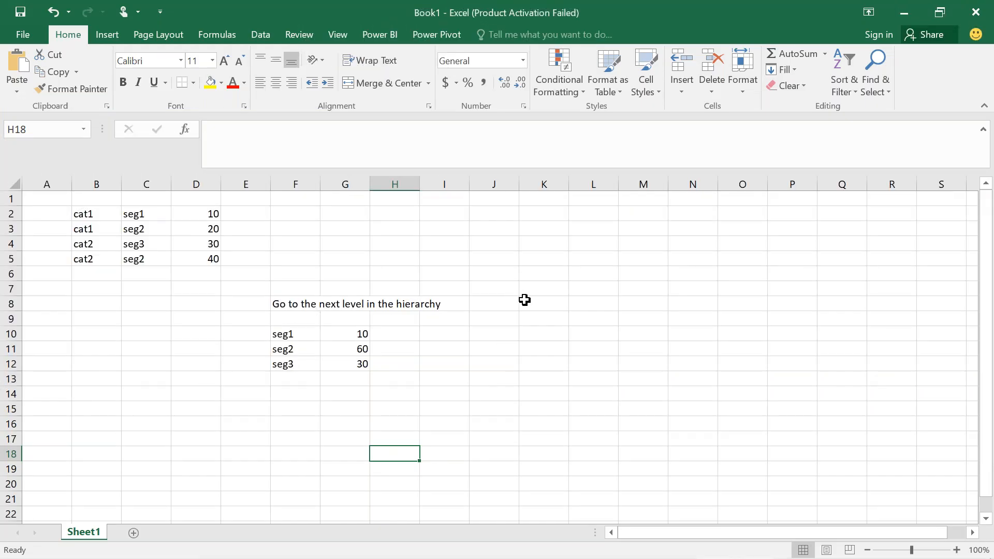
left_click(525, 300)
type("Exp")
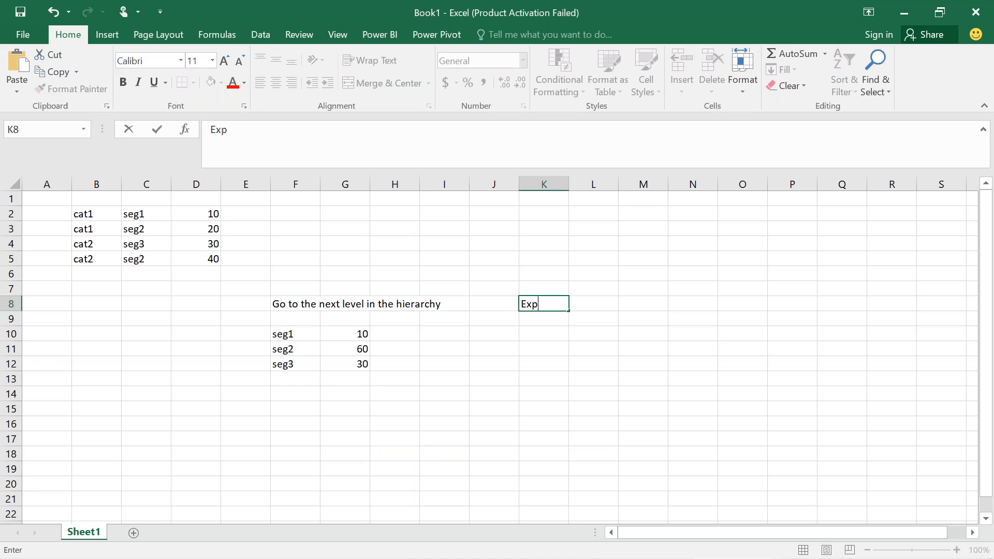
type("and all down one")
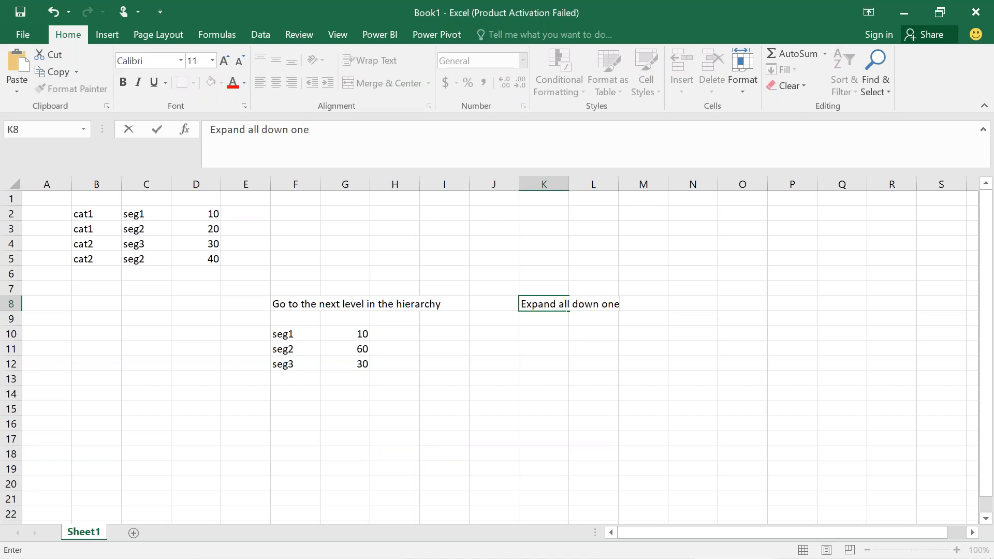
type(" level in the")
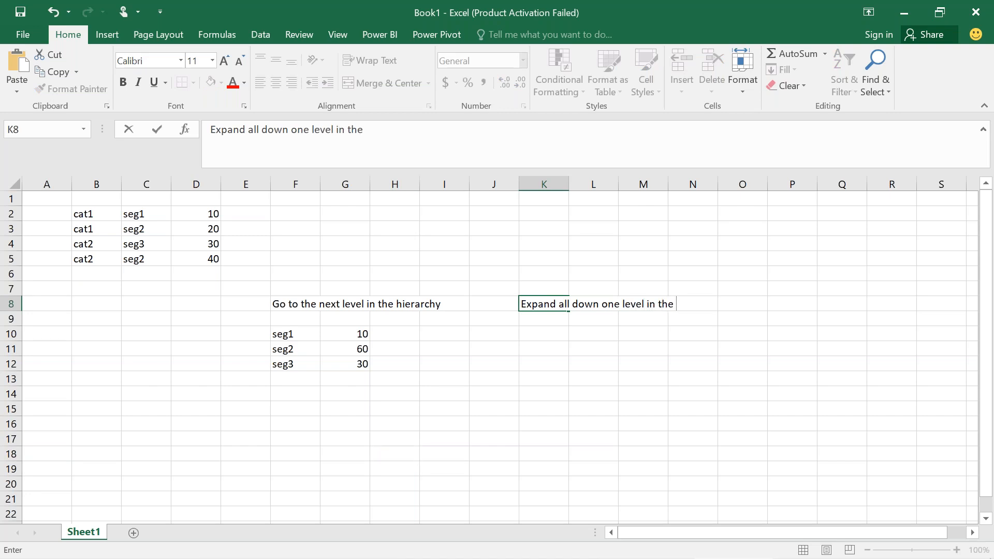
left_click(356, 351)
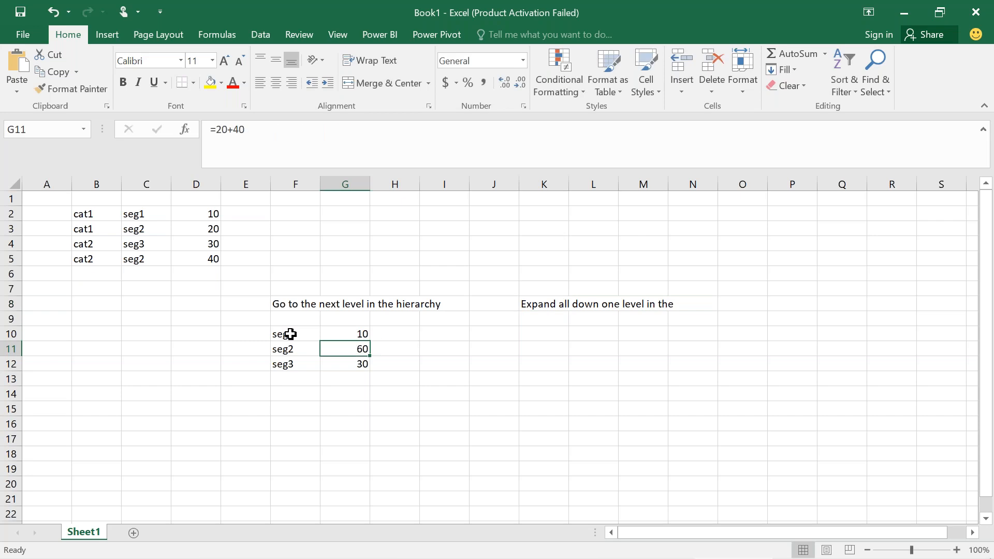
Enter cat1/seg1 in cell J10 with the value 10 in cell K10.
left_click_drag(291, 334, 348, 366)
key("ctrl+c")
left_click(501, 334)
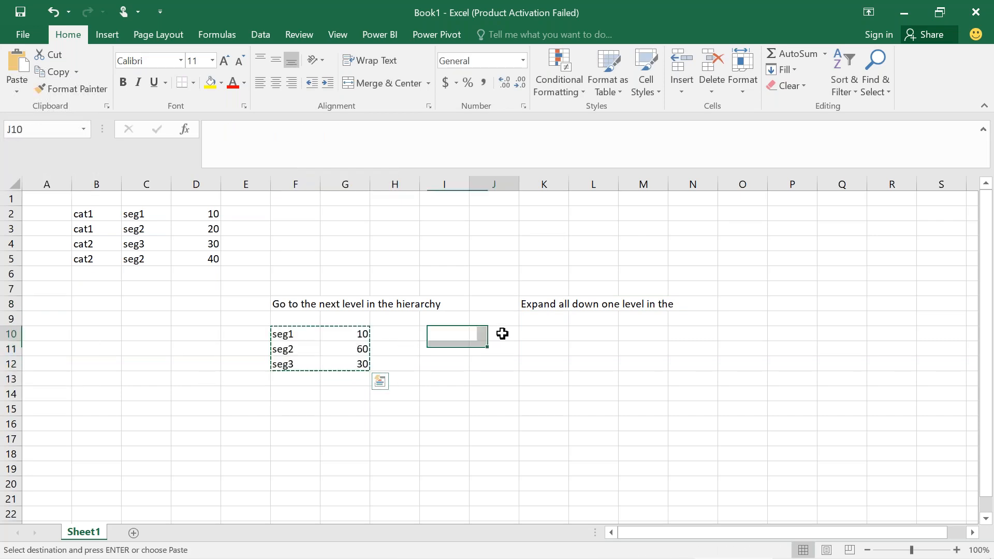
type("cat1/seg1")
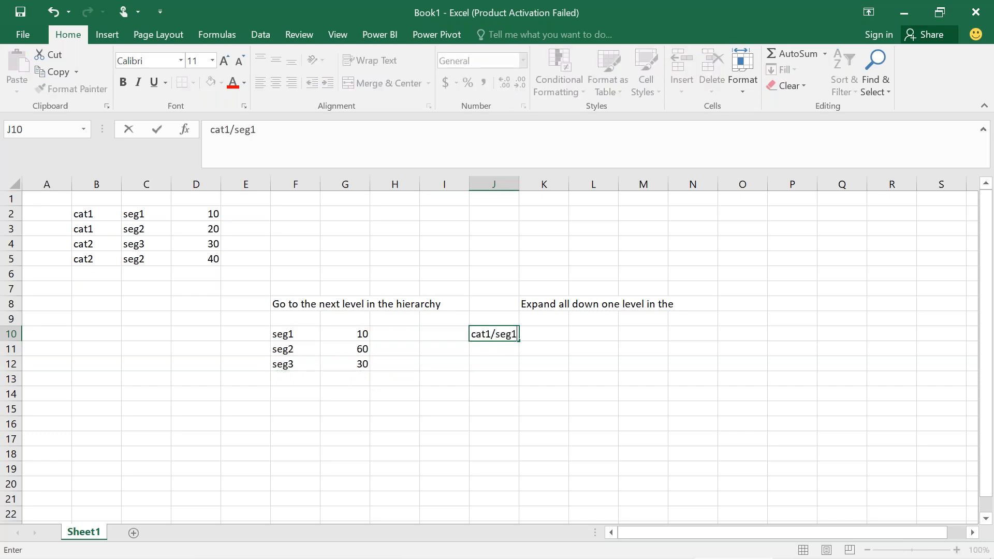
key("Tab")
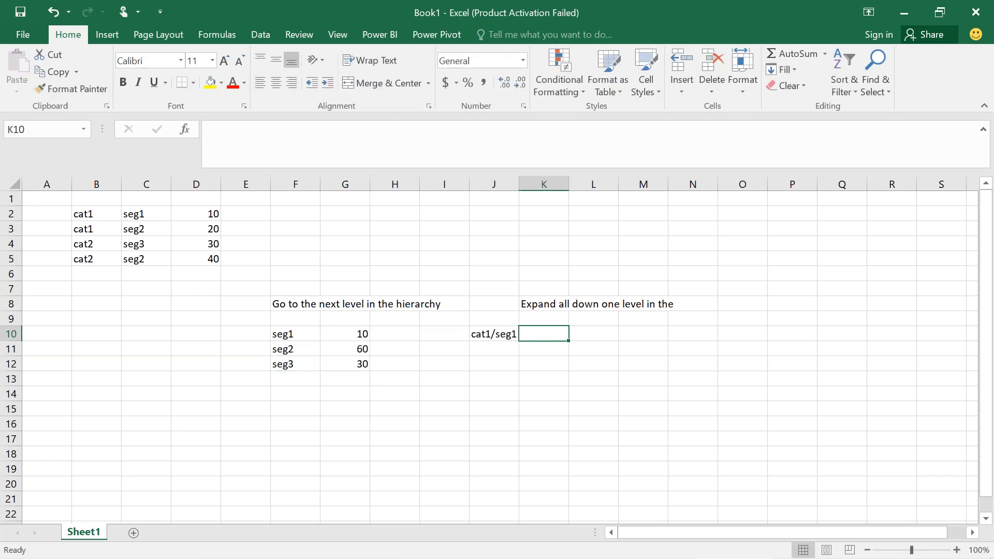
type("10")
key("Return")
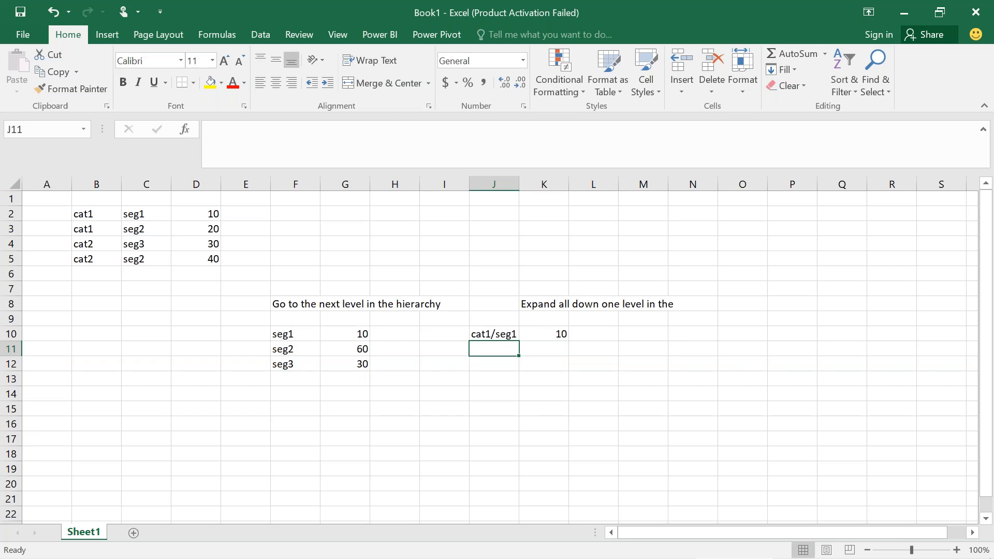
Enter cat1/seg2 in cell J11 with the value 20 in cell K11.
type("cat1")
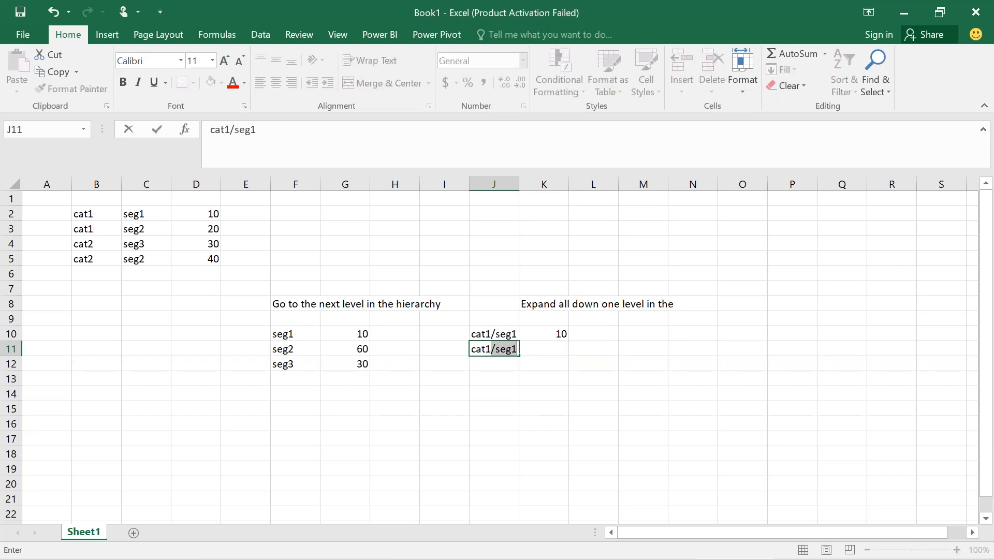
type("/seg2")
key("Tab")
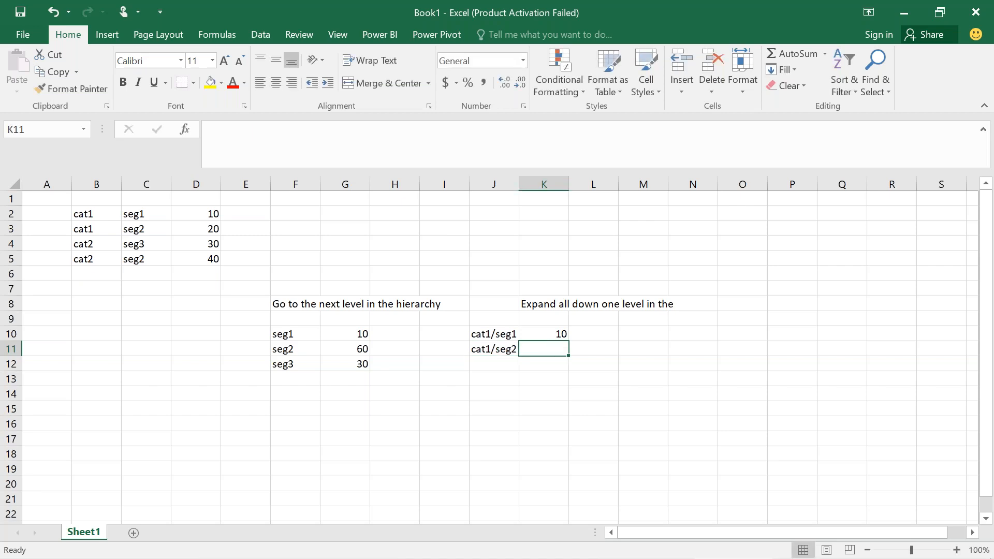
type("20")
key("Return")
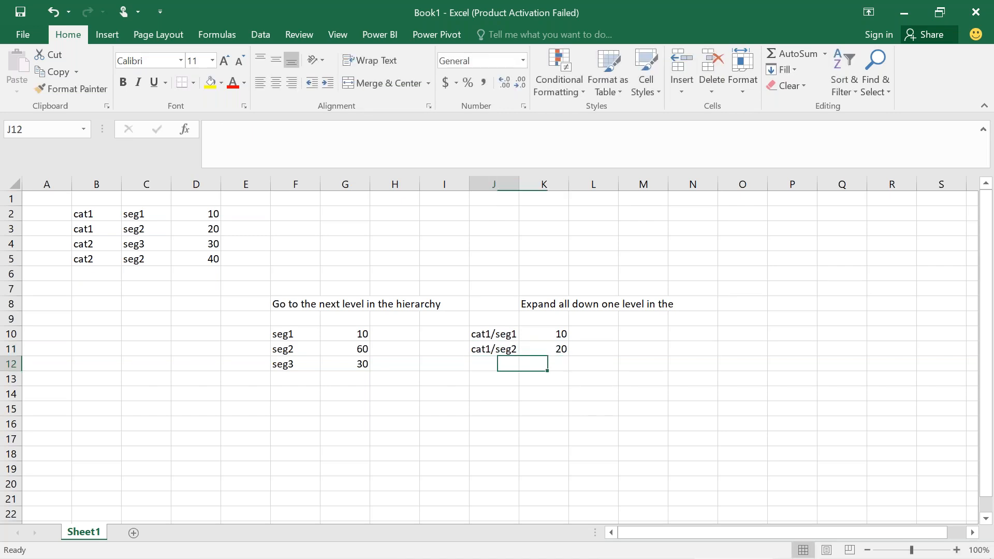
Enter cat2/seg3 in cell J12 with the value 30 in cell K12.
type("cat2/")
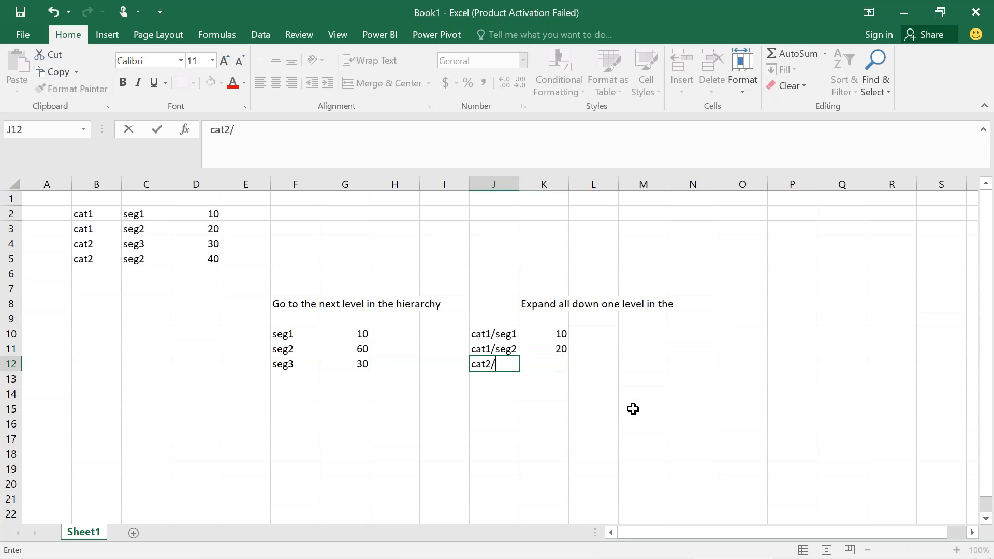
type("seg3")
key("Tab")
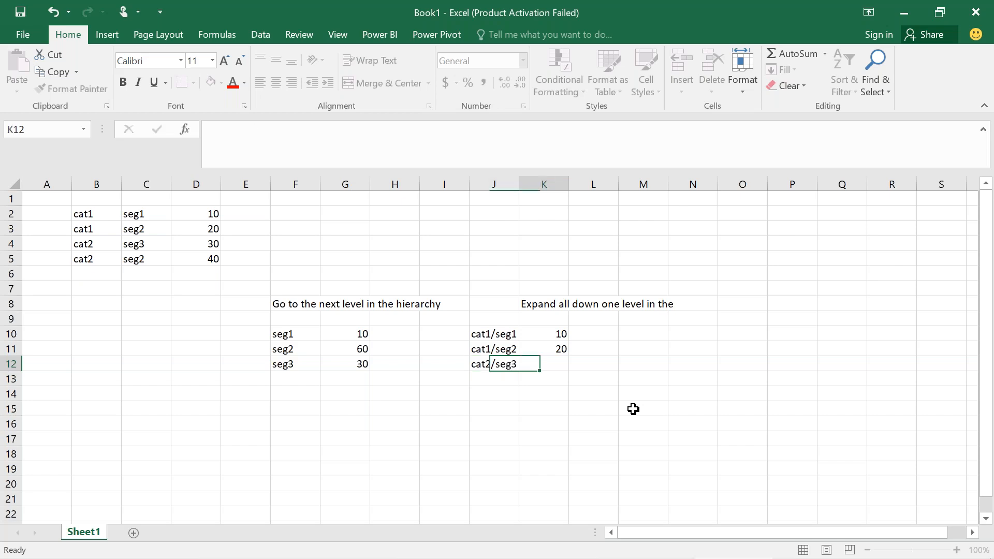
type("30")
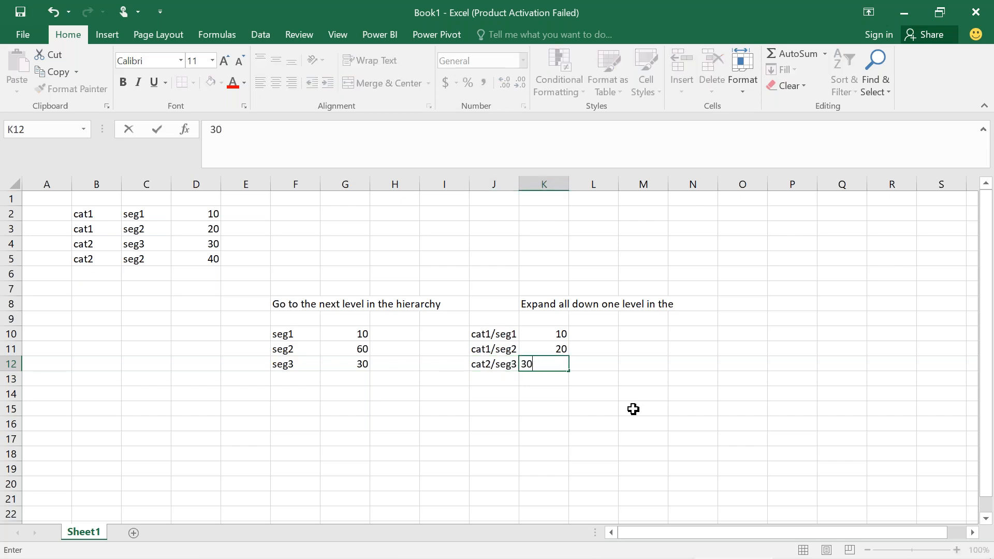
key("Return")
Enter cat2/seg2 in cell J13 with the value 40 in cell K13.
type("cat2")
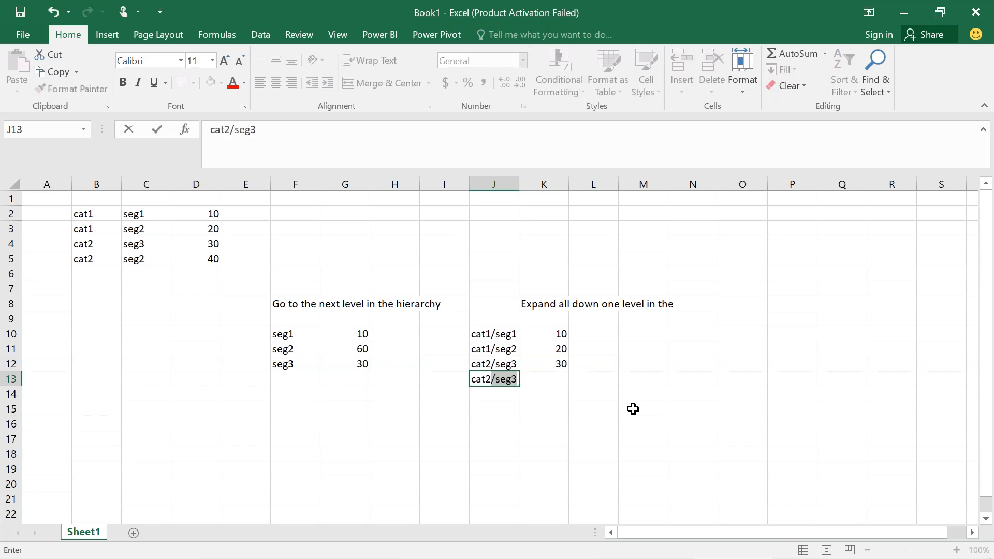
type("/seg2")
key("Tab")
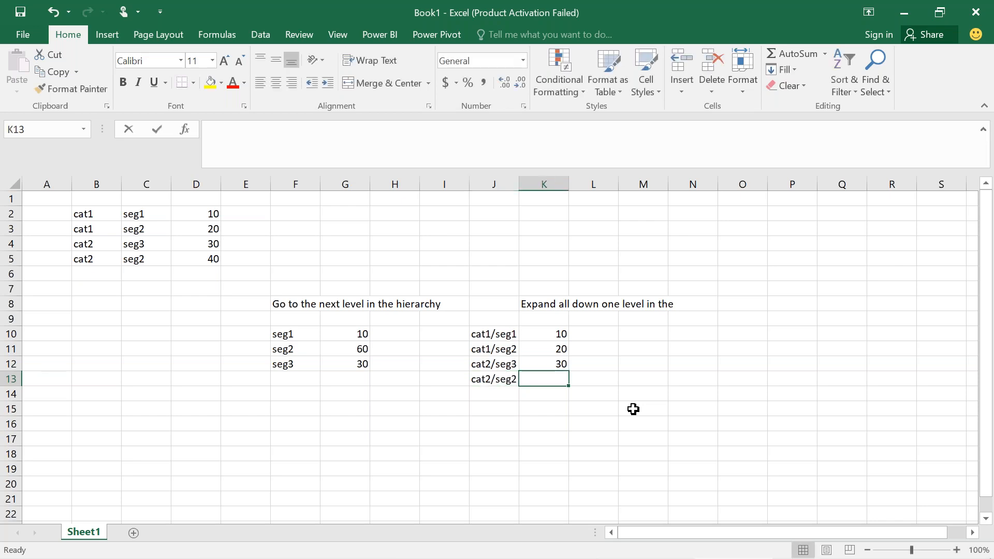
type("40")
left_click(571, 473)
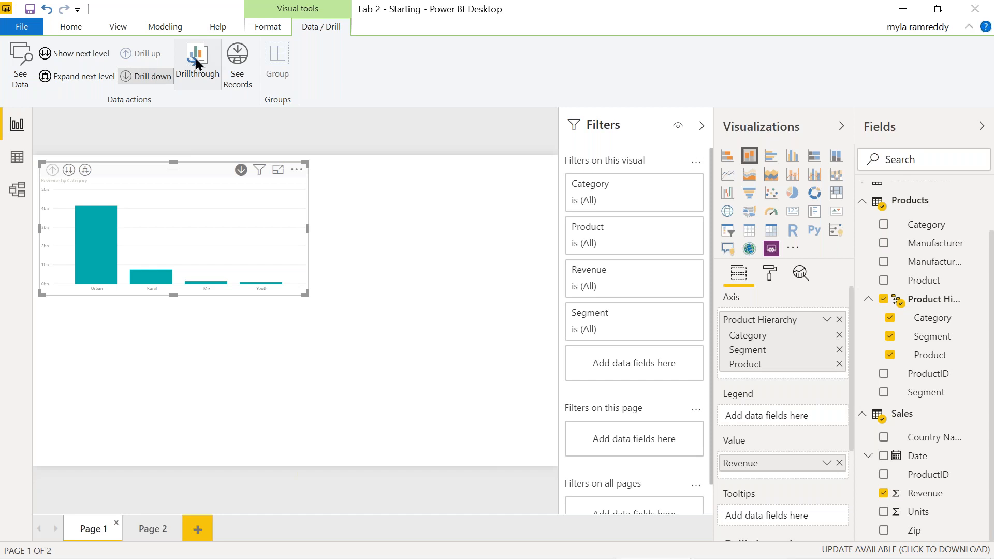
Switch to the JupyterLab hierarchy notebook and review its opening questions, Exercise 1 and the Create Product Hierarchy instructions.
key("alt+Tab")
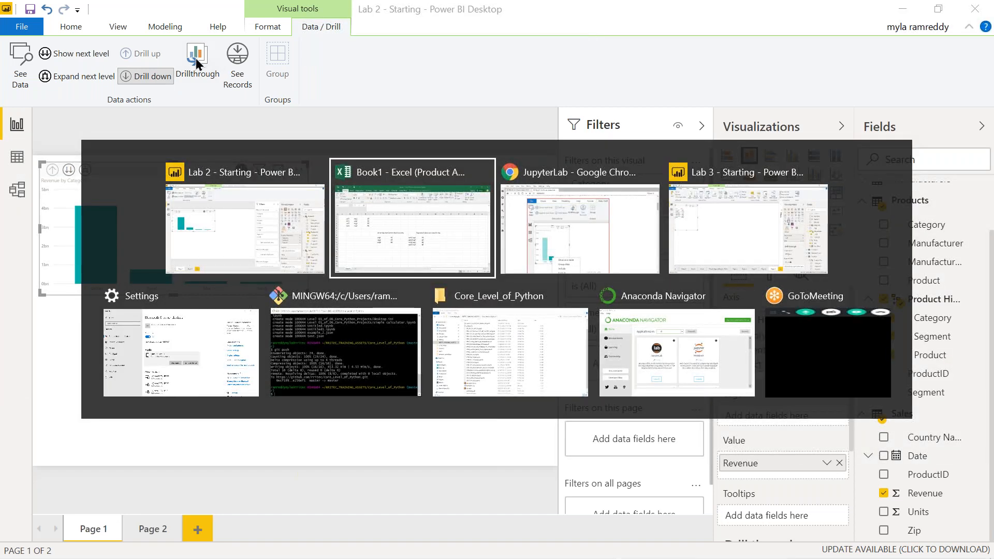
key("alt+Tab")
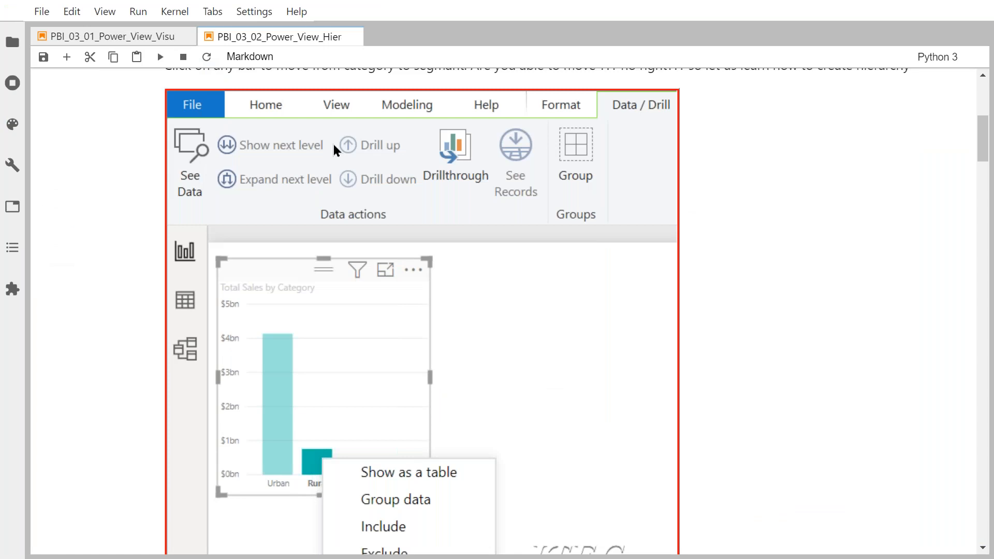
scroll(333, 144, "up", 7)
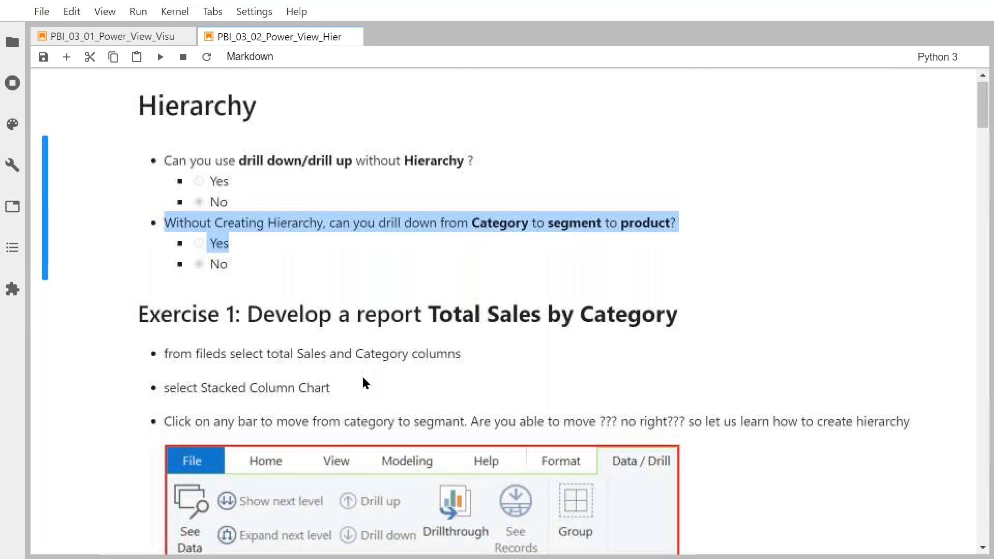
scroll(452, 233, "down", 2)
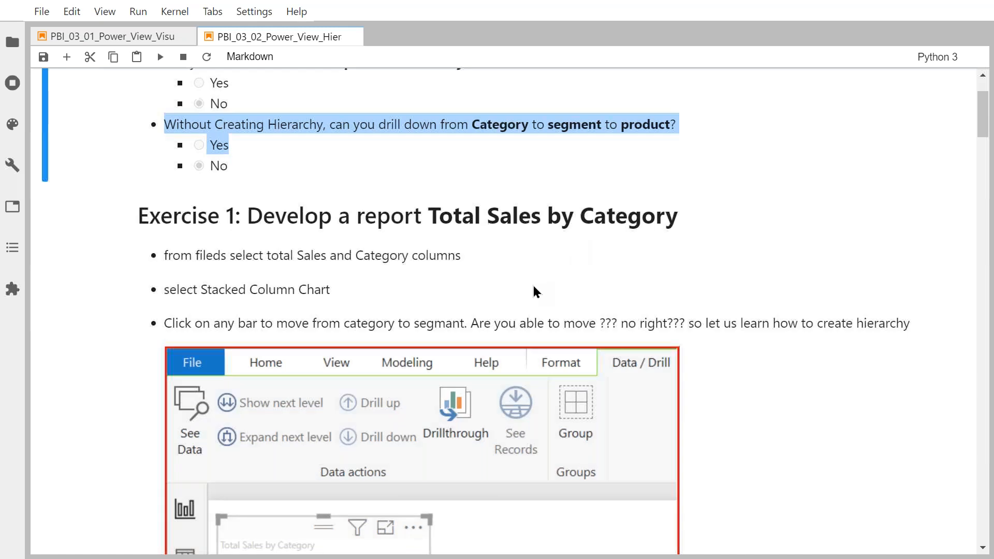
scroll(534, 285, "down", 5)
scroll(533, 285, "down", 8)
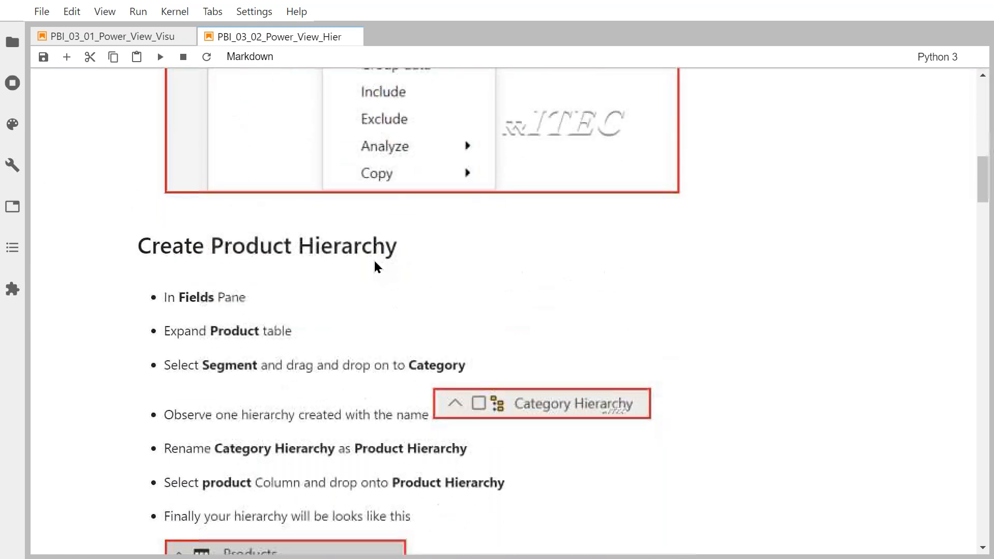
scroll(377, 278, "down", 4)
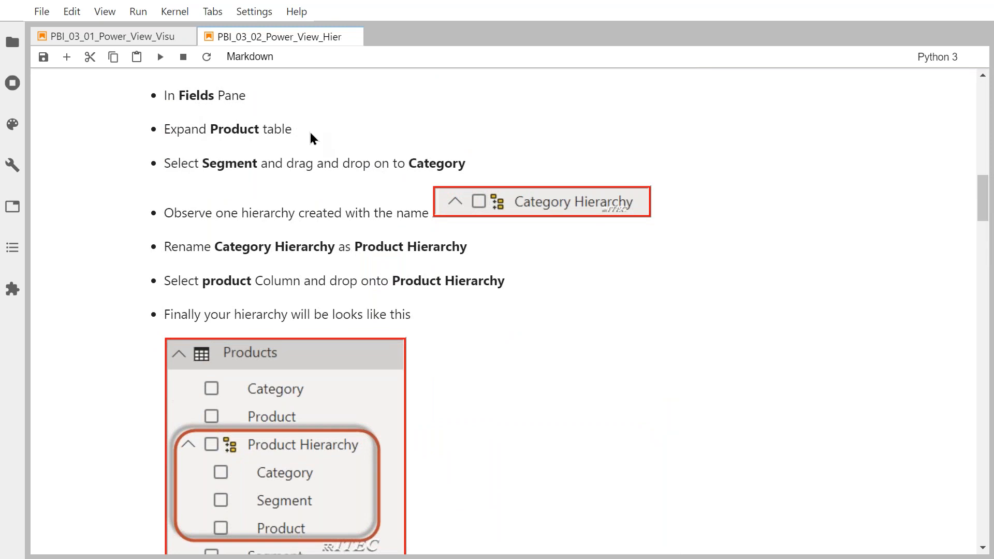
scroll(395, 282, "down", 1)
scroll(394, 283, "down", 2)
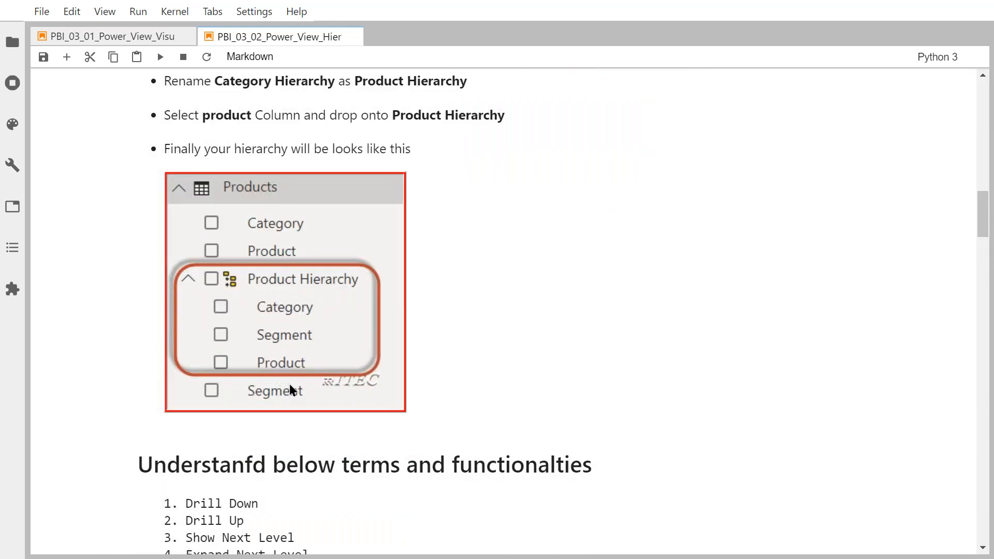
Review the notebook's Drill Down, Drill Up, Show Next Level and Expand Next Level sections, and return to the Hierarchy heading.
scroll(292, 382, "down", 5)
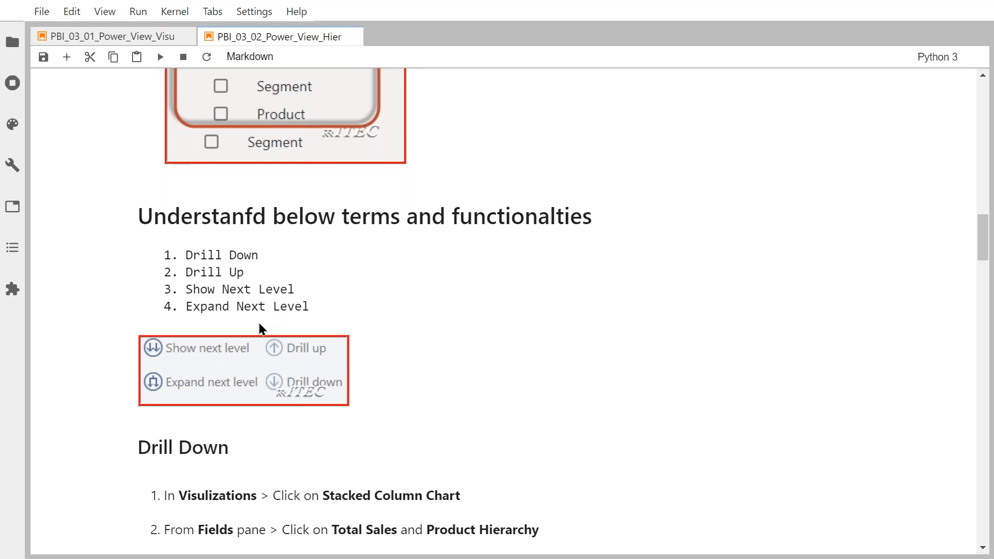
scroll(259, 328, "down", 1)
scroll(259, 328, "down", 1)
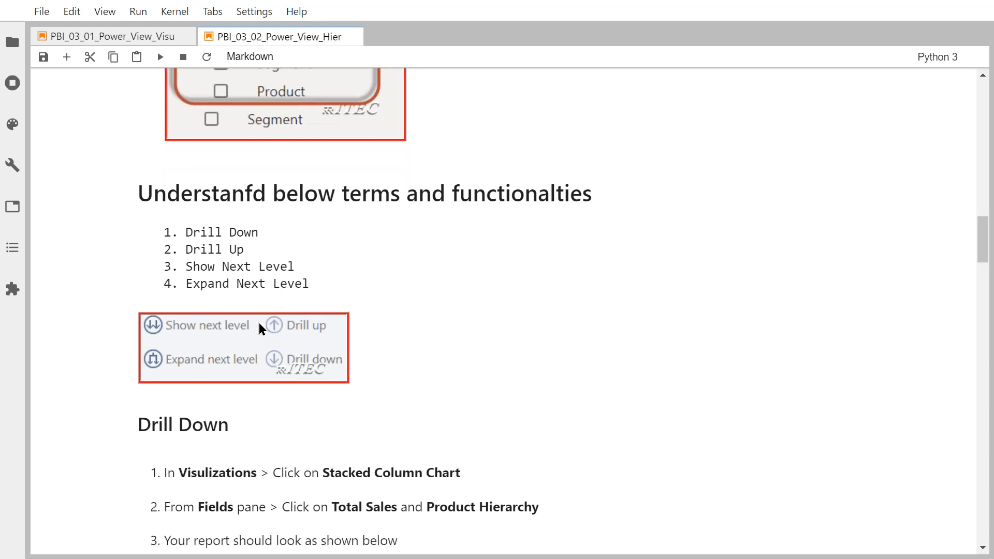
scroll(259, 322, "down", 15)
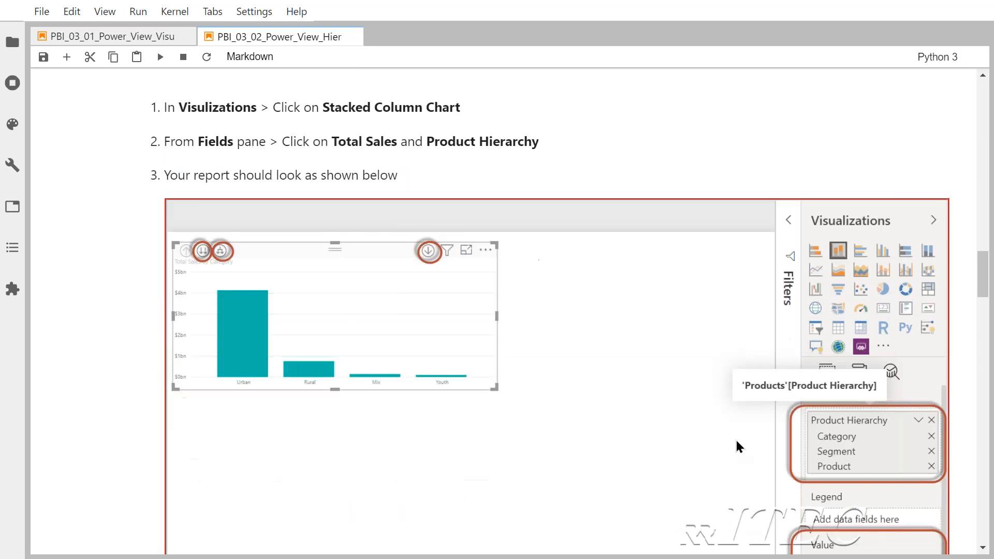
scroll(737, 446, "down", 20)
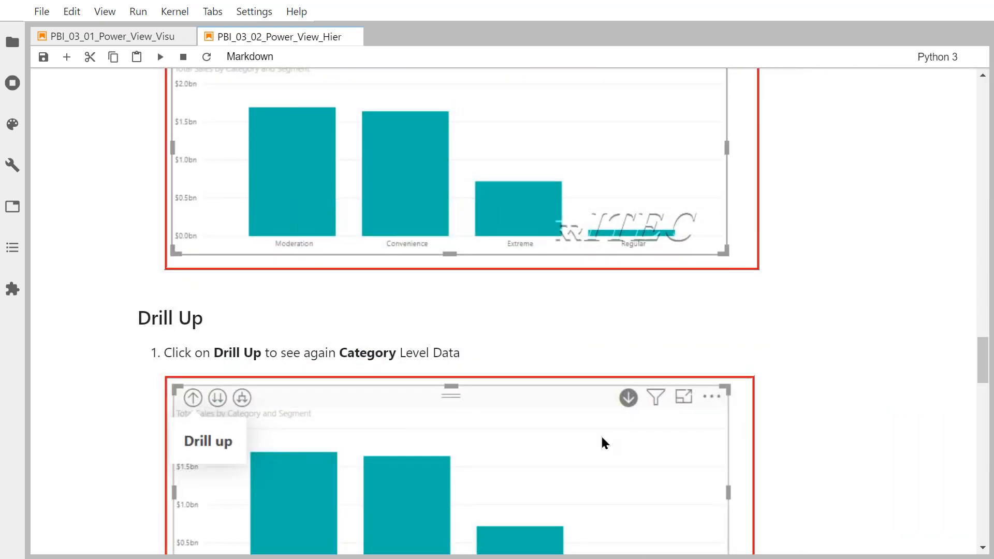
scroll(602, 437, "down", 20)
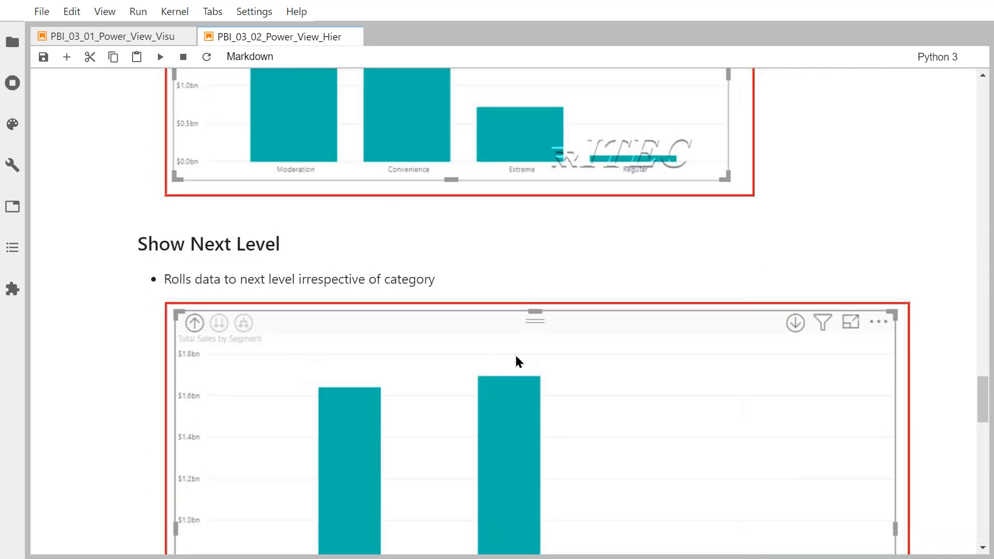
scroll(516, 355, "down", 20)
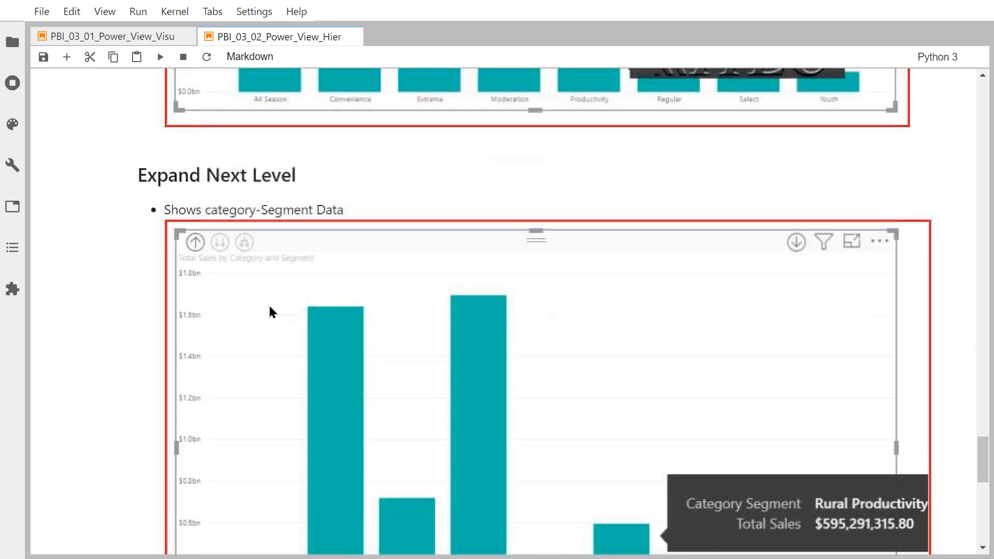
scroll(558, 427, "down", 20)
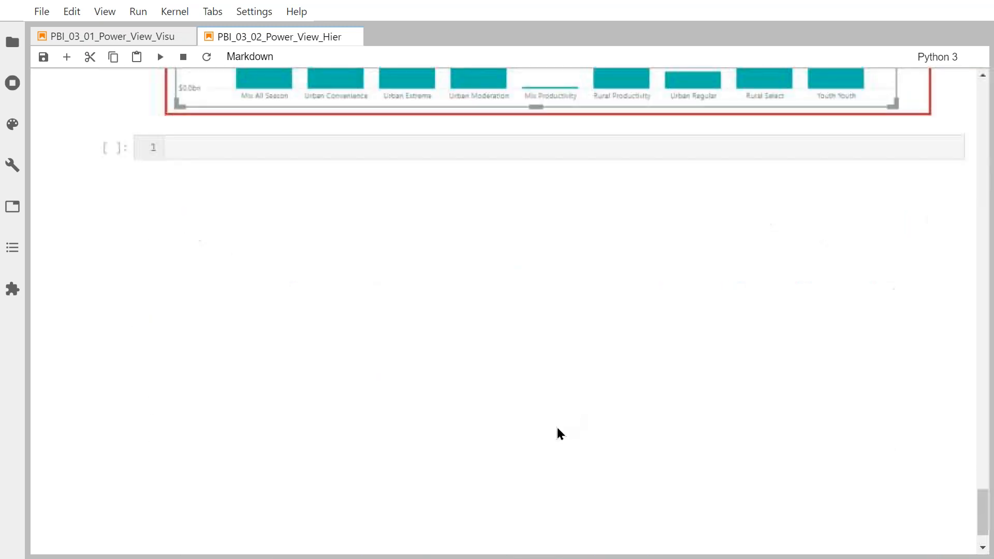
scroll(557, 427, "up", 20)
scroll(557, 433, "up", 20)
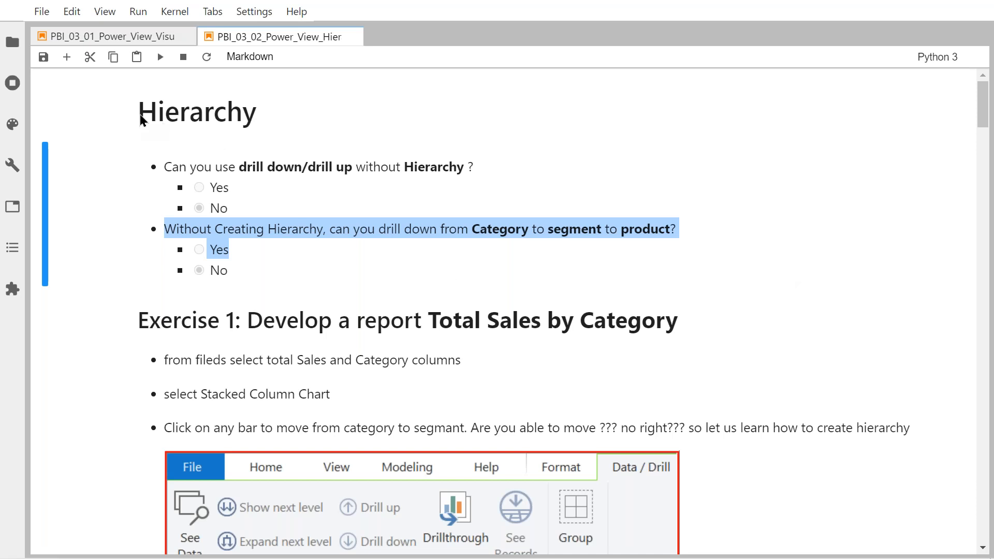
left_click_drag(141, 120, 257, 133)
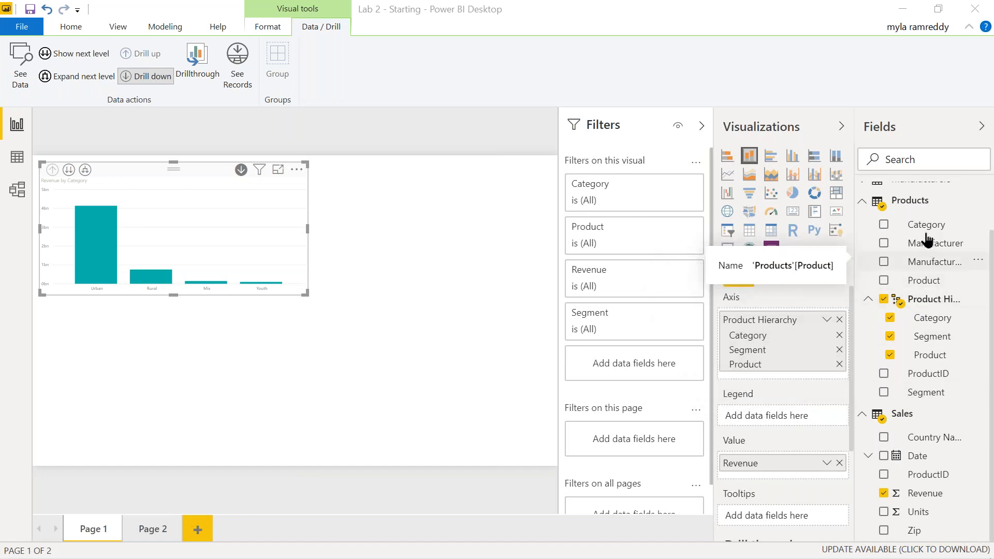
right_click(913, 207)
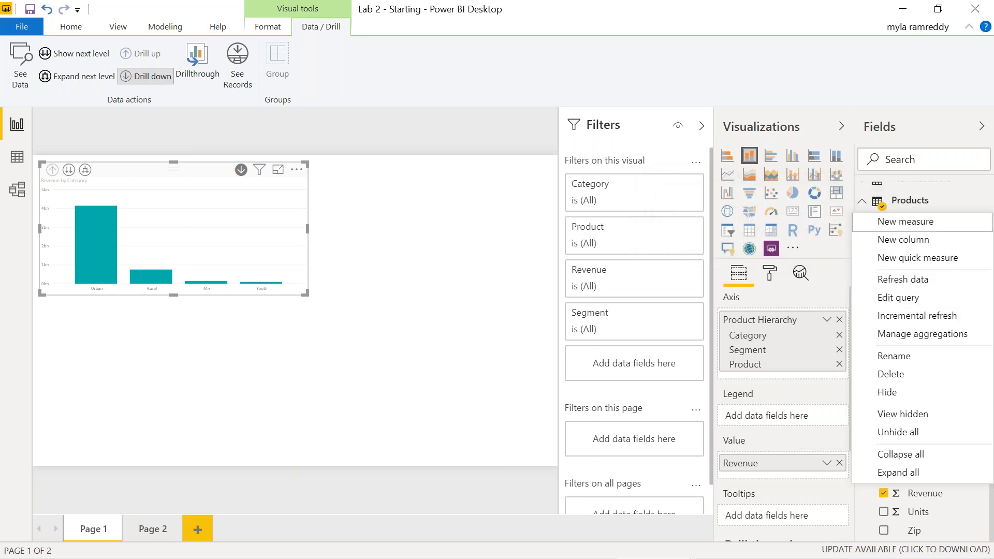
left_click(931, 134)
left_click(929, 134)
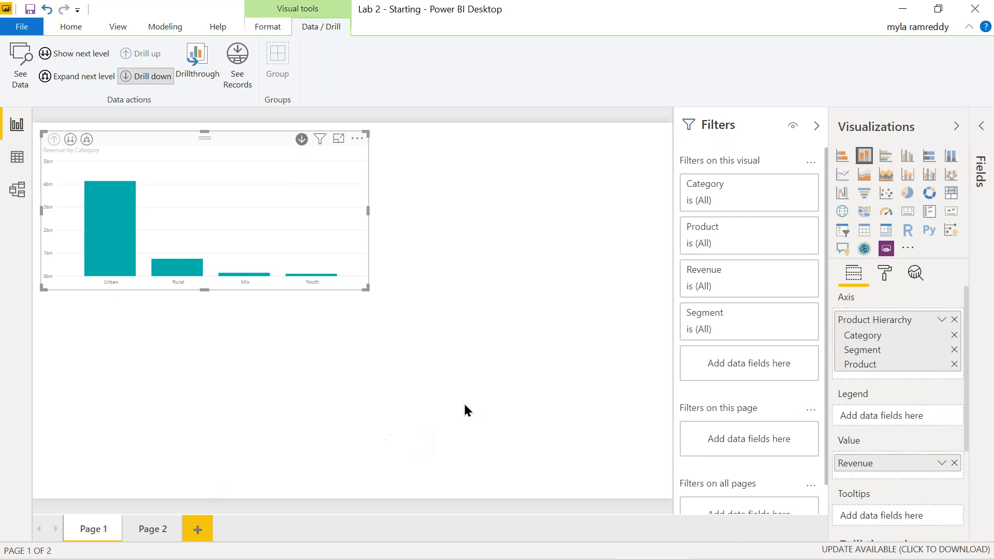
left_click(984, 140)
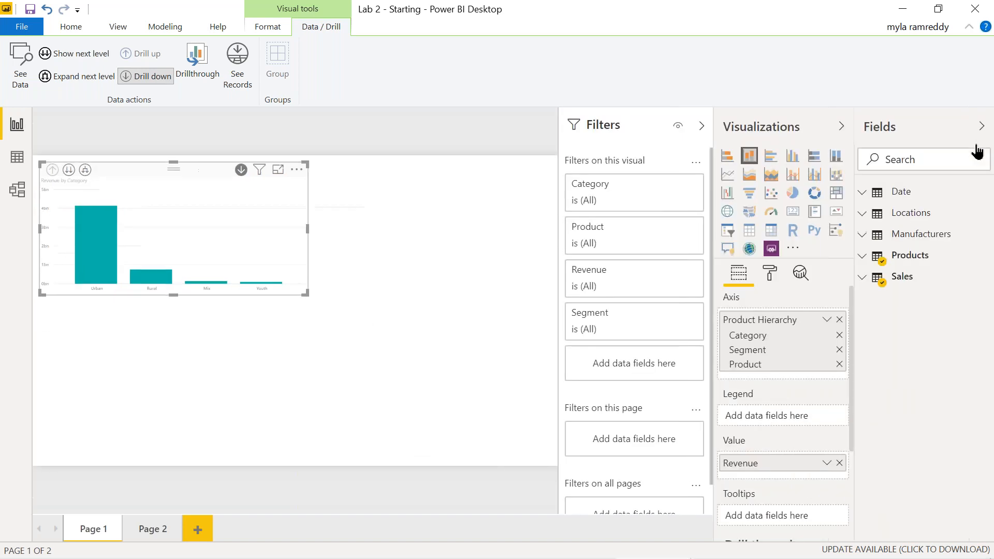
Expand the Products table in the Lab 2 report's field list and open the options for its Category field.
left_click(862, 258)
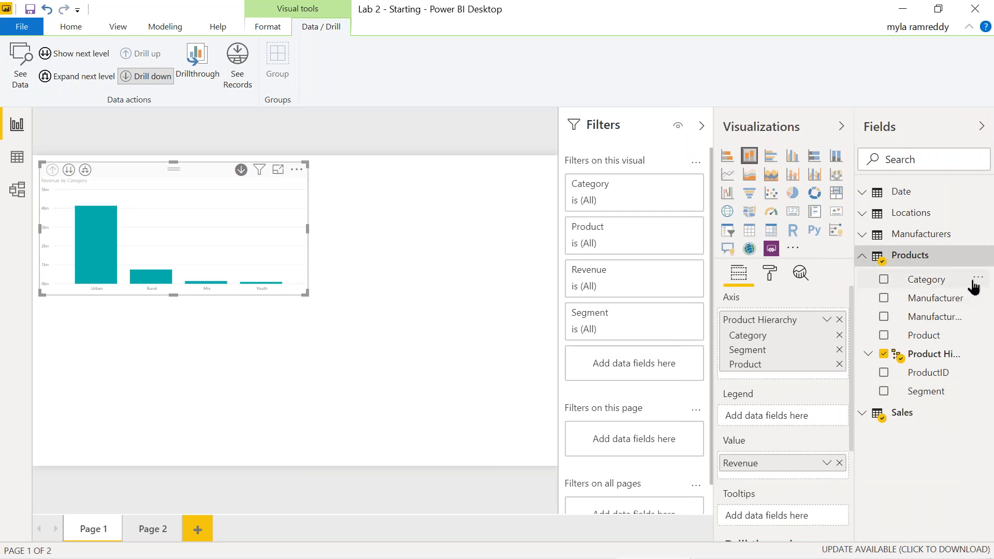
left_click(978, 286)
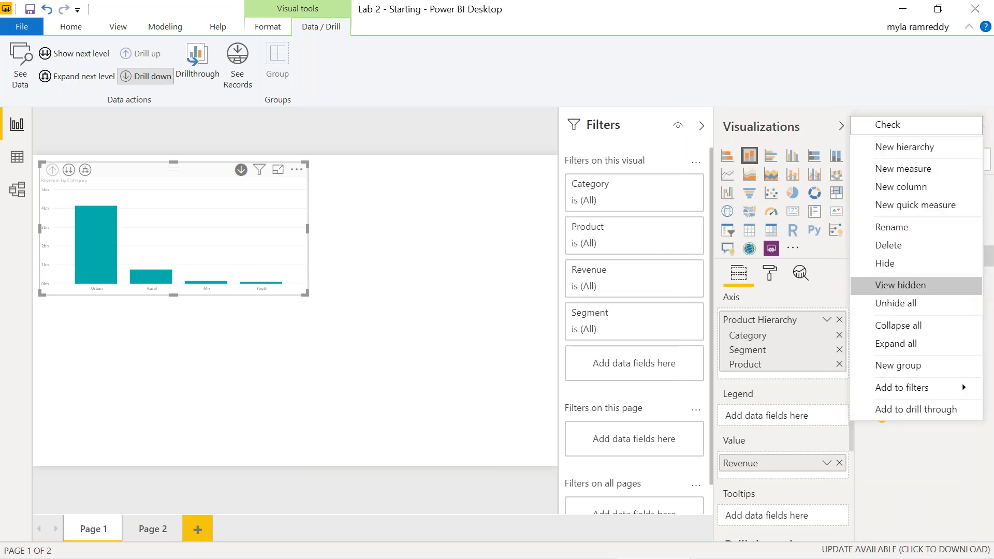